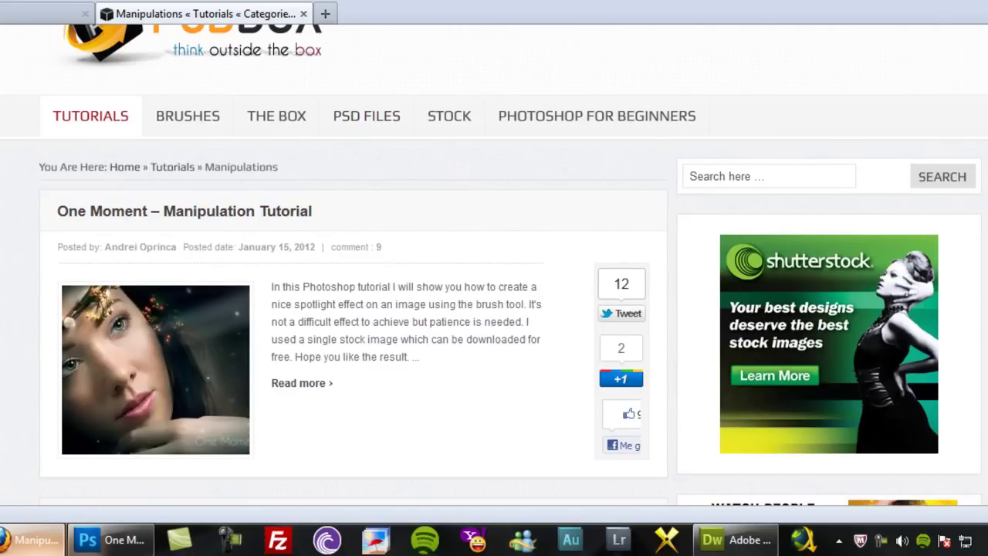
scroll(671, 380, "down", 15)
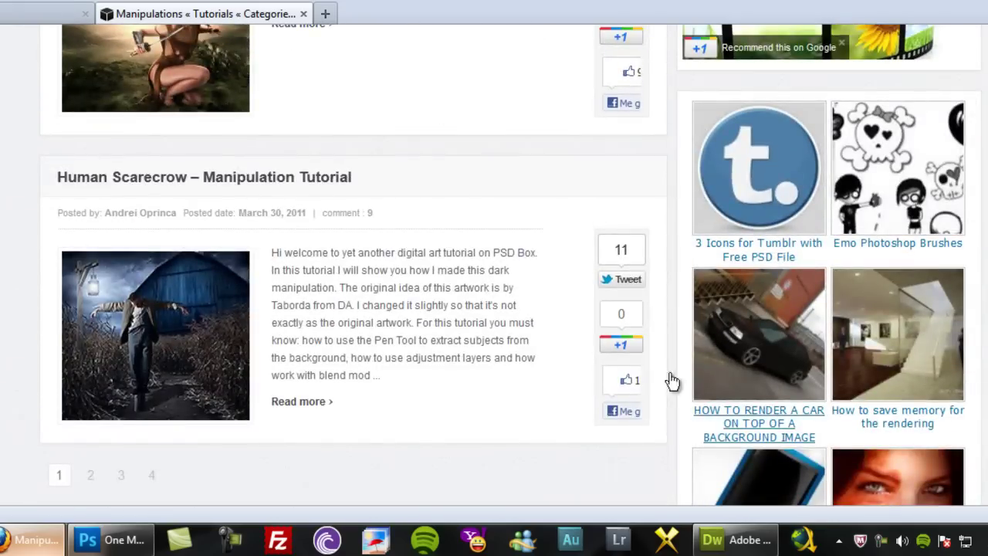
scroll(671, 381, "up", 15)
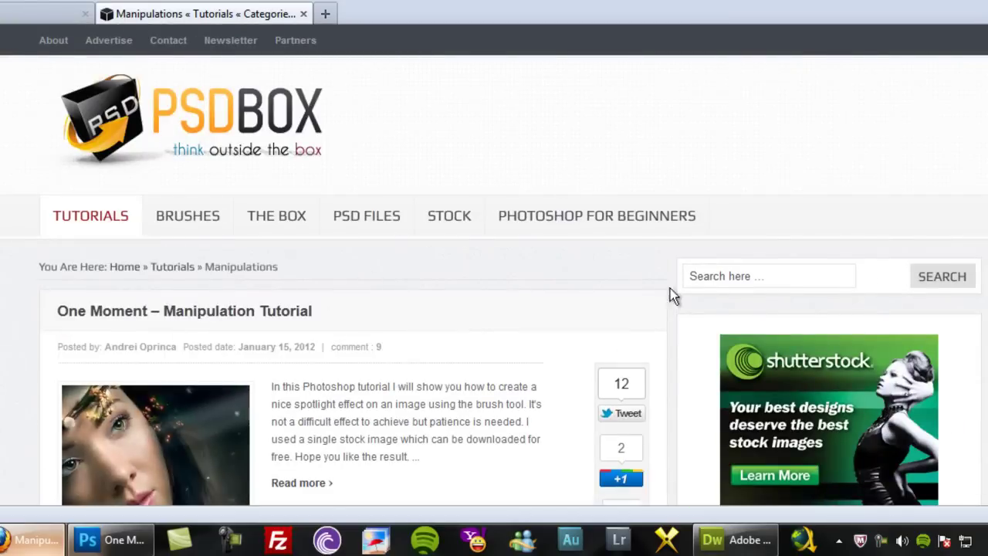
scroll(671, 313, "down", 3)
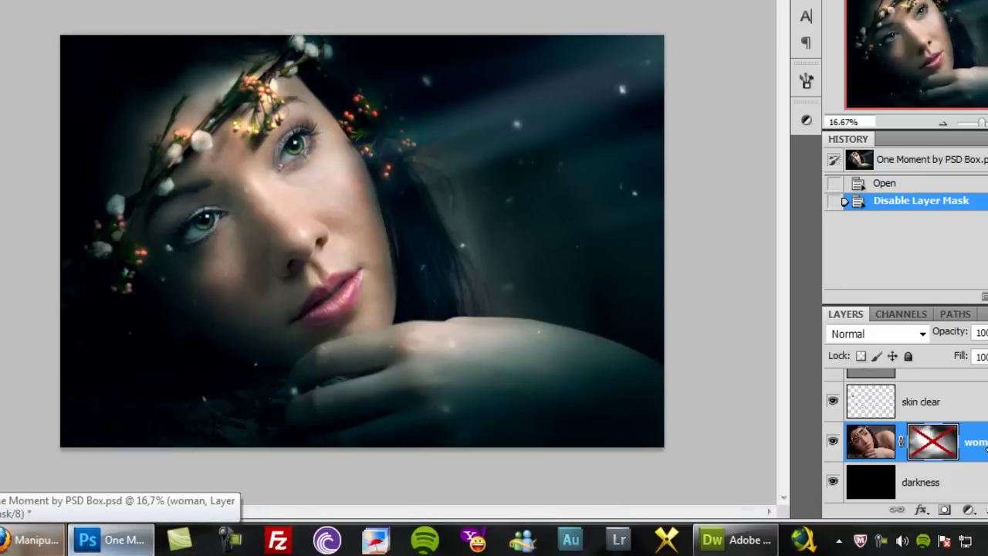
Show only the woman layer and delete its disabled layer mask
left_click(833, 442, "alt")
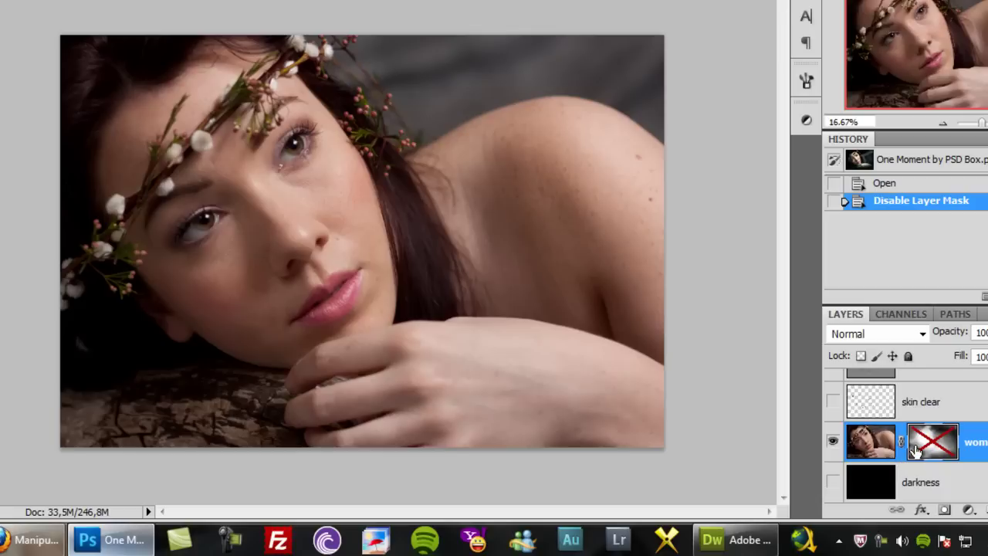
left_click_drag(939, 440, 987, 510)
left_click(542, 146)
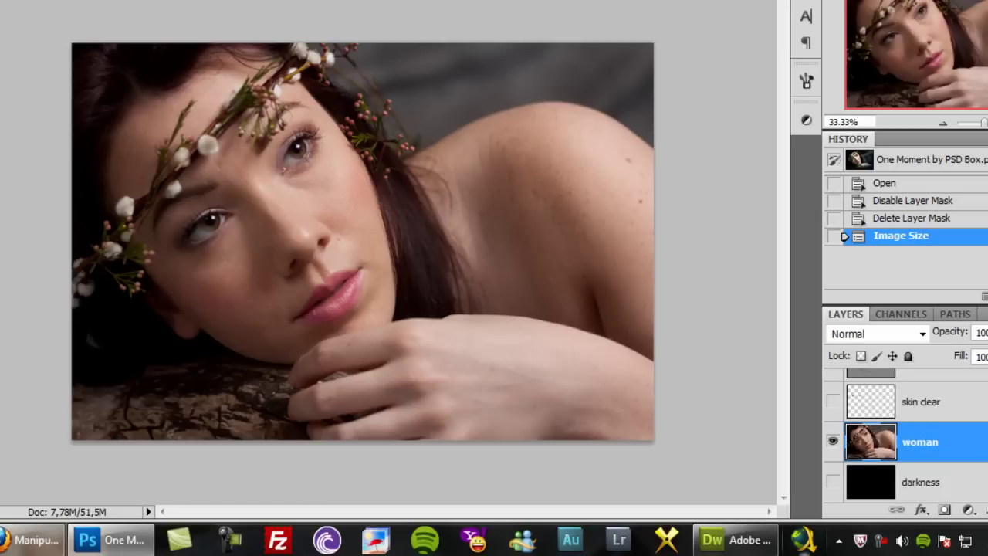
Delete all the layers above the woman layer and the darkness layer beneath it
left_click(980, 401)
scroll(980, 416, "up", 5)
left_click(943, 433, "shift")
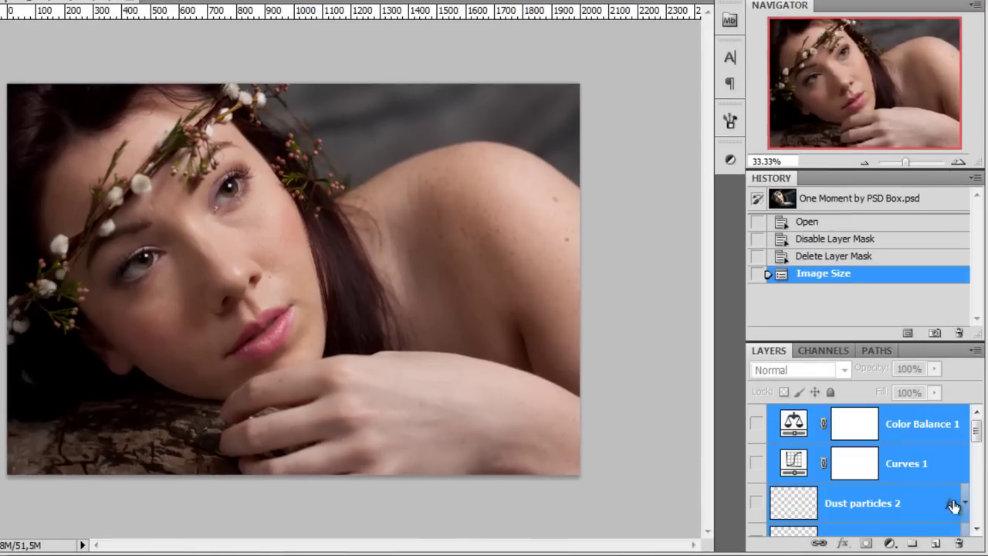
scroll(907, 480, "down", 4)
left_click_drag(950, 517, 959, 544)
left_click_drag(906, 475, 958, 543)
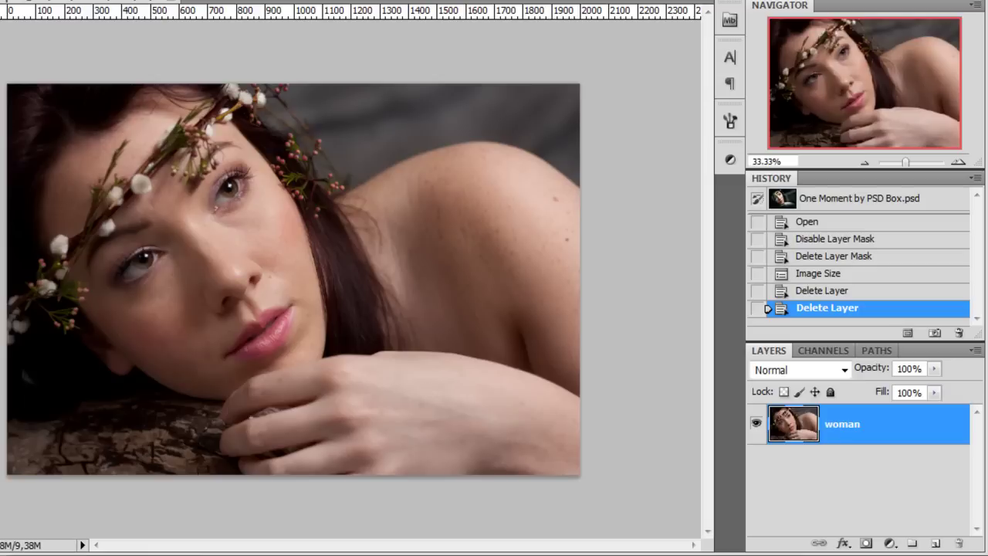
Add a layer named background beneath the woman layer, fill it with black, and check it by briefly hiding the woman layer
left_click(934, 544, "ctrl")
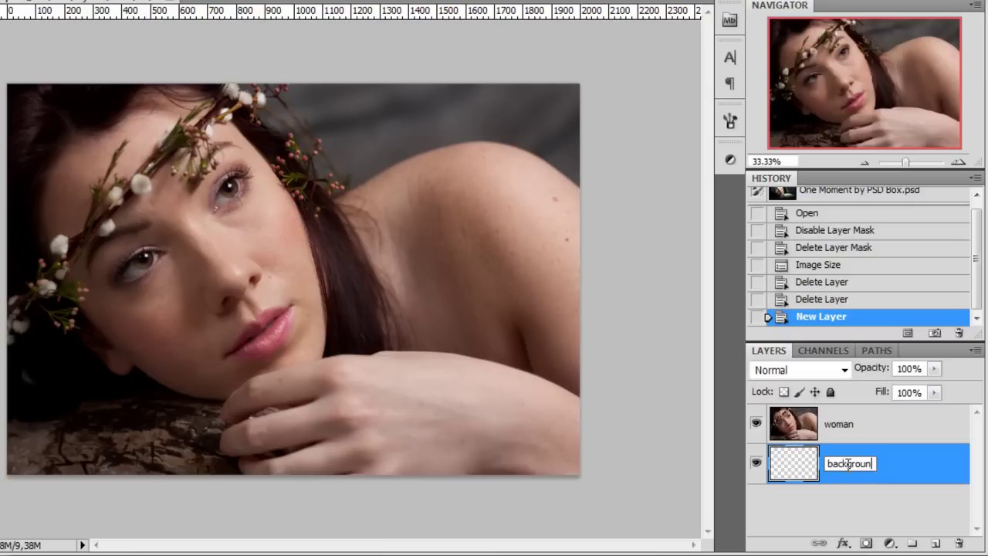
type("d")
key("Return")
key("alt+BackSpace")
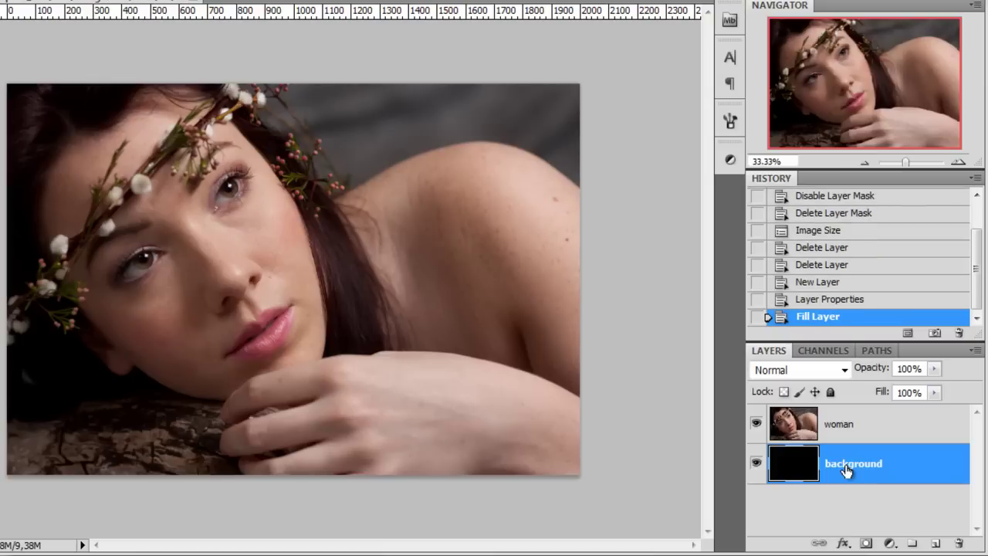
left_click(755, 424)
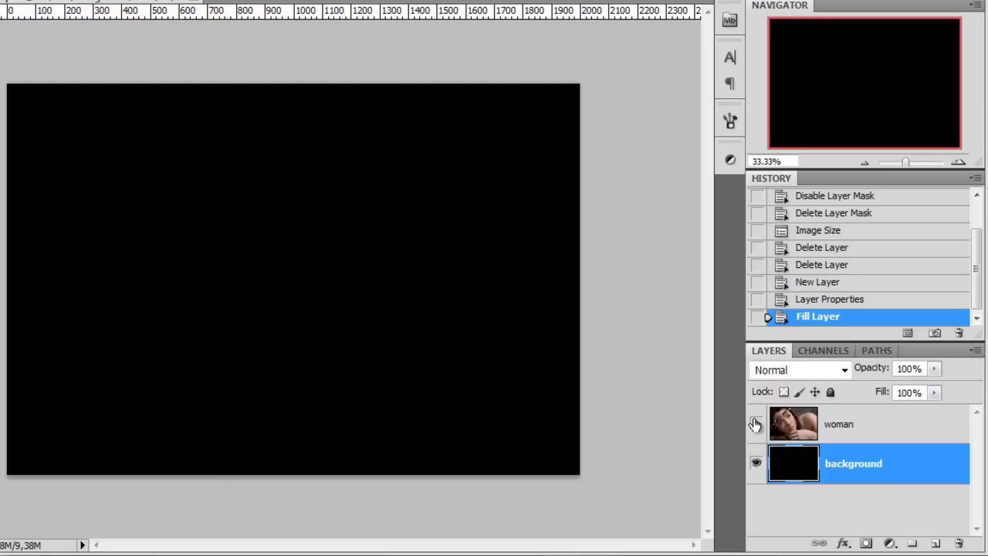
left_click(756, 423)
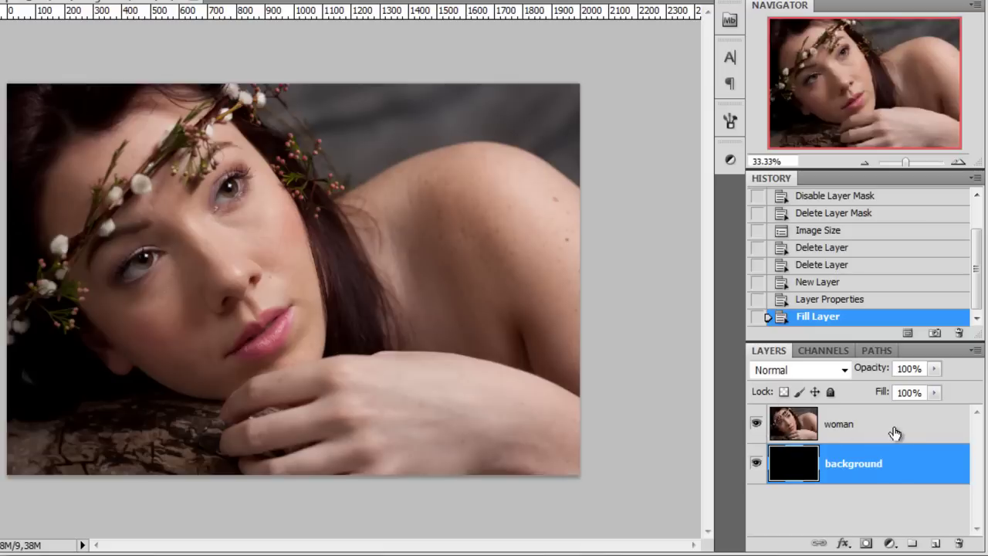
Add a layer mask to the woman layer and choose a soft round brush of 484 px with 0% hardness
left_click(892, 434)
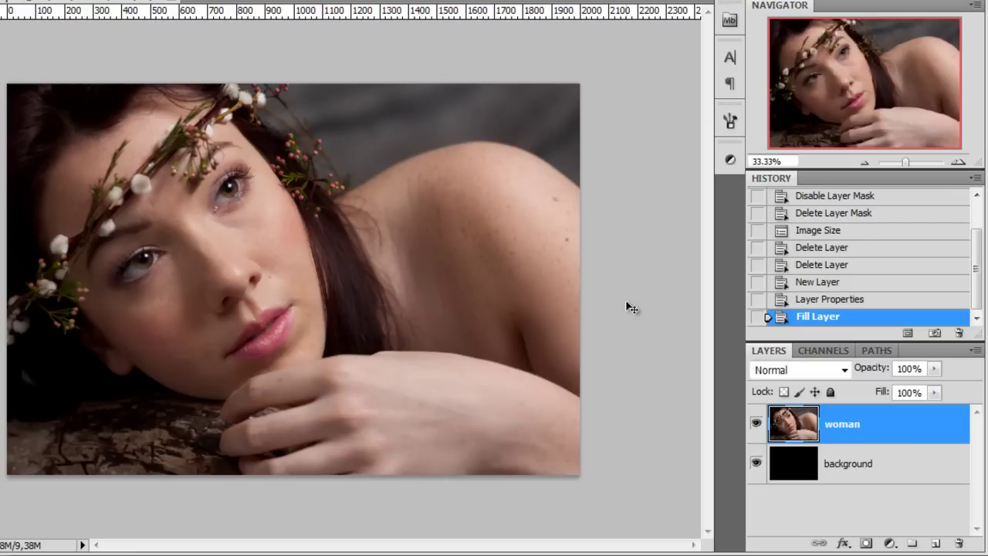
left_click(868, 543)
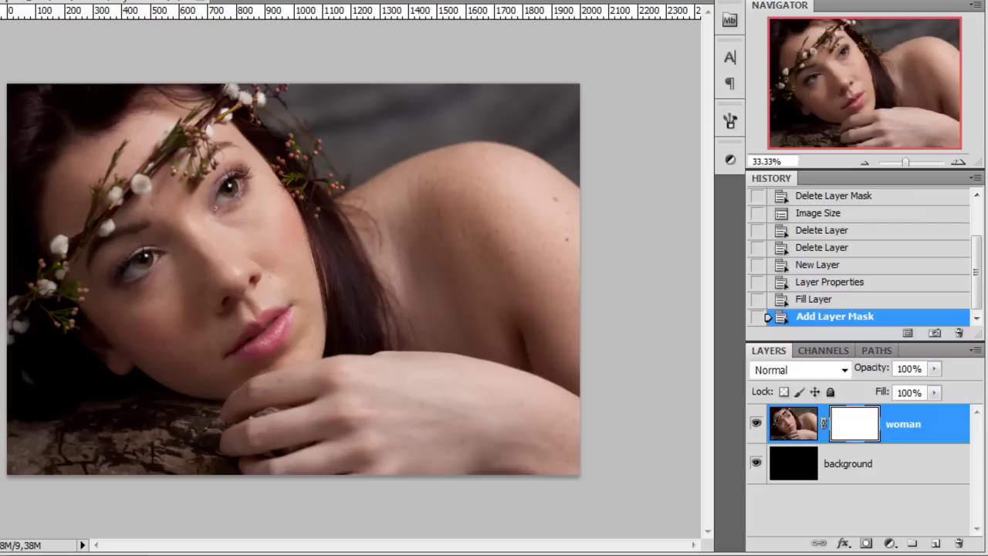
right_click(305, 226)
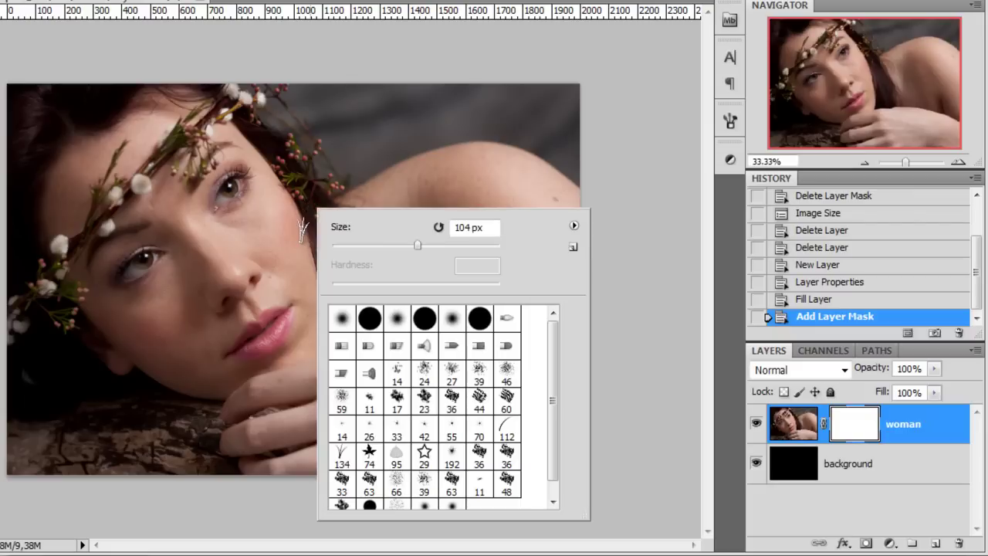
left_click(399, 319)
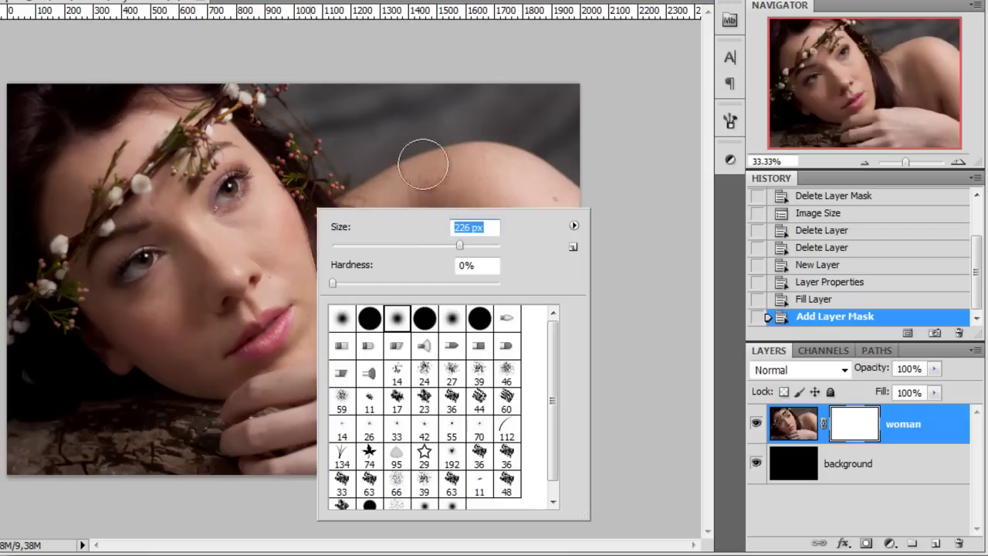
left_click_drag(469, 245, 490, 244)
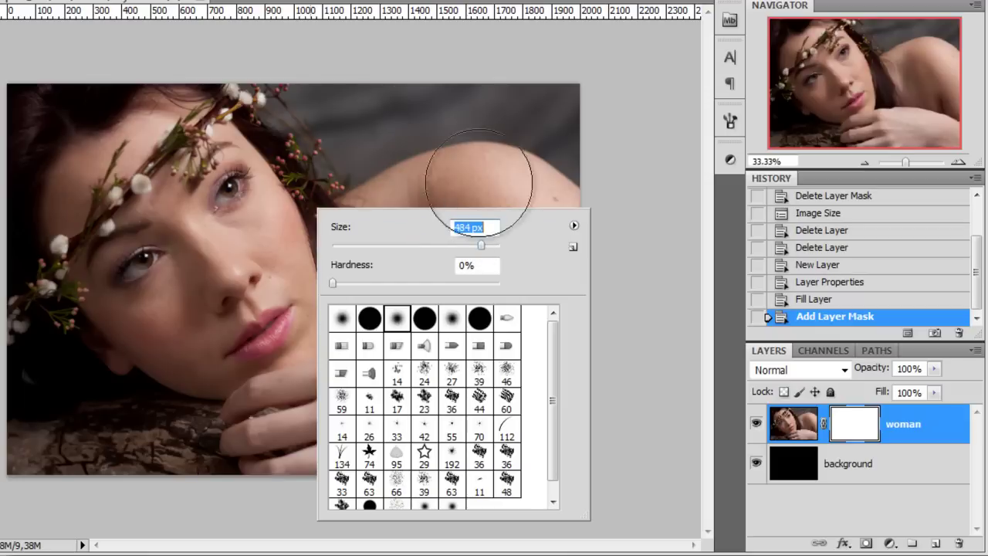
left_click(875, 429)
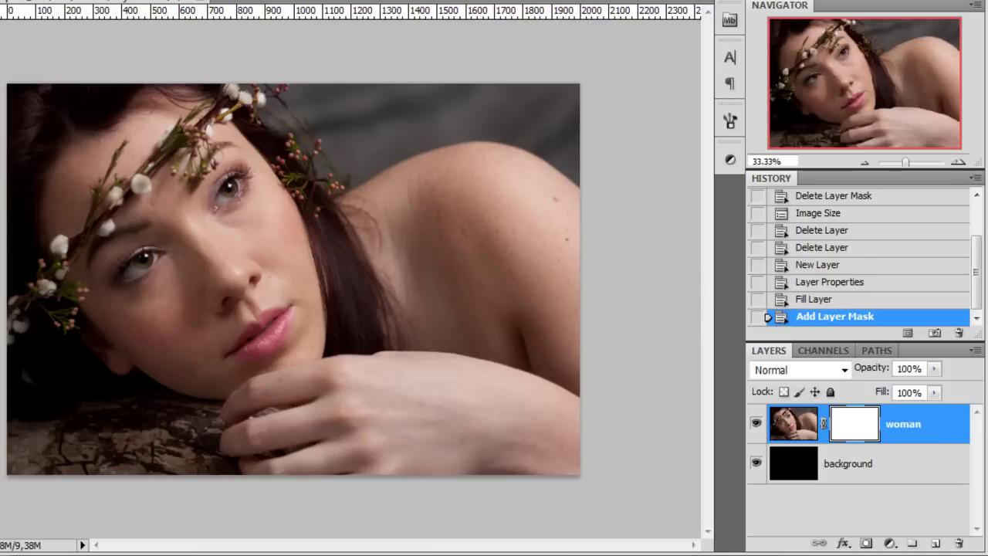
Try two brush strokes on a temporary new layer, delete that layer, and reselect the woman layer's mask
left_click(942, 429)
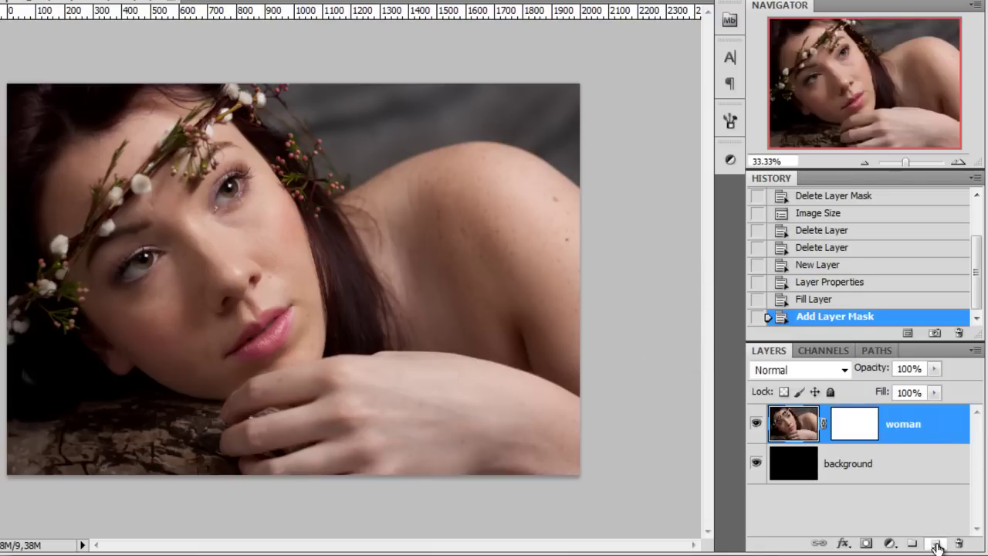
left_click(935, 544)
mouse_move(534, 154)
left_mouse_down()
mouse_move(591, 238)
mouse_move(587, 172)
left_mouse_up()
left_click_drag(401, 33, 602, 166)
left_click_drag(932, 429, 958, 544)
left_click(870, 437)
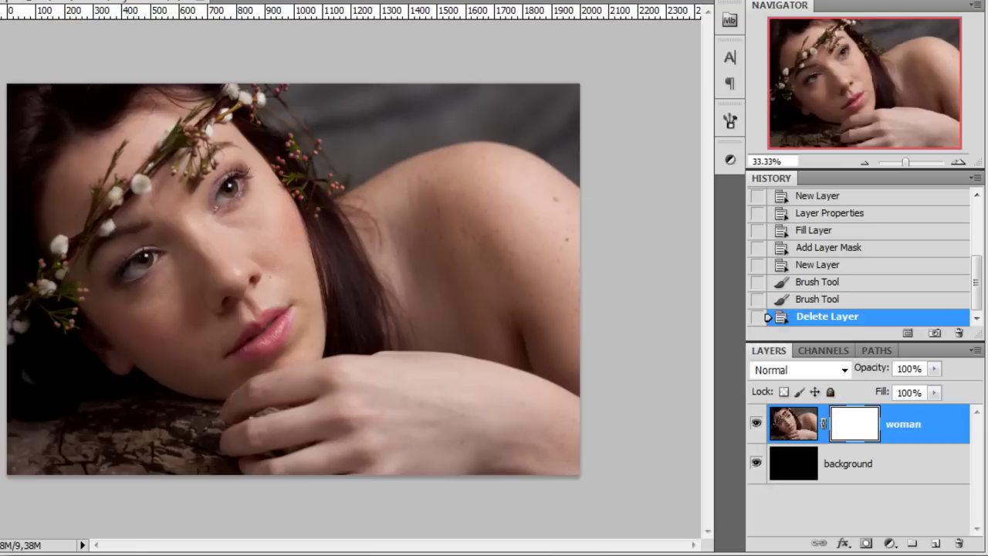
Set the brush opacity to 51% and its flow to 49% for painting on the woman layer's mask
right_click(409, 202)
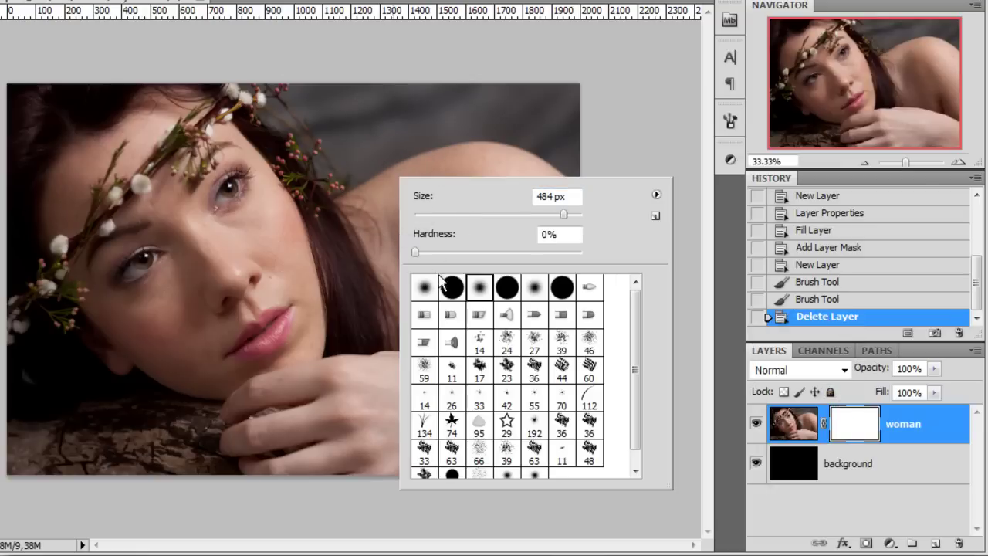
left_click(863, 430)
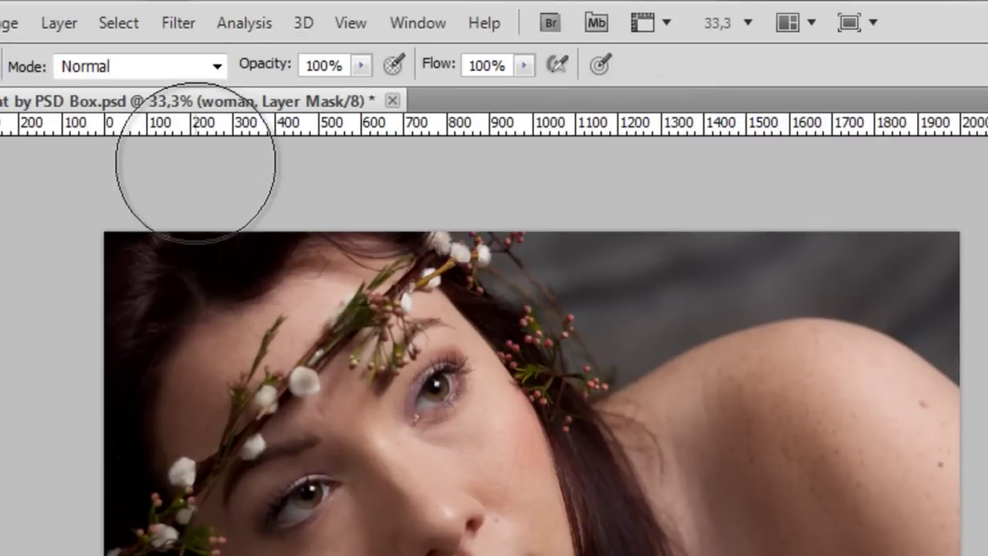
left_click(361, 66)
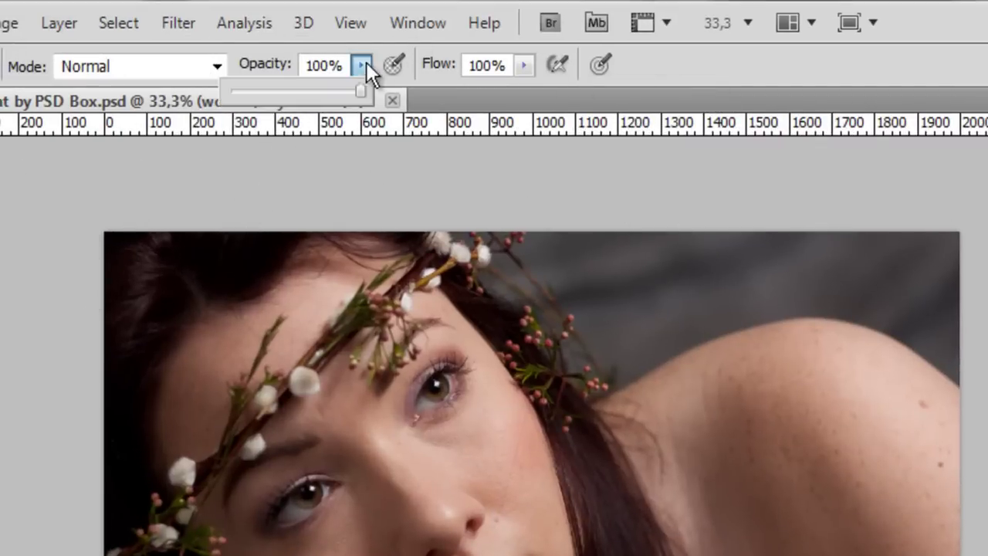
left_click(524, 65)
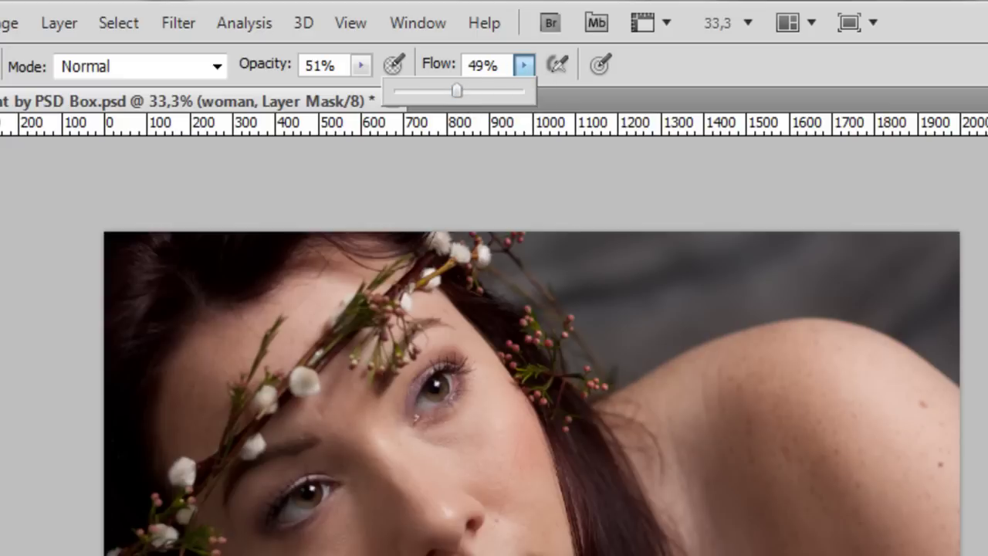
left_click(524, 66)
Paint black on the woman layer's mask around the photo's edges to darken the backdrop, outer shoulder, log and hair
left_click_drag(970, 263, 987, 341)
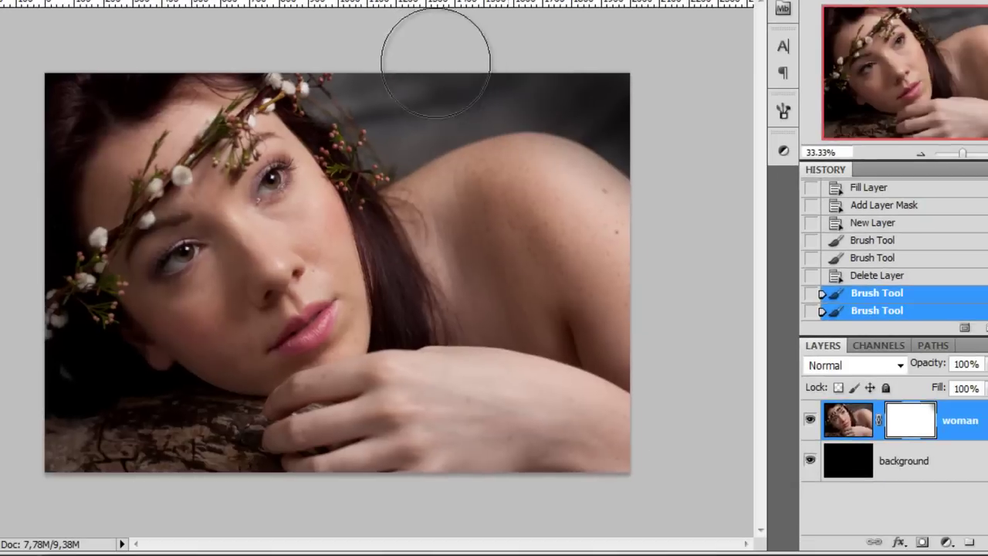
mouse_move(629, 135)
left_mouse_down()
mouse_move(347, 90)
mouse_move(439, 134)
left_mouse_up()
left_click_drag(391, 108, 670, 147)
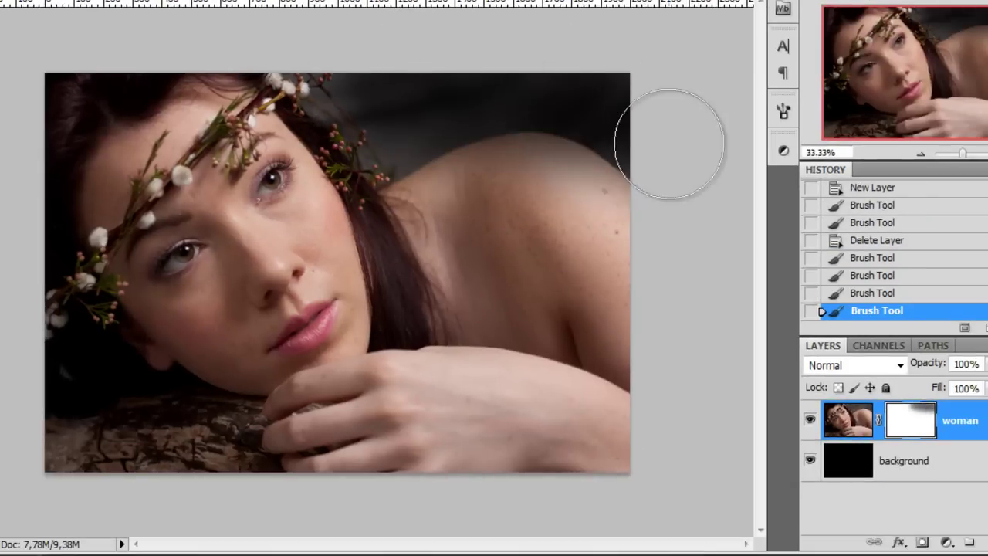
mouse_move(611, 162)
left_mouse_down()
mouse_move(702, 277)
mouse_move(617, 189)
left_mouse_up()
left_click_drag(697, 488, 547, 487)
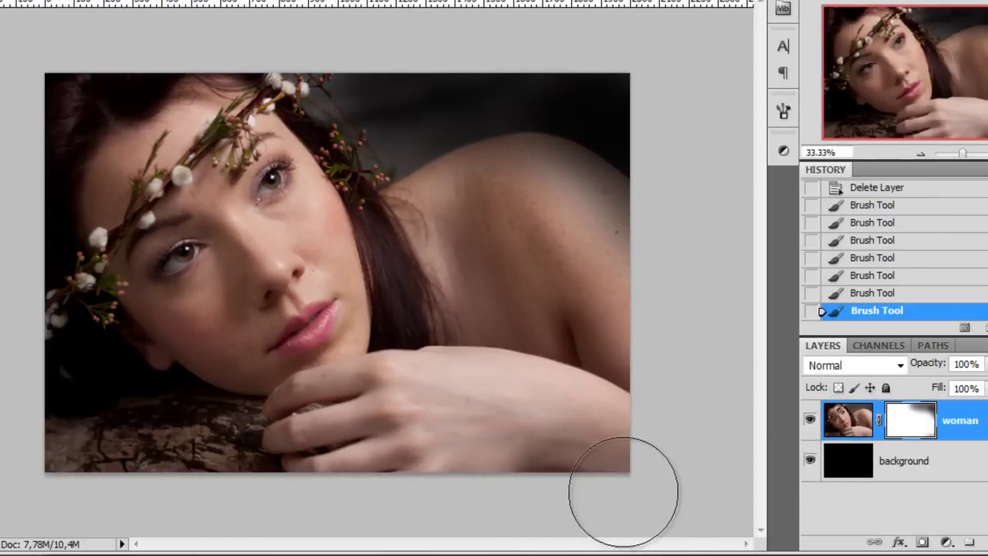
mouse_move(624, 491)
left_mouse_down()
mouse_move(286, 496)
mouse_move(396, 486)
mouse_move(90, 470)
mouse_move(80, 484)
mouse_move(41, 355)
mouse_move(254, 489)
mouse_move(64, 374)
left_mouse_up()
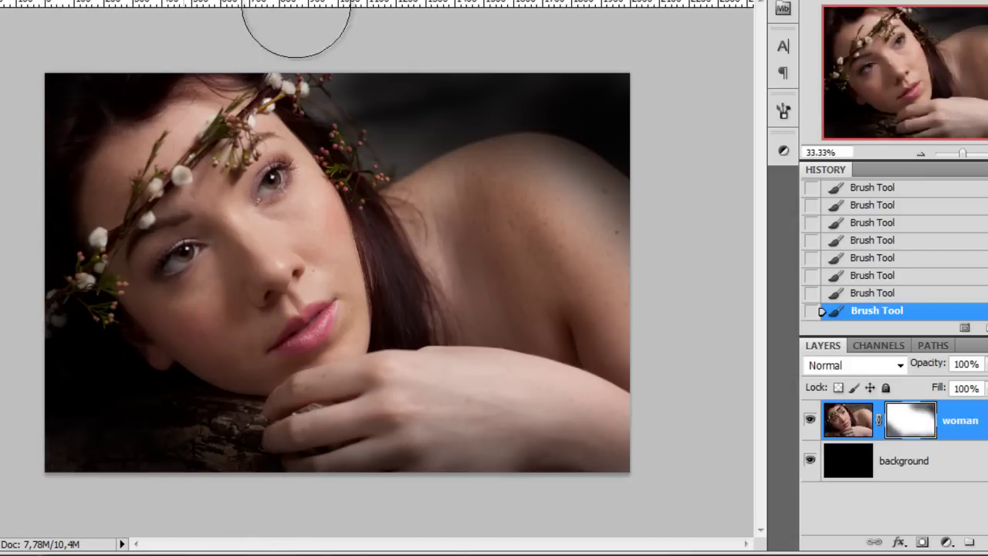
left_click_drag(420, 88, 269, 44)
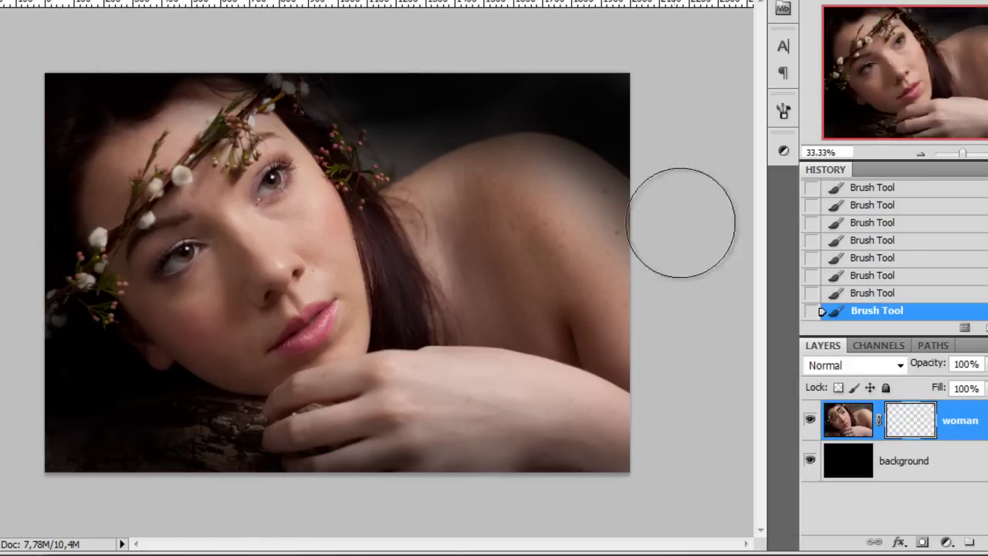
left_click_drag(686, 442, 709, 462)
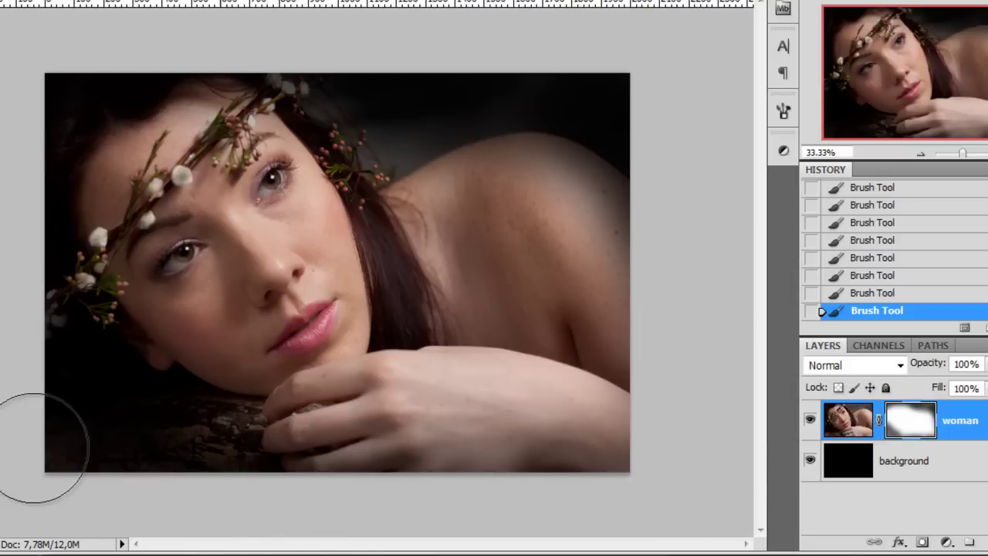
left_click_drag(154, 501, 220, 475)
mouse_move(83, 431)
left_mouse_down()
mouse_move(35, 240)
mouse_move(39, 80)
mouse_move(24, 223)
mouse_move(181, 49)
mouse_move(260, 70)
mouse_move(343, 64)
mouse_move(73, 44)
mouse_move(53, 57)
left_mouse_up()
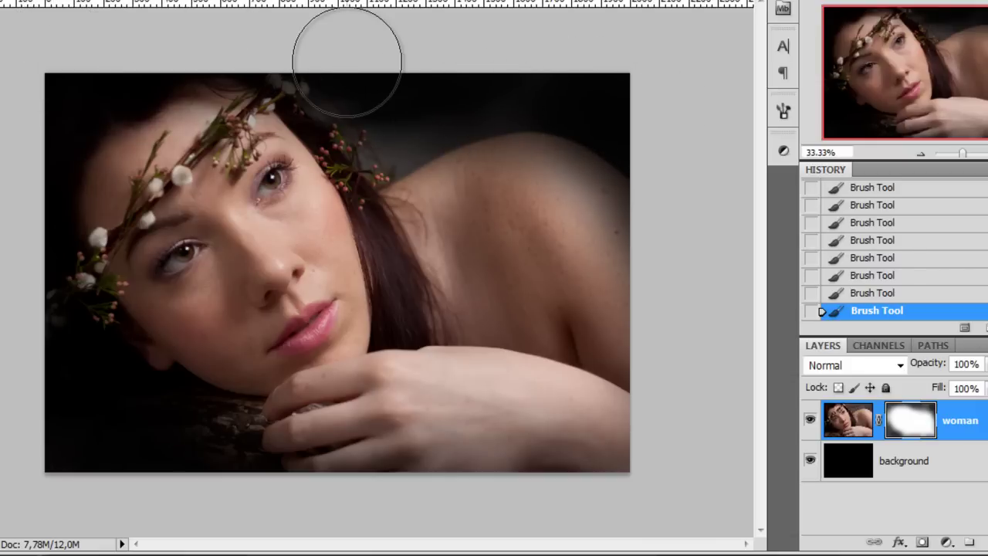
mouse_move(693, 272)
left_mouse_down()
mouse_move(679, 344)
mouse_move(677, 231)
left_mouse_up()
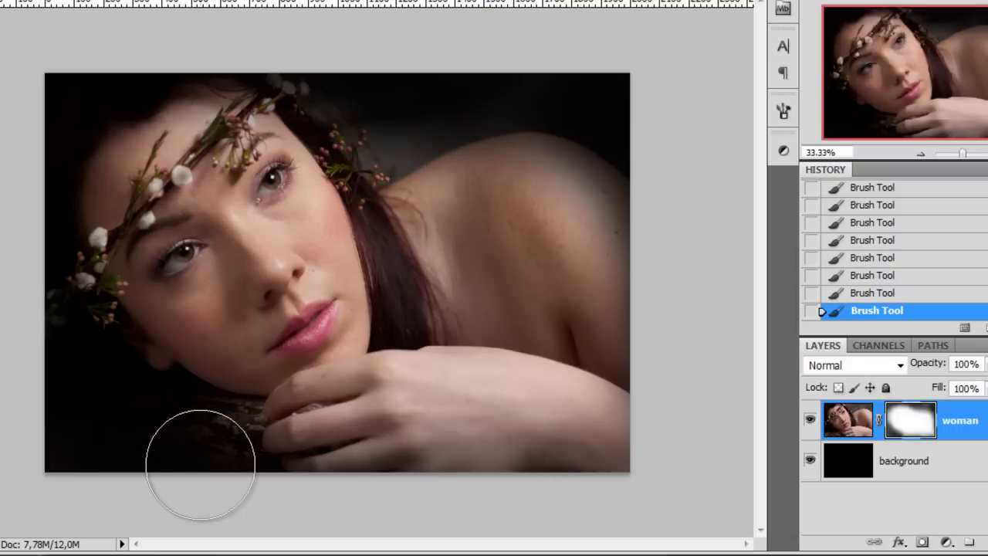
left_click_drag(201, 465, 55, 480)
mouse_move(76, 224)
left_mouse_down()
mouse_move(127, 340)
mouse_move(184, 410)
left_mouse_up()
left_click_drag(633, 373, 646, 281)
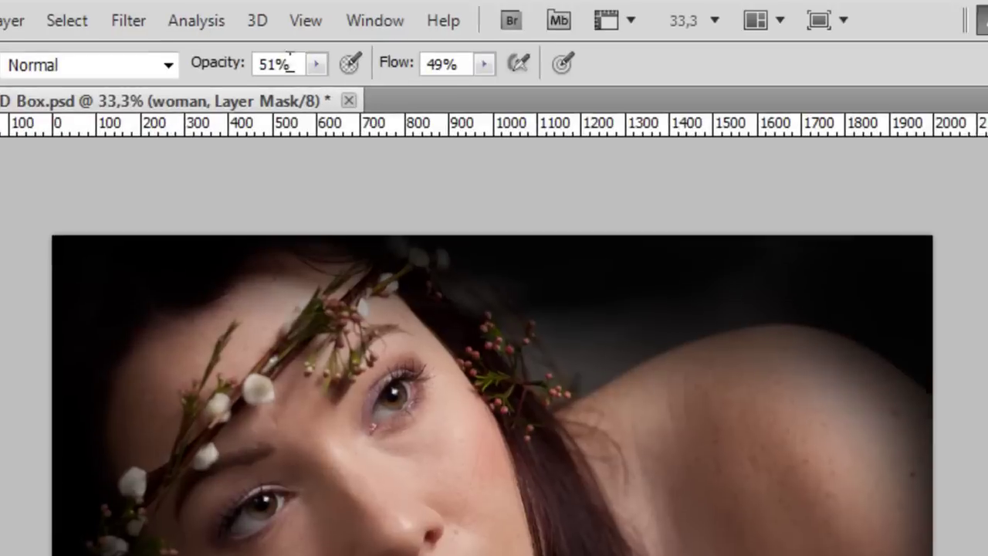
Paint black on the woman layer's mask over the outer shoulder, forearm and shadowed cheek to darken them further
left_click(266, 68)
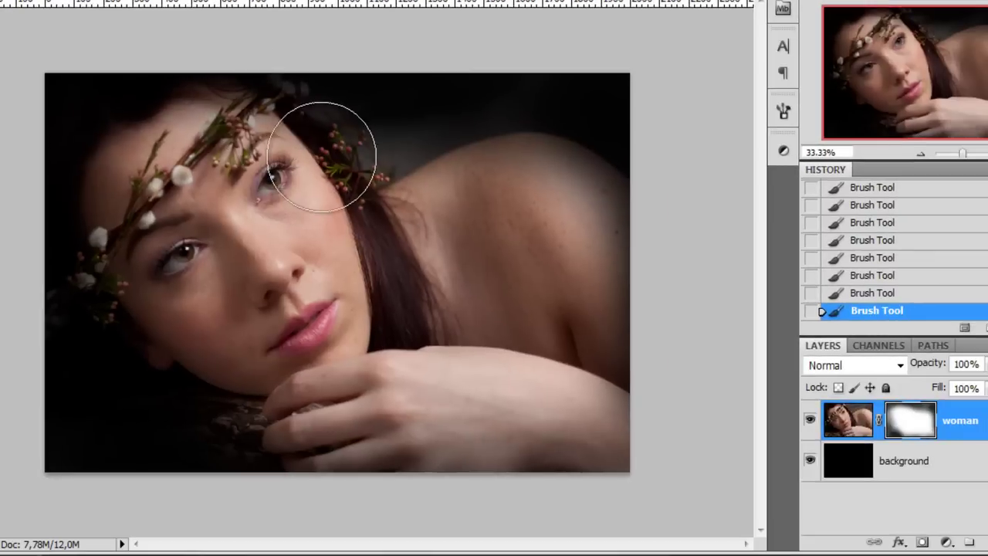
mouse_move(479, 368)
left_mouse_down()
mouse_move(675, 425)
mouse_move(593, 340)
left_mouse_up()
mouse_move(595, 225)
left_mouse_down()
mouse_move(448, 152)
mouse_move(619, 227)
mouse_move(561, 203)
left_mouse_up()
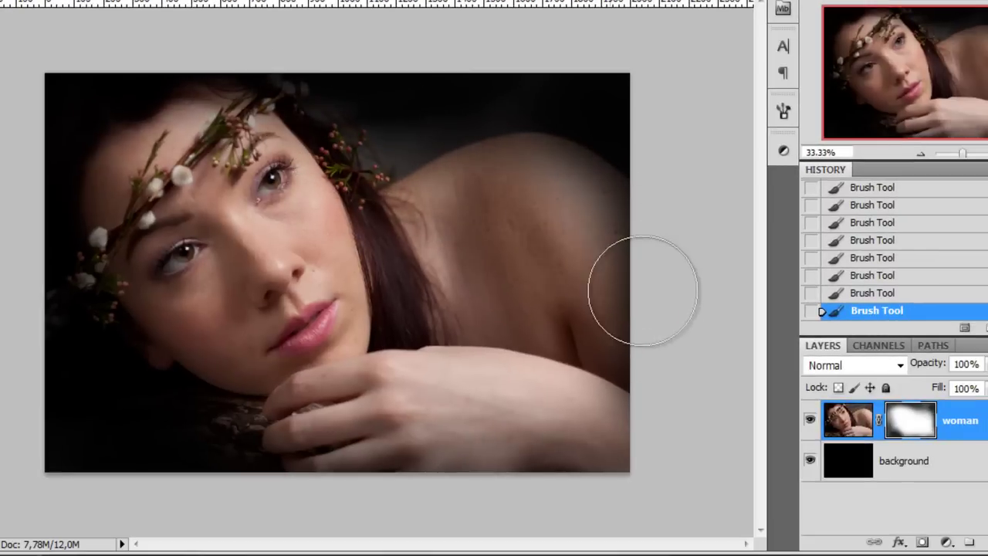
left_click_drag(398, 184, 439, 161)
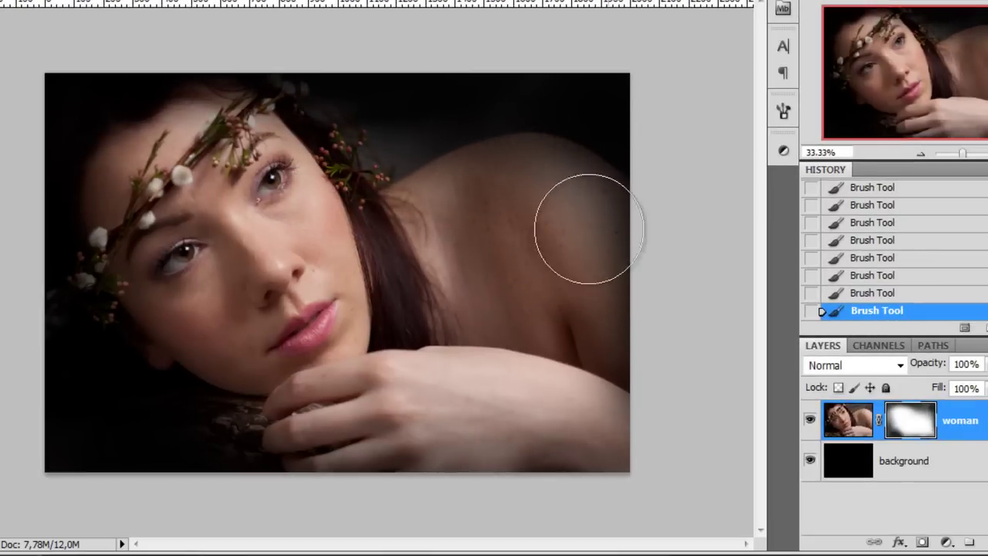
mouse_move(531, 440)
left_mouse_down()
mouse_move(375, 441)
mouse_move(227, 364)
mouse_move(183, 309)
mouse_move(196, 335)
mouse_move(139, 312)
left_mouse_up()
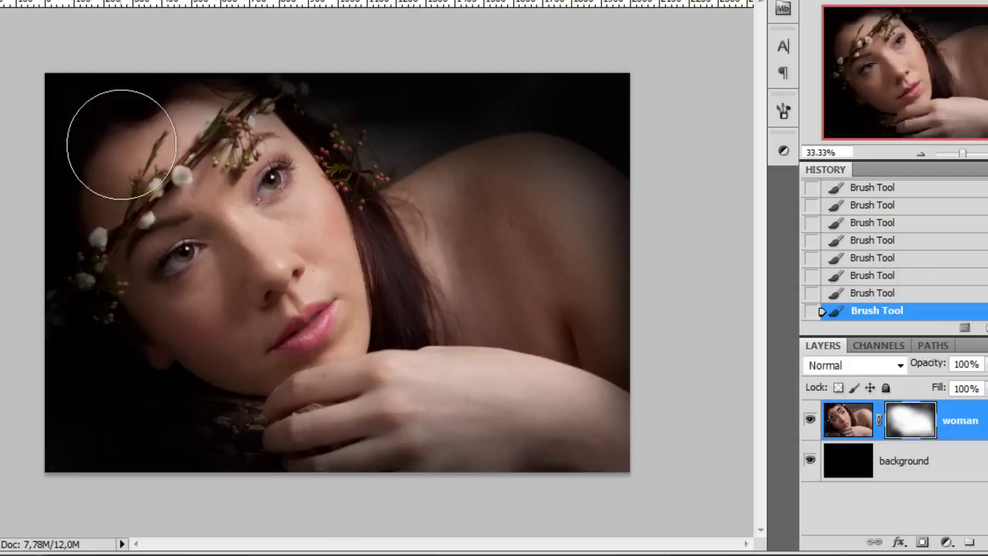
Reduce the brush to 195 px and darken the backdrop beside the shoulder, the jaw's edge and the lower forearm on the mask
right_click(448, 113)
mouse_move(413, 230)
left_mouse_down()
mouse_move(384, 199)
mouse_move(447, 168)
left_mouse_up()
left_click_drag(601, 233, 460, 166)
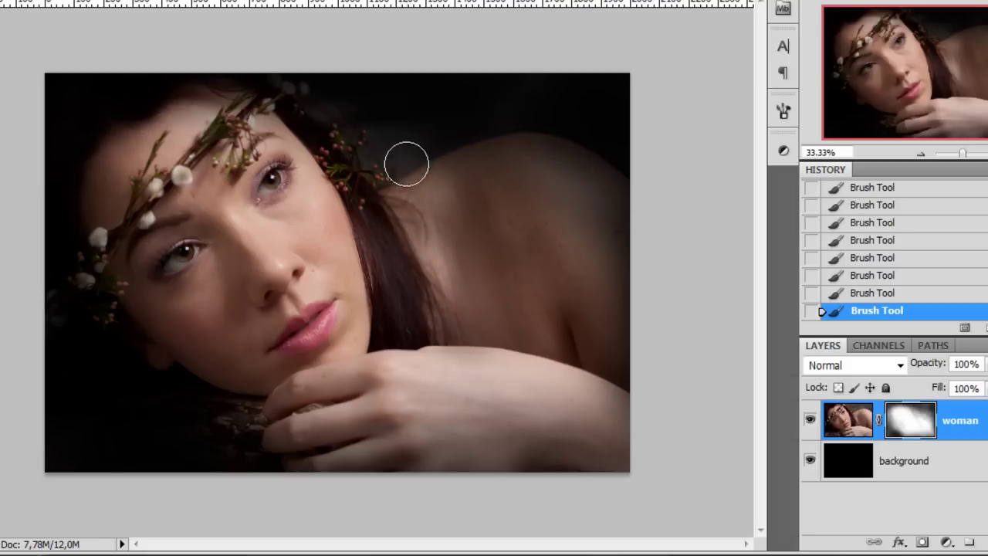
mouse_move(78, 152)
left_mouse_down()
mouse_move(231, 106)
mouse_move(120, 166)
mouse_move(160, 145)
mouse_move(148, 106)
left_mouse_up()
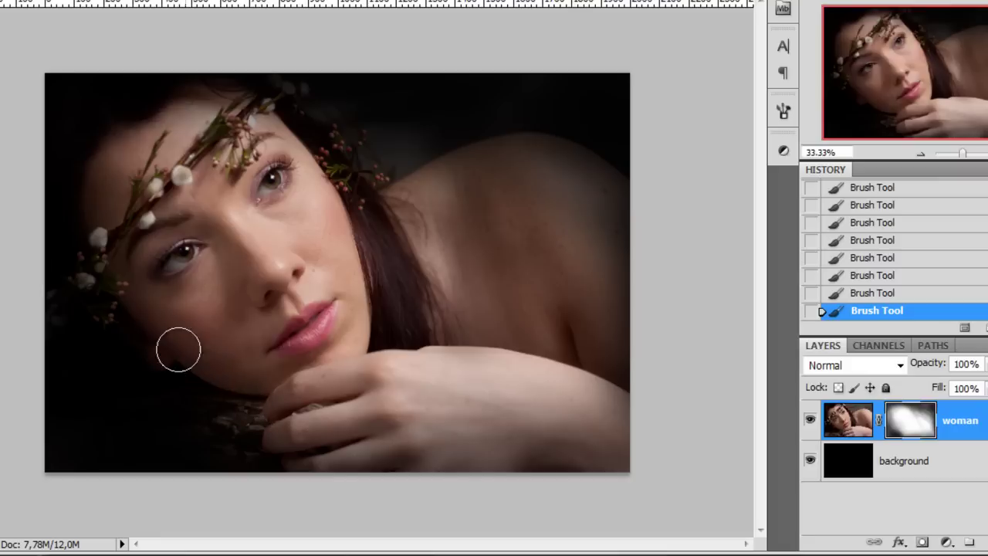
left_click_drag(178, 350, 229, 391)
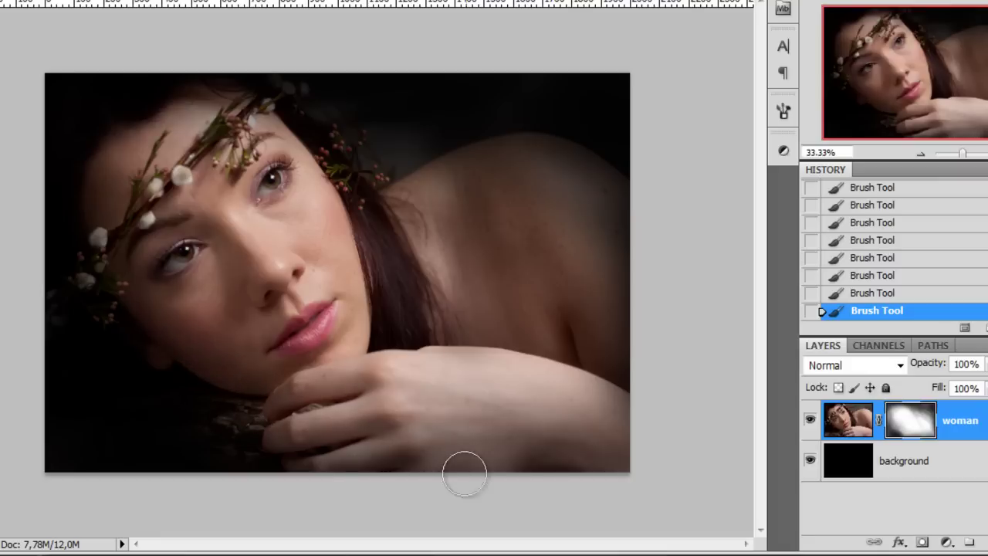
mouse_move(619, 430)
left_mouse_down()
mouse_move(599, 421)
mouse_move(481, 445)
left_mouse_up()
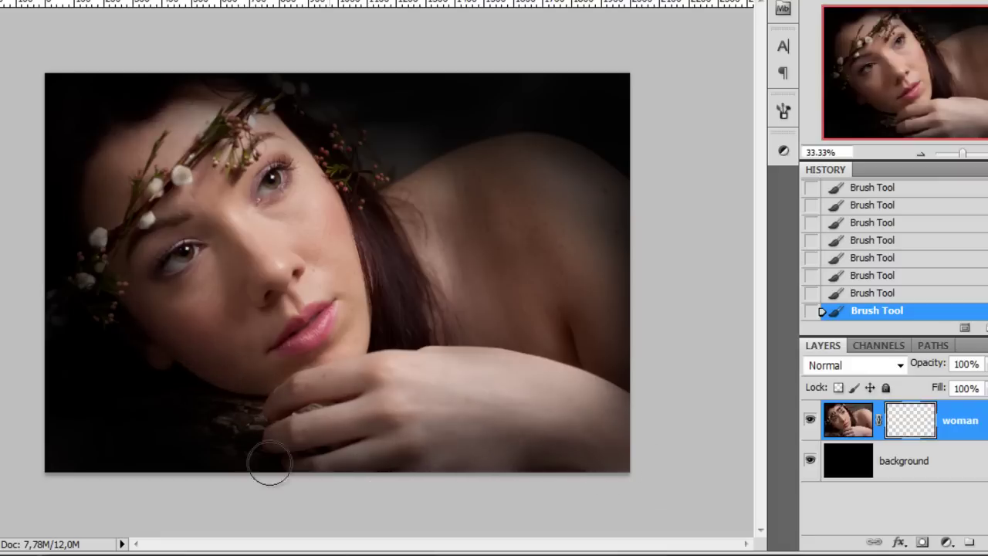
Enlarge the soft brush and darken the shoulder, neck area and arm on the woman layer's mask
right_click(459, 410)
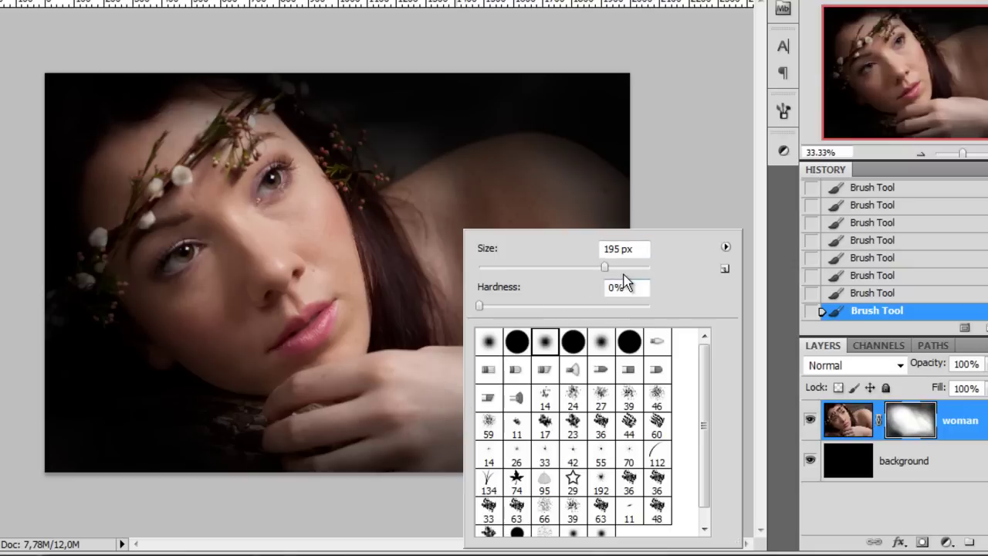
left_click(919, 425)
mouse_move(652, 429)
left_mouse_down()
mouse_move(407, 427)
mouse_move(636, 392)
mouse_move(678, 352)
mouse_move(527, 236)
mouse_move(639, 329)
mouse_move(452, 60)
mouse_move(620, 177)
mouse_move(588, 156)
mouse_move(448, 191)
mouse_move(415, 147)
mouse_move(485, 288)
mouse_move(522, 262)
mouse_move(496, 211)
left_mouse_up()
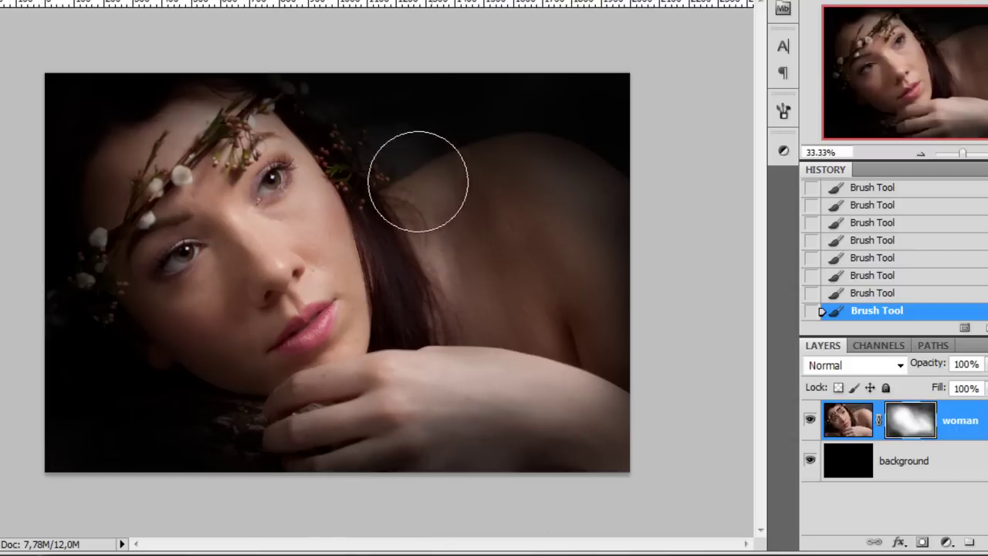
left_click_drag(561, 153, 392, 143)
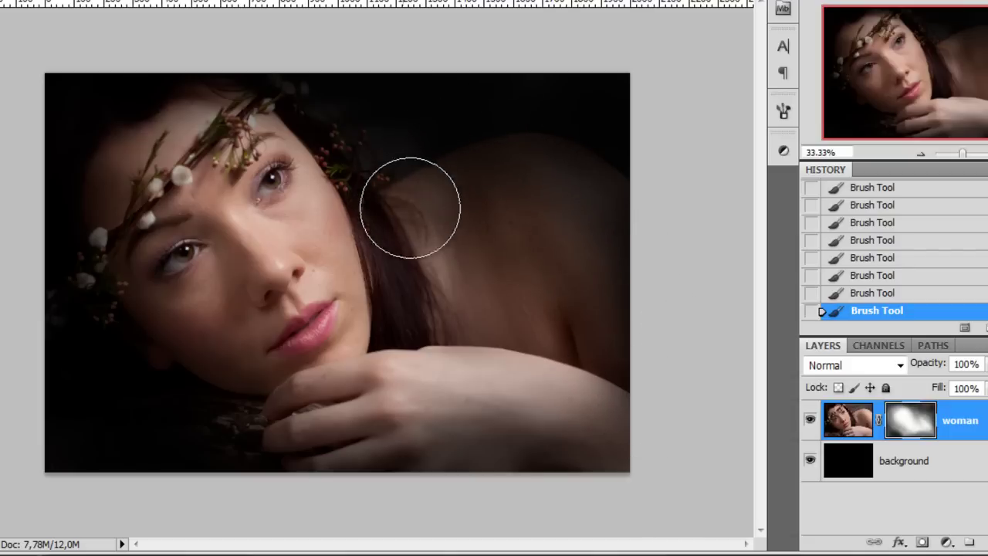
left_click(277, 79)
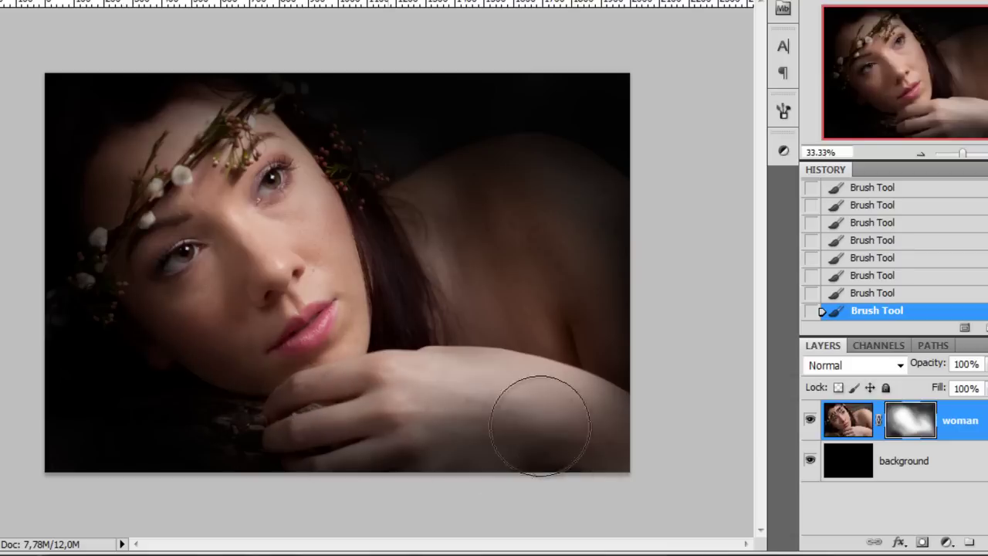
Set the brush to 215 px and darken the hairline, the crown's upper end and the back's outer edge on the mask
right_click(562, 274)
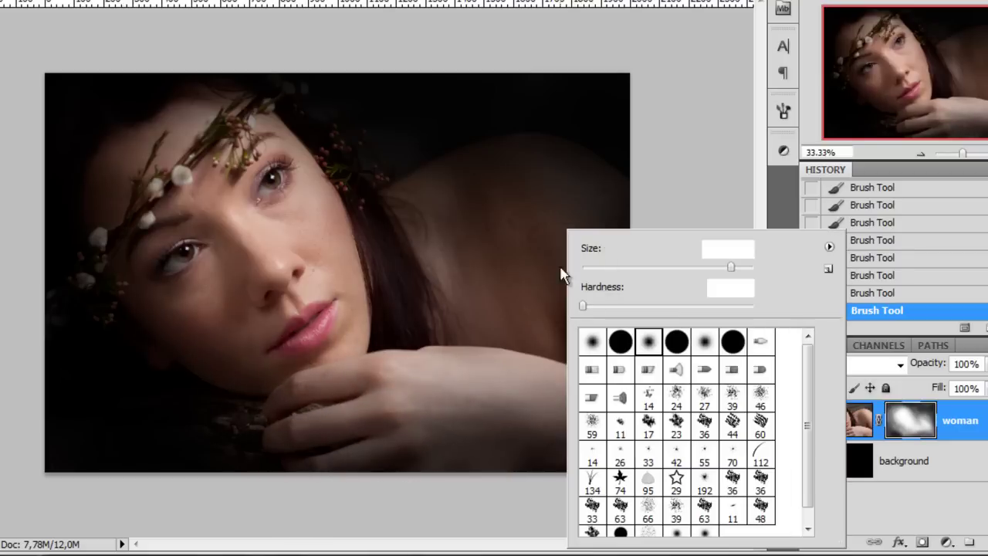
left_click(888, 413)
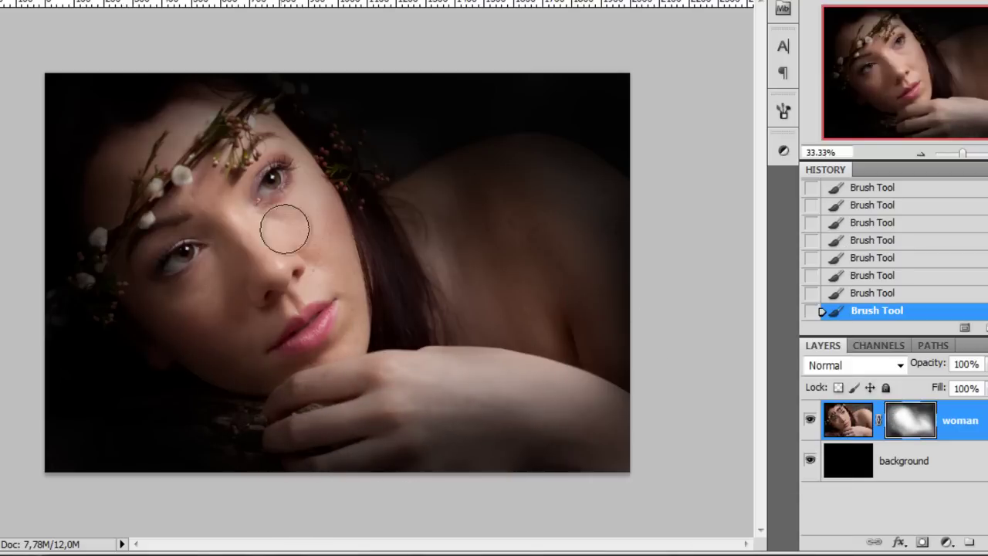
scroll(254, 192, "up", 2)
left_click_drag(262, 391, 331, 159)
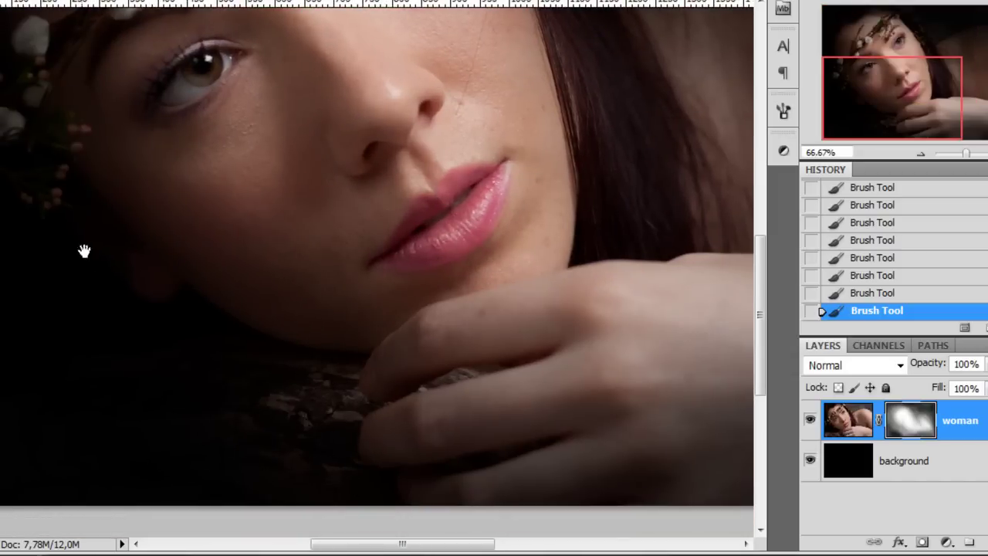
mouse_move(82, 250)
left_mouse_down()
mouse_move(342, 511)
mouse_move(355, 299)
mouse_move(291, 402)
left_mouse_up()
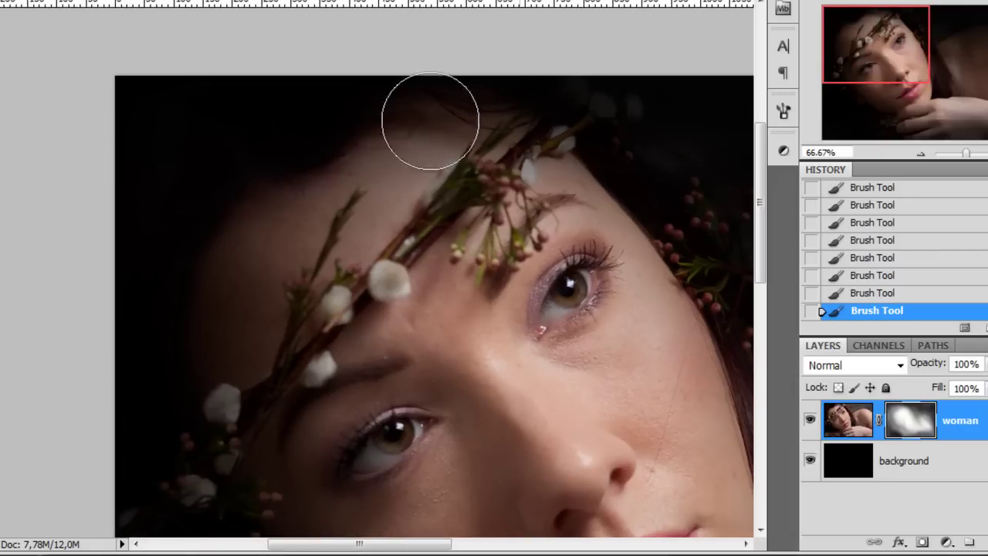
left_click_drag(256, 341, 439, 251)
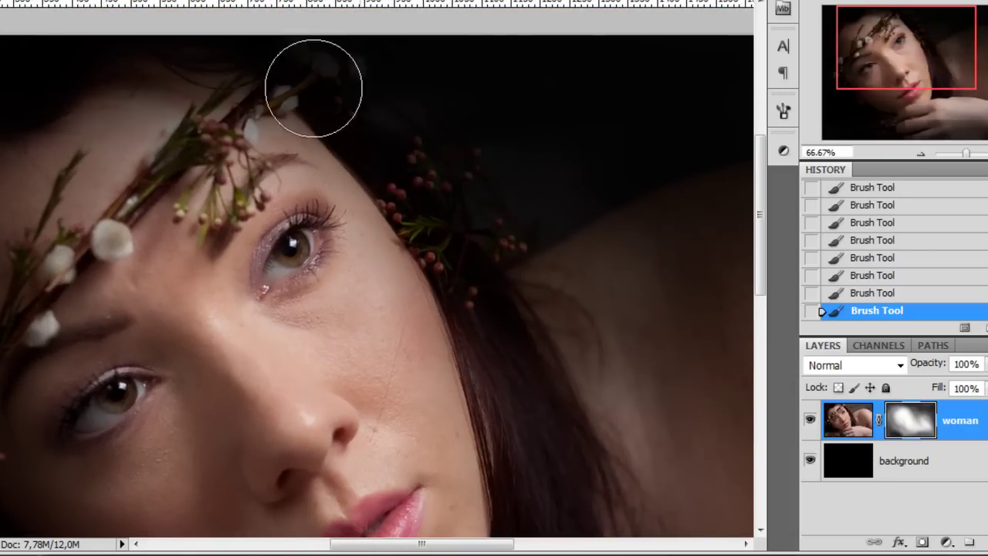
left_click_drag(404, 289, 251, 231)
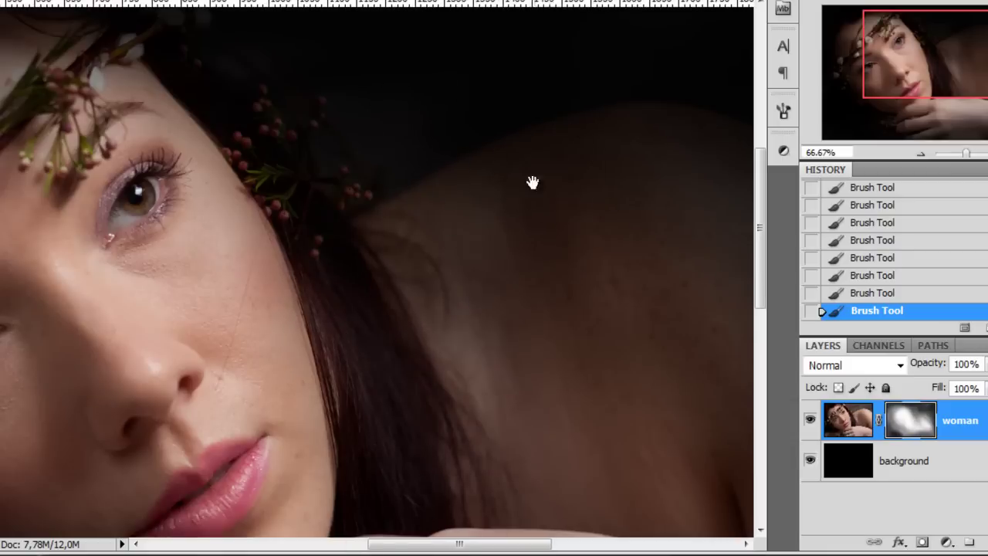
left_click_drag(532, 181, 304, 326)
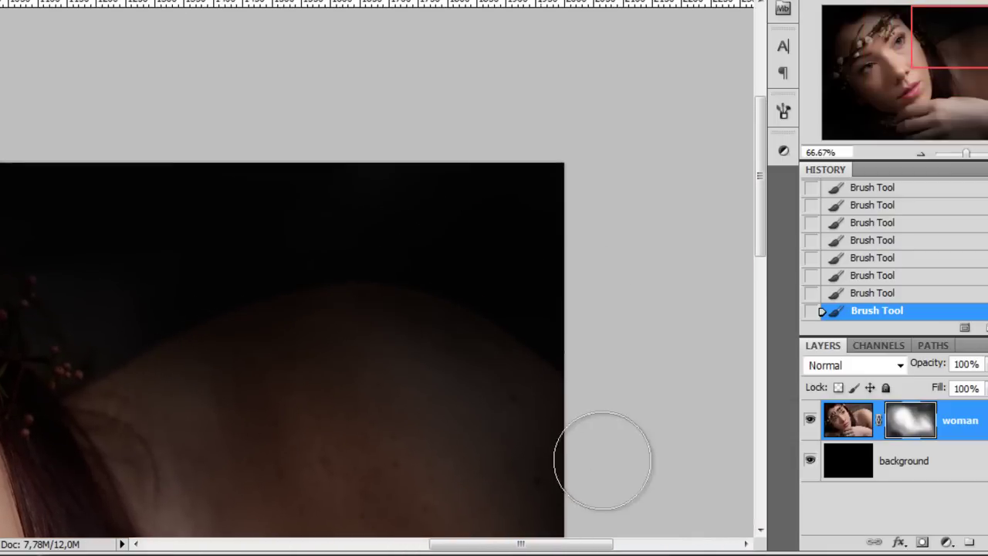
left_click_drag(563, 398, 614, 115)
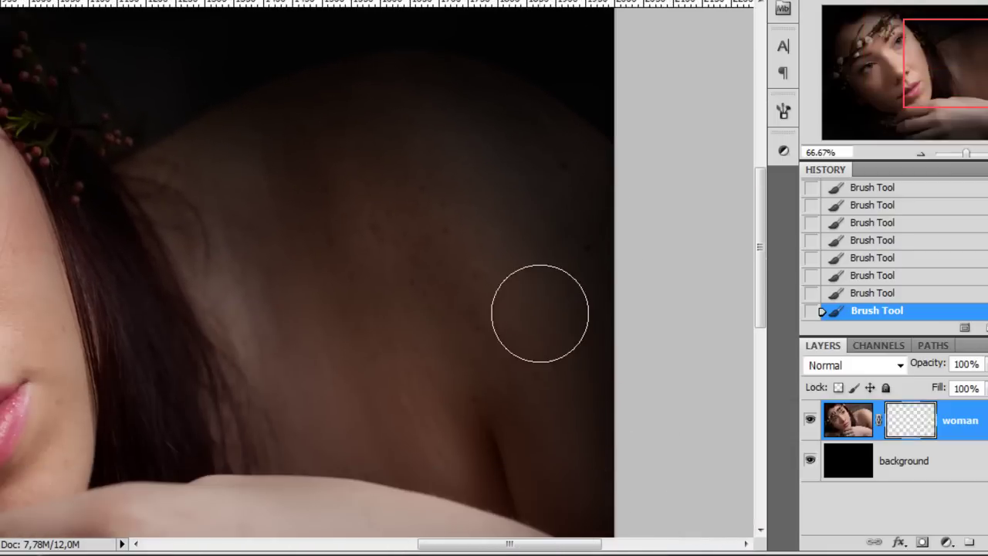
Enlarge the brush again, paint over the hand, forearm and shoulder on the mask, and undo the last stroke
key("ctrl+minus")
key("ctrl+minus")
right_click(556, 283)
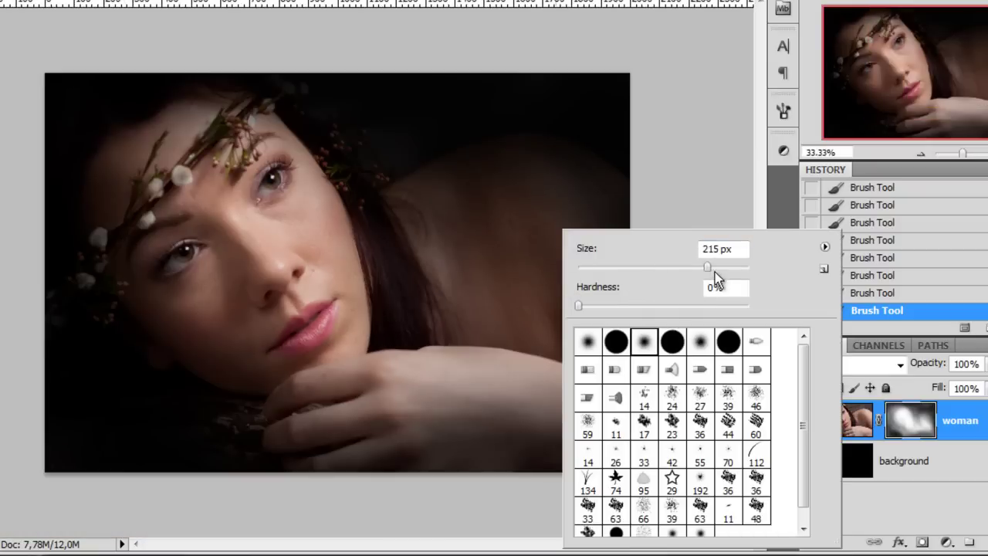
key("Return")
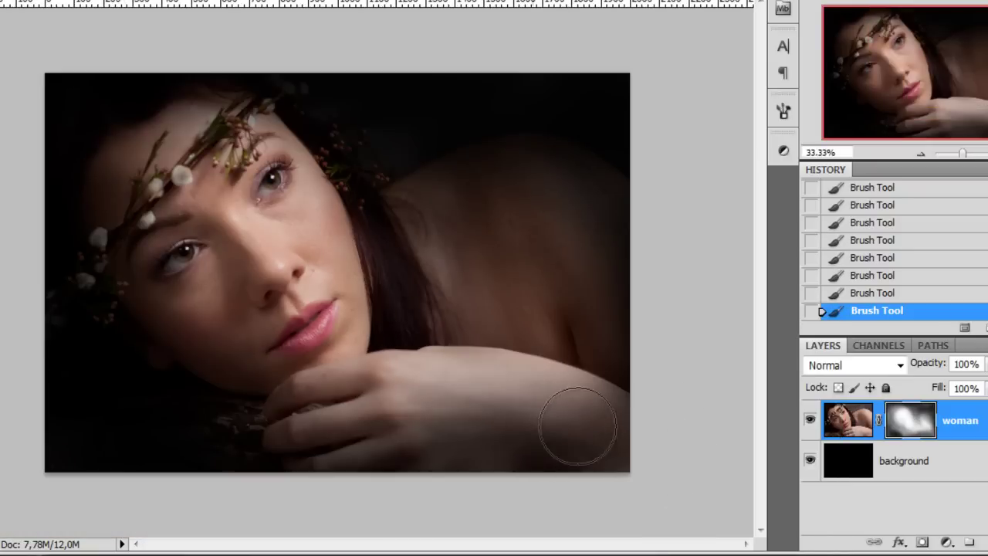
mouse_move(407, 422)
left_mouse_down()
mouse_move(318, 436)
mouse_move(634, 395)
mouse_move(640, 445)
mouse_move(391, 448)
mouse_move(571, 449)
mouse_move(630, 426)
mouse_move(292, 440)
left_mouse_up()
mouse_move(467, 384)
left_mouse_down()
mouse_move(617, 331)
mouse_move(603, 185)
left_mouse_up()
key("ctrl+z")
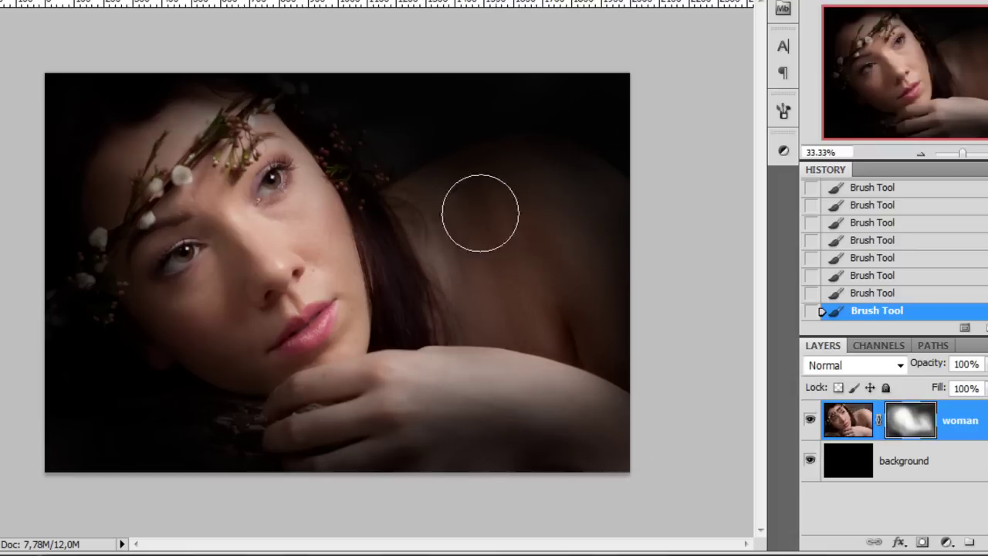
Set the brush to 411 px, darken the shoulder, back and hair on the mask, and compare by toggling the last stroke
right_click(481, 213)
left_click_drag(631, 238, 640, 238)
mouse_move(482, 164)
left_mouse_down()
mouse_move(554, 207)
mouse_move(611, 258)
mouse_move(618, 329)
left_mouse_up()
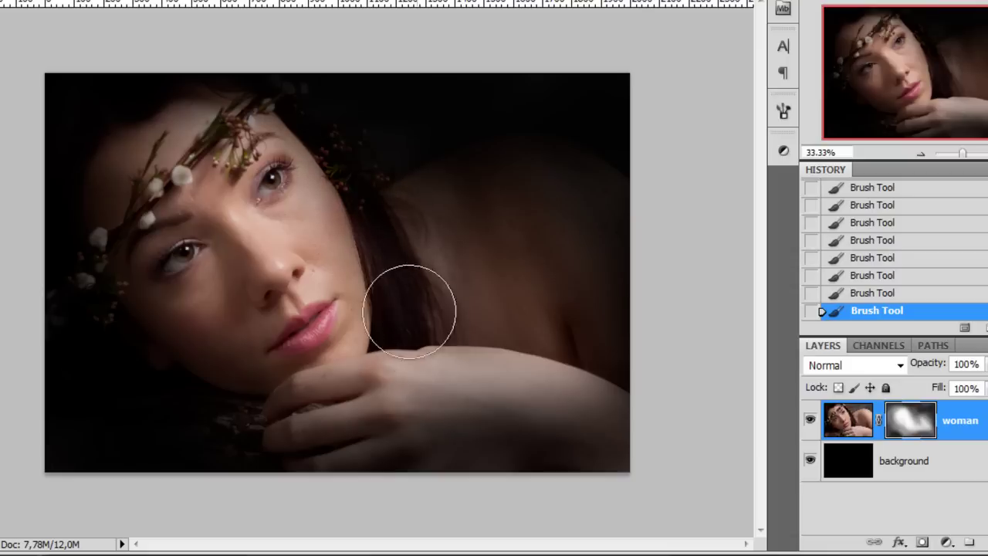
key("ctrl+z")
key("ctrl+z")
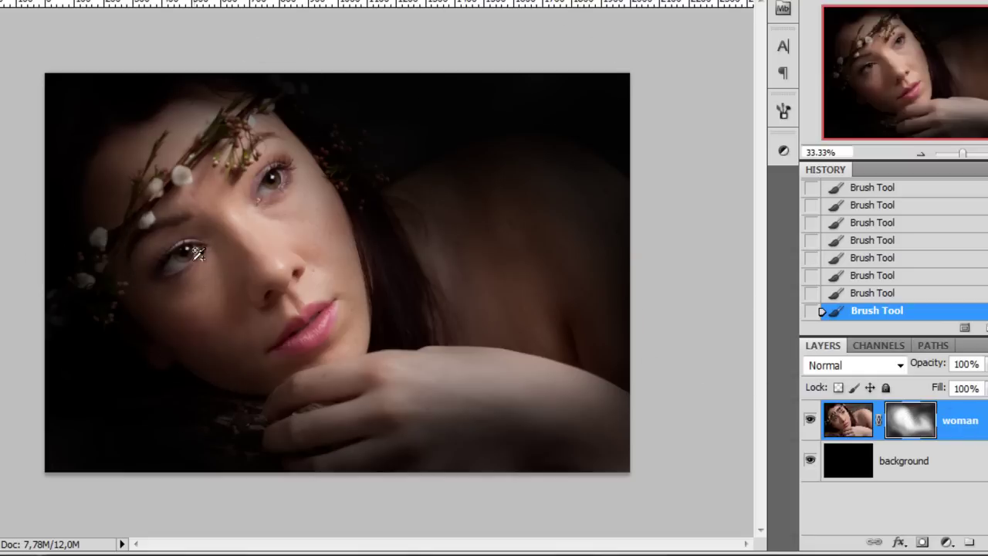
Set the brush to 73 px and reveal the darkened lower blossoms and leaves of the flower crown on the mask
scroll(141, 176, "up", 2)
right_click(423, 228)
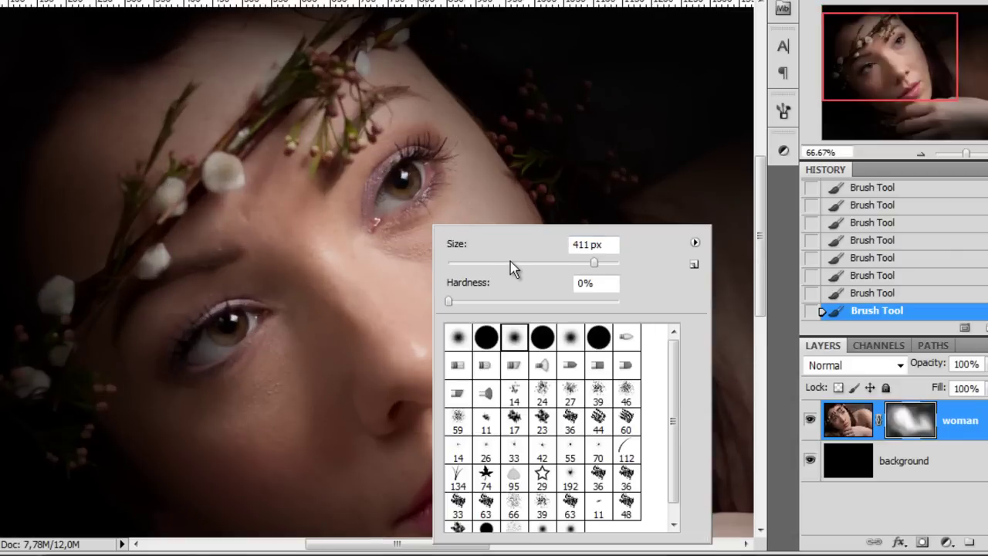
left_click(911, 422)
key("space")
left_click_drag(227, 325, 437, 349)
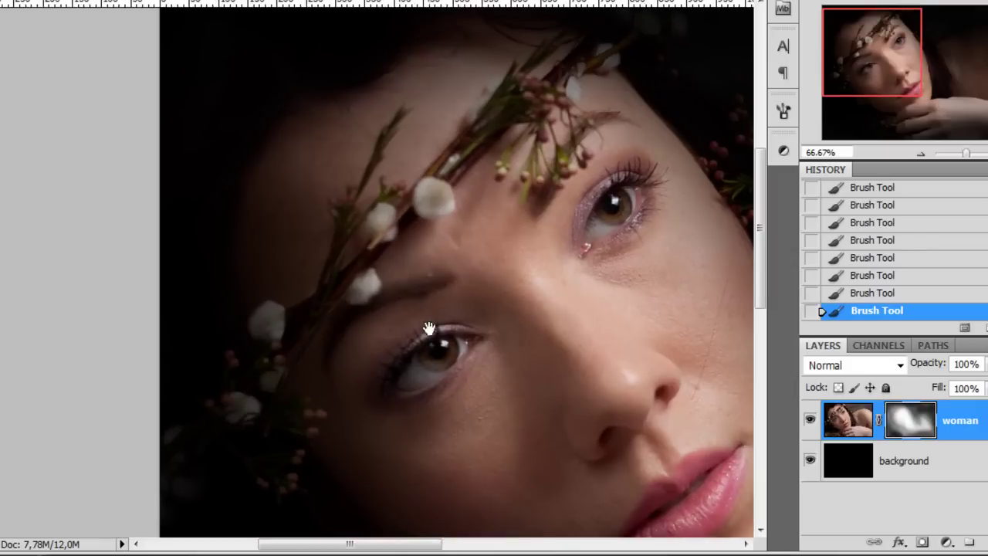
mouse_move(442, 191)
left_mouse_down()
mouse_move(445, 179)
mouse_move(384, 224)
left_mouse_up()
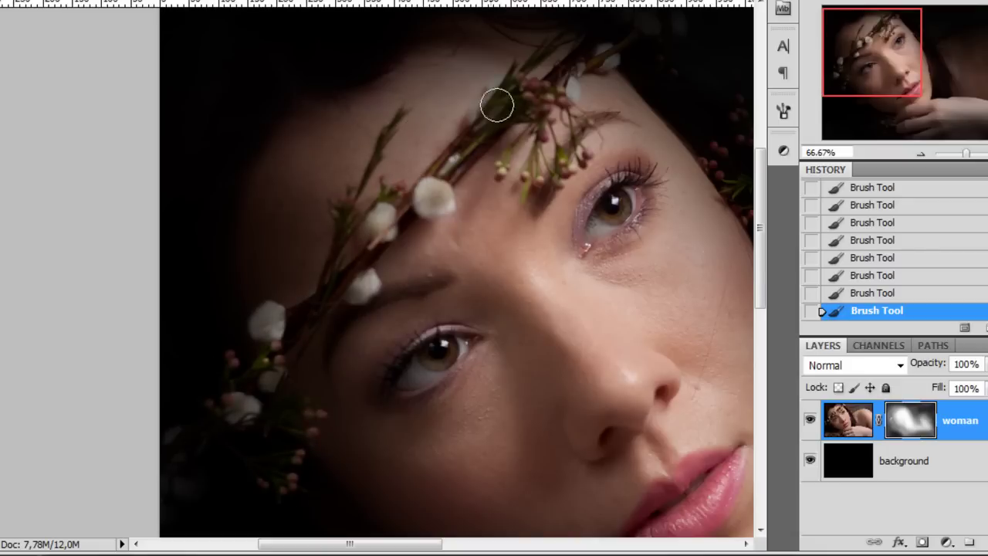
Reveal the flower crown's upper blossoms and the berries beside the hair by painting on the woman layer's mask
left_click_drag(556, 135, 421, 187)
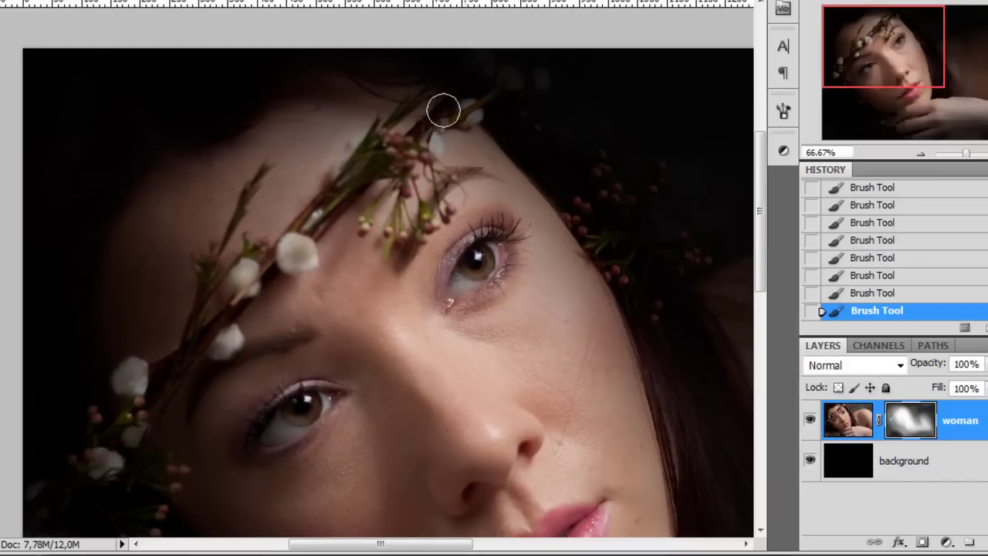
left_click_drag(447, 112, 397, 241)
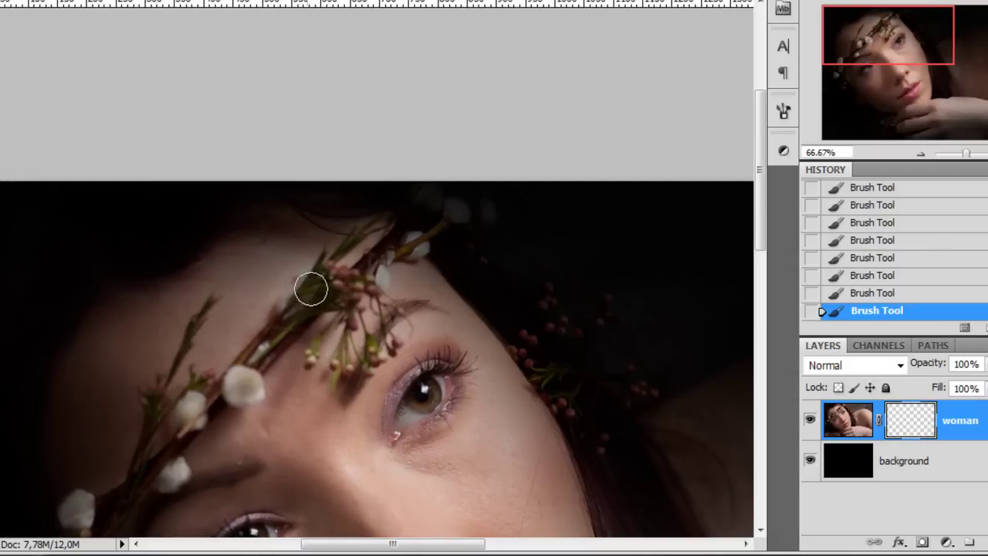
left_click_drag(443, 267, 371, 157)
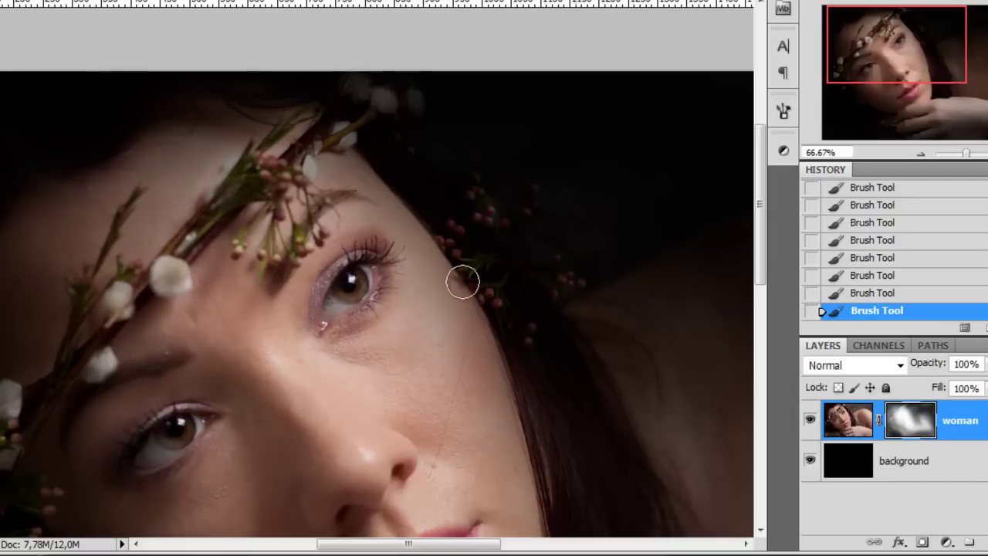
left_click_drag(432, 259, 489, 150)
mouse_move(270, 211)
left_mouse_down()
mouse_move(395, 214)
mouse_move(132, 111)
mouse_move(85, 81)
left_mouse_up()
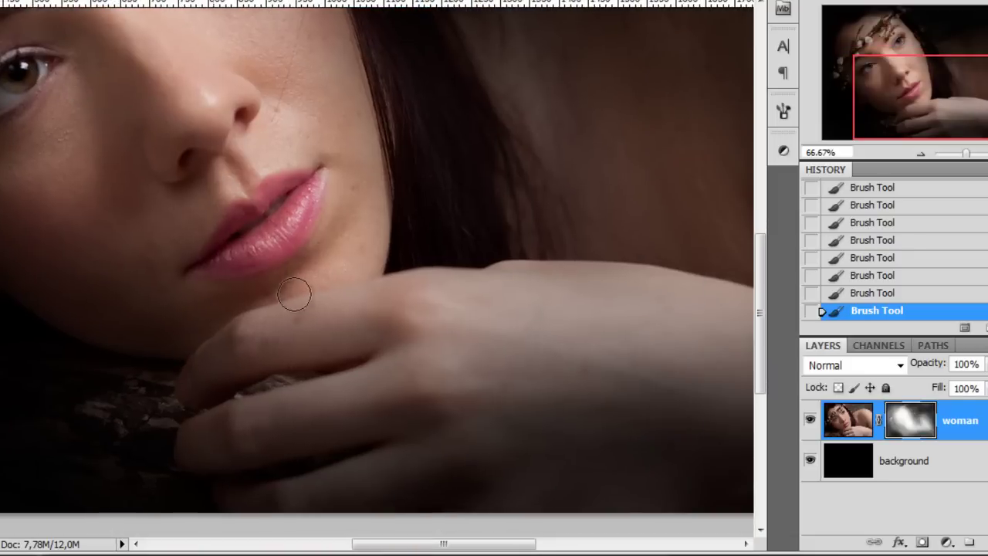
Enlarge the soft brush to 288 px for painting broad areas of the woman layer's mask
key("ctrl+minus")
key("ctrl+minus")
right_click(462, 307)
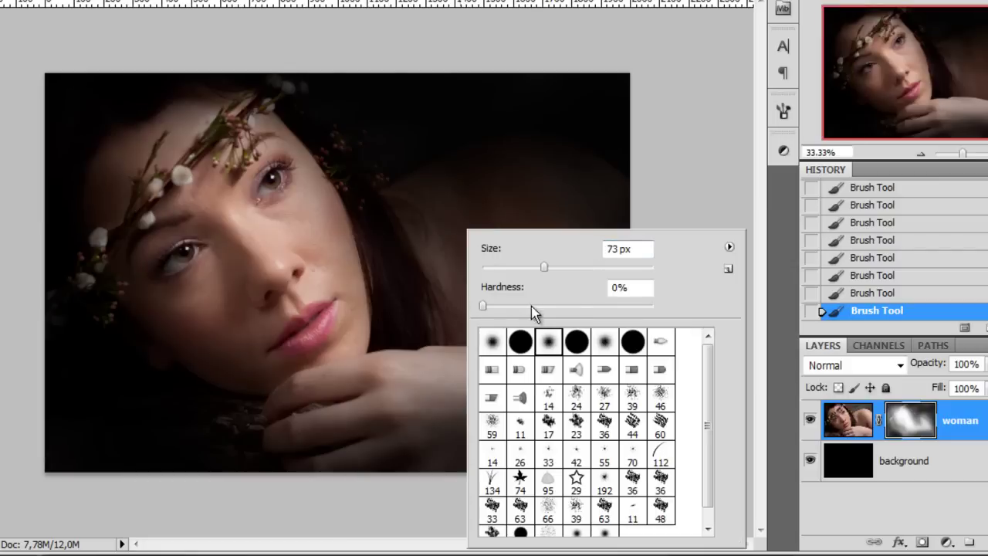
left_click(924, 426)
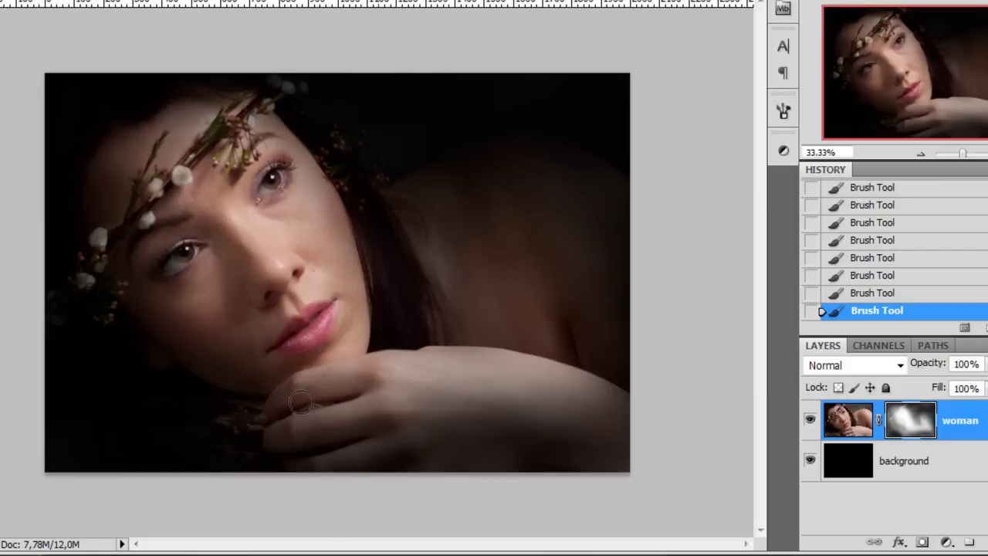
right_click(584, 398)
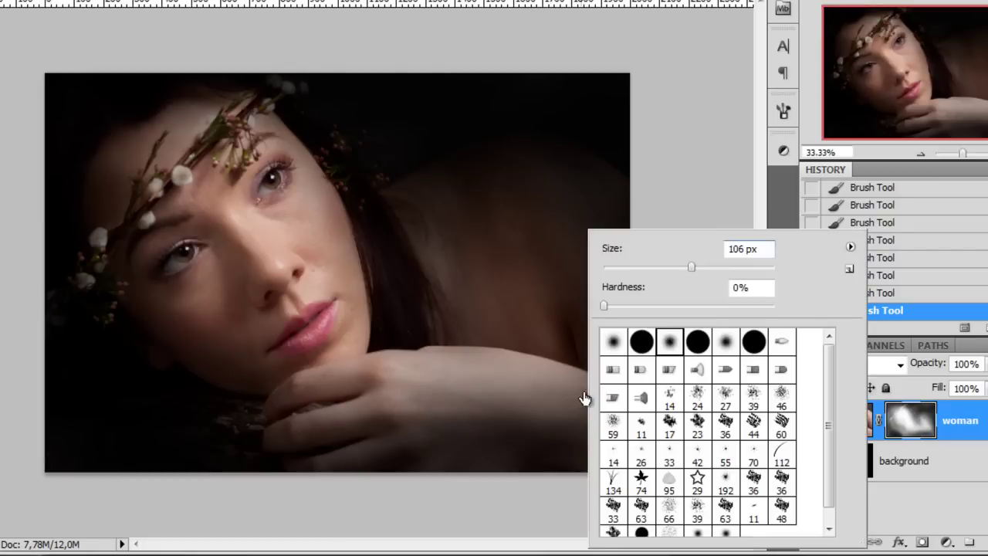
left_click(929, 446)
right_click(534, 360)
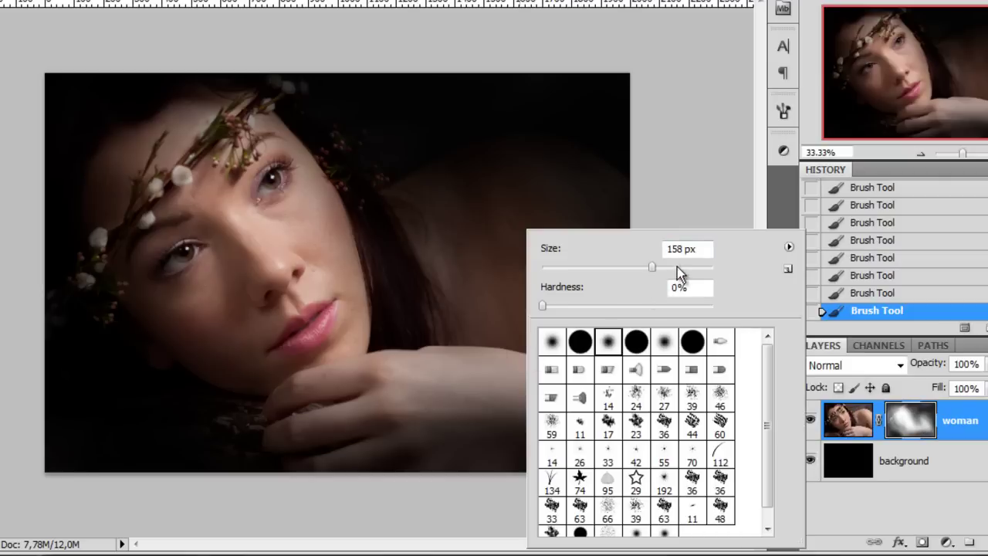
left_click(934, 428)
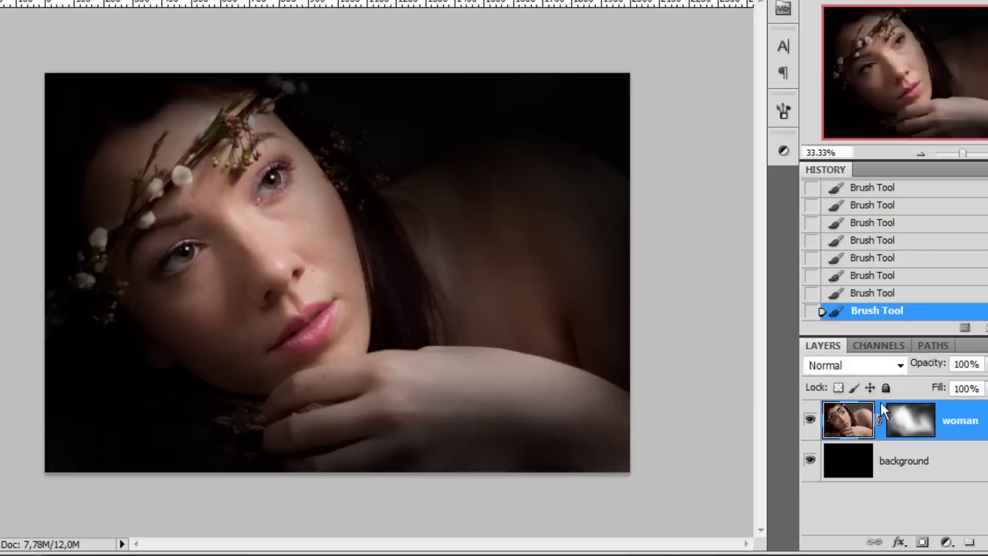
Undo the last stroke, reselect the woman layer's mask, and paint over the forearm, lower hand and fingers
left_click(890, 298)
left_click(896, 420)
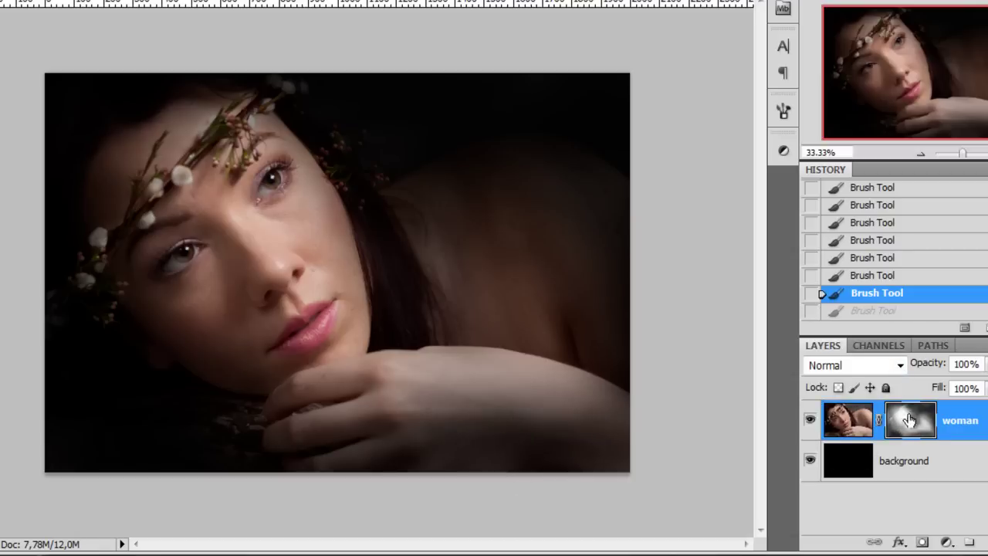
mouse_move(532, 396)
left_mouse_down()
mouse_move(630, 425)
mouse_move(677, 452)
left_mouse_up()
left_click_drag(553, 404, 445, 419)
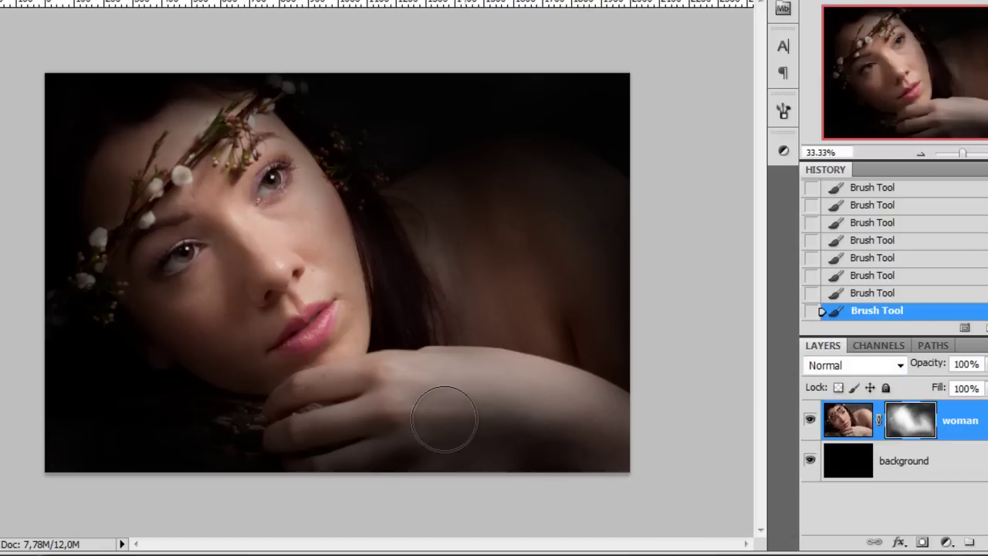
mouse_move(536, 427)
left_mouse_down()
mouse_move(630, 437)
mouse_move(371, 424)
mouse_move(408, 416)
left_mouse_up()
mouse_move(545, 408)
left_mouse_down()
mouse_move(570, 457)
mouse_move(381, 446)
mouse_move(692, 463)
mouse_move(650, 446)
mouse_move(469, 436)
left_mouse_up()
mouse_move(553, 426)
left_mouse_down()
mouse_move(535, 434)
mouse_move(549, 434)
mouse_move(505, 428)
left_mouse_up()
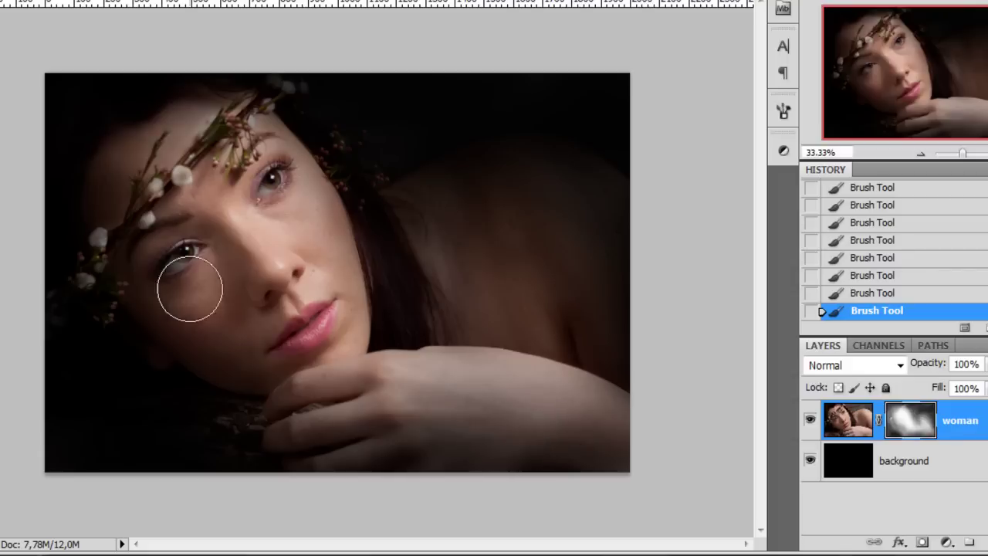
mouse_move(361, 385)
left_mouse_down()
mouse_move(273, 386)
mouse_move(340, 383)
mouse_move(320, 377)
left_mouse_up()
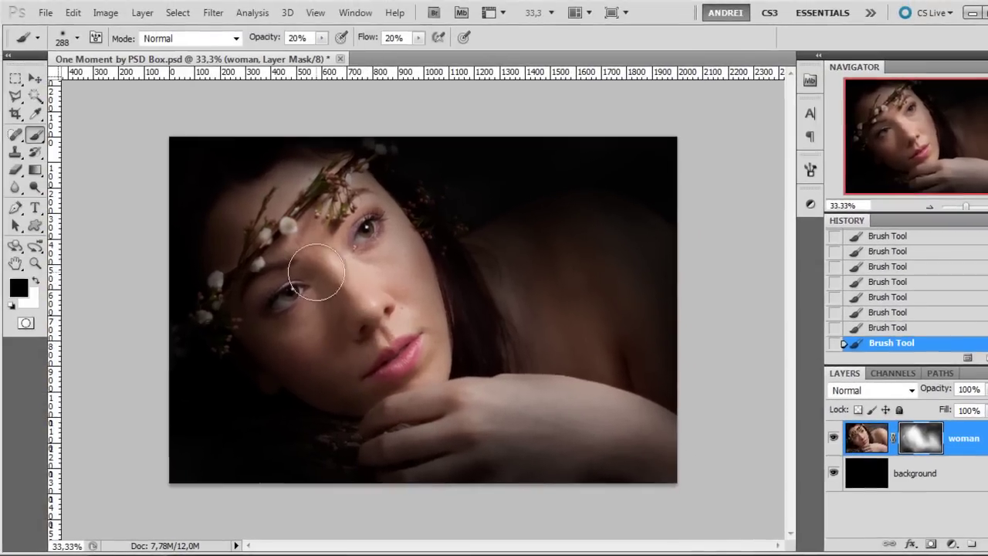
Switch the painting colour to white and reduce the brush to 89 px for the berries beside the hair
key("x")
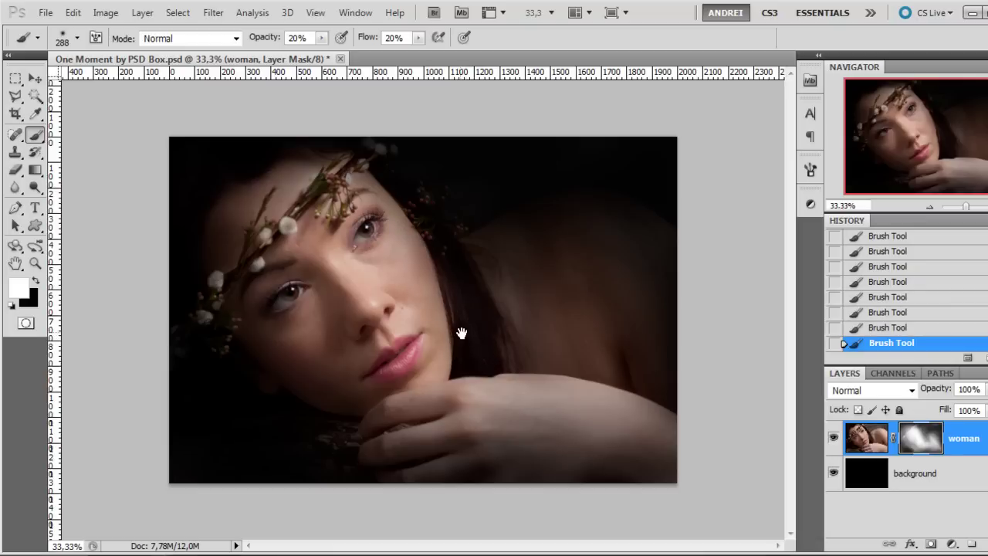
left_click_drag(446, 254, 446, 295)
left_click_drag(489, 334, 502, 368)
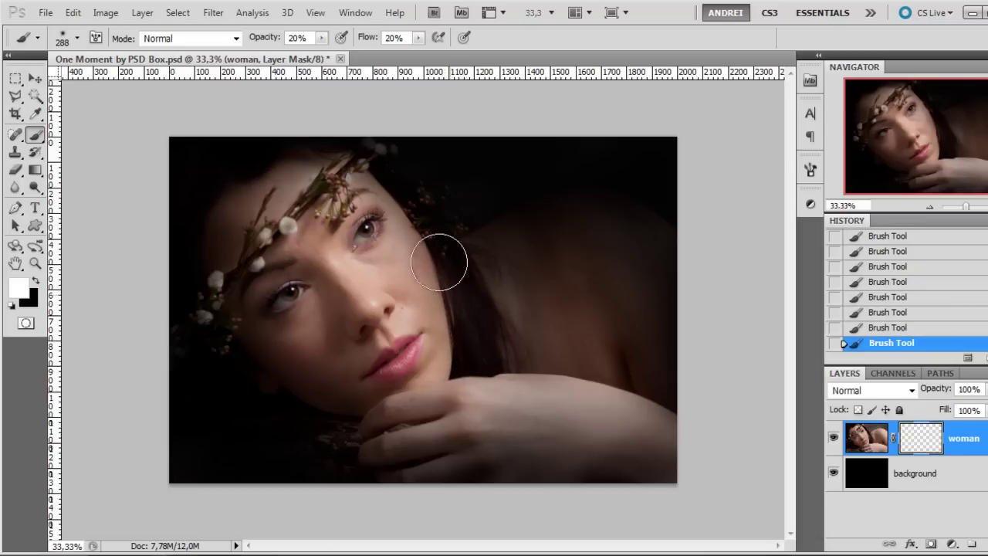
scroll(422, 195, "up", 2)
left_click_drag(420, 195, 466, 317)
right_click(468, 315)
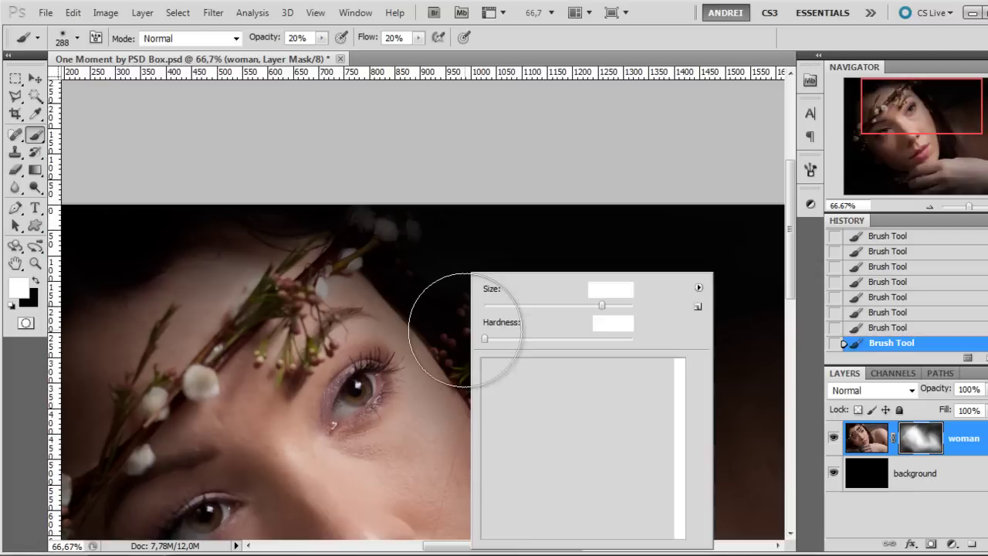
left_click(880, 437)
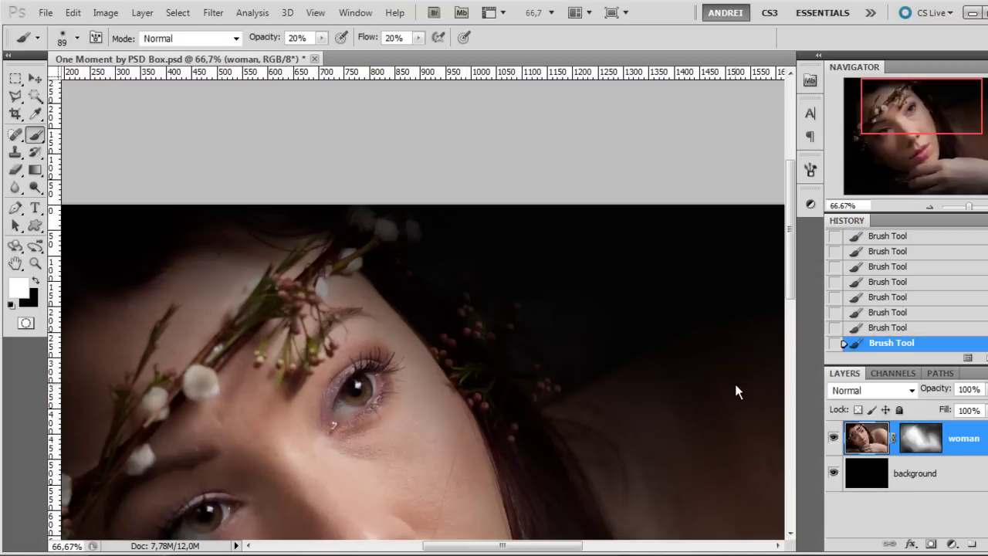
Step back through the recent brush strokes and resume painting around the flower crown on the woman layer's mask
key("ctrl+alt+z")
key("ctrl+alt+z")
key("ctrl+alt+z")
key("ctrl+alt+z")
key("ctrl+alt+z")
key("ctrl+alt+z")
key("ctrl+alt+z")
key("ctrl+alt+z")
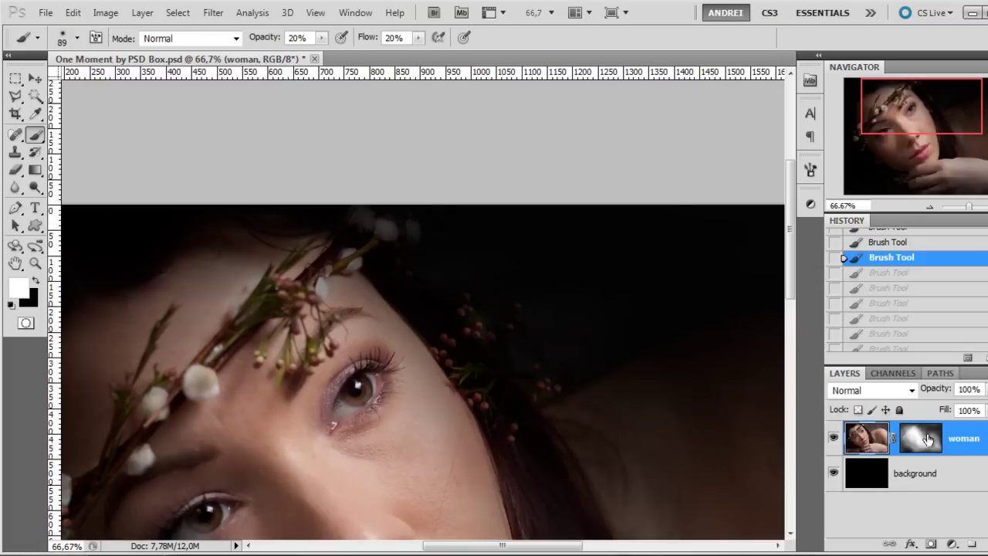
left_click(240, 332)
left_click_drag(338, 348, 513, 318)
mouse_move(467, 251)
left_mouse_down()
mouse_move(538, 223)
mouse_move(519, 213)
mouse_move(503, 236)
mouse_move(465, 236)
left_mouse_up()
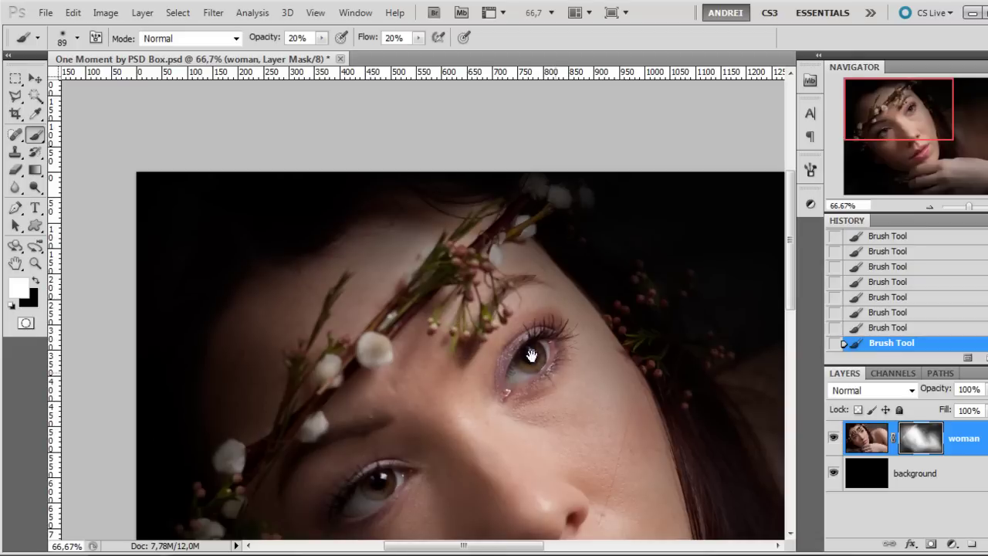
Examine the flower crown, face, hair and hand up close and at full view for uneven mask shading
left_click_drag(531, 355, 432, 336)
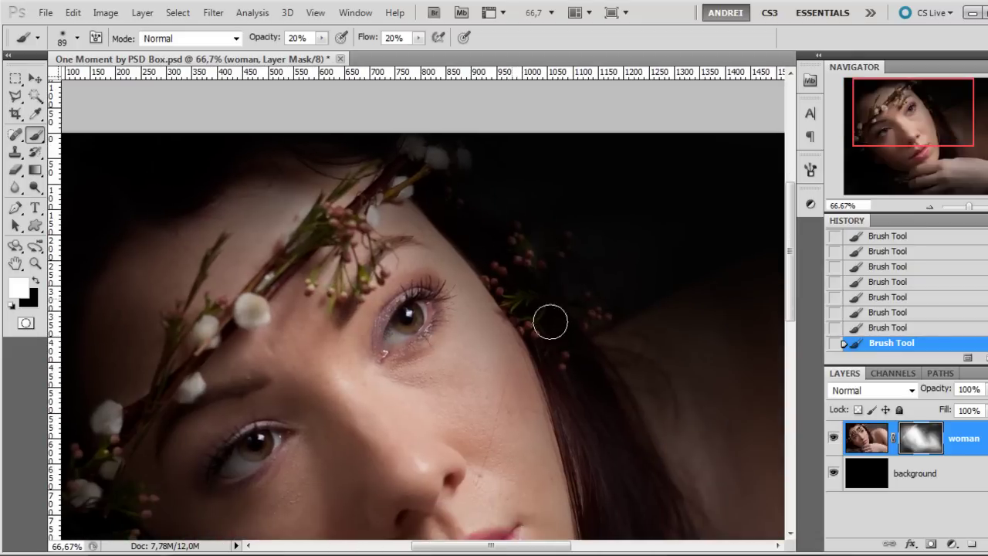
left_click_drag(589, 435, 501, 262)
left_click_drag(413, 366, 624, 323)
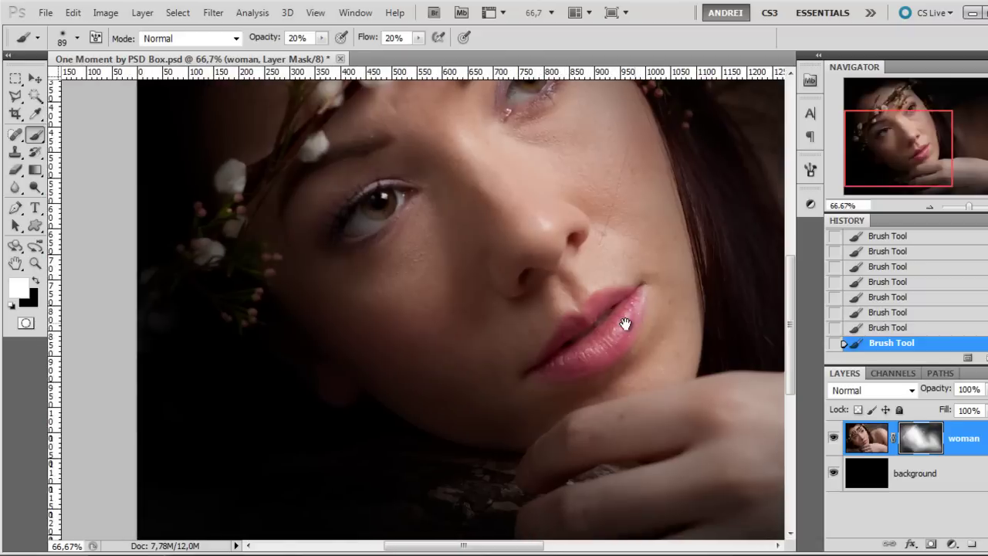
left_click_drag(474, 306, 551, 396)
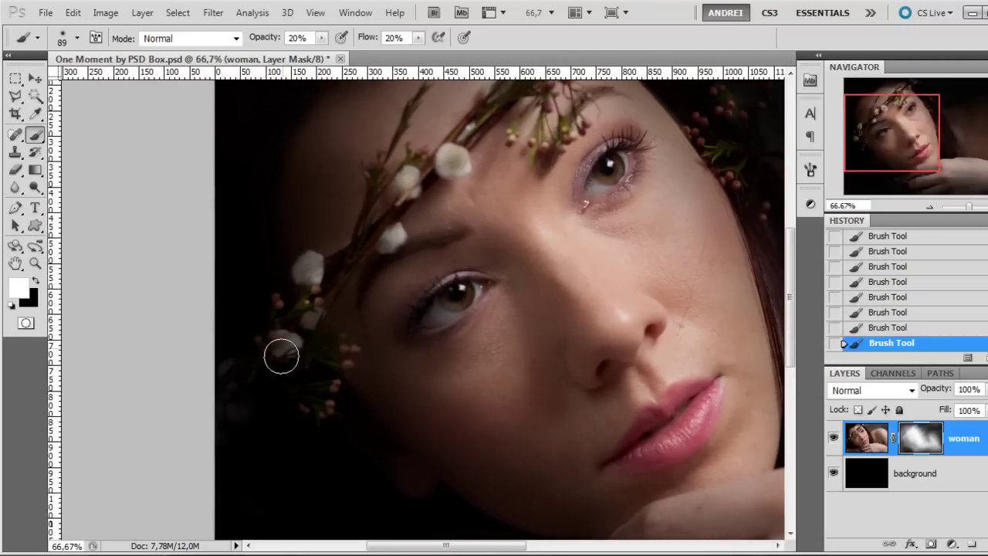
left_click_drag(474, 265, 442, 351)
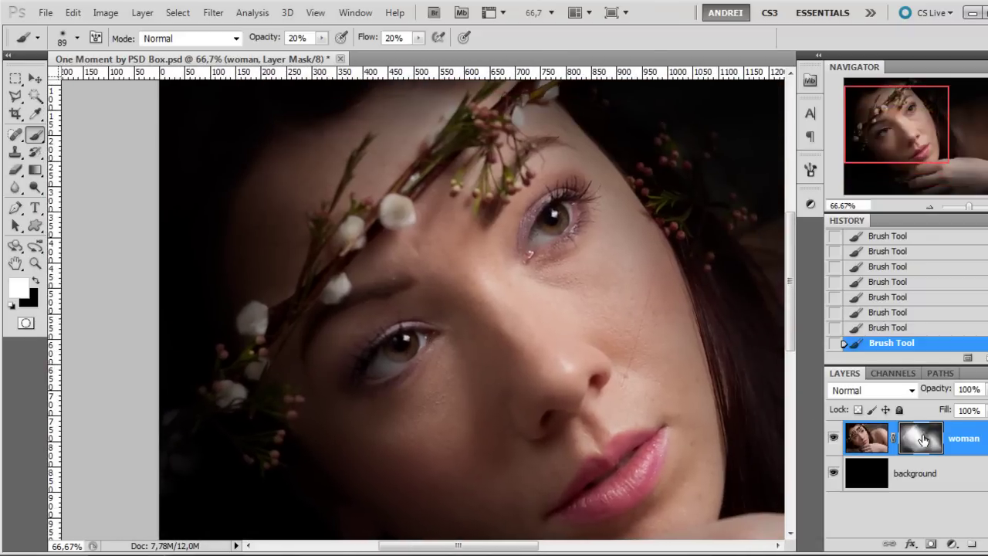
key("ctrl+minus")
key("ctrl+minus")
key("ctrl+minus")
key("ctrl+plus")
key("ctrl+plus")
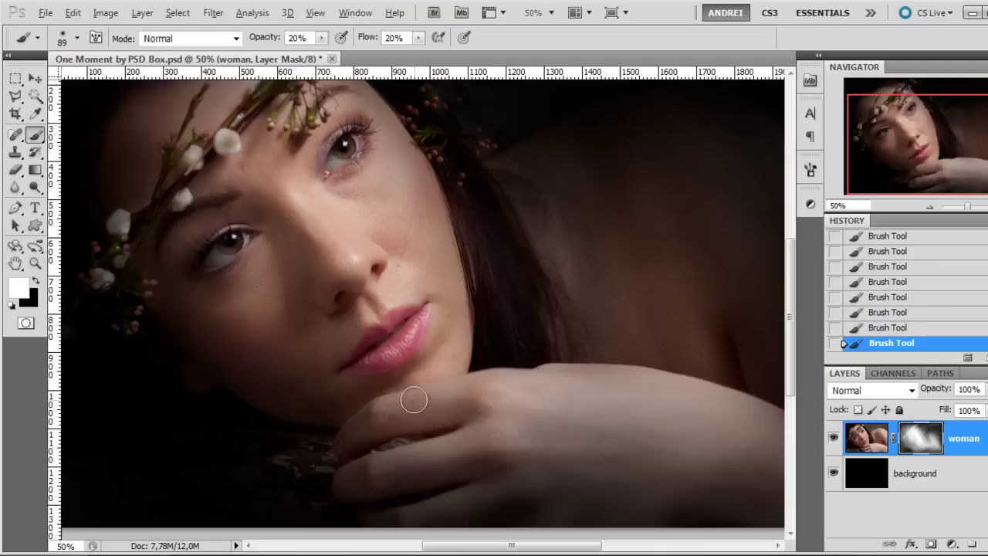
scroll(329, 410, "up", 1)
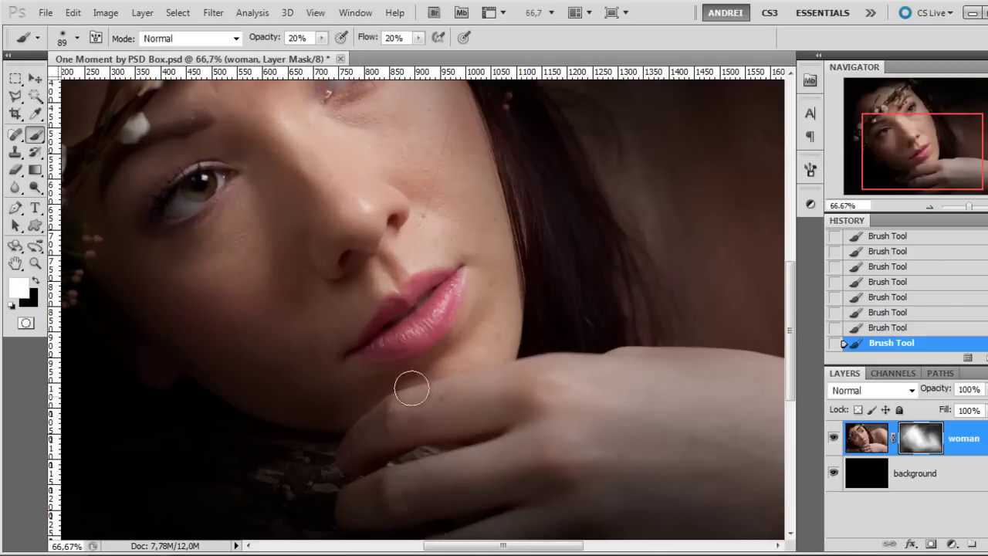
scroll(386, 368, "up", 5)
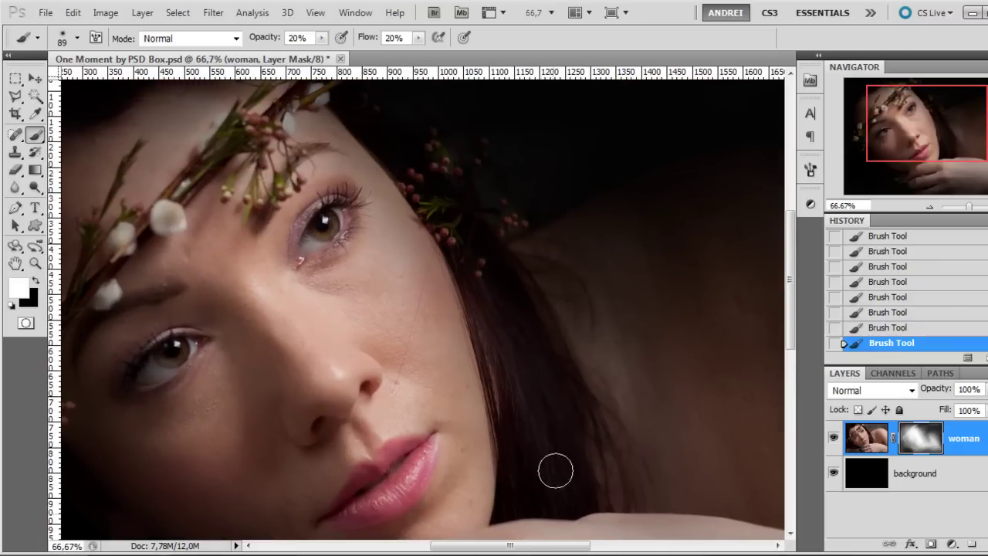
scroll(501, 269, "down", 2)
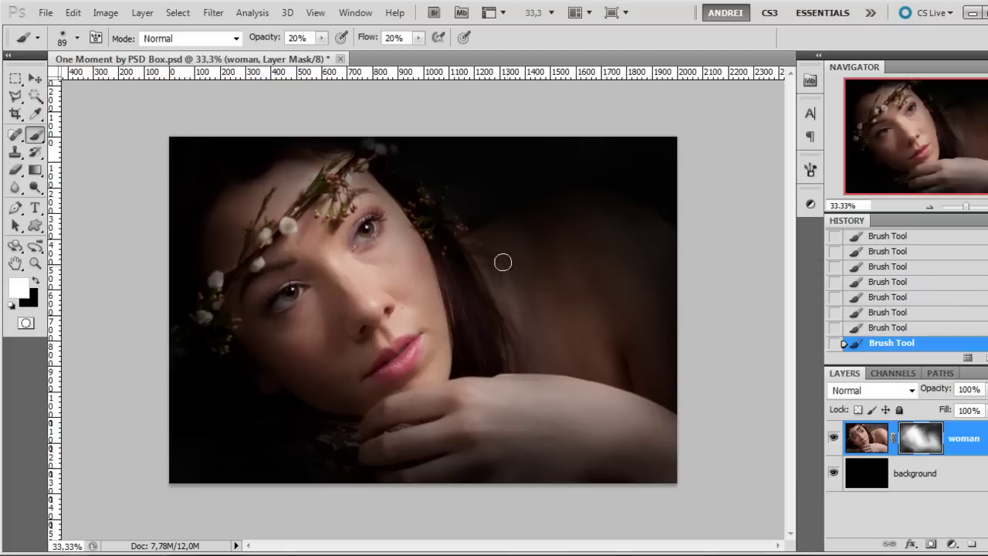
Set the soft brush to 569 px and blend the light on the shoulder and back with black and white mask strokes
right_click(483, 223)
key("Return")
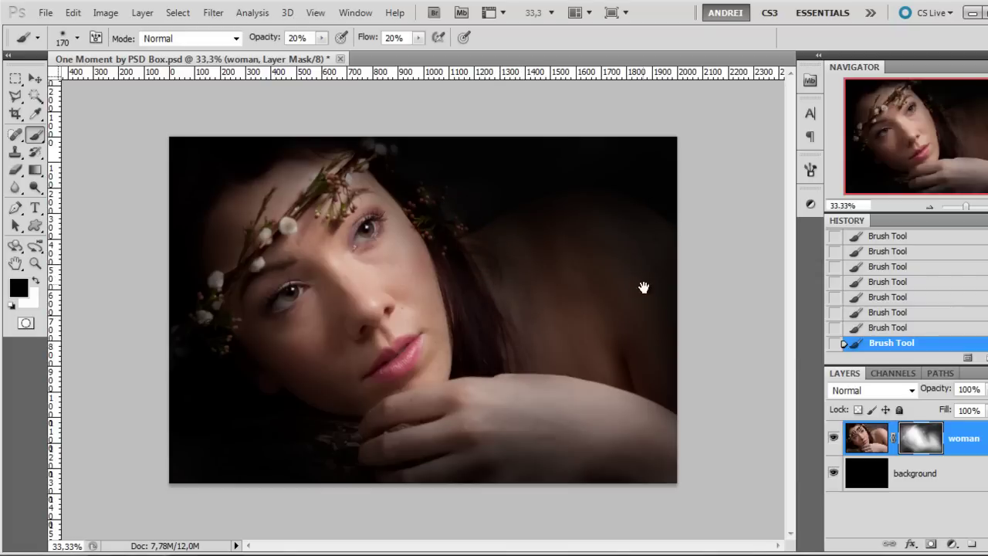
right_click(564, 253)
left_click_drag(701, 286, 717, 287)
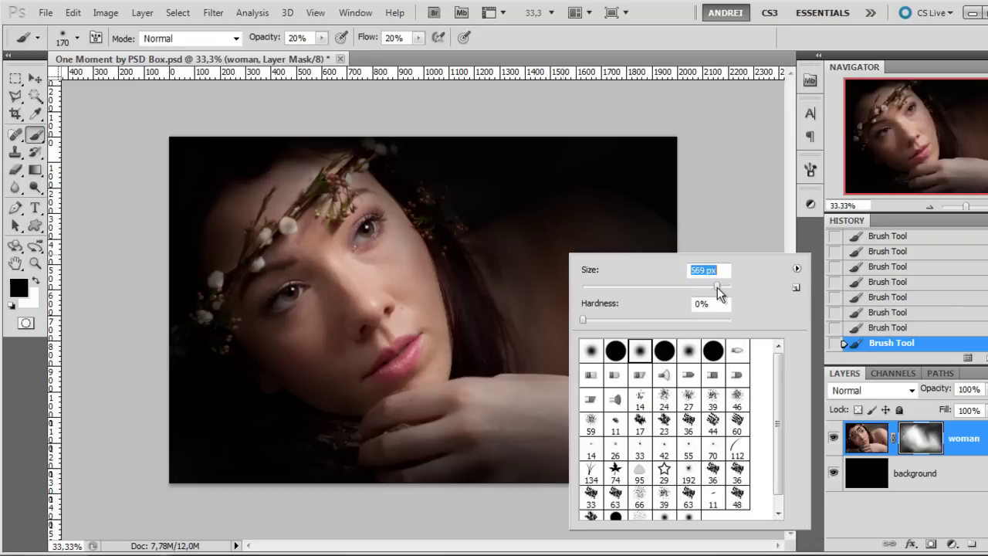
key("Return")
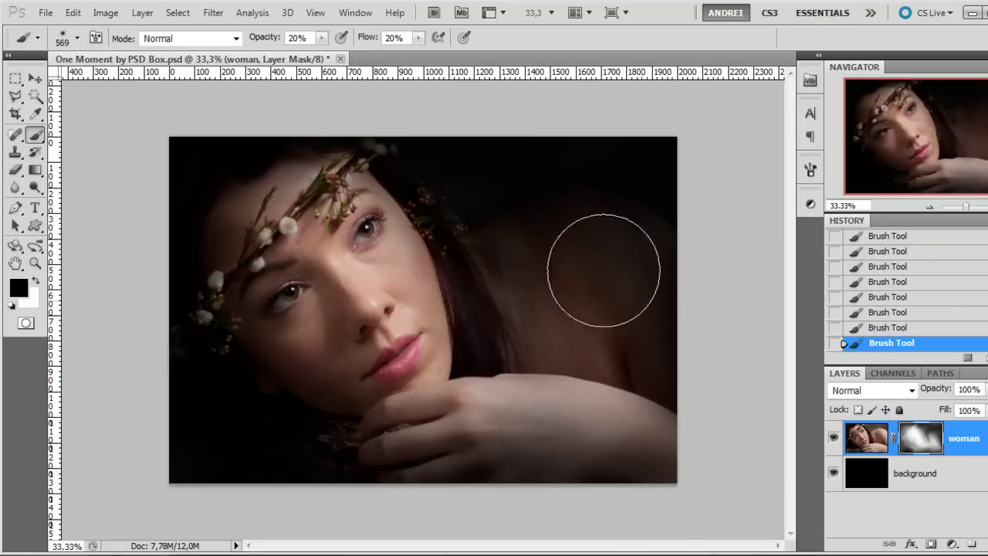
key("z")
key("b")
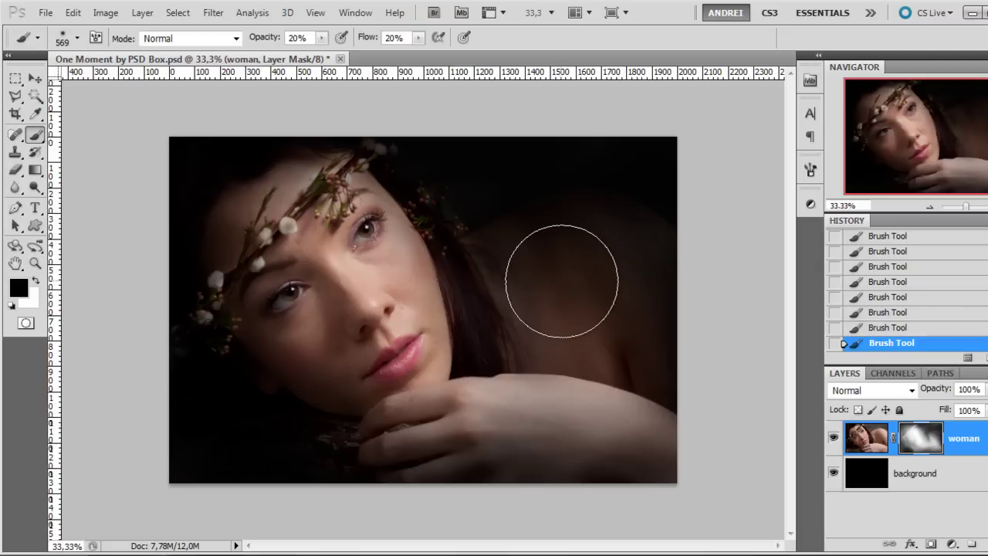
key("x")
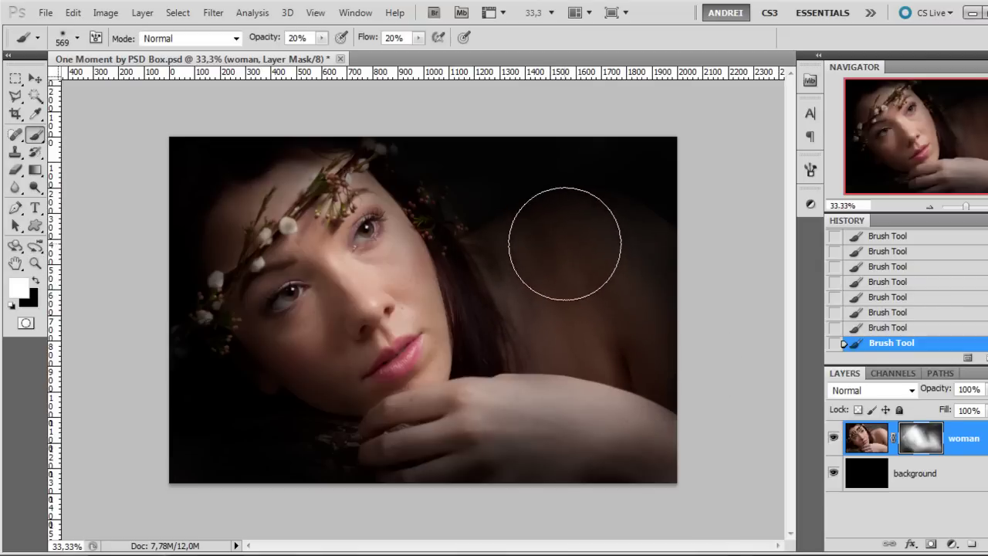
key("x")
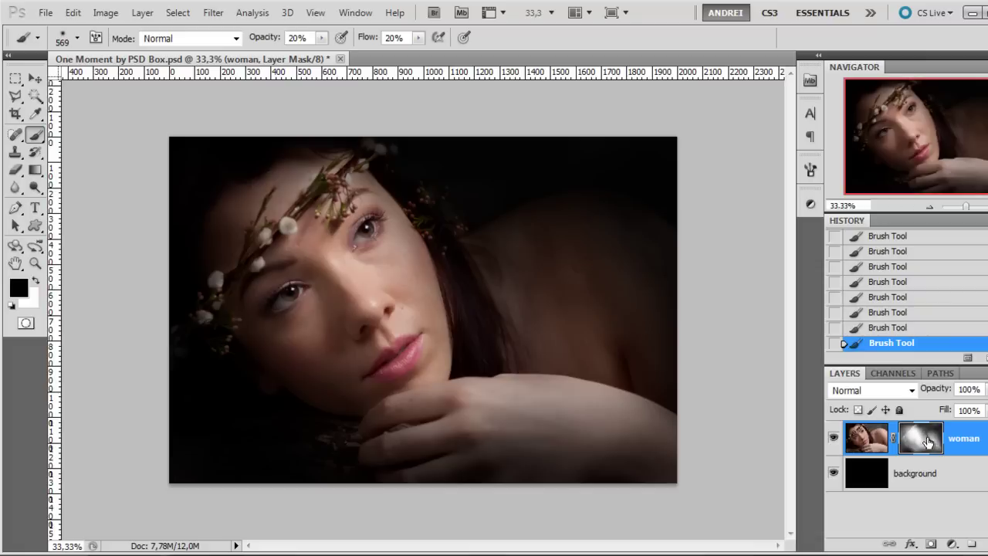
Apply a Gaussian Blur with a radius of 58.9 pixels to the woman layer's mask, comparing the preview before confirming
left_click(214, 13)
mouse_move(232, 152)
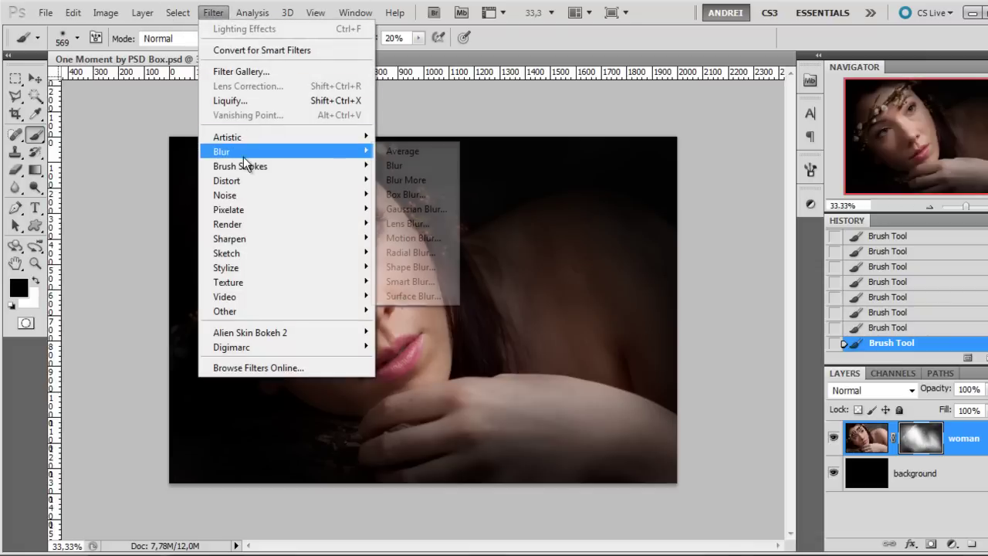
left_click(460, 205)
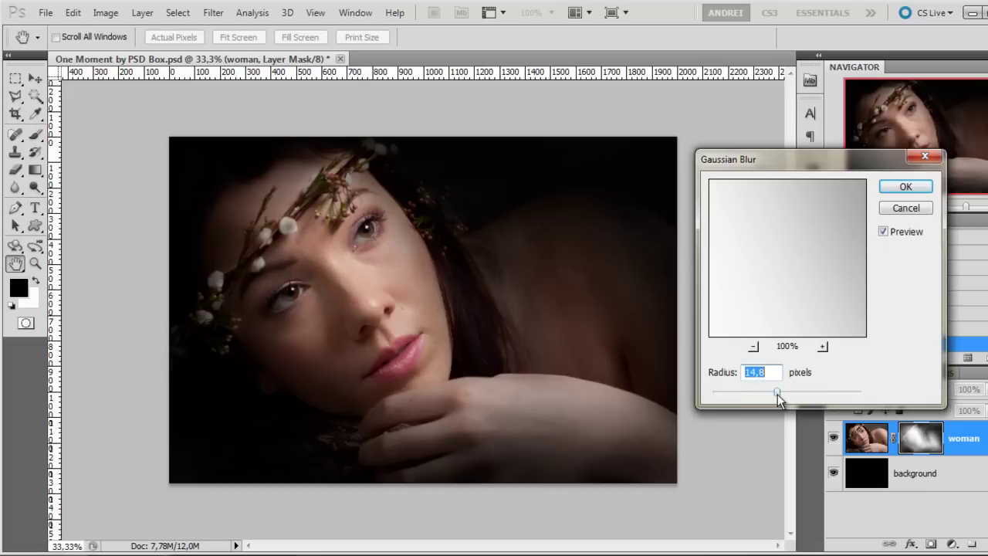
left_click_drag(777, 393, 814, 392)
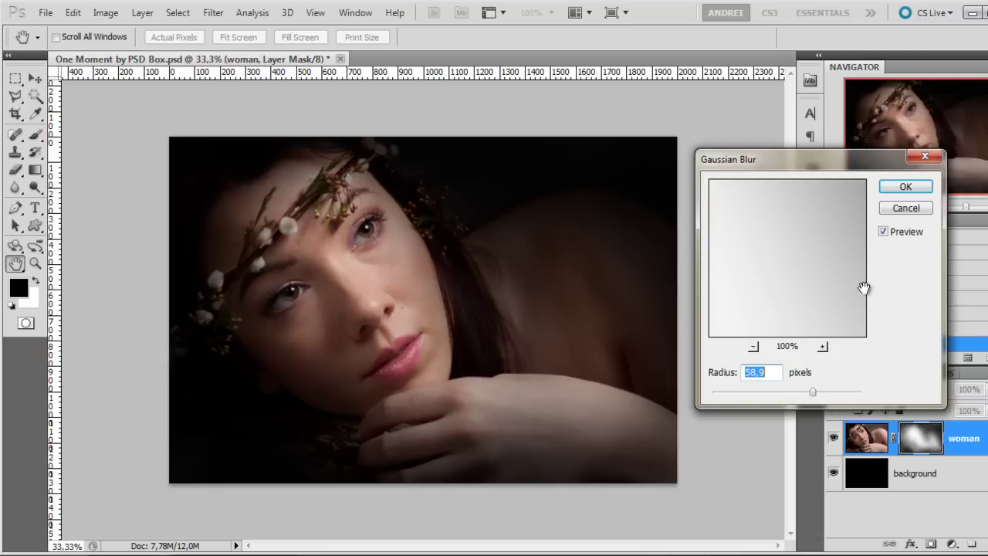
left_click(885, 230)
left_click(885, 230)
left_click(923, 187)
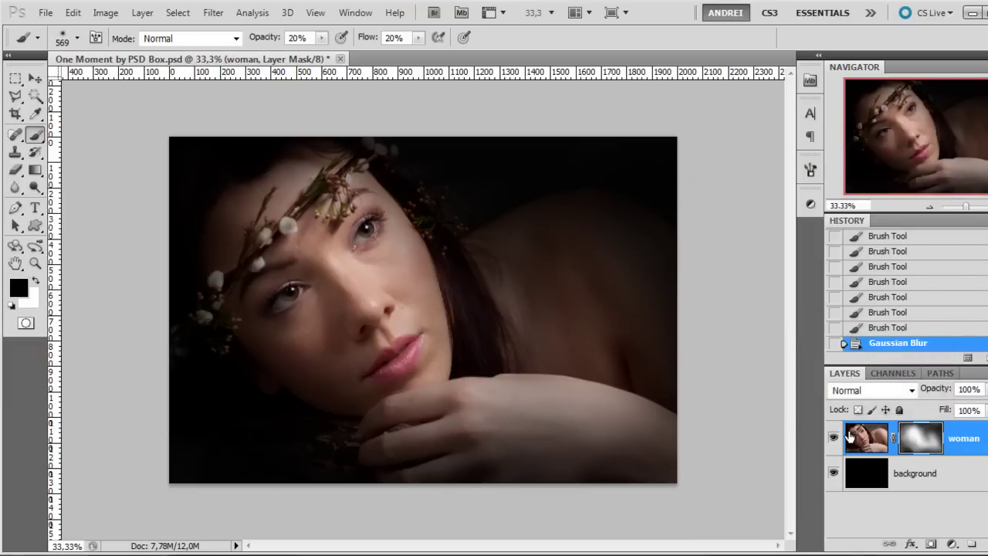
Set the brush to 30 px and paint small white touch-ups around the brow and brighter eye on the woman layer's mask
key("ctrl+plus")
key("ctrl+plus")
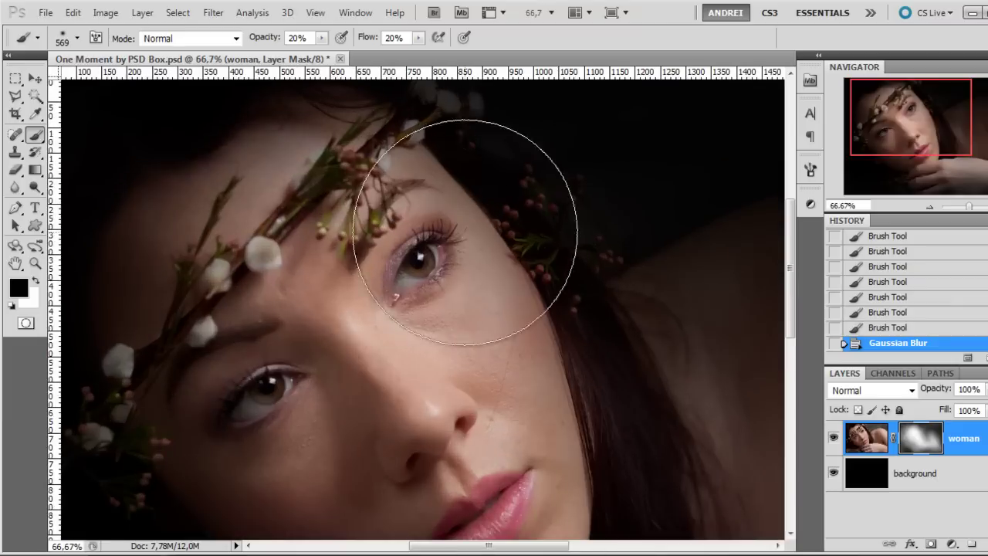
right_click(496, 229)
left_click(532, 261)
left_click(903, 433)
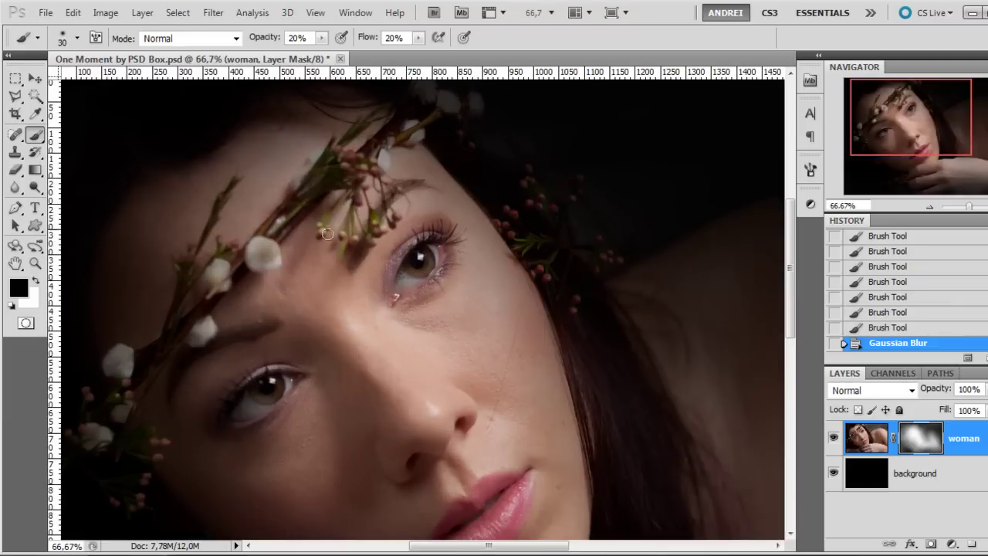
key("x")
left_click_drag(415, 239, 439, 237)
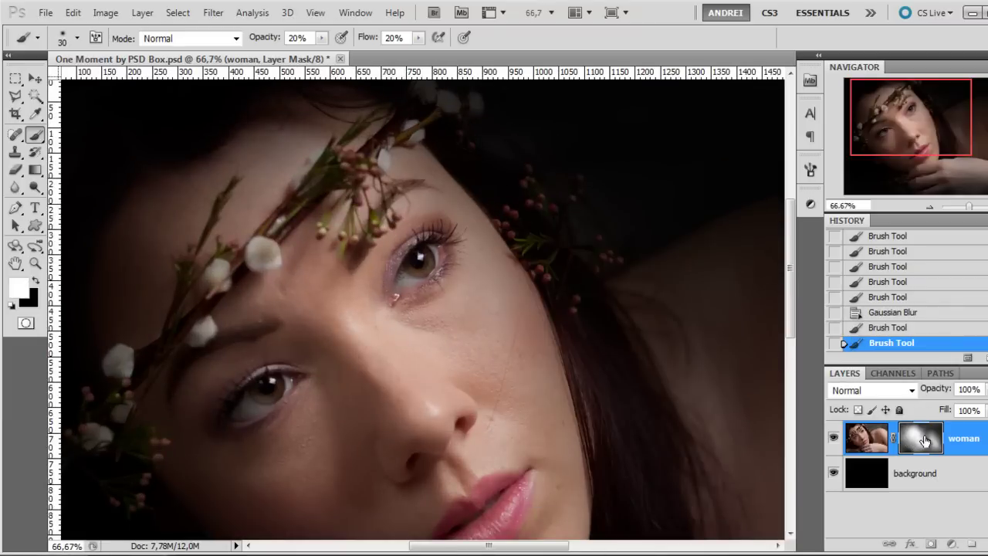
Compare the portrait with the woman layer's mask disabled and enabled, up close and at full view
left_click(925, 438, "shift")
left_click(925, 438, "shift")
scroll(441, 245, "down", 1)
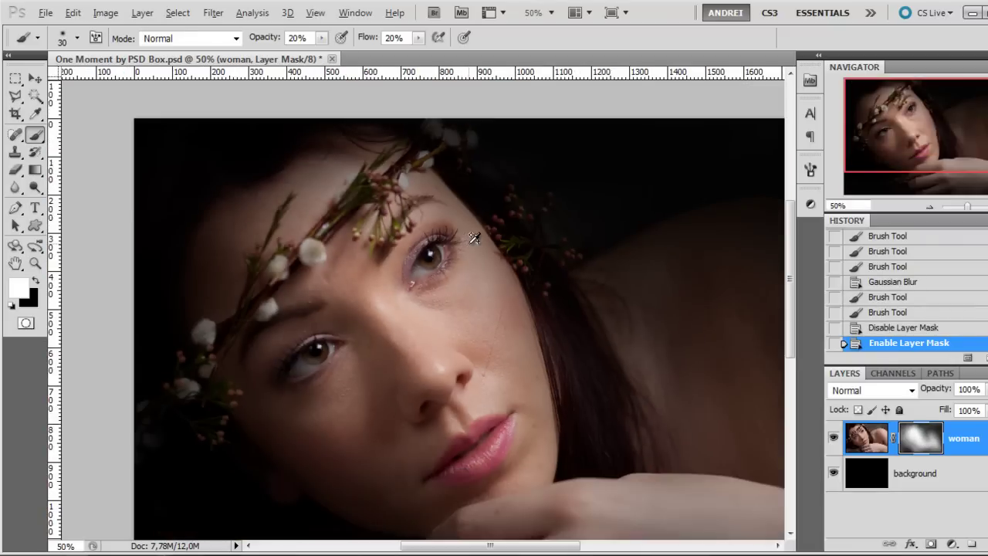
scroll(474, 239, "down", 1)
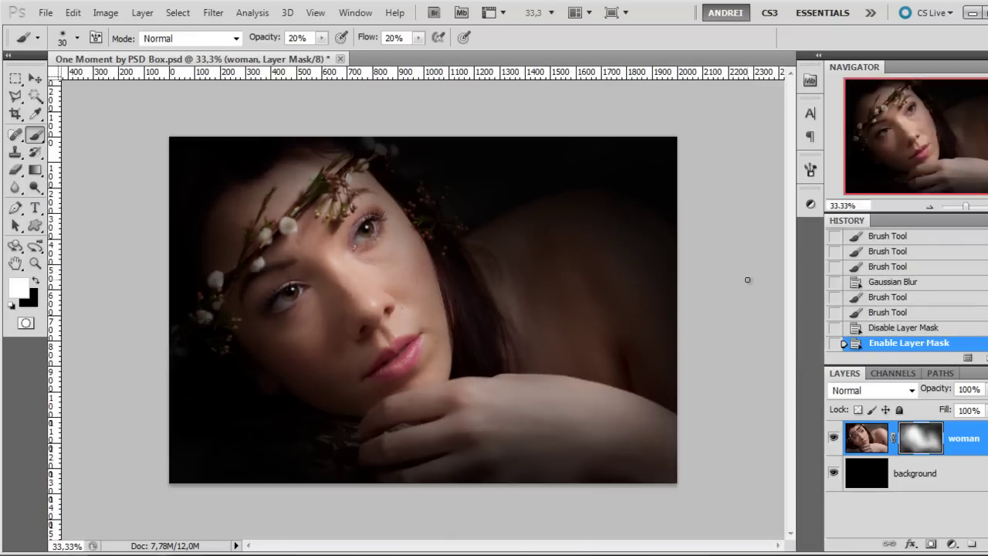
left_click(923, 442, "shift")
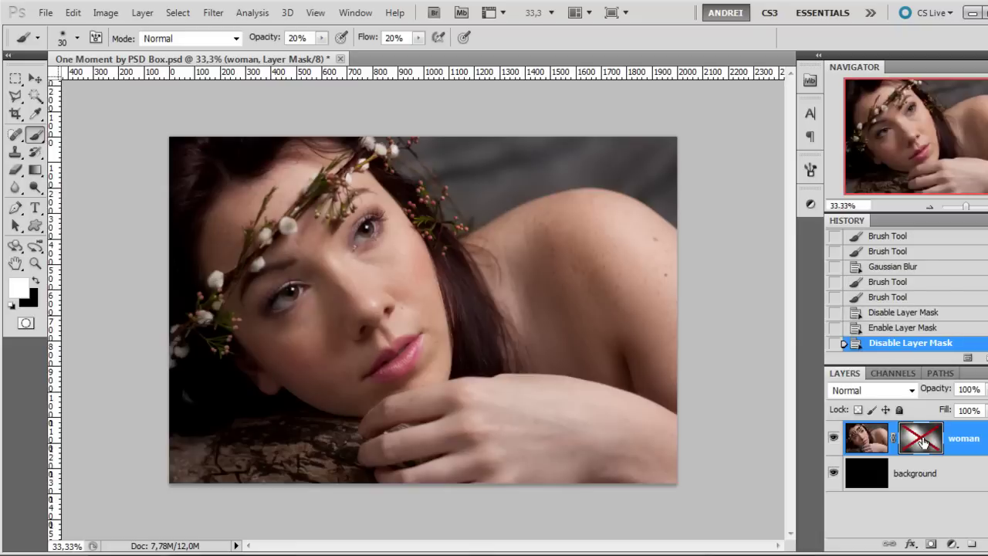
left_click(923, 440, "shift")
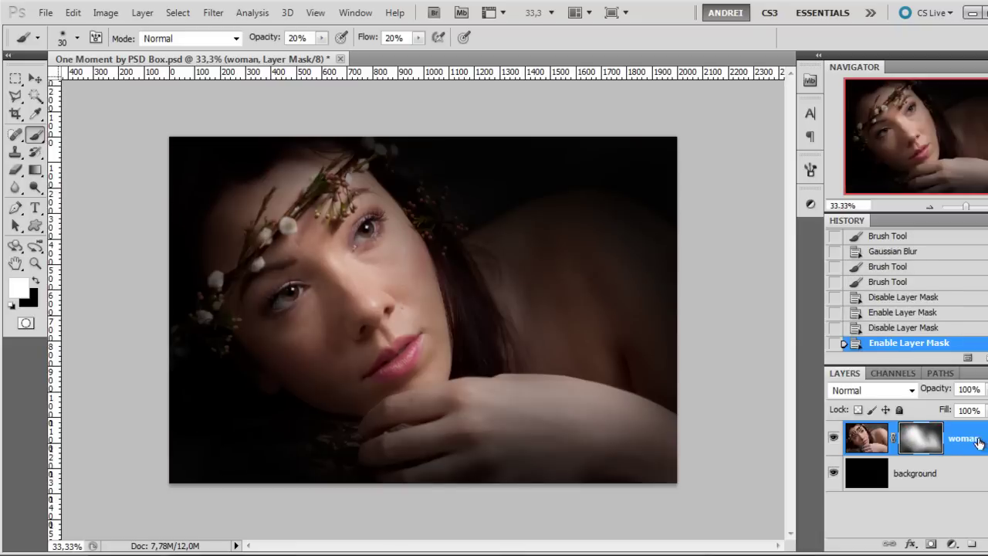
Create a new layer above the woman layer and switch to the Spot Healing Brush
left_click(867, 438)
scroll(394, 275, "up", 3)
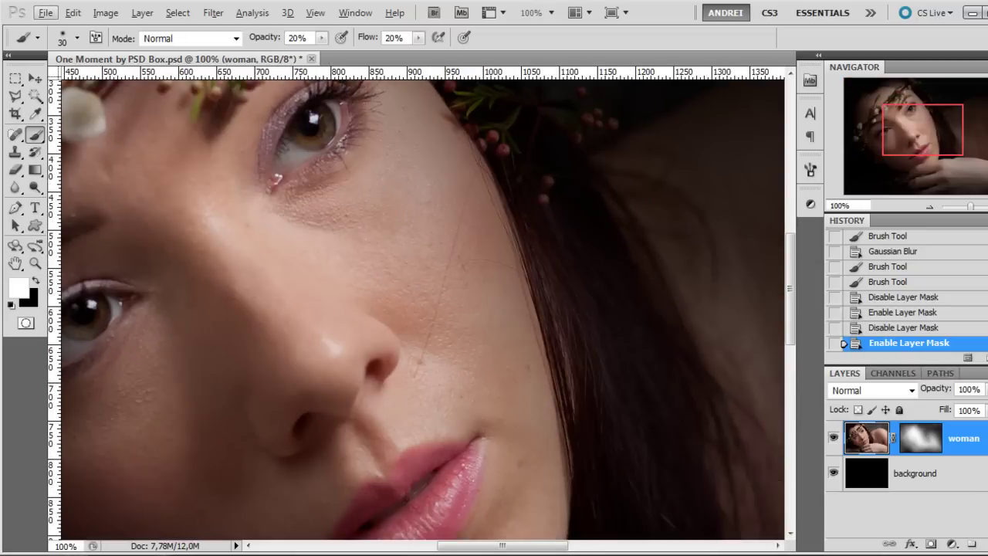
left_click(987, 544)
left_click_drag(14, 134, 90, 139)
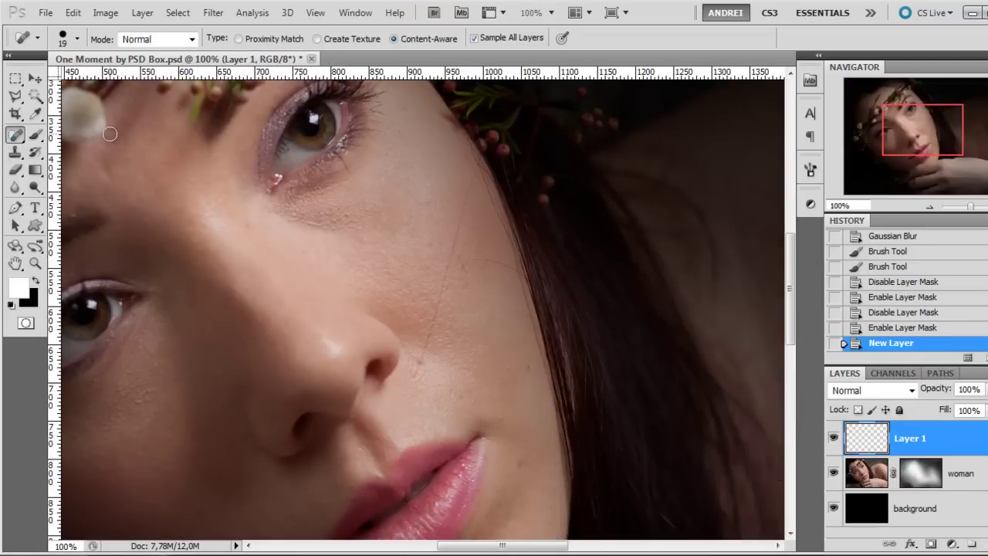
Set the healing brush to 11 px with 11% hardness and heal the lower part of the stray hair beside the nose
scroll(452, 293, "up", 1)
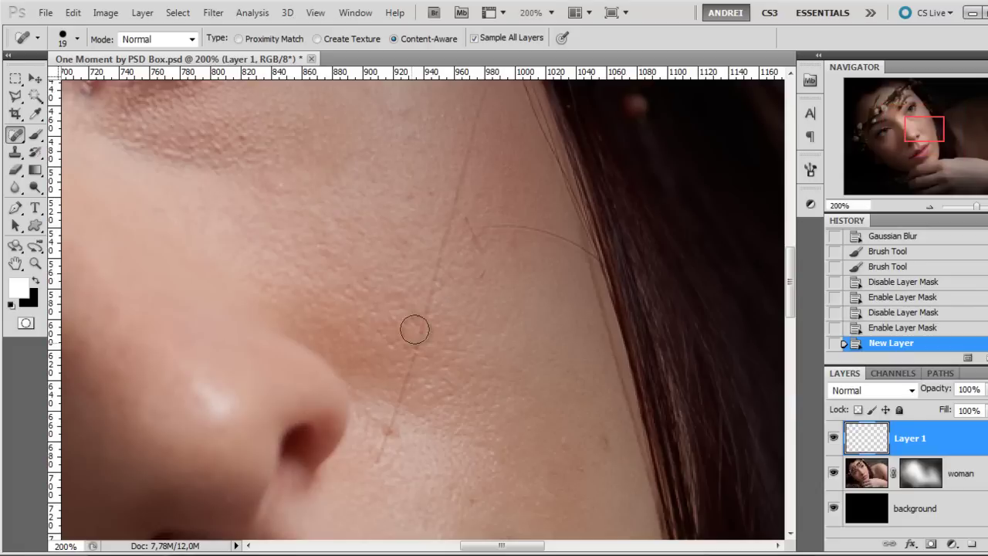
right_click(494, 304)
left_click(514, 333)
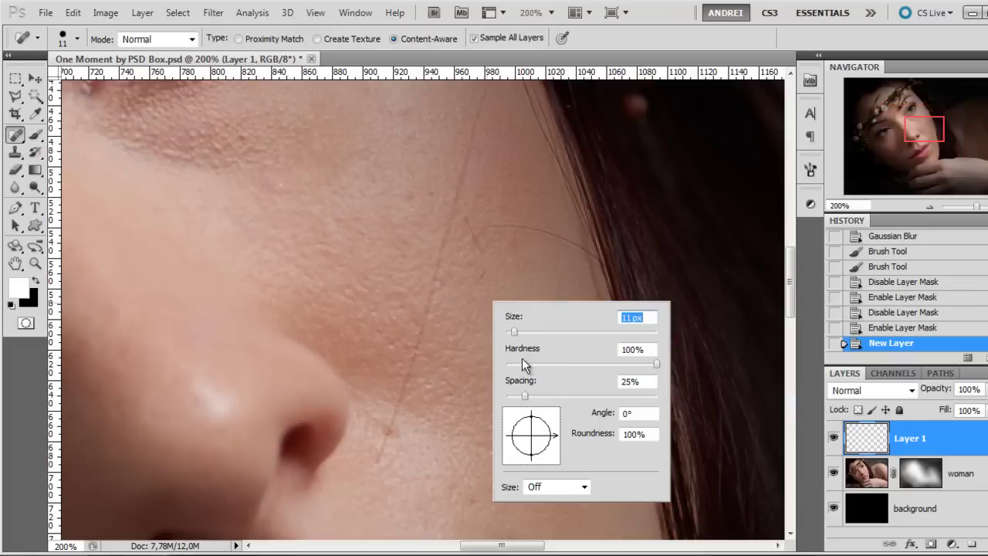
left_click(522, 361)
key("Return")
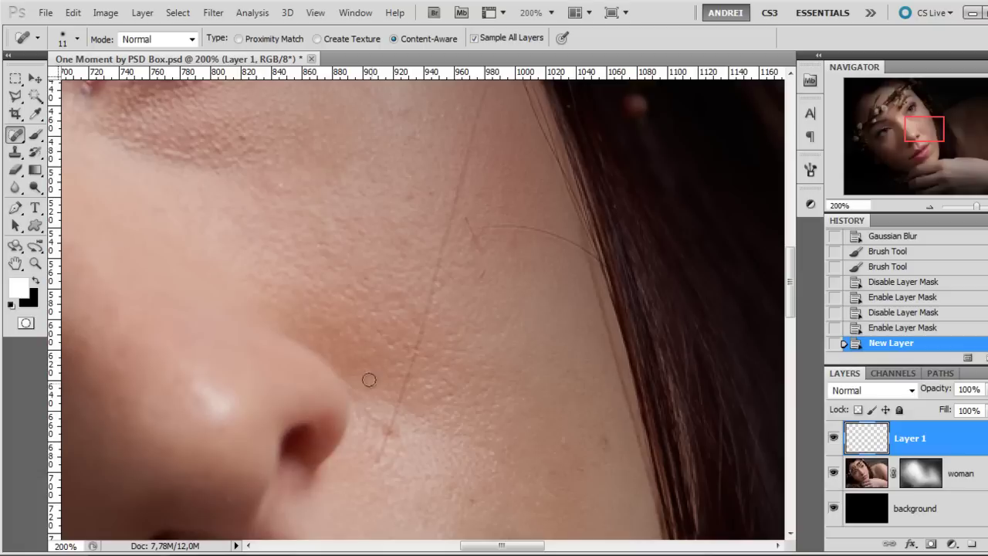
left_click_drag(382, 462, 429, 295)
left_click_drag(407, 378, 381, 436)
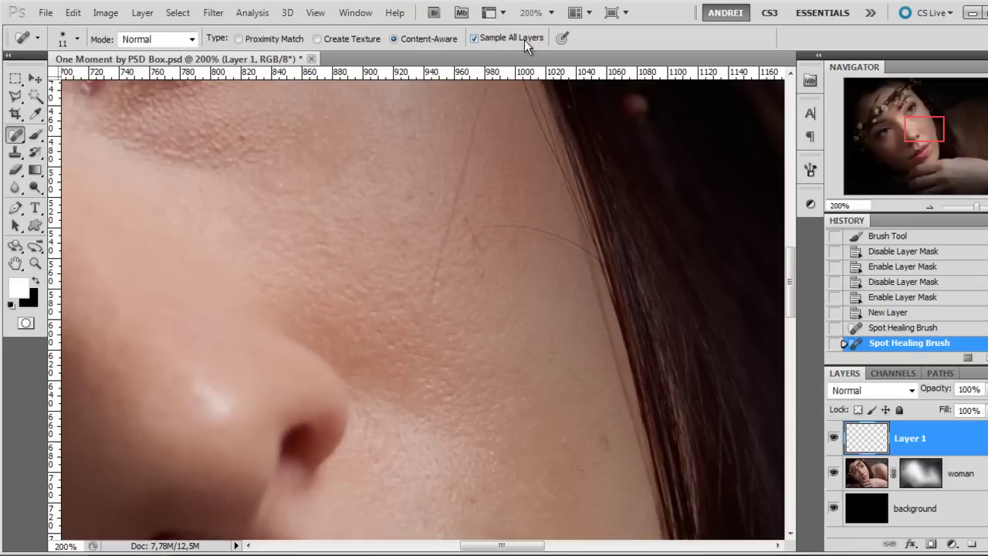
Rename the new retouching layer as healing
left_click_drag(542, 300, 531, 350)
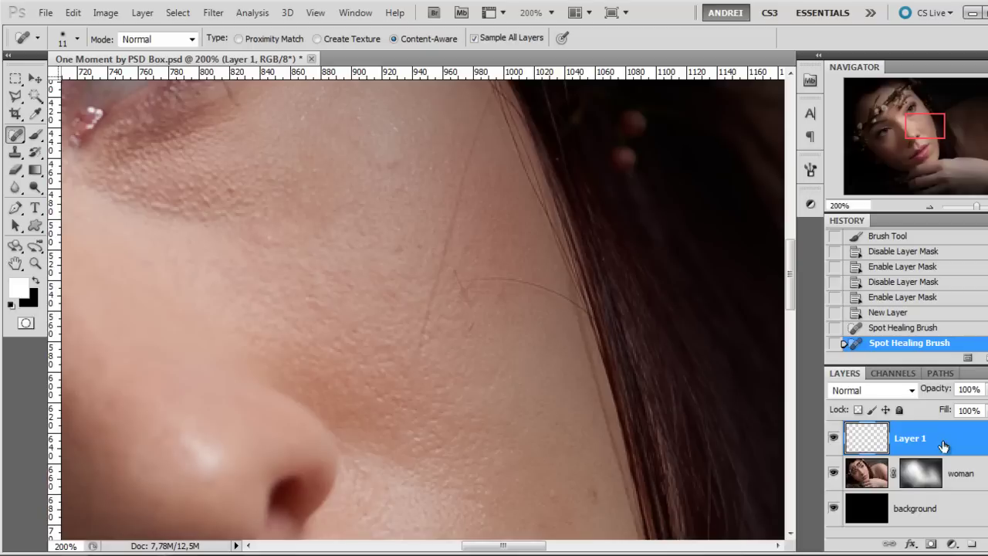
double_click(915, 439)
key("Return")
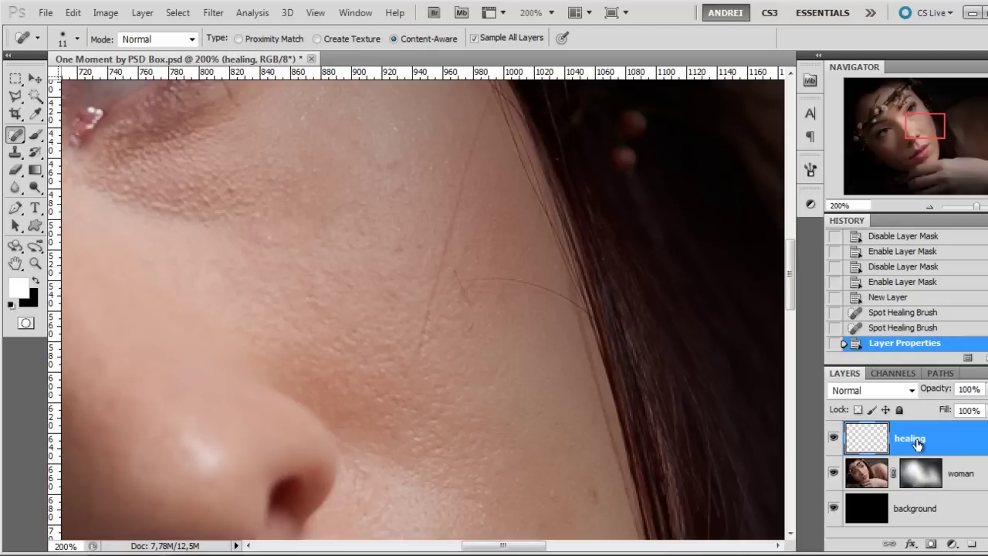
Heal the rest of the long stray hair, the short and curved hairs, and small marks on the lit cheek
left_click_drag(492, 299, 487, 364)
mouse_move(415, 421)
left_mouse_down()
mouse_move(428, 339)
mouse_move(464, 233)
mouse_move(468, 251)
mouse_move(480, 170)
left_mouse_up()
left_click_drag(441, 328, 453, 266)
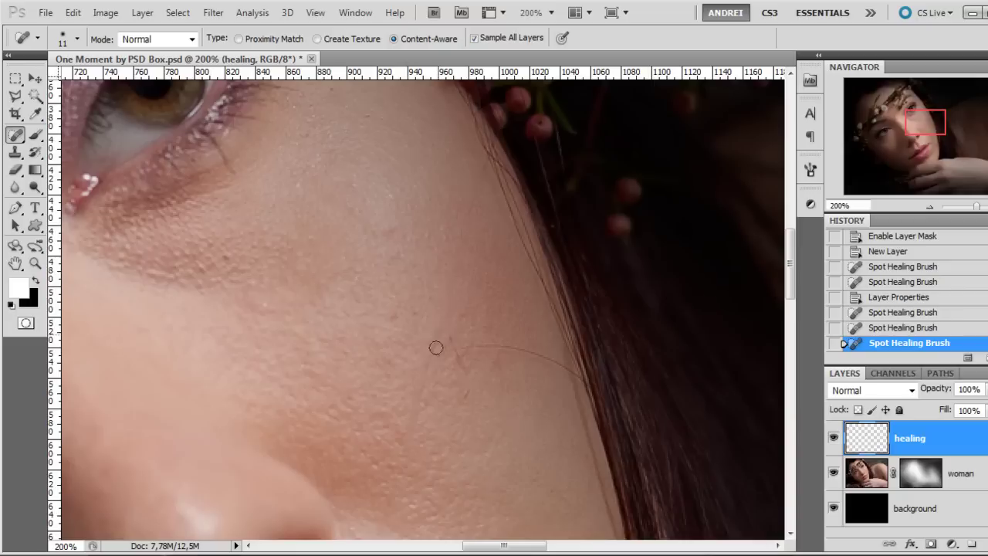
mouse_move(426, 392)
left_mouse_down()
mouse_move(449, 341)
mouse_move(469, 383)
left_mouse_up()
left_click(464, 397)
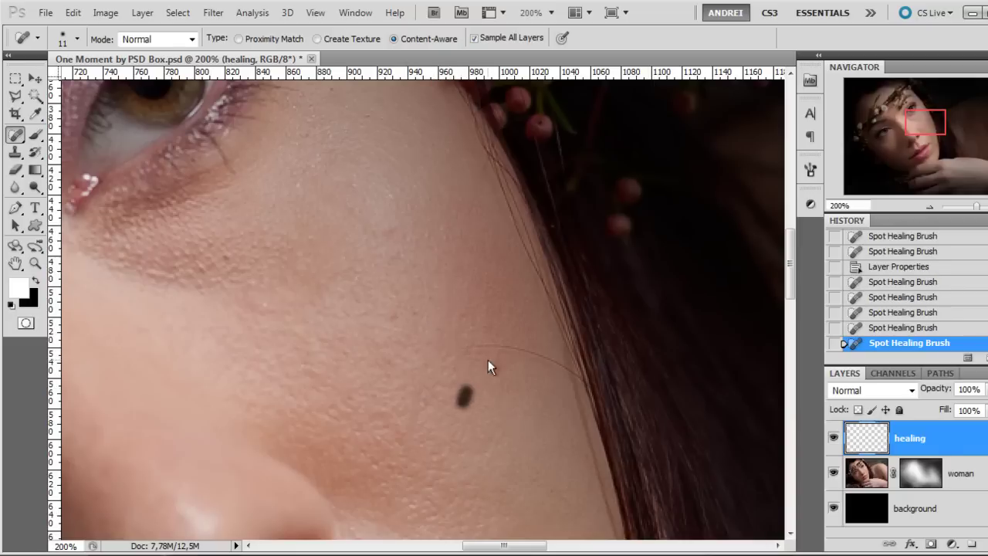
left_click(475, 348)
mouse_move(492, 347)
left_mouse_down()
mouse_move(570, 365)
mouse_move(446, 349)
left_mouse_up()
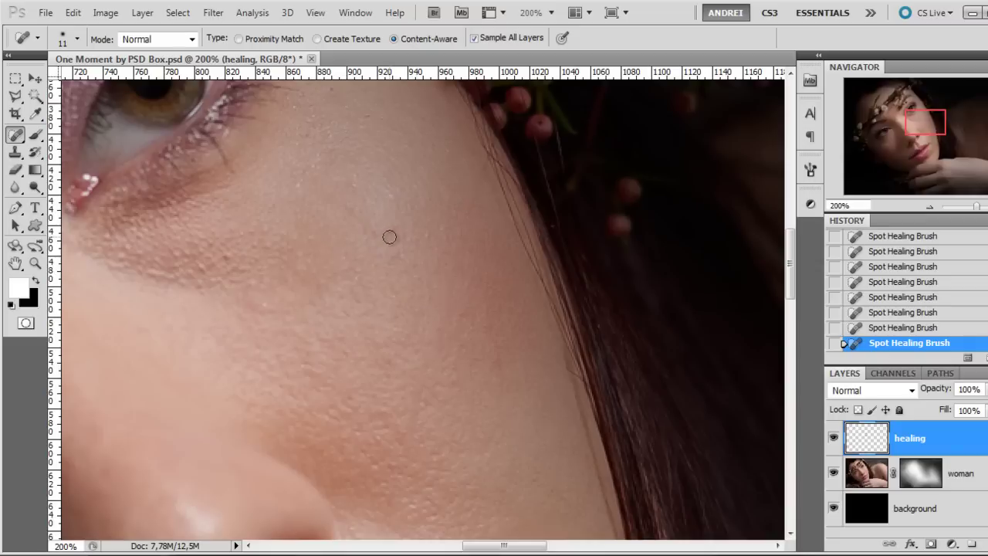
left_click_drag(393, 232, 375, 233)
Heal the small bumps and dark spots on the shaded cheek below the other eye
mouse_move(381, 277)
left_mouse_down()
mouse_move(470, 337)
mouse_move(626, 223)
mouse_move(718, 116)
left_mouse_up()
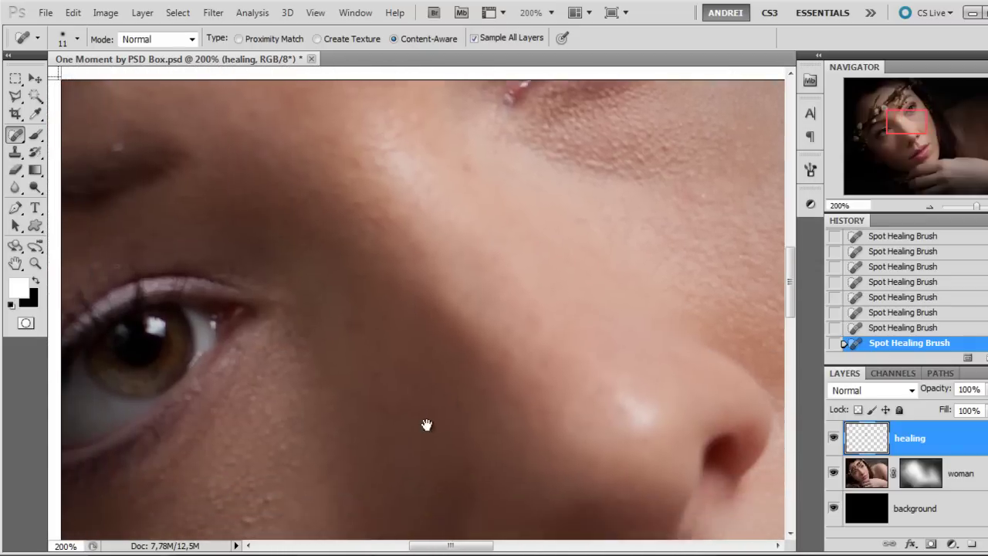
left_click_drag(427, 424, 533, 272)
left_click_drag(392, 344, 378, 367)
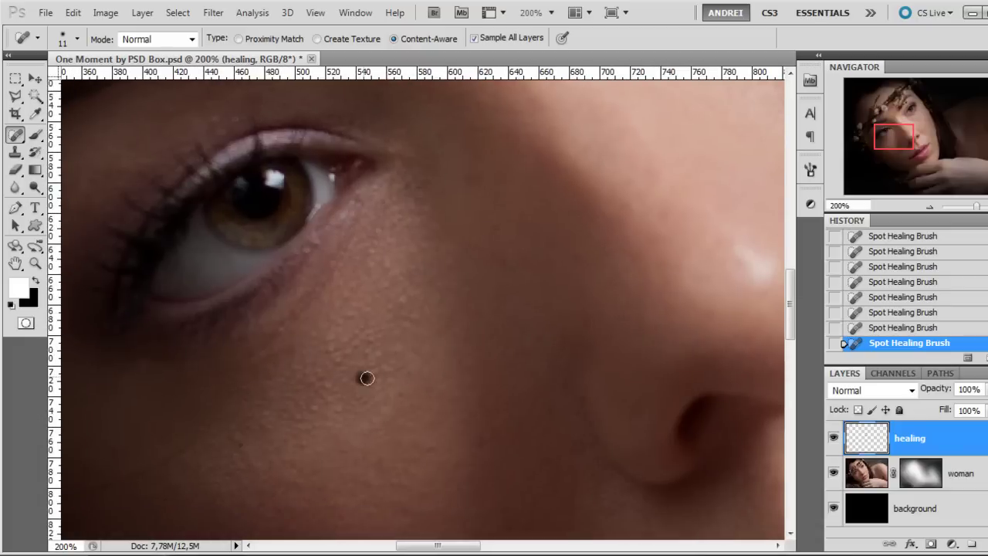
left_click(369, 375)
left_click(337, 347)
left_click(240, 446)
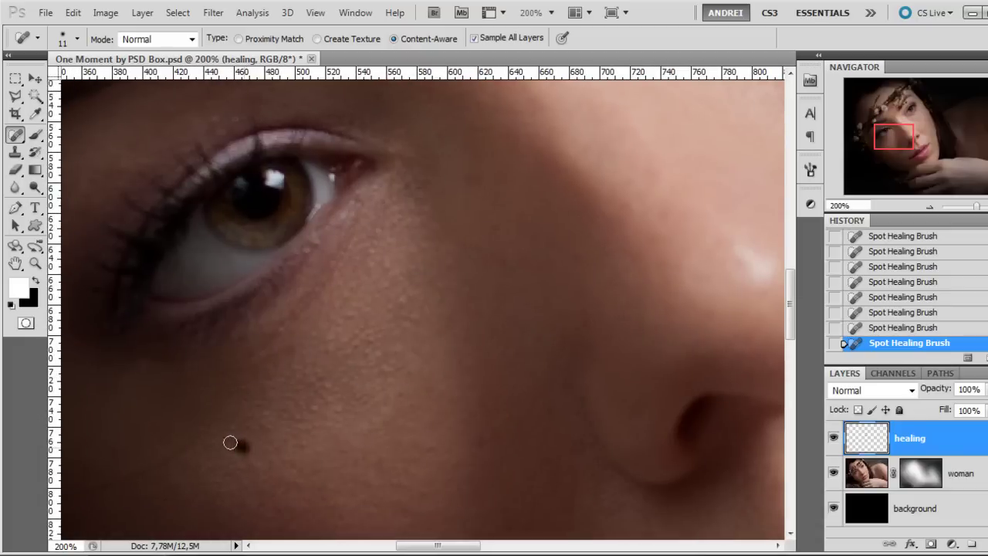
key("ctrl+minus")
key("ctrl+plus")
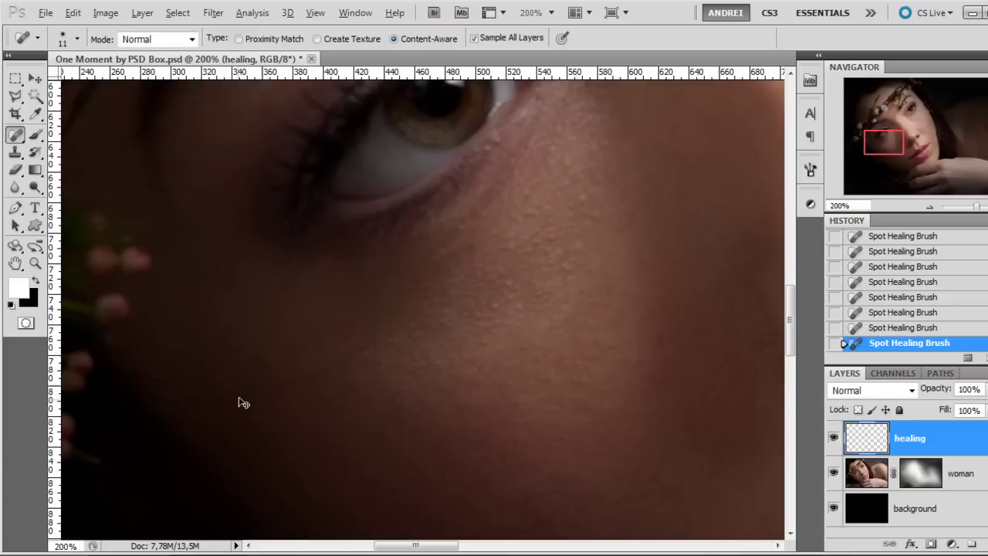
left_click_drag(372, 347, 221, 398)
Heal the small spots on the skin beside the corners of the mouth
key("ctrl+minus")
key("ctrl+minus")
left_click_drag(631, 399, 368, 265)
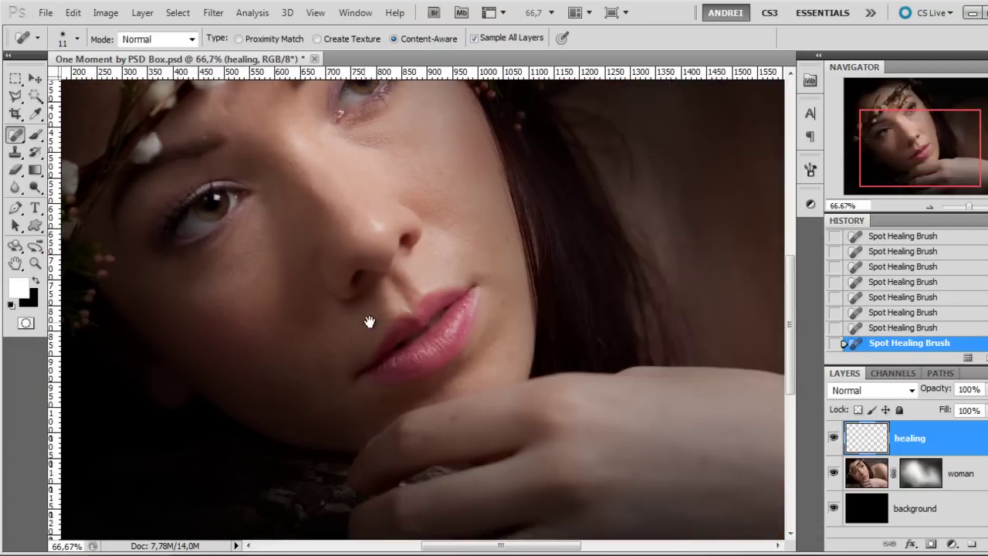
key("ctrl+plus")
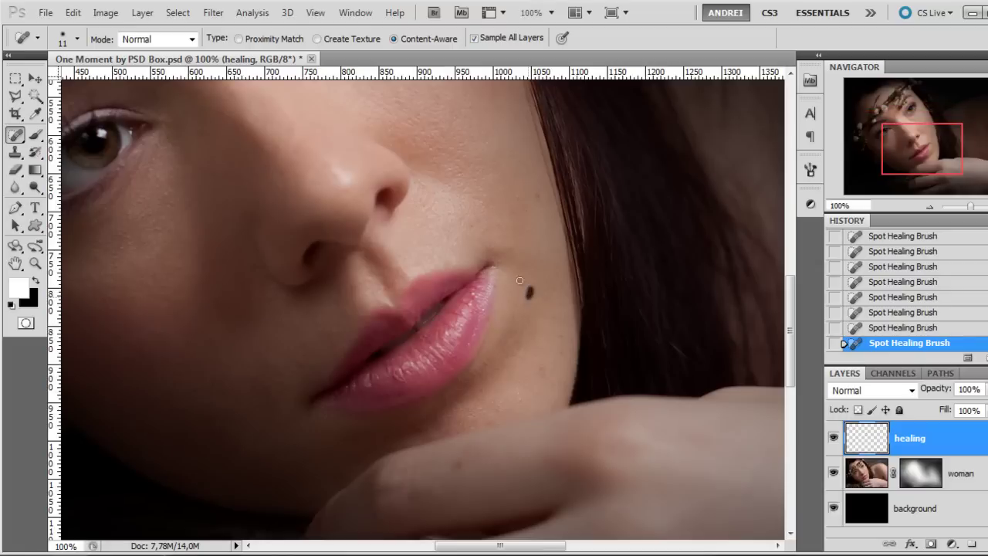
left_click(528, 292)
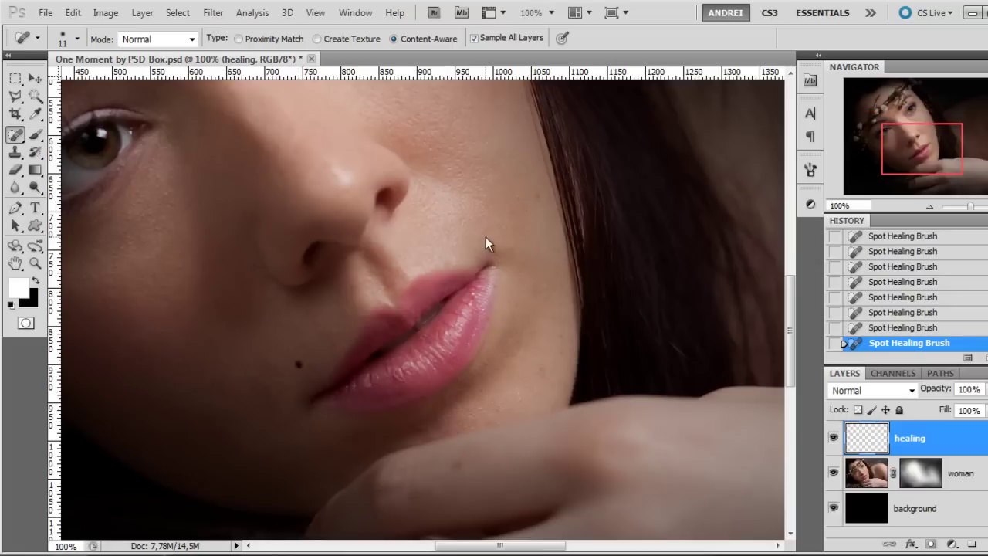
Heal the fine blemishes on the lit cheek between the nose, mouth corner and hairline
scroll(532, 204, "up", 2)
left_click(517, 218)
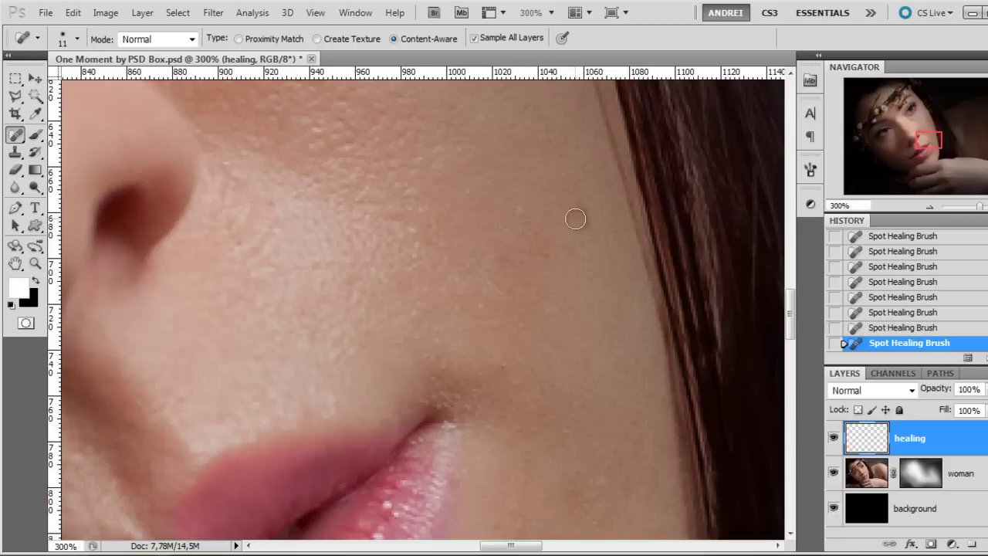
left_click(577, 217)
left_click(525, 210)
left_click(545, 249)
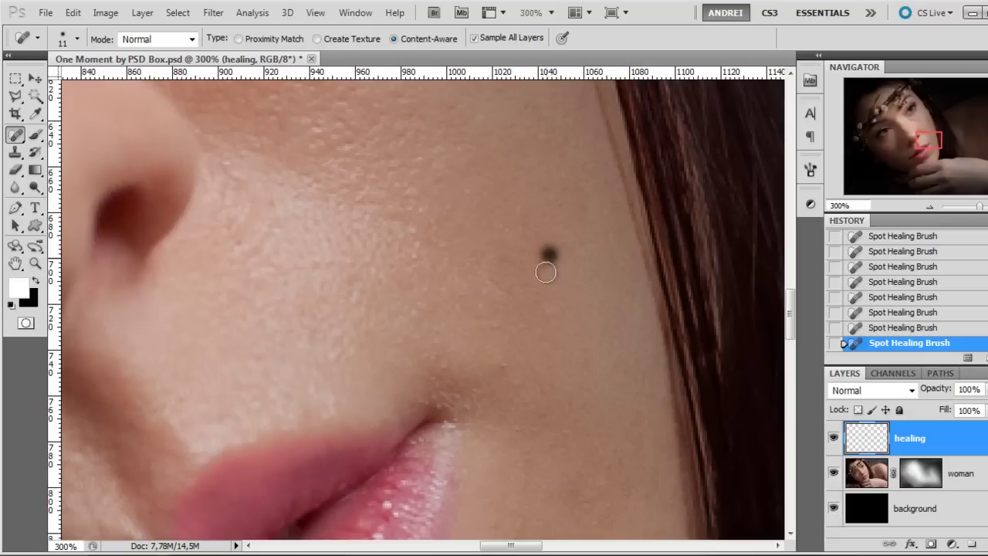
left_click(505, 365)
left_click(353, 294)
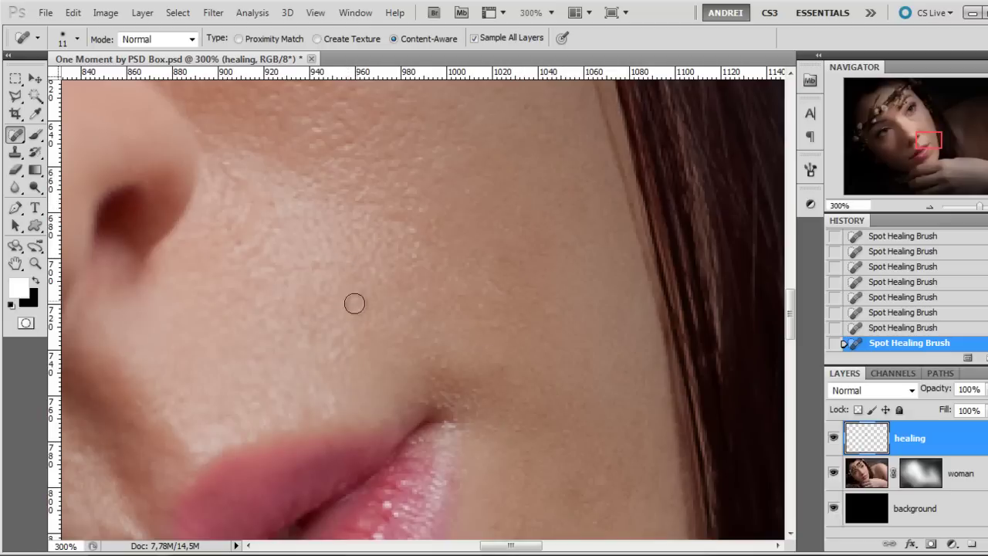
left_click(408, 203)
left_click_drag(480, 274, 500, 291)
Heal the dark spot on the upper finger beneath the chin
scroll(538, 379, "down", 2)
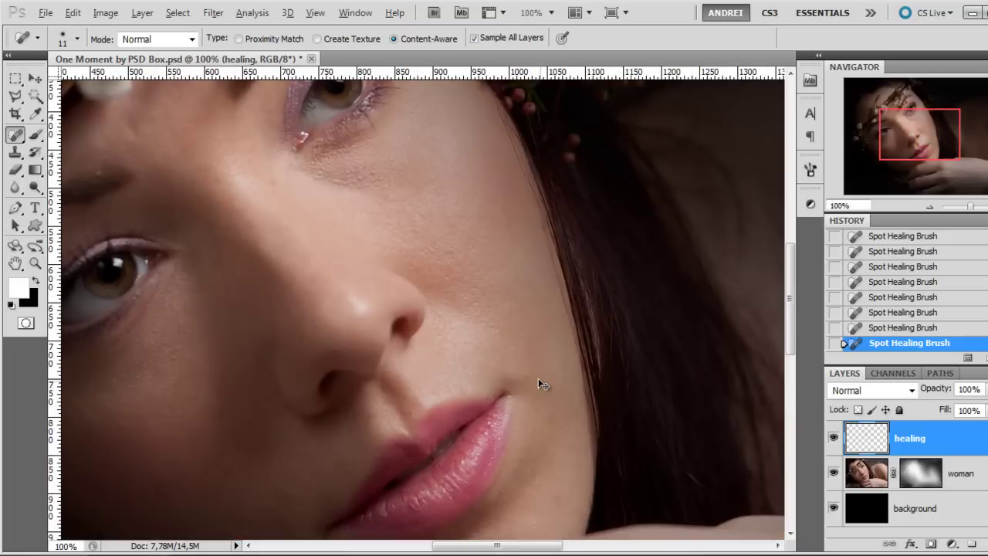
scroll(538, 378, "down", 1)
left_click_drag(414, 456, 419, 346)
scroll(519, 407, "up", 2)
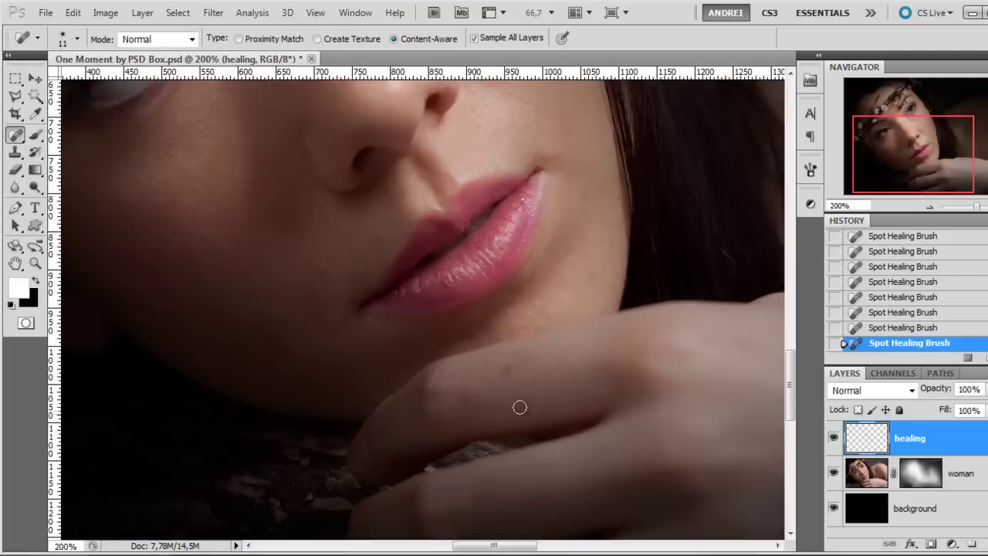
scroll(519, 407, "up", 1)
left_click(511, 319)
scroll(571, 309, "down", 2)
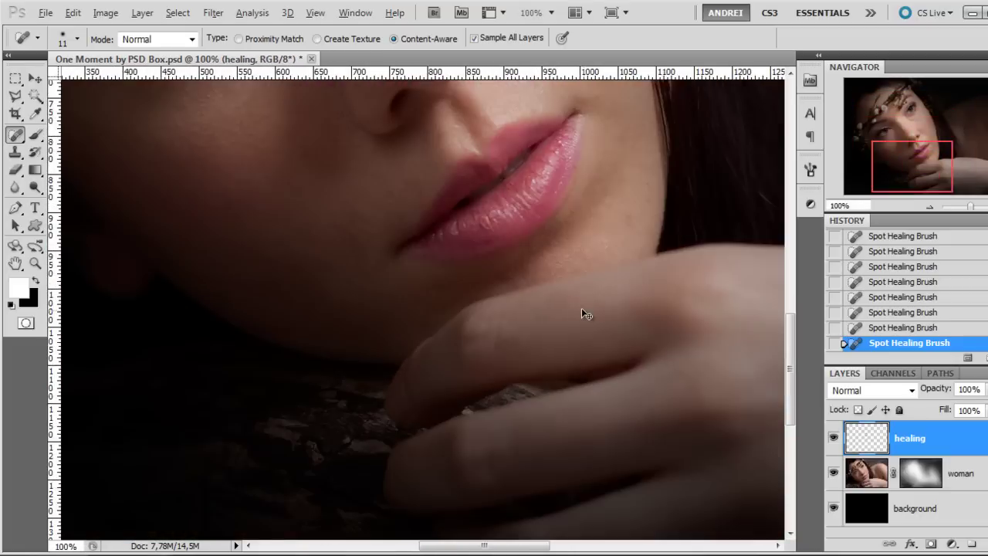
Enlarge the healing brush to 31 px and heal the marks on the back of the hand
scroll(582, 310, "down", 1)
left_click_drag(666, 386, 401, 386)
scroll(547, 373, "up", 1)
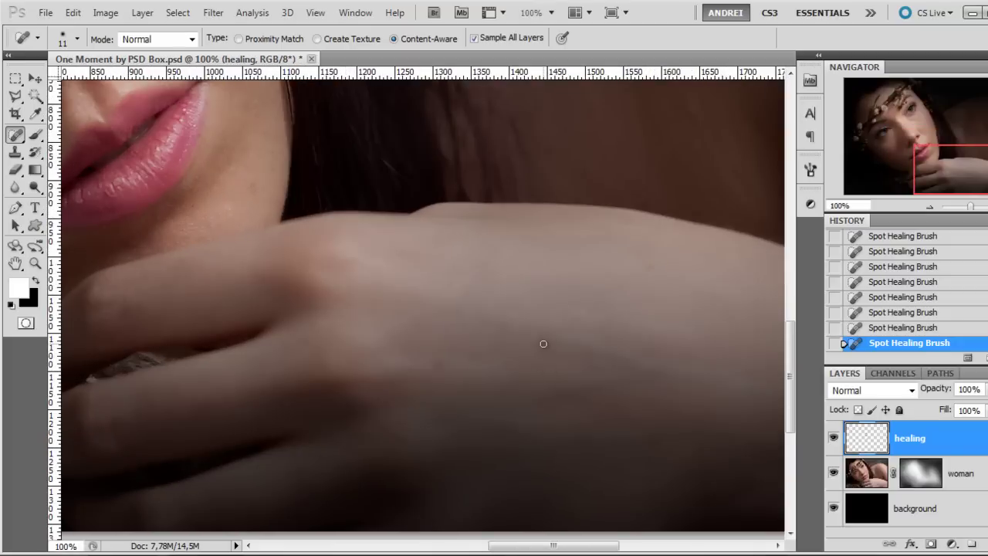
right_click(452, 364)
left_click(494, 378)
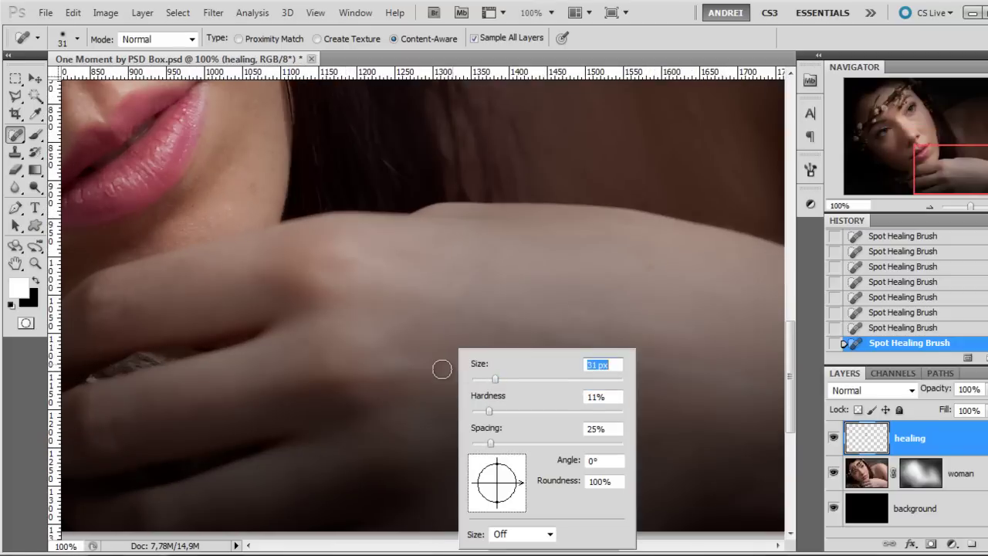
left_click(439, 363)
left_click(537, 345)
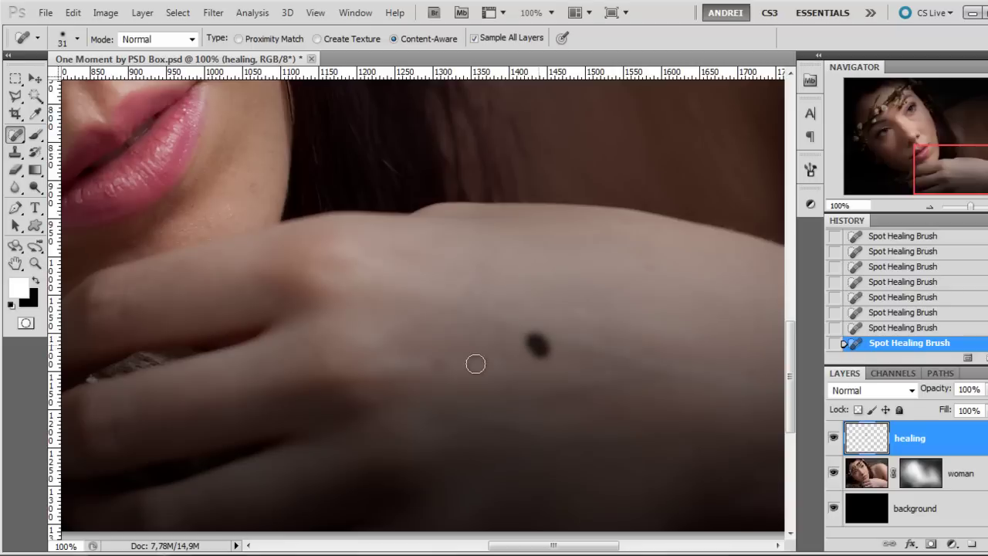
left_click(512, 478)
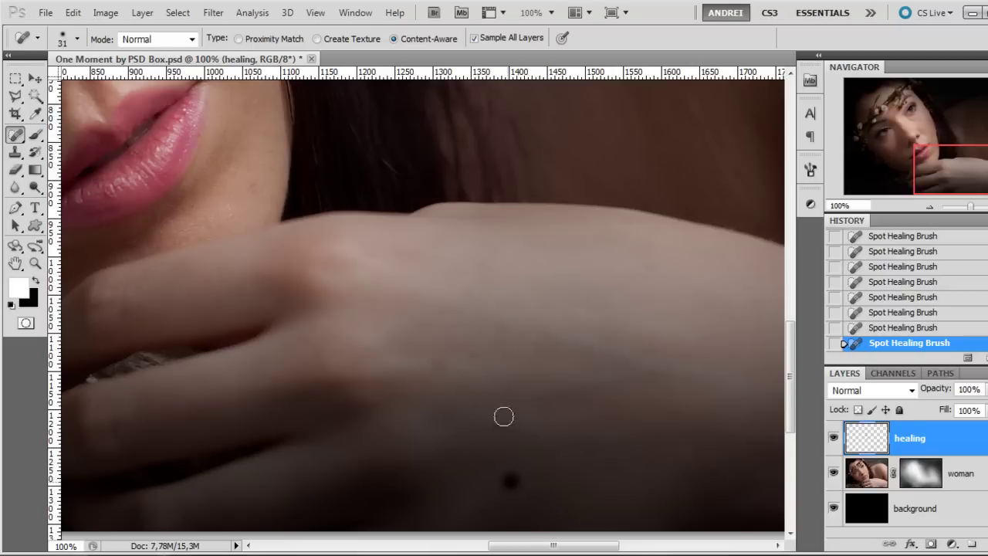
Heal the remaining faint marks beside the knuckles on the back of the hand
left_click(477, 353)
left_click(436, 363)
scroll(500, 362, "down", 2)
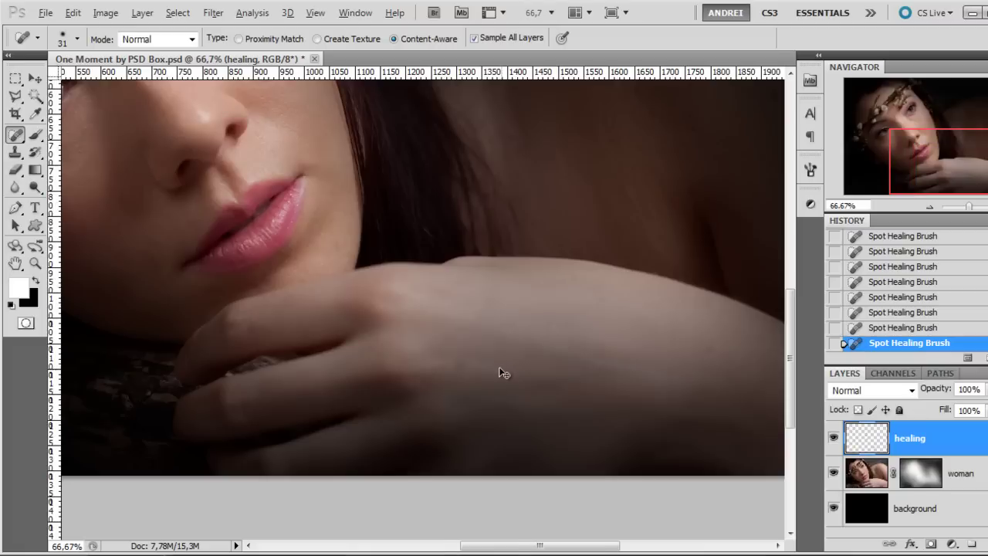
scroll(505, 383, "up", 1)
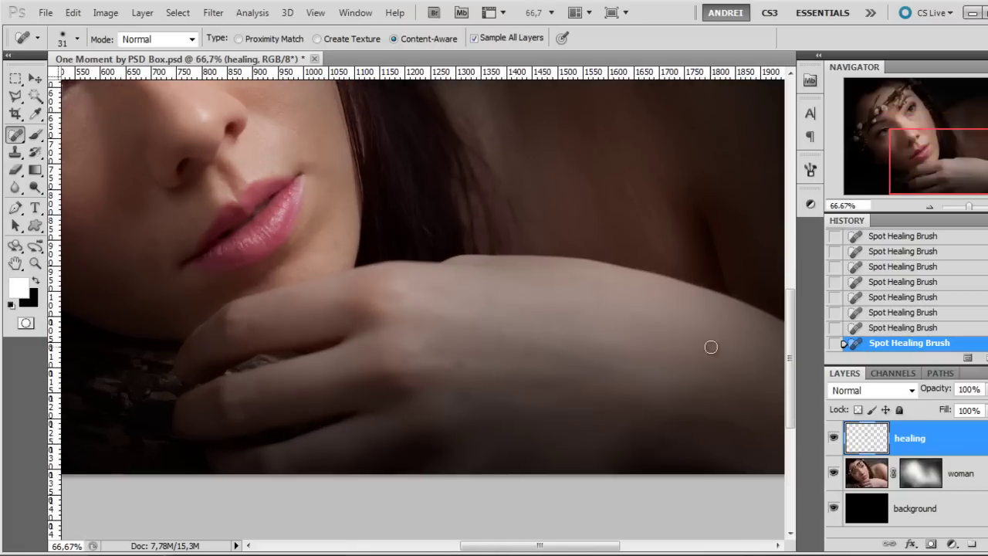
scroll(466, 268, "down", 1)
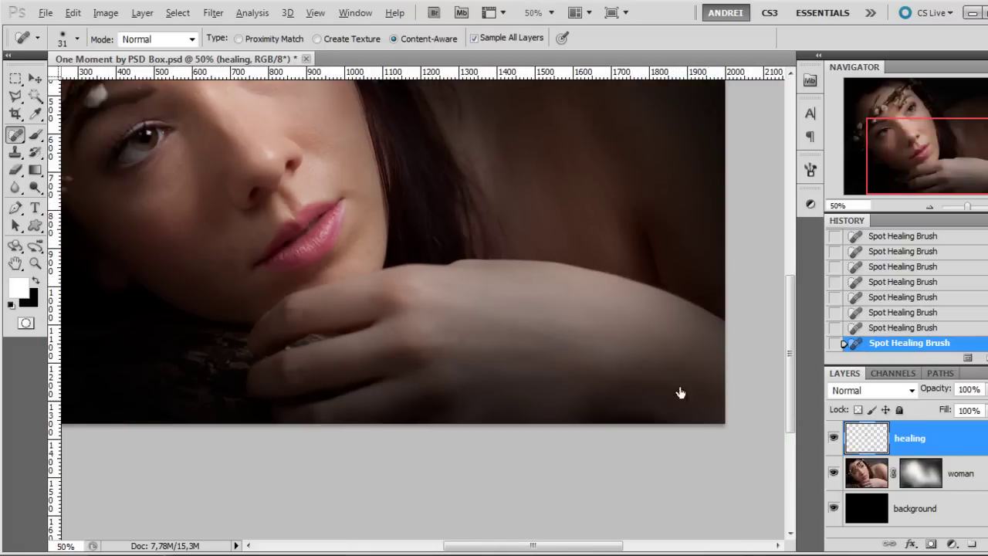
Temporarily disable the woman layer's mask to examine the healed areas, re-enable it and reselect the healing layer
left_click(922, 480, "shift")
left_click_drag(487, 291, 589, 397)
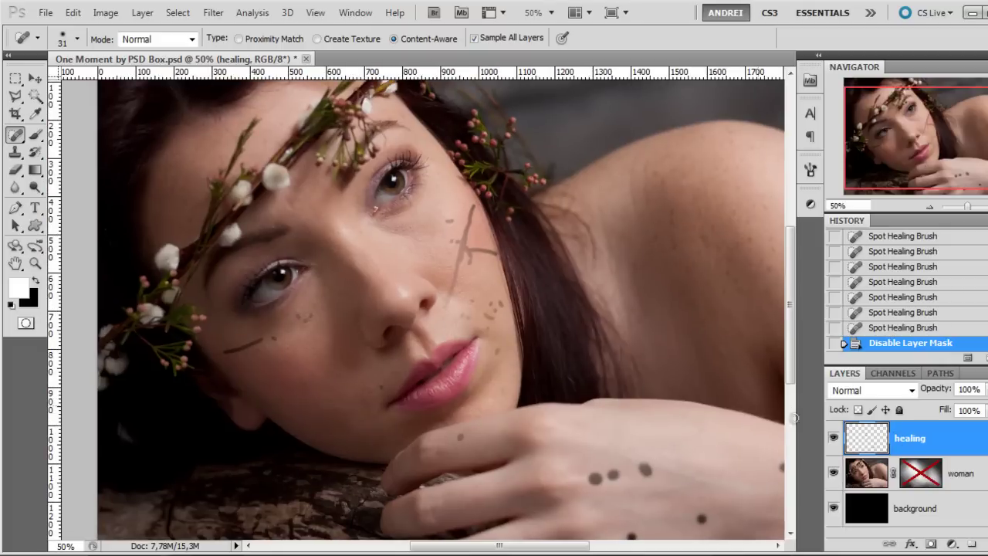
left_click(926, 477, "shift")
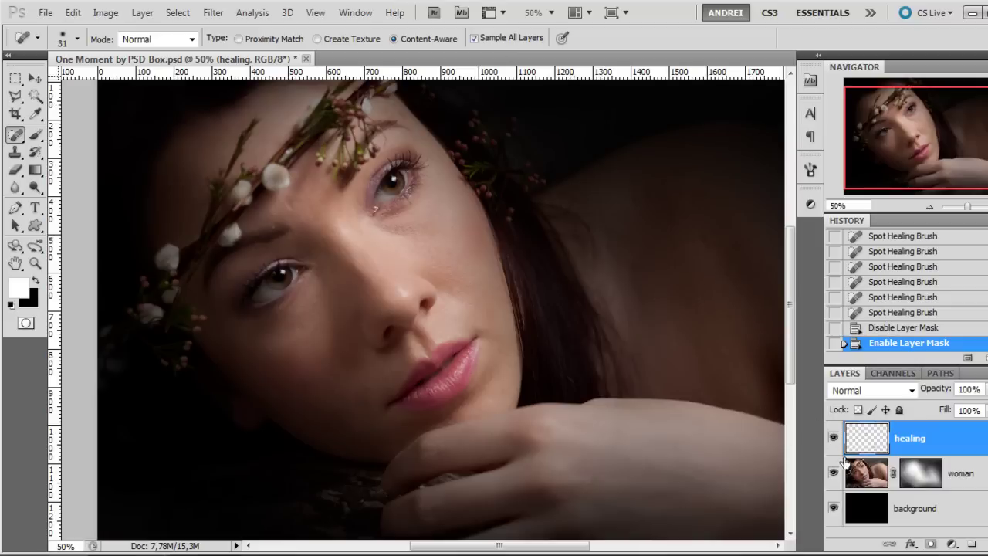
left_click(942, 516)
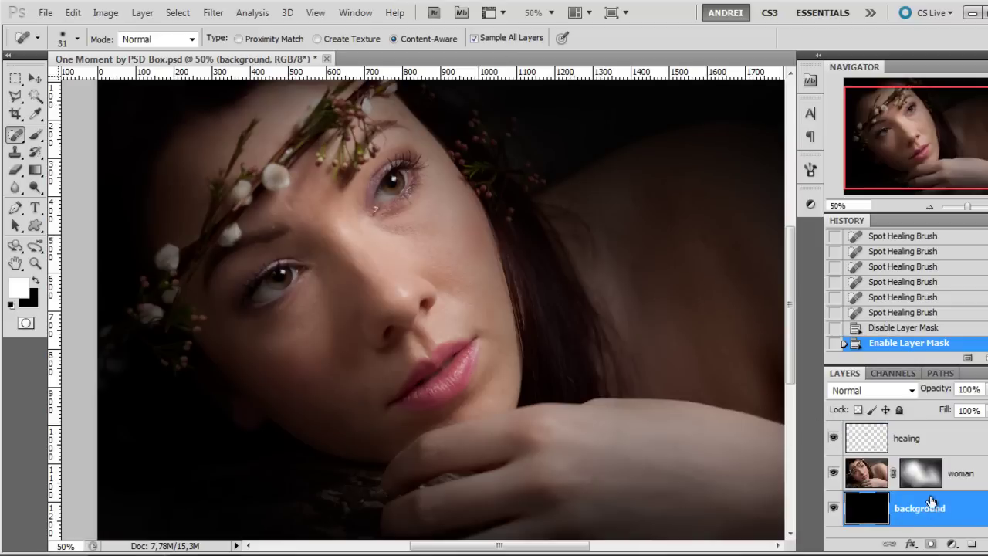
left_click(936, 451)
left_click_drag(267, 168, 341, 215)
scroll(342, 217, "up", 1)
scroll(342, 217, "down", 2)
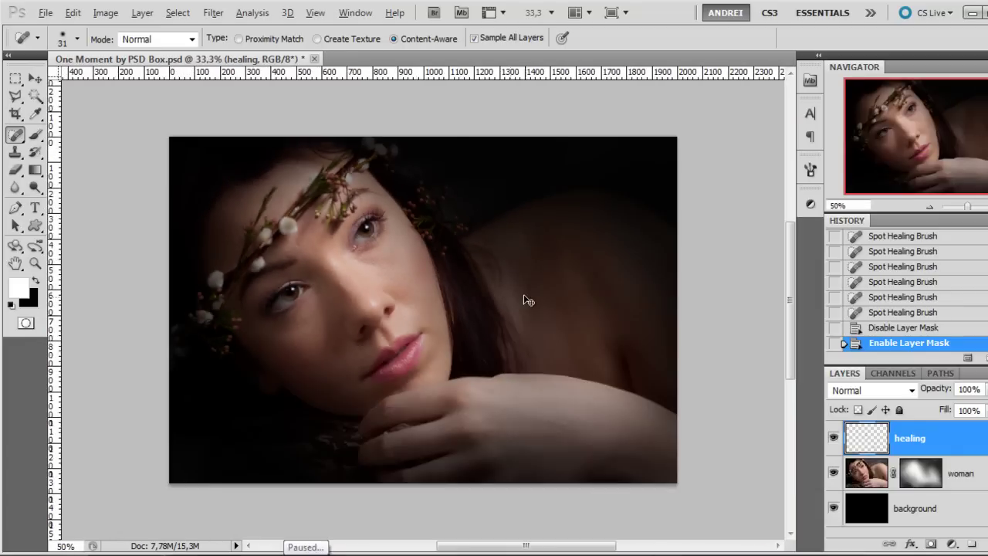
scroll(525, 298, "up", 1)
left_click_drag(445, 319, 460, 320)
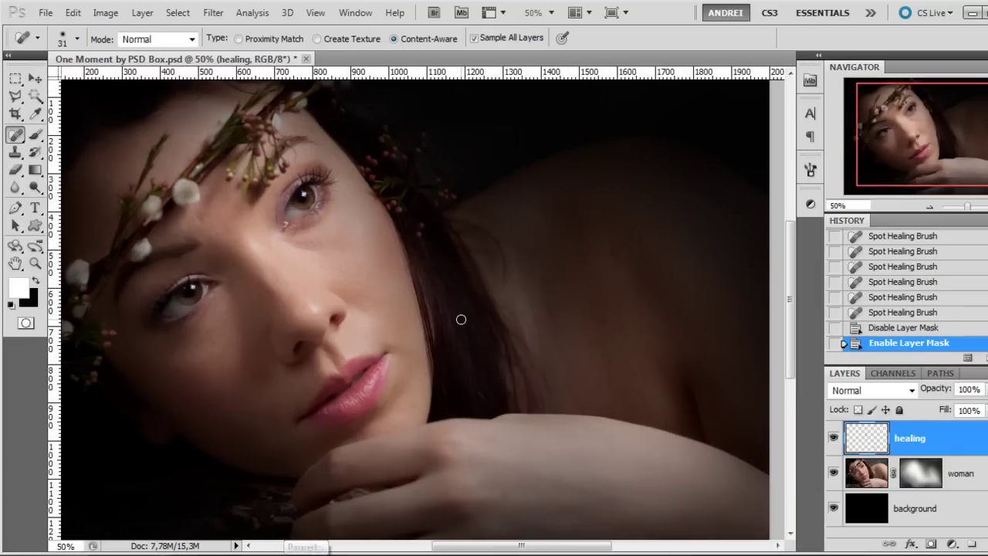
key("ctrl+minus")
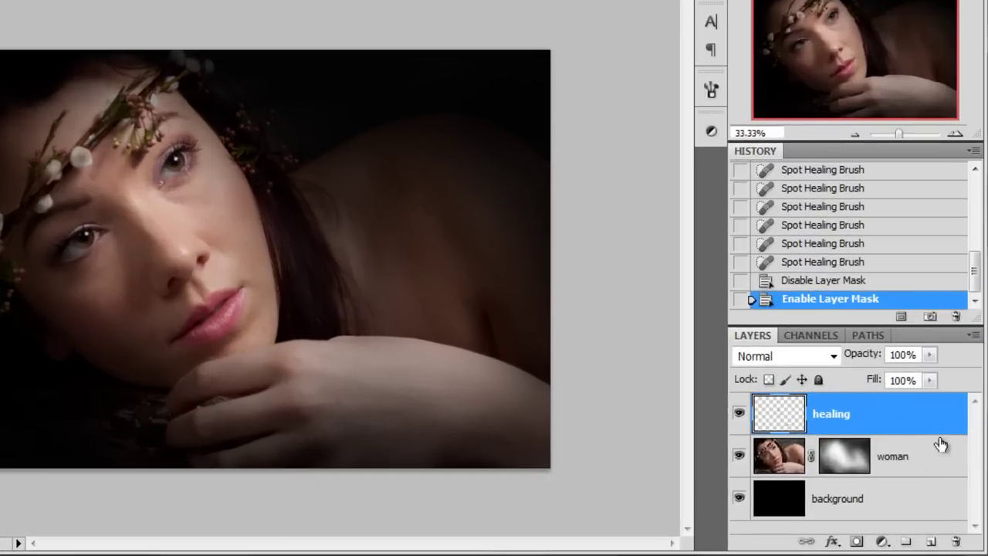
Add a new layer above the healing layer and name it Dodge& Burn
left_click(931, 541)
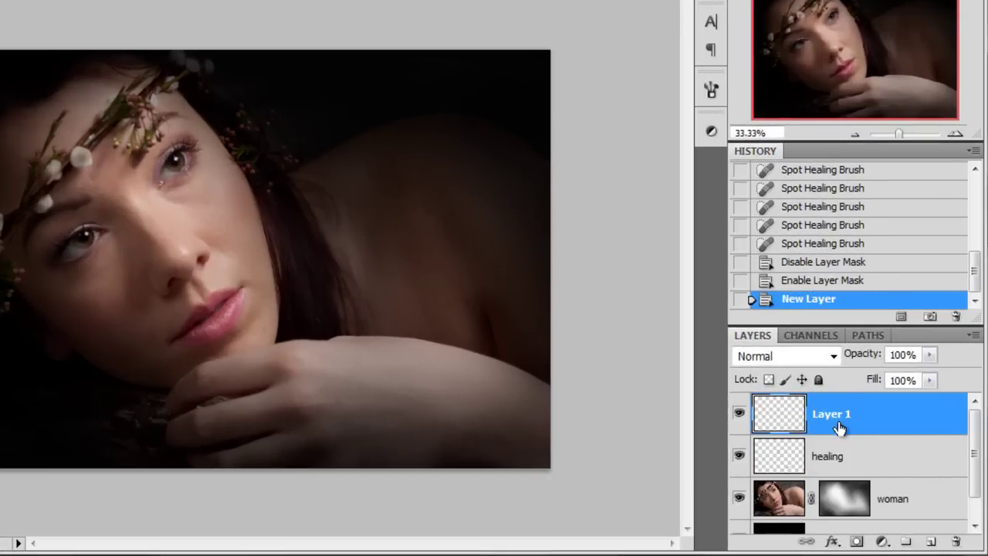
double_click(828, 415)
type("Dodge ^ Burn")
key("Return")
double_click(852, 415)
left_click(852, 415)
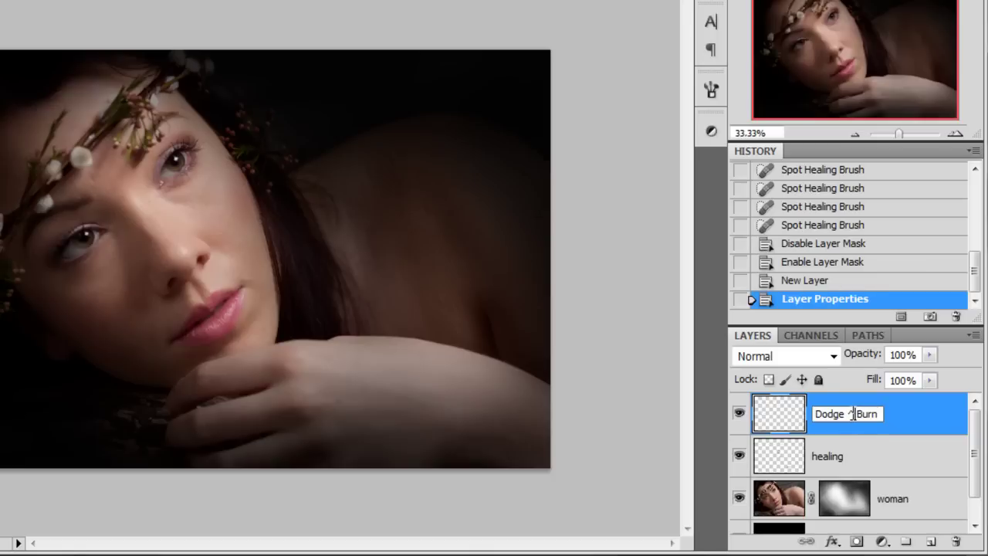
type("&")
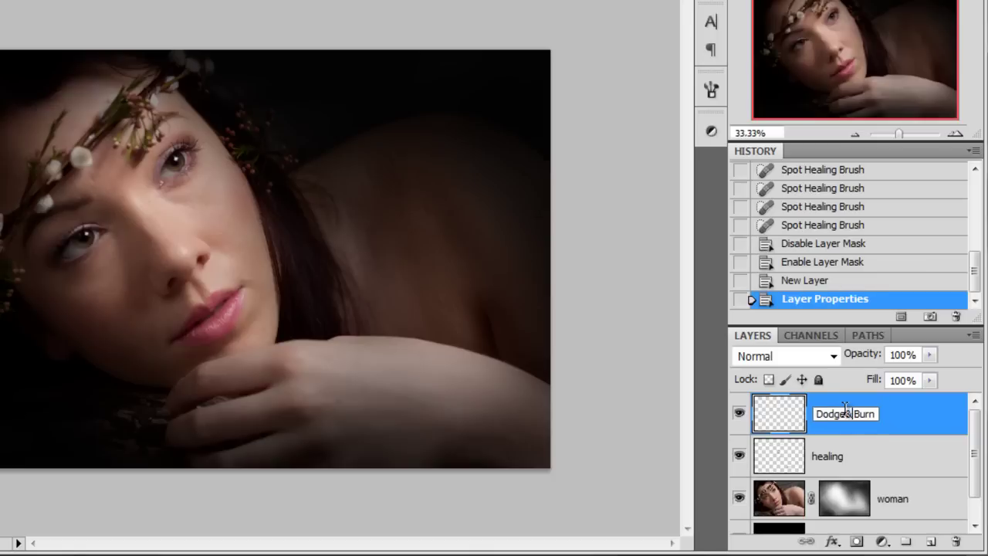
key("Return")
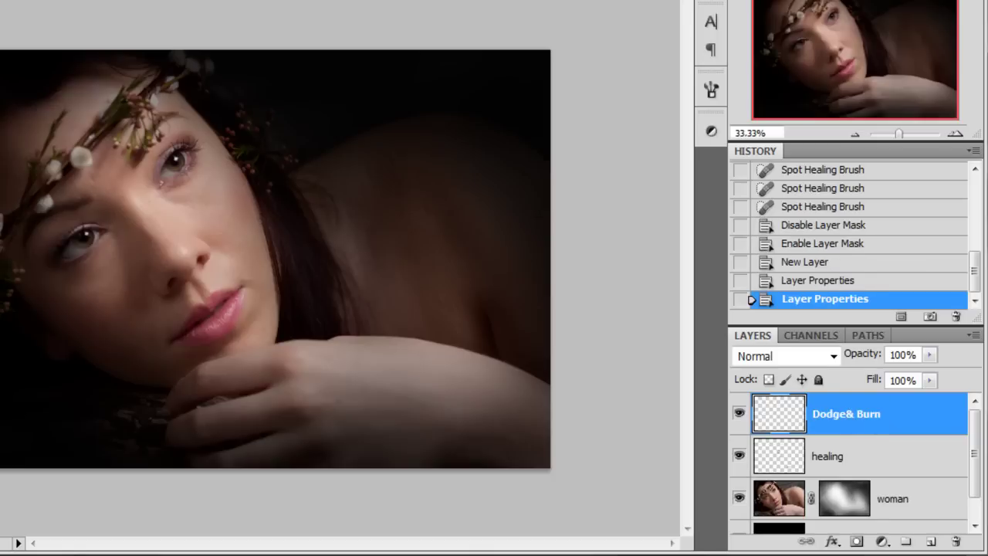
Fill the Dodge& Burn layer with 50% Gray and set its blending mode to Overlay
left_click(59, 24)
left_click(139, 426)
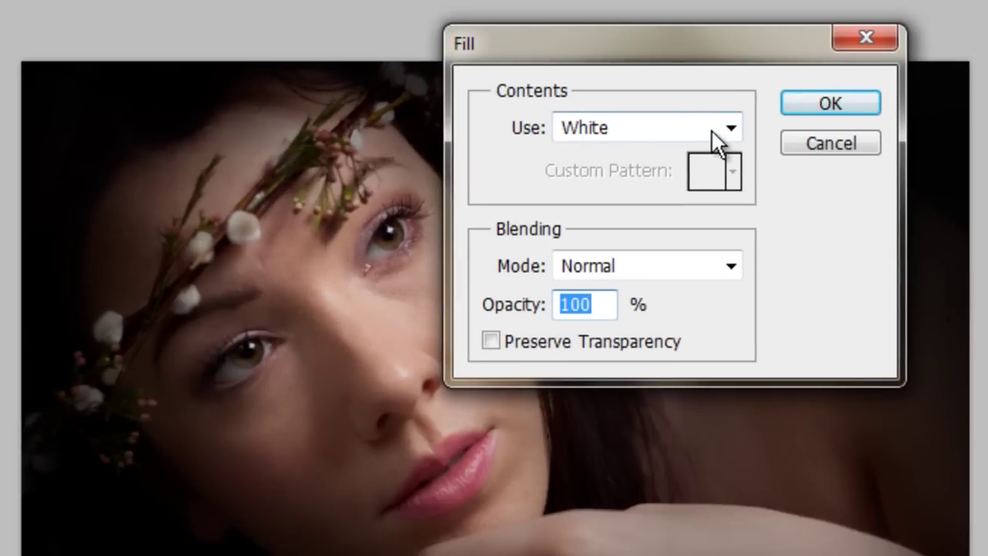
left_click(740, 132)
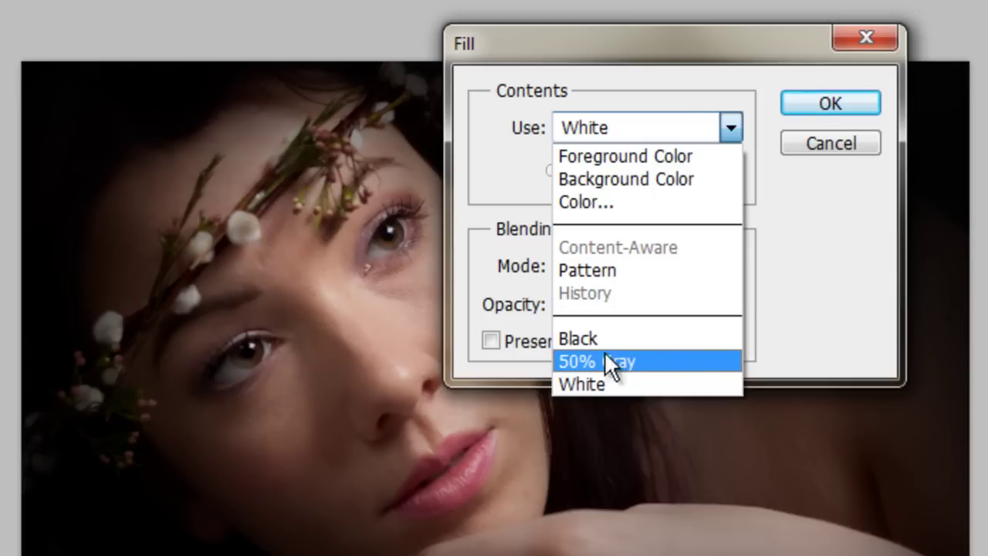
left_click(655, 362)
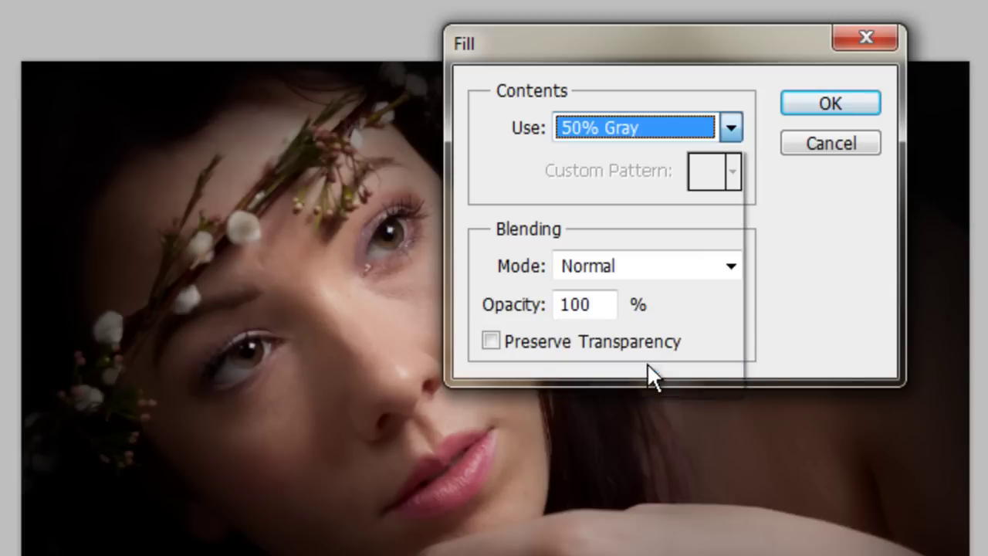
left_click(817, 102)
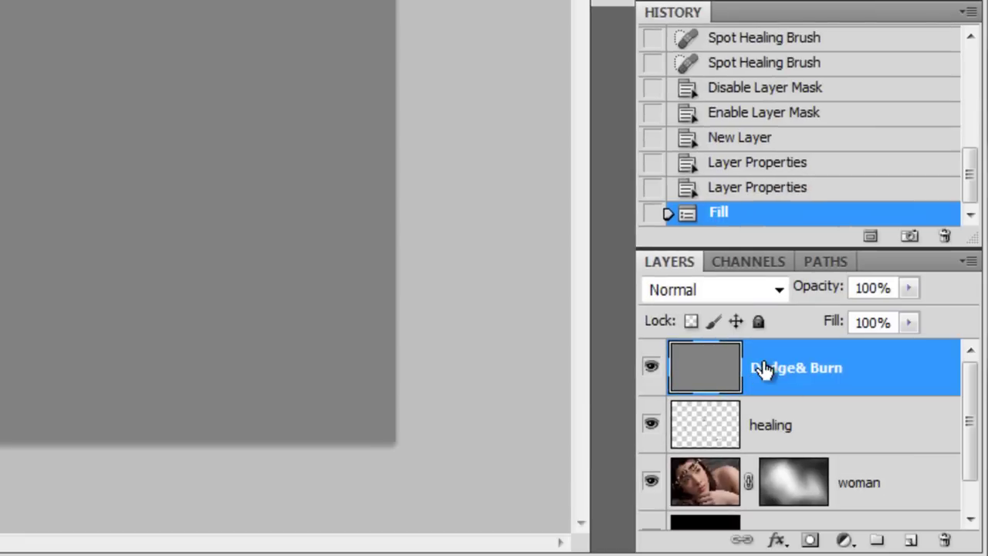
left_click(715, 284)
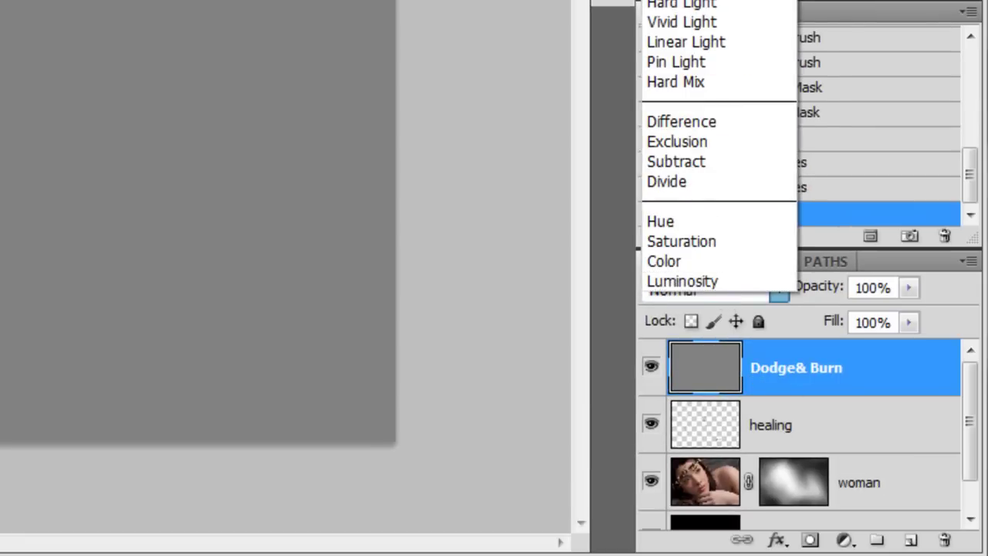
left_click(695, 2)
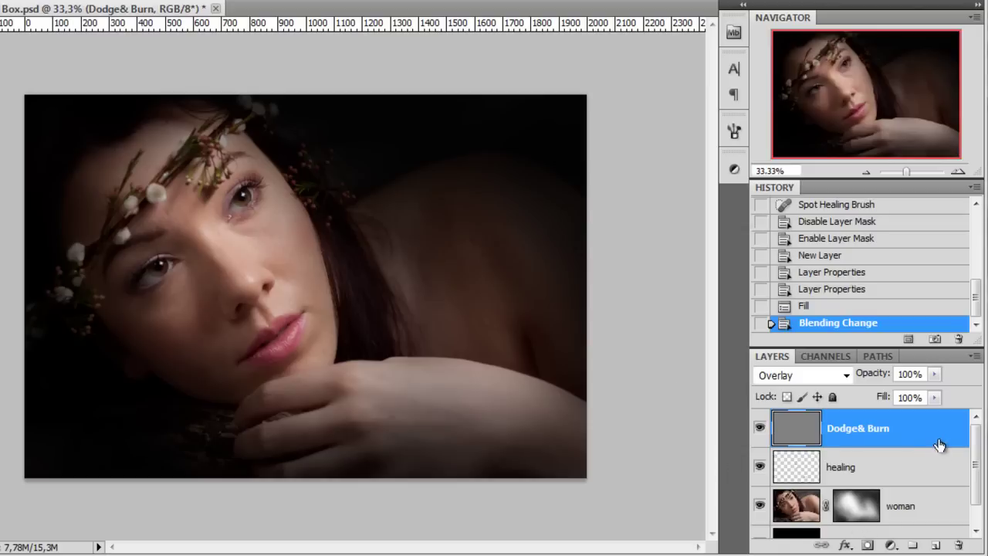
Delete the manually built layer and run the custom action that creates a 50% gray Overlay layer named Dodge & Burn
left_click_drag(942, 434, 961, 544)
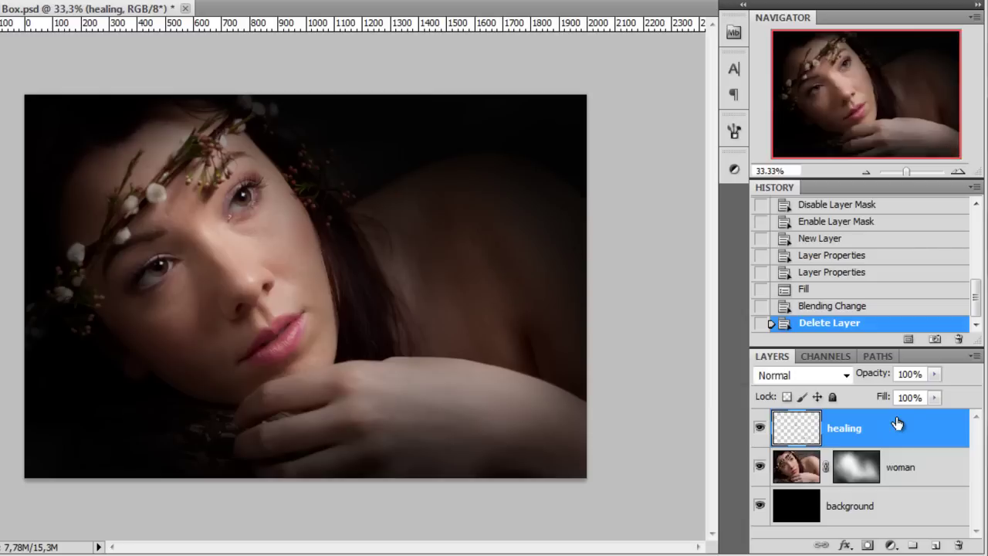
key("F2")
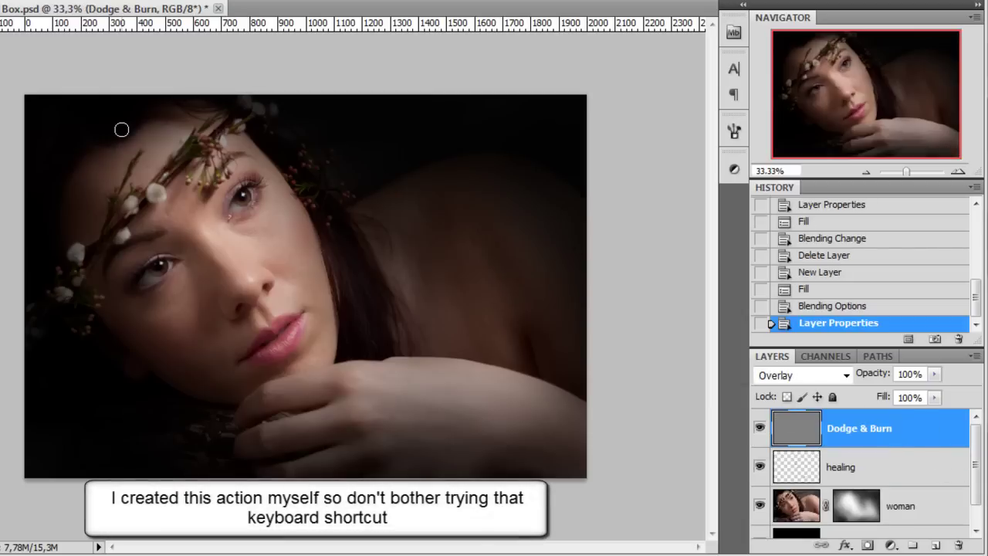
Set up the Dodge tool for the shadowed eye with a 12 px brush and 15% exposure
scroll(129, 159, "up", 1)
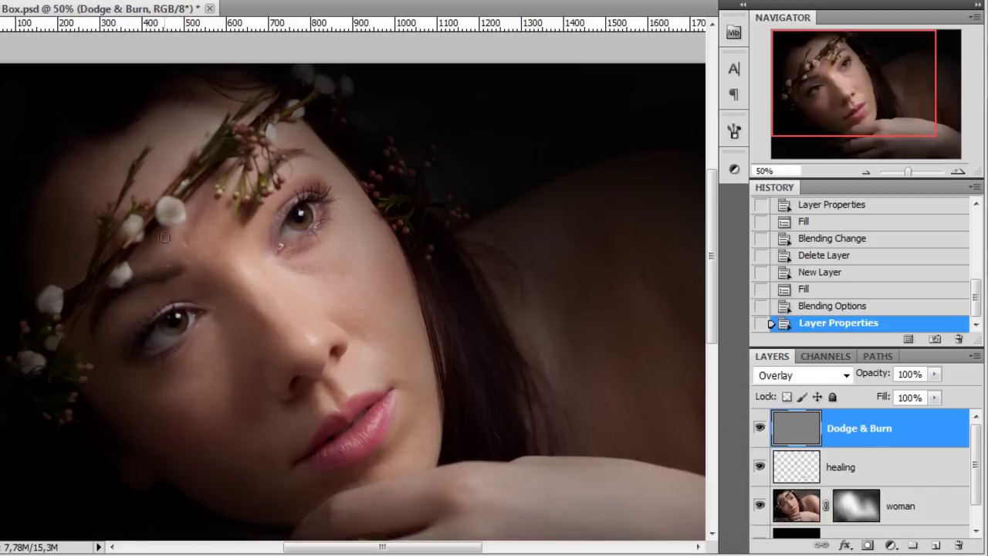
scroll(162, 327, "up", 2)
scroll(144, 344, "up", 1)
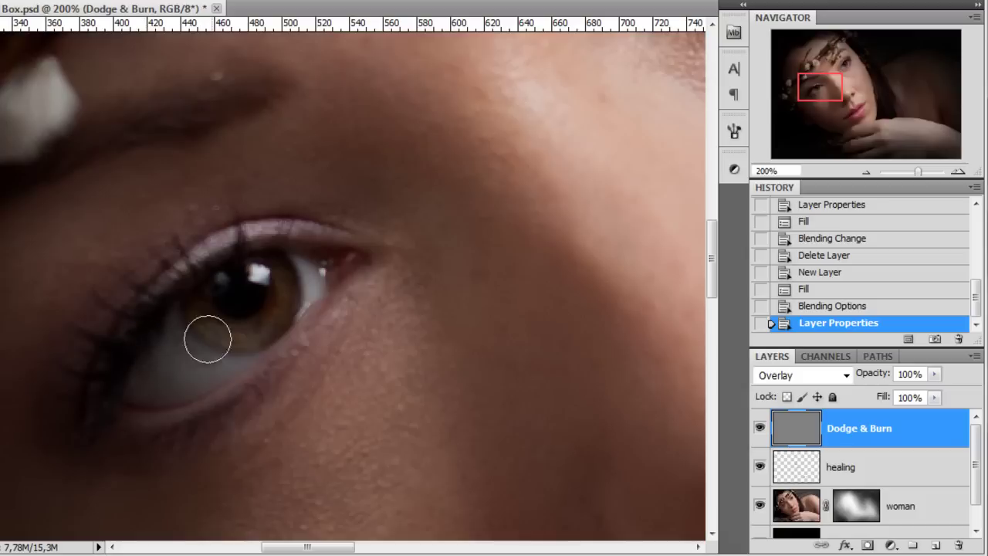
left_click_drag(208, 338, 231, 293)
right_click(419, 221)
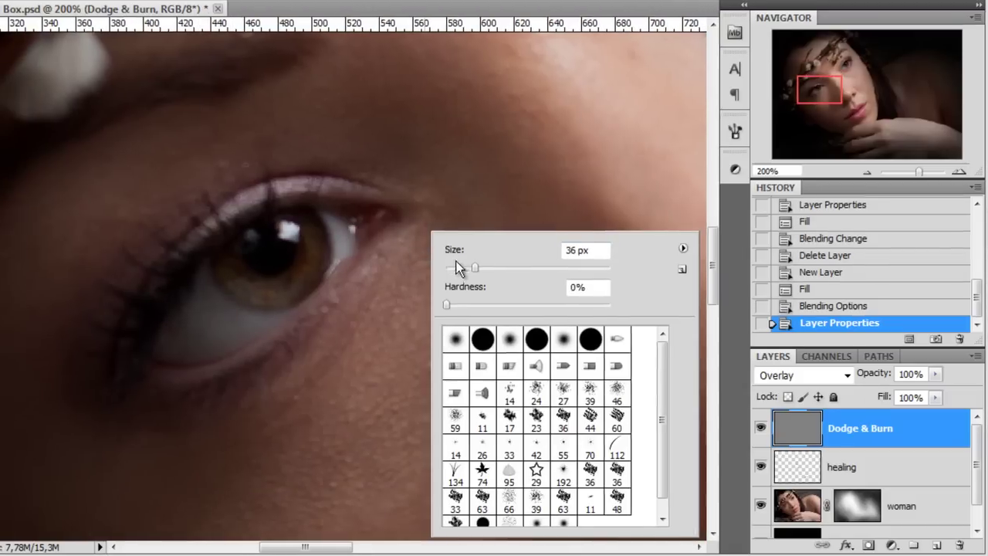
left_click_drag(463, 261, 453, 263)
left_click(333, 14)
left_click_drag(351, 30, 346, 29)
left_click(282, 13)
type("15")
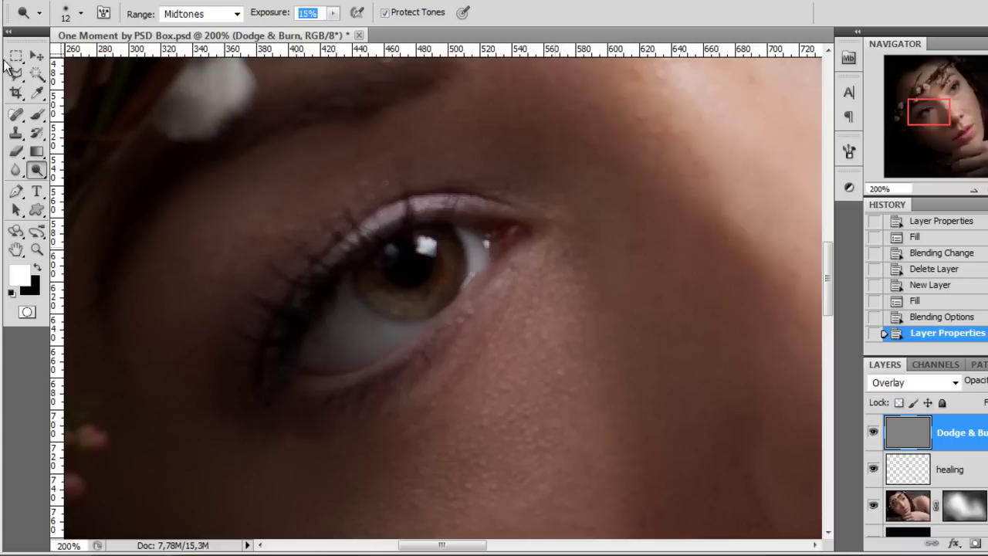
left_click(15, 56)
left_click(37, 170)
Reduce the Dodge brush to 9 px and lighten the shadowed eye's lower lid rim, inner corner and upper eyelid
key("ctrl+plus")
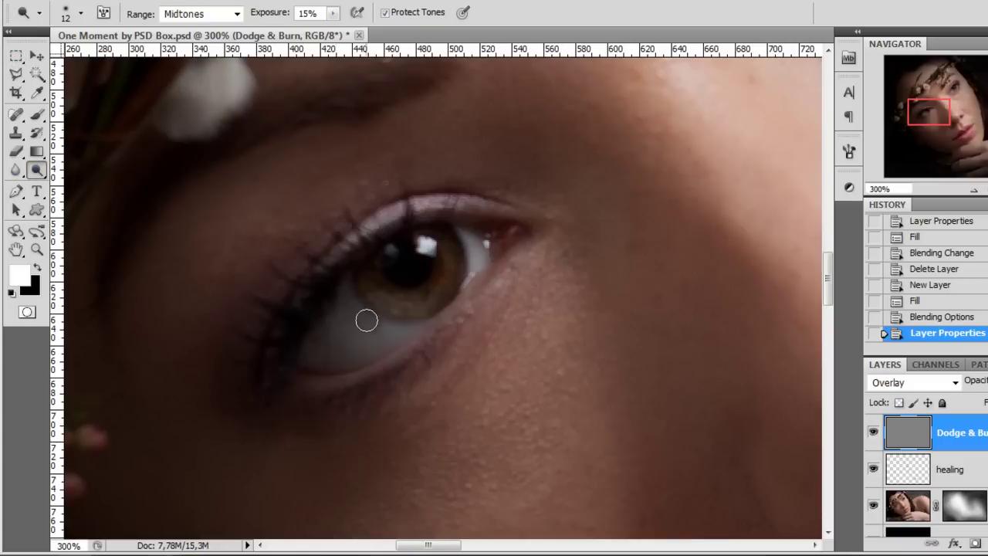
right_click(496, 319)
left_click(646, 276)
type("9")
key("Return")
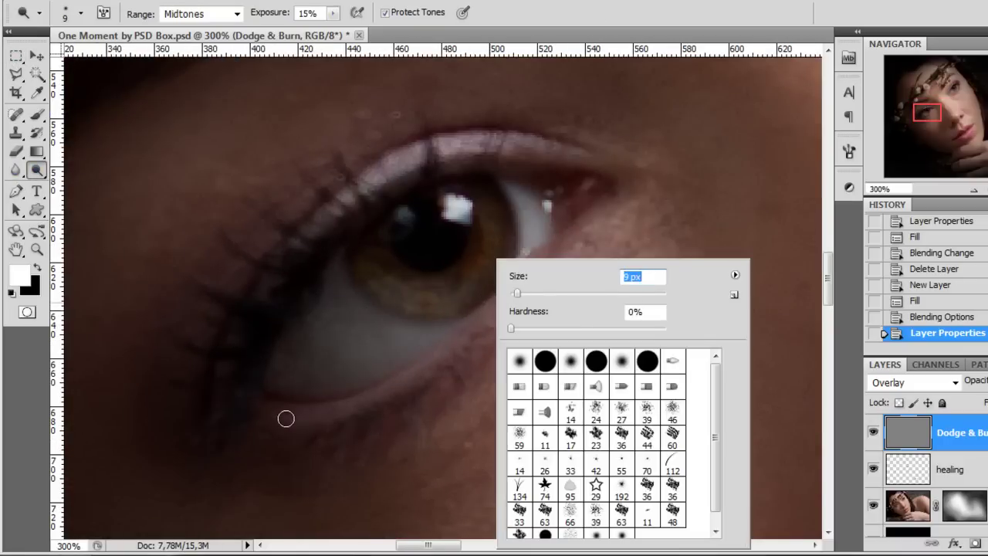
mouse_move(286, 419)
left_mouse_down()
mouse_move(446, 381)
mouse_move(495, 294)
mouse_move(393, 374)
mouse_move(441, 354)
left_mouse_up()
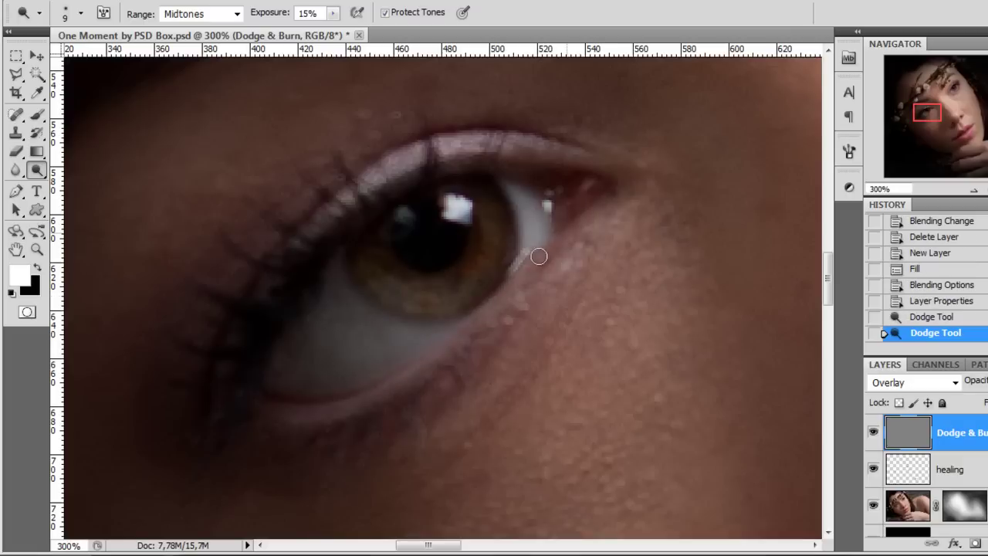
left_click_drag(538, 256, 607, 199)
left_click_drag(474, 332, 567, 221)
mouse_move(505, 151)
left_mouse_down()
mouse_move(386, 162)
mouse_move(445, 144)
mouse_move(202, 307)
mouse_move(455, 200)
left_mouse_up()
mouse_move(517, 297)
left_mouse_down()
mouse_move(341, 427)
mouse_move(370, 402)
left_mouse_up()
key("ctrl+minus")
scroll(590, 218, "down", 1)
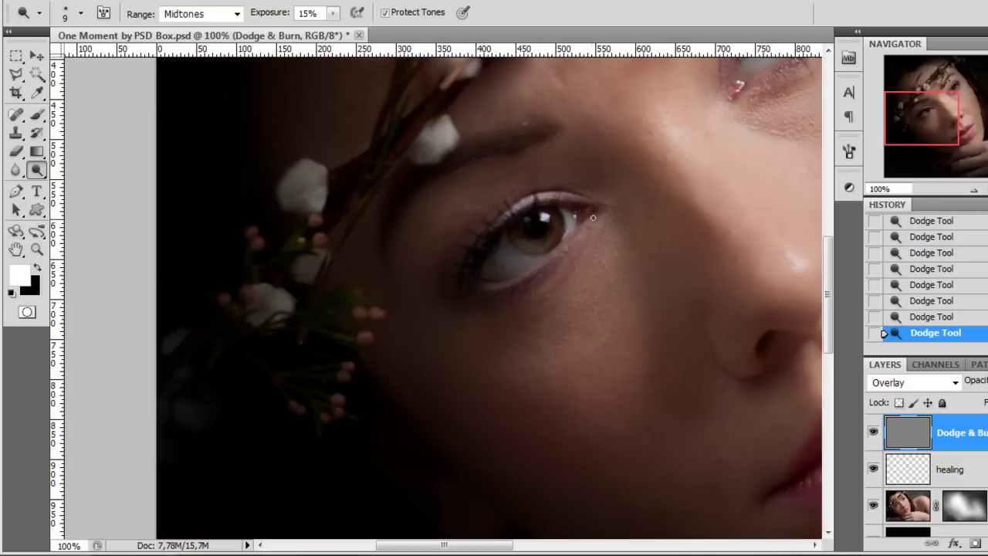
Dodge the lower edges of the nose tip and the nostril on the shadowed side
left_click_drag(500, 282, 276, 271)
scroll(544, 284, "up", 1)
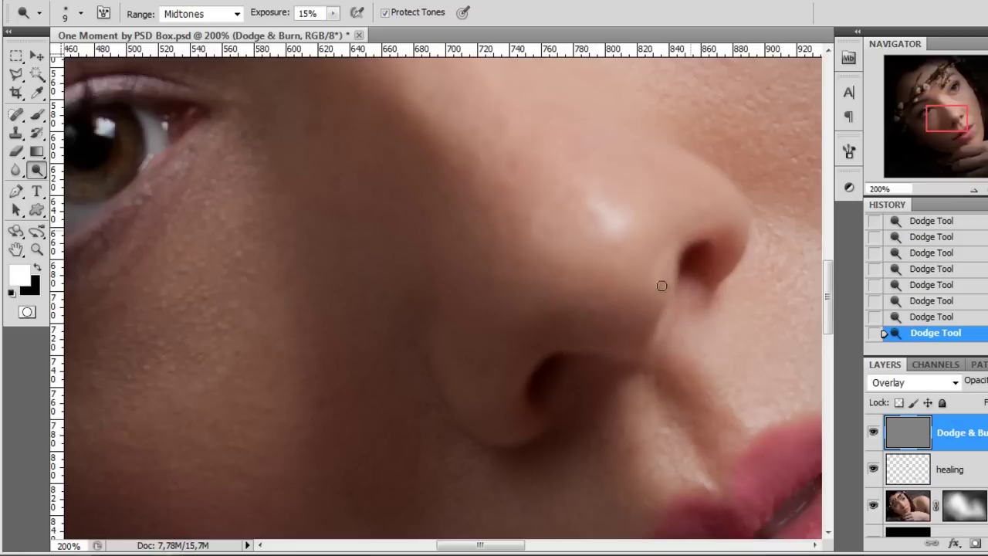
mouse_move(669, 297)
left_mouse_down()
mouse_move(676, 286)
mouse_move(668, 309)
left_mouse_up()
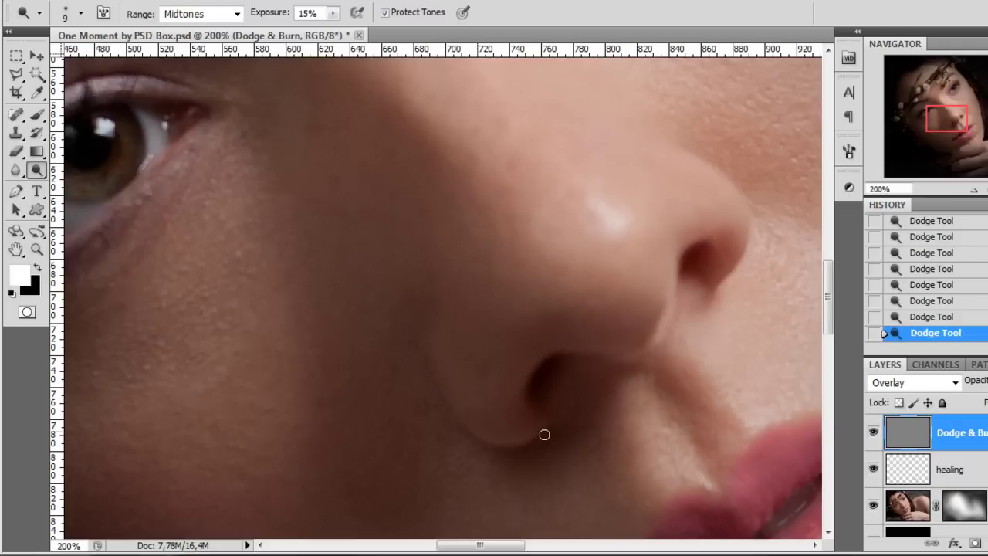
left_click_drag(717, 390, 610, 408)
Set the Dodge tool's exposure to 10% and its brush size to 8 px for the nose and lip area
left_click(285, 15)
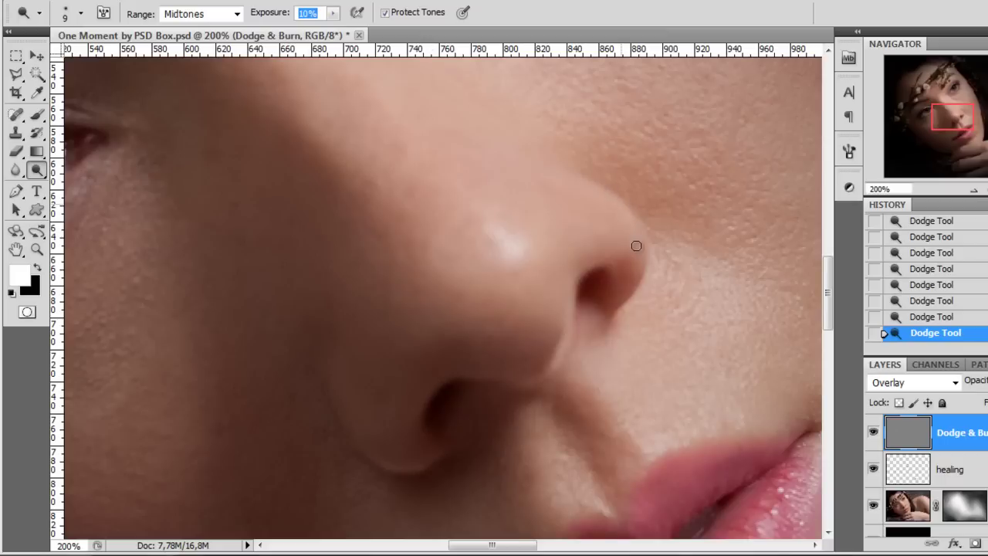
right_click(678, 274)
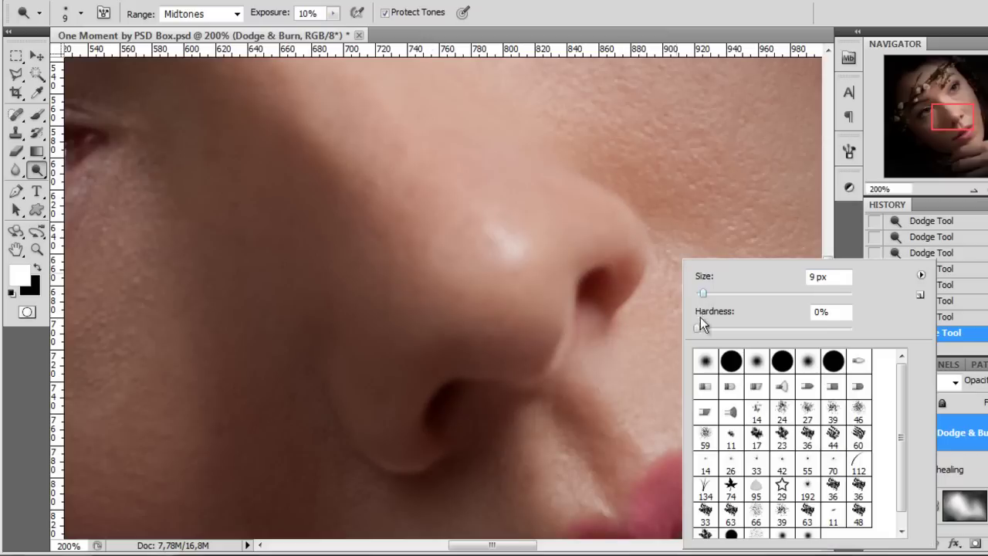
left_click_drag(830, 278, 776, 288)
type("8")
key("Return")
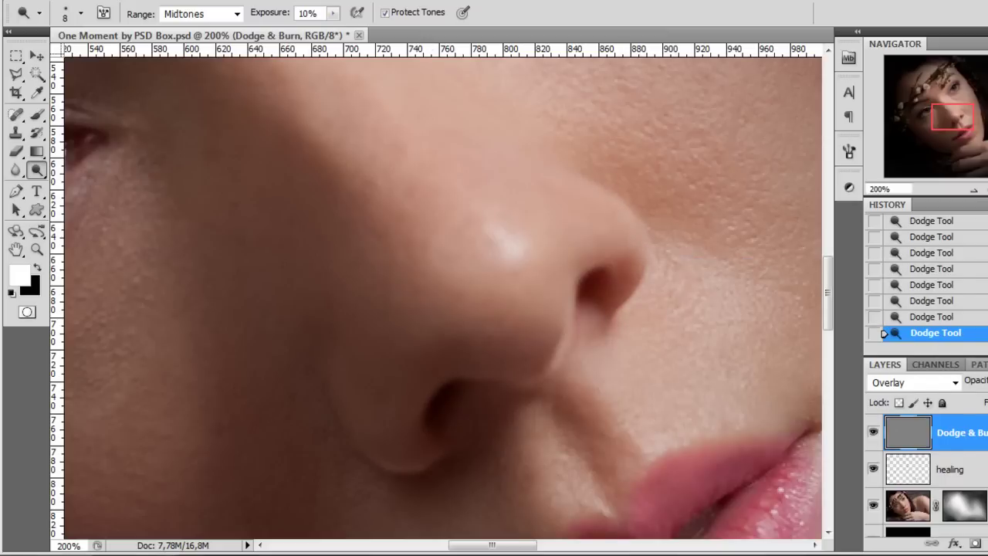
left_click_drag(507, 379, 427, 284)
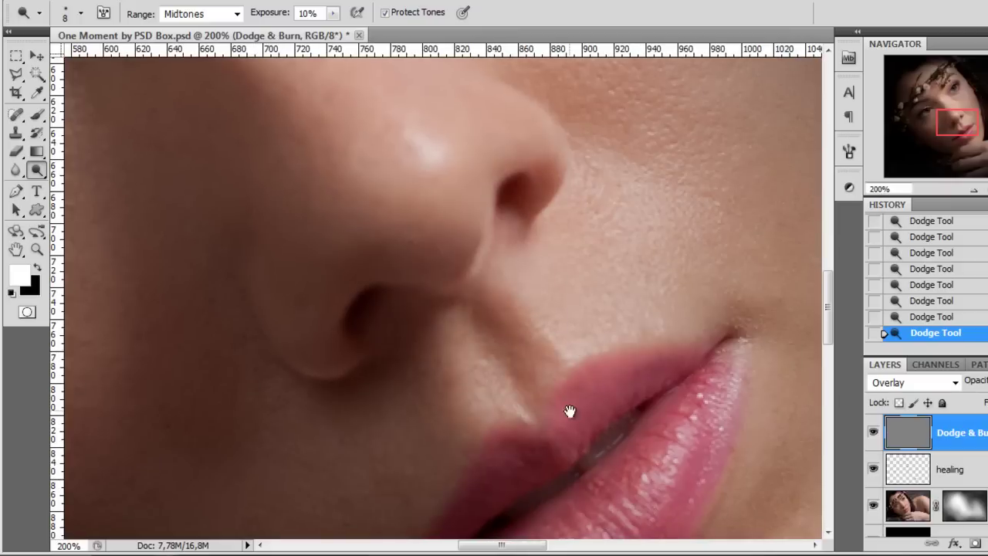
Dodge the highlights on the lips with the 8 px brush at 10% exposure
left_click_drag(569, 410, 507, 365)
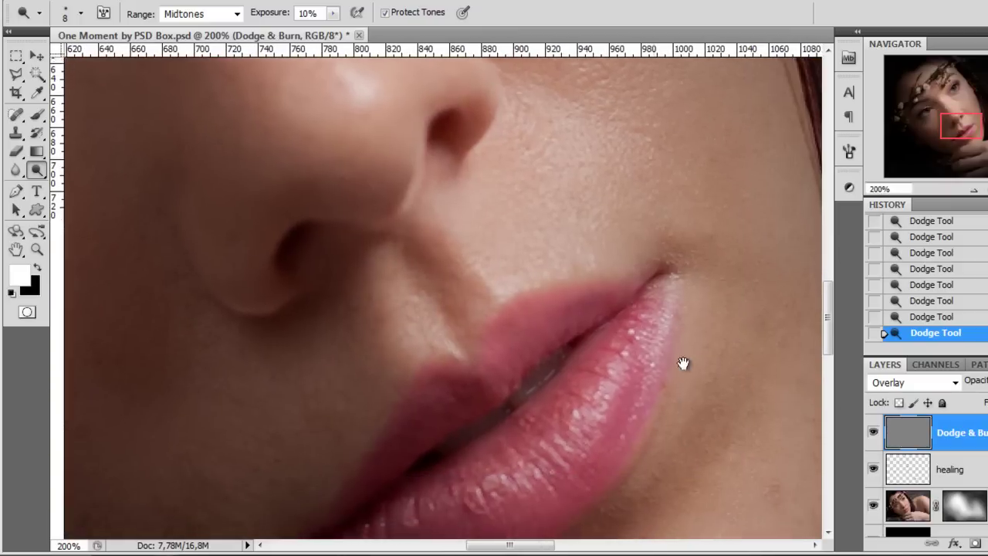
left_click_drag(681, 364, 728, 248)
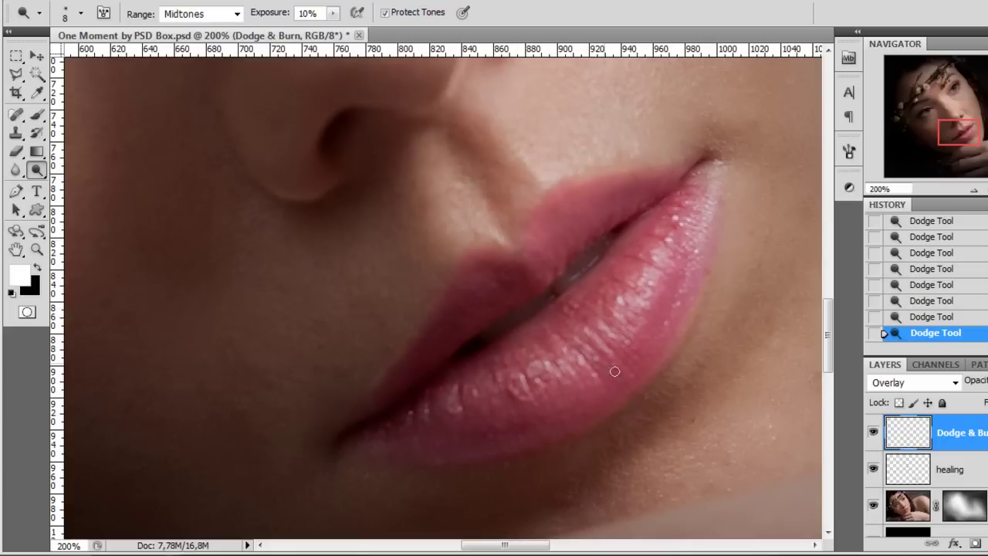
scroll(715, 267, "down", 1)
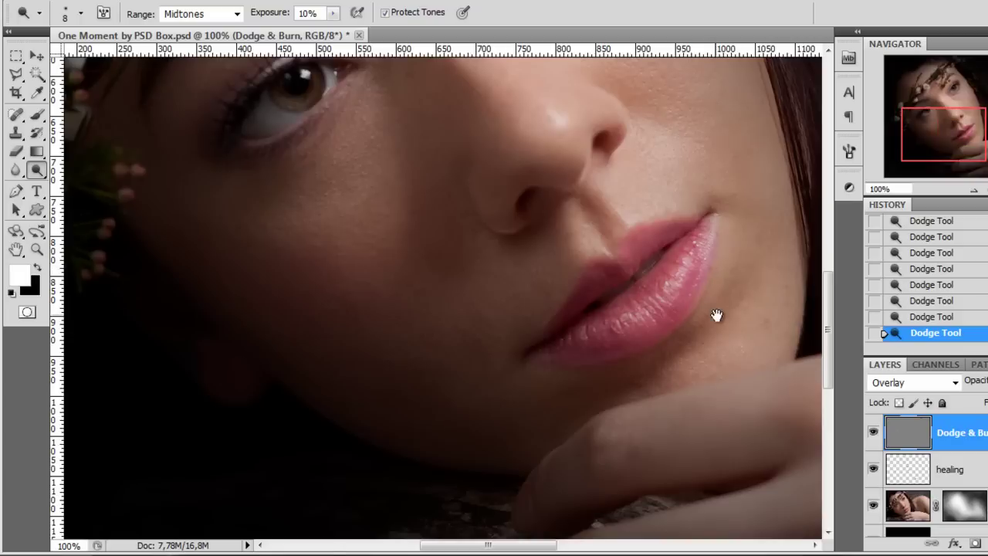
Dodge the lower lid rim, outer corner and shimmering upper eyelid of the brightly lit eye
left_click_drag(717, 316, 533, 326)
left_click_drag(415, 116, 619, 475)
key("ctrl+plus")
scroll(589, 266, "up", 1)
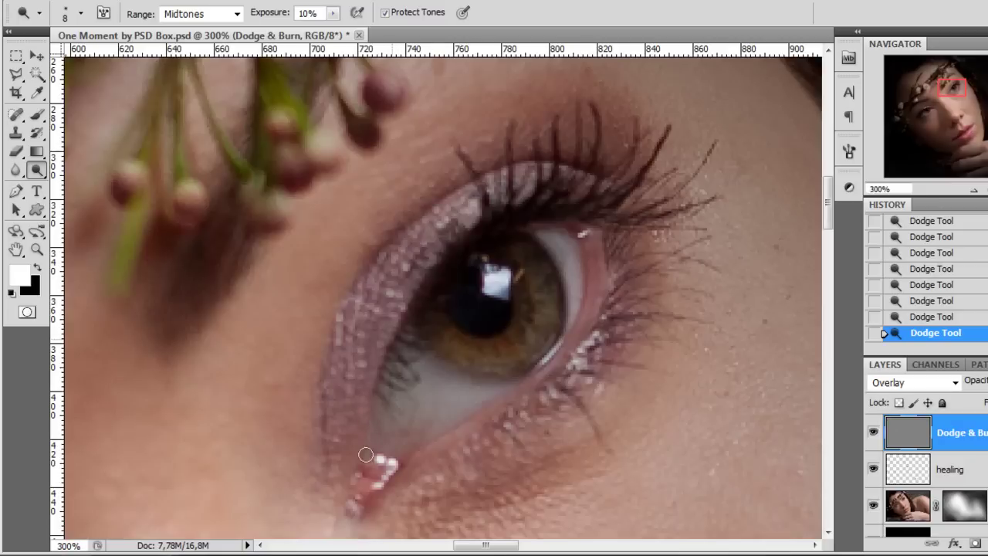
left_click_drag(432, 457, 564, 365)
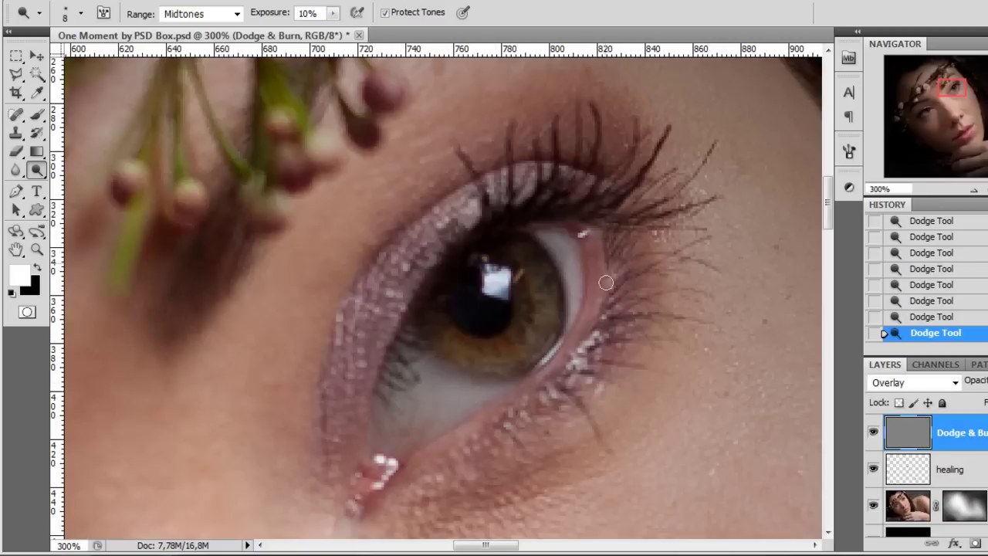
left_click_drag(606, 283, 605, 276)
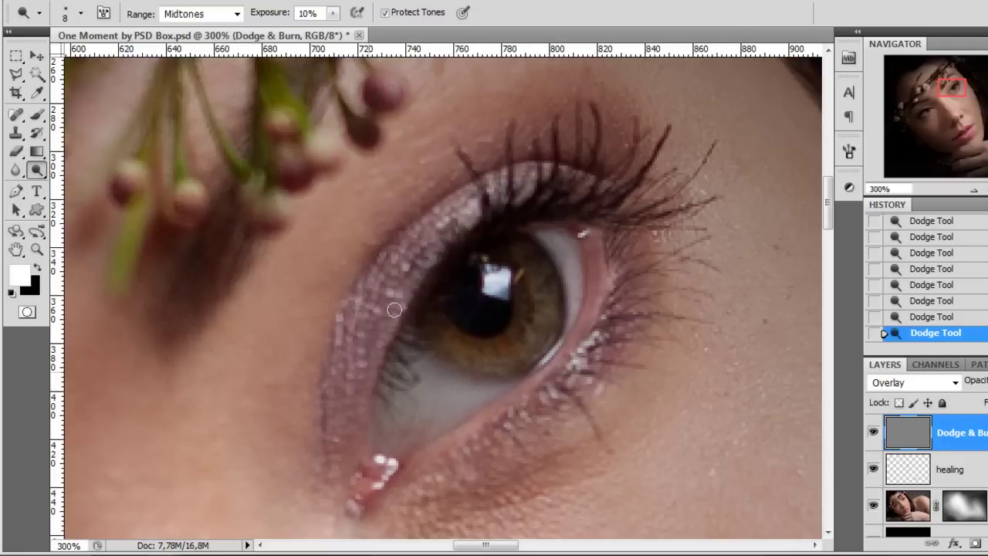
left_click_drag(394, 310, 363, 331)
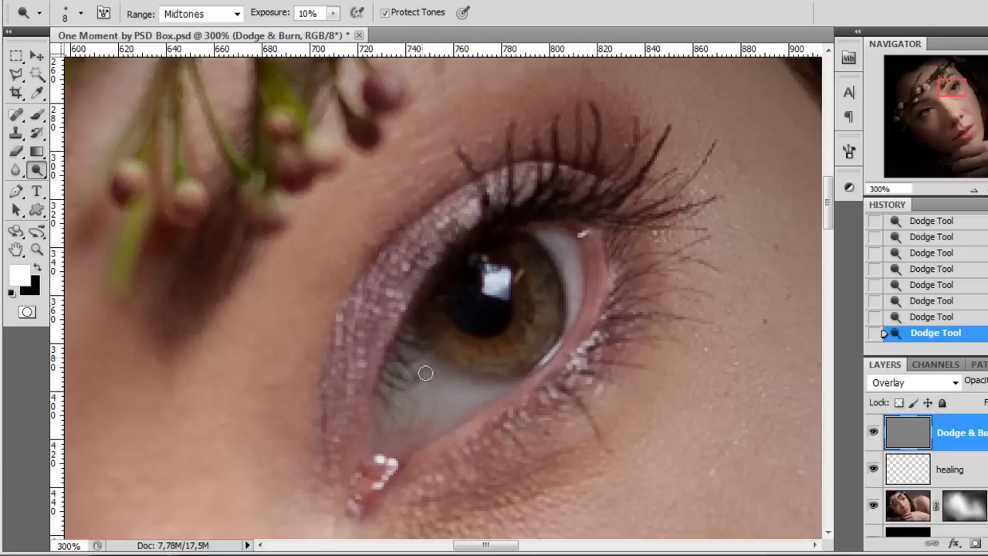
mouse_move(520, 395)
left_mouse_down()
mouse_move(593, 334)
mouse_move(593, 292)
mouse_move(522, 409)
mouse_move(479, 422)
left_mouse_up()
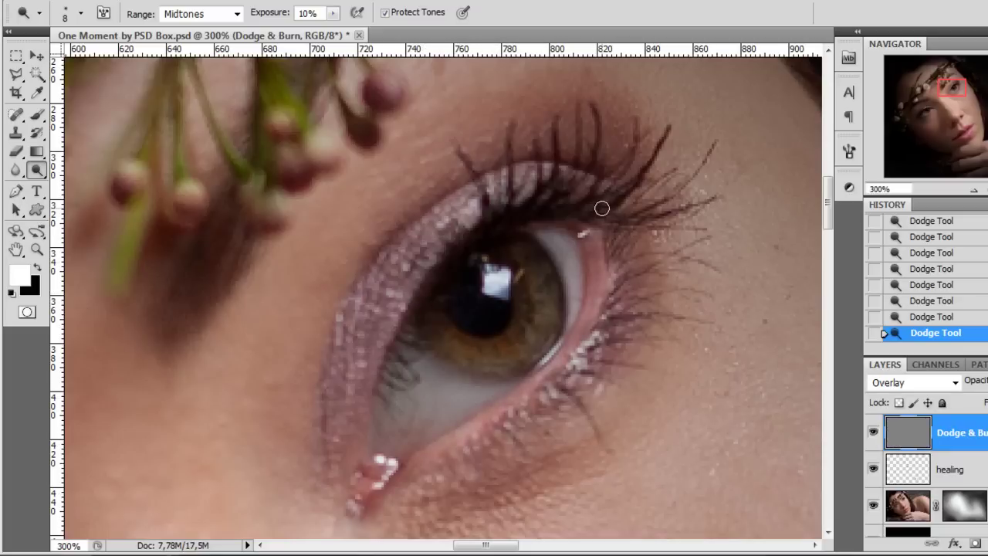
Examine the dodged eyes, nose and lips up close and within the whole portrait
scroll(393, 423, "down", 3)
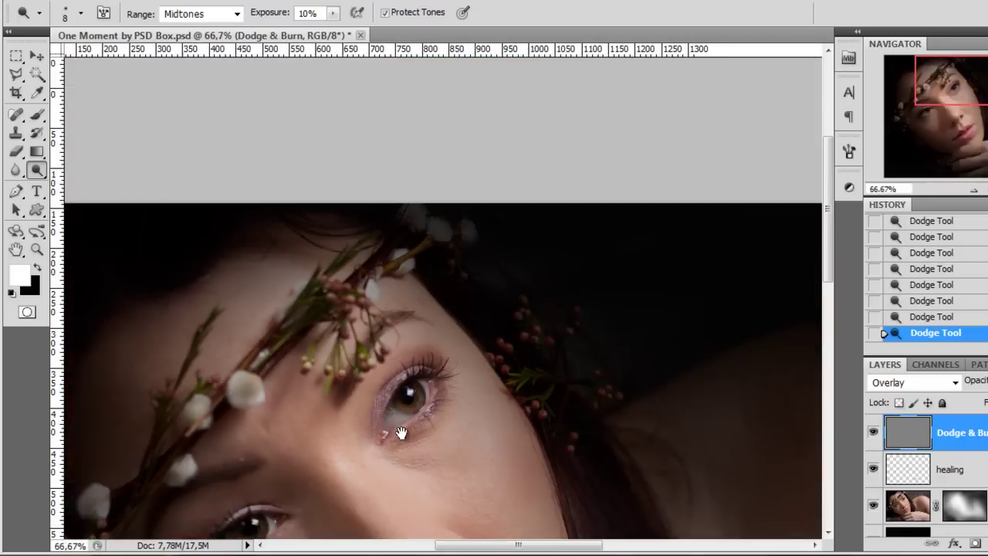
left_click_drag(484, 396, 560, 167)
key("ctrl+plus")
key("ctrl+plus")
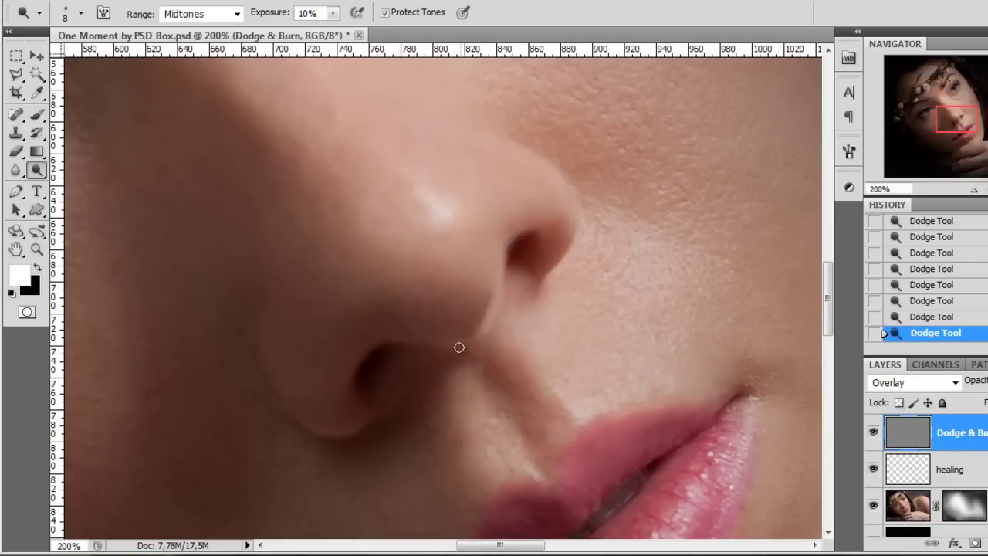
key("ctrl+minus")
key("ctrl+minus")
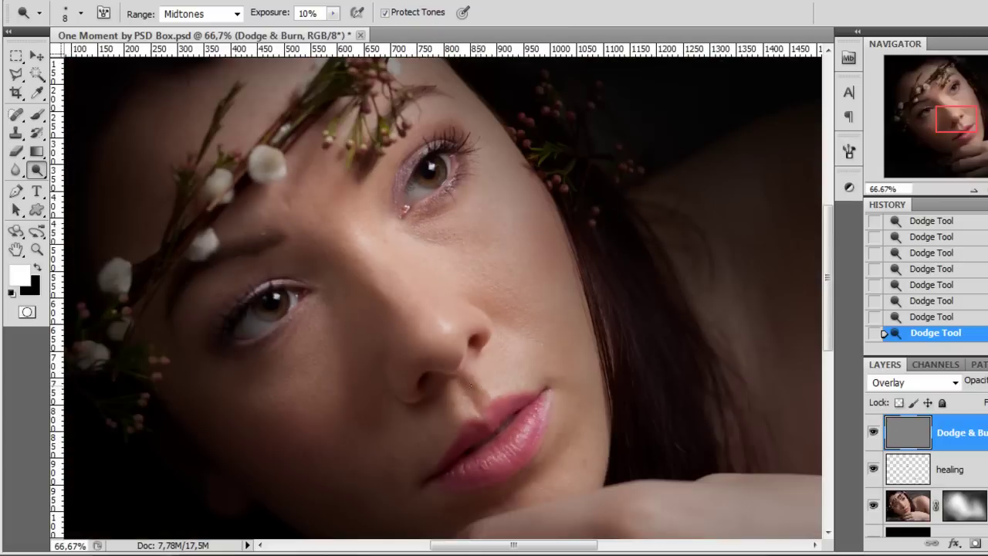
left_click_drag(487, 392, 439, 316)
key("ctrl+plus")
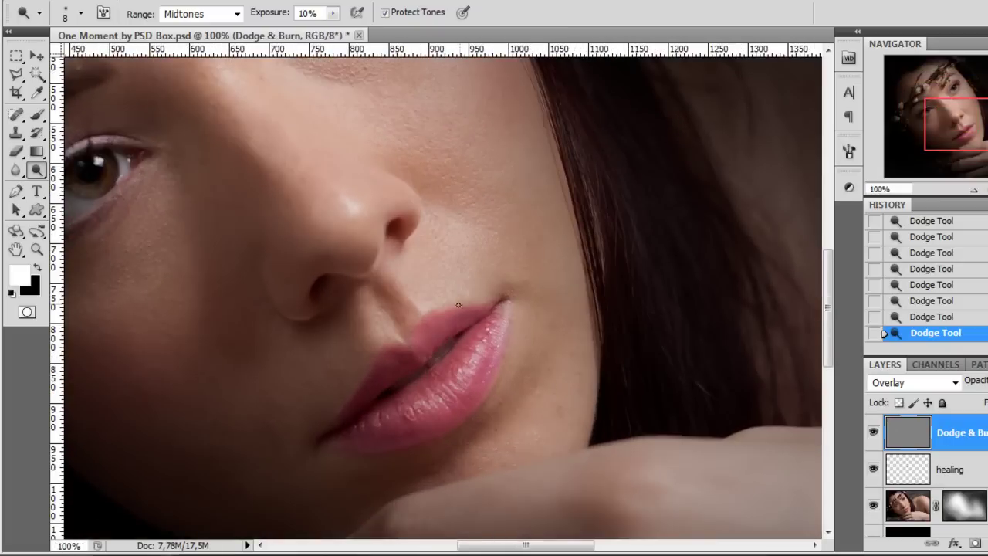
key("ctrl+minus")
key("ctrl+minus")
key("ctrl+plus")
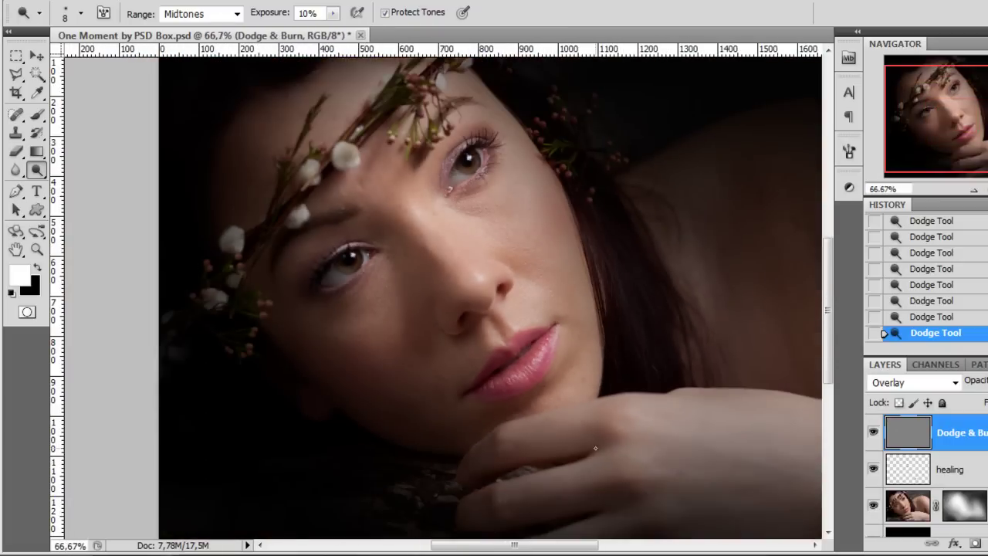
Dodge the edges of the fingers below the chin, comparing the result by undoing and redoing the last two strokes
key("ctrl+plus")
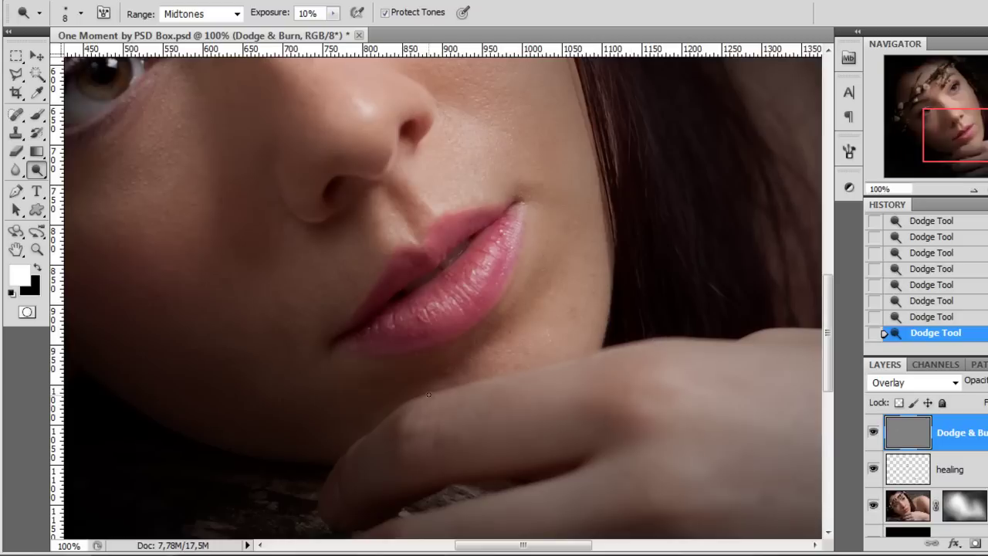
left_click_drag(522, 453, 494, 338)
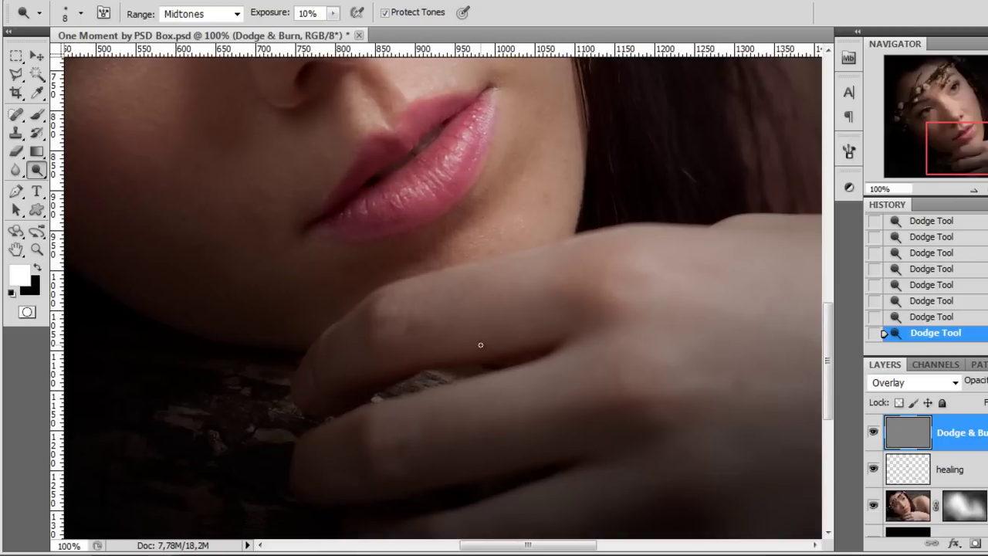
key("ctrl+alt+z")
key("ctrl+alt+z")
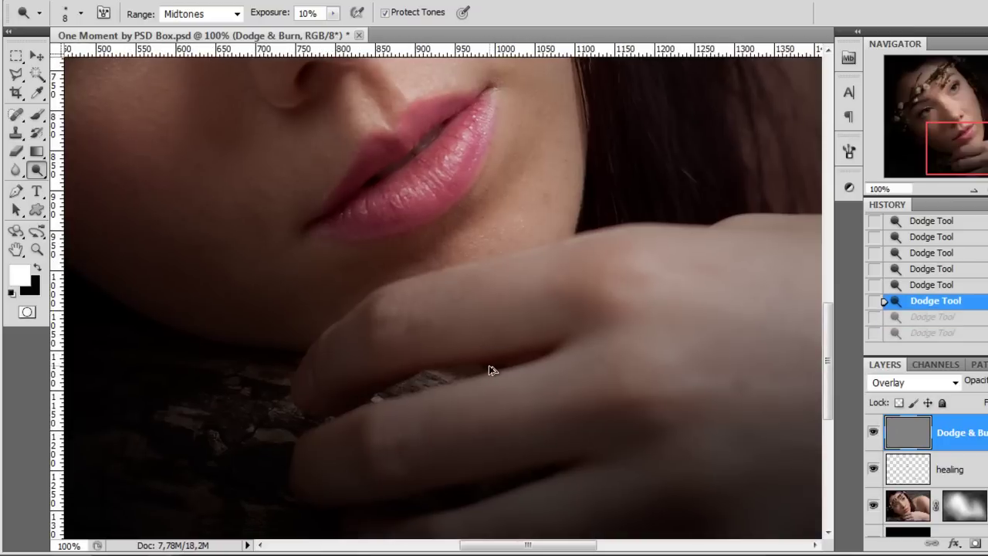
key("ctrl+shift+z")
key("ctrl+shift+z")
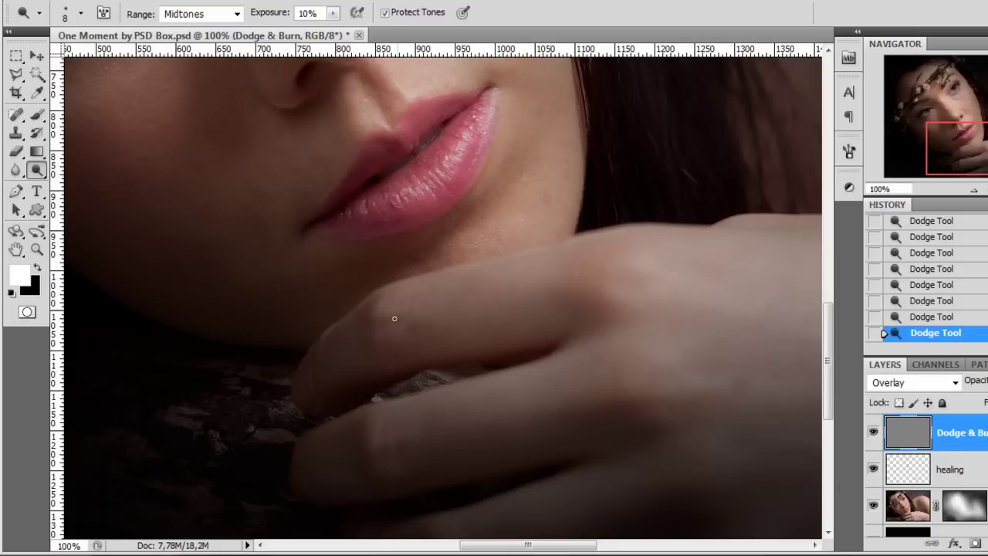
Dodge the hair strands running alongside the lit cheek
left_click_drag(646, 256, 500, 407)
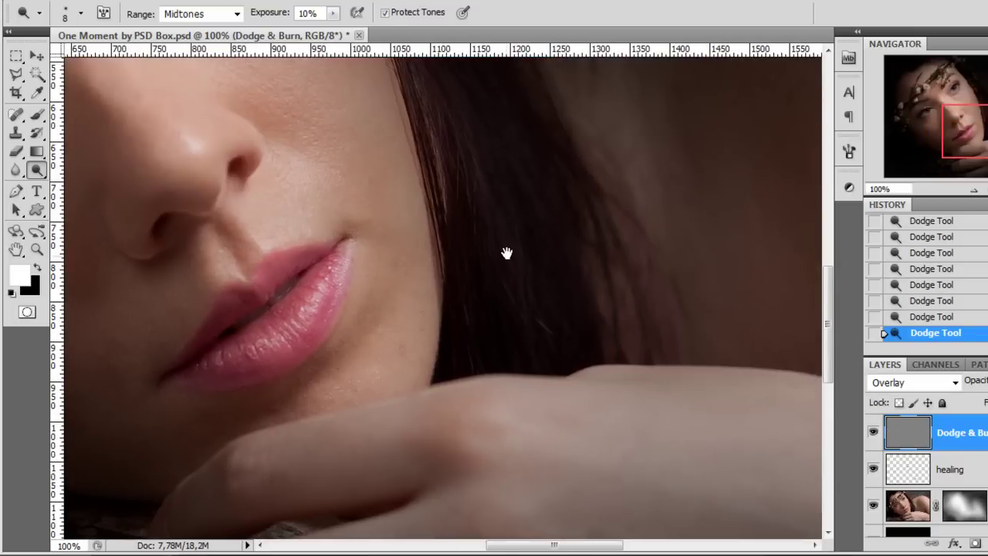
left_click_drag(507, 254, 528, 367)
scroll(528, 367, "left", 1)
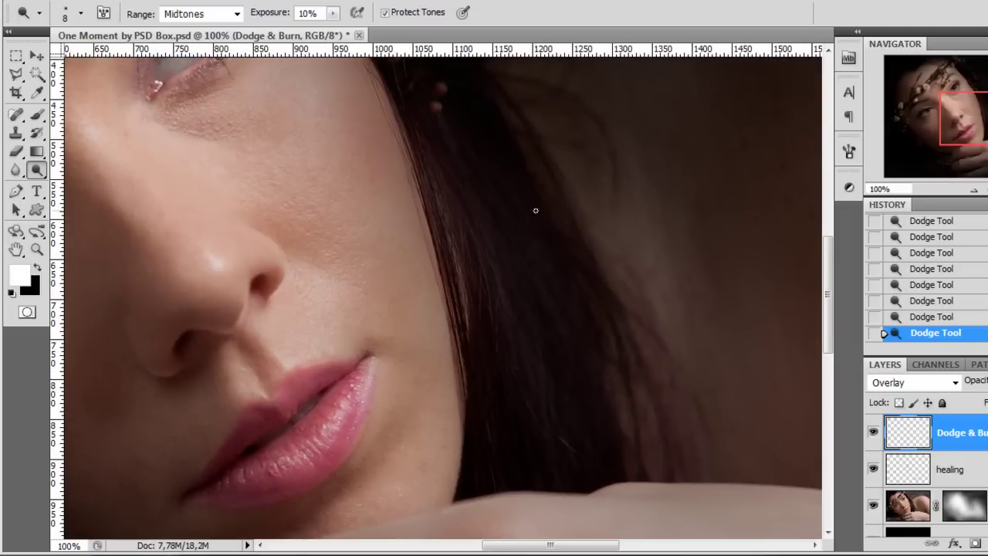
scroll(535, 210, "up", 8)
scroll(635, 450, "left", 3)
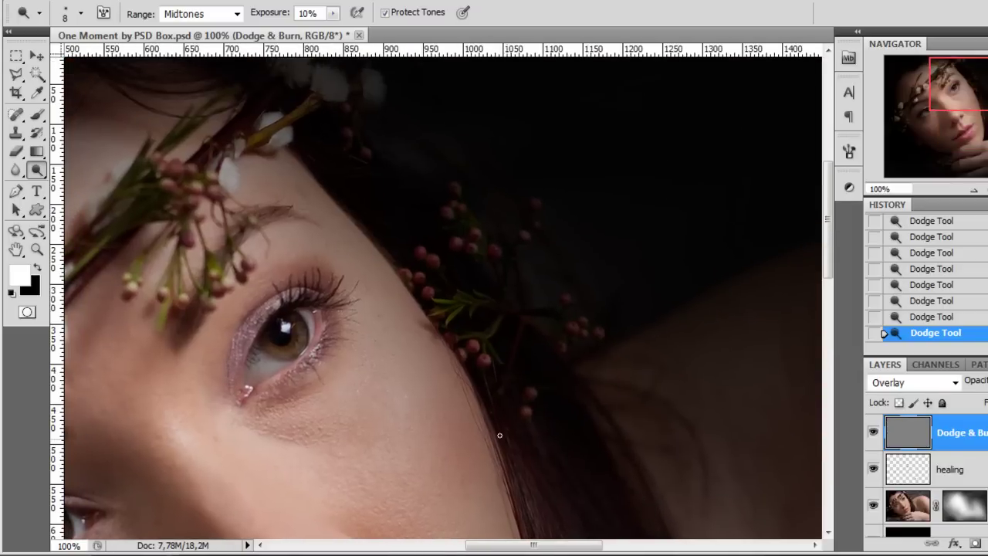
Dodge the berries, leaves and fine hairs beside the lit temple, setting the exposure to 13%
scroll(473, 312, "up", 2)
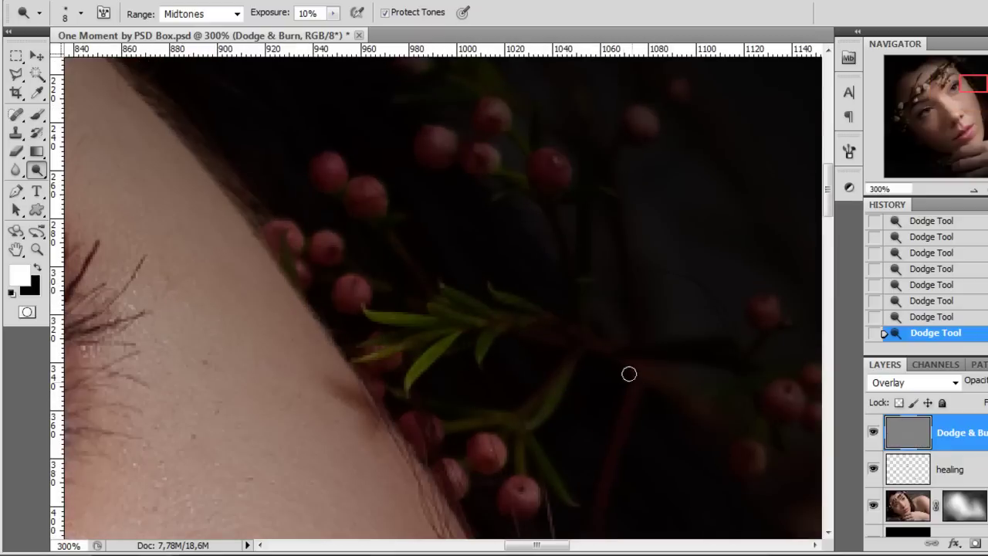
scroll(641, 448, "down", 1)
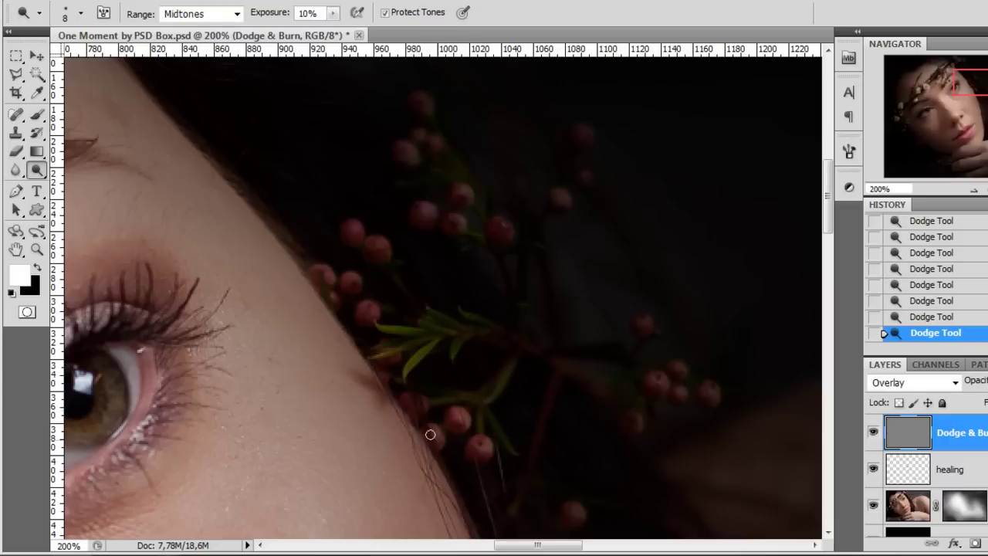
left_click_drag(402, 273, 447, 317)
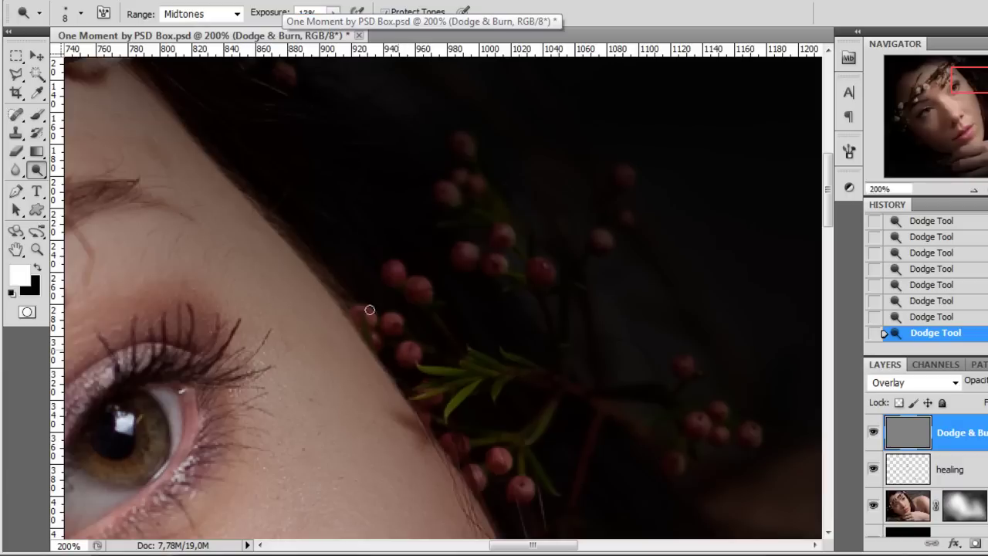
key("ctrl+minus")
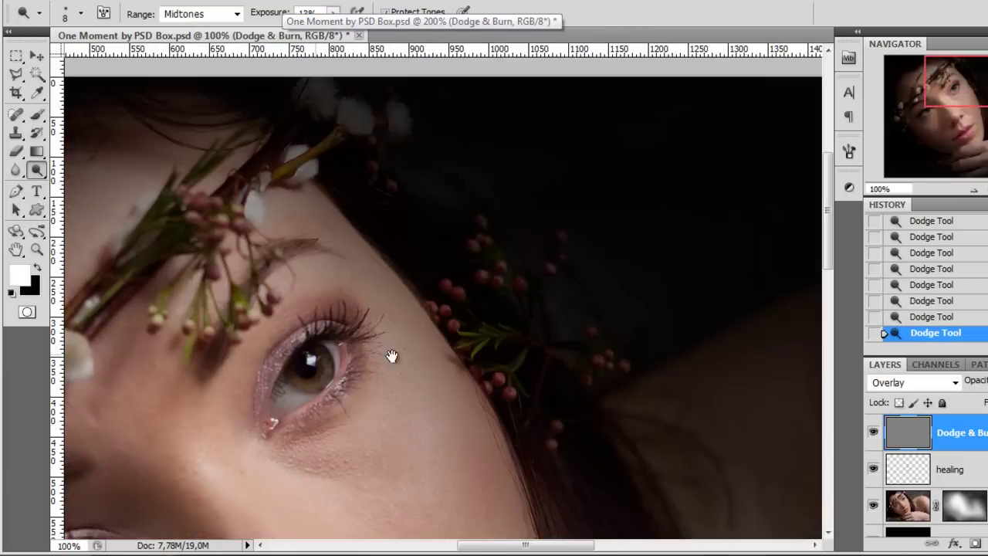
Dodge the buds, stems and leaves of the flower wreath above the lit eye at 13% exposure
left_click_drag(392, 352, 525, 321)
key("ctrl+plus")
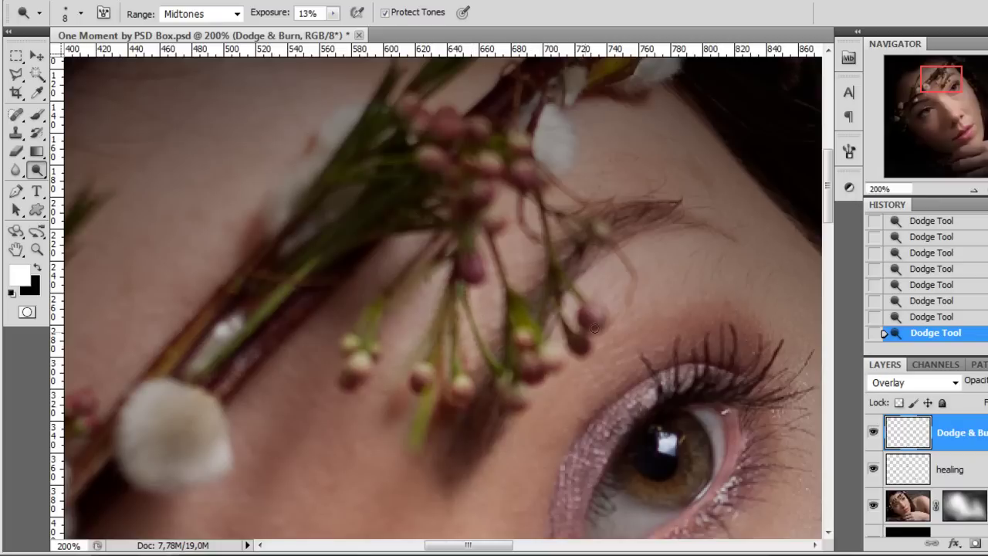
key("ctrl+minus")
key("ctrl+minus")
left_click_drag(619, 446, 581, 316)
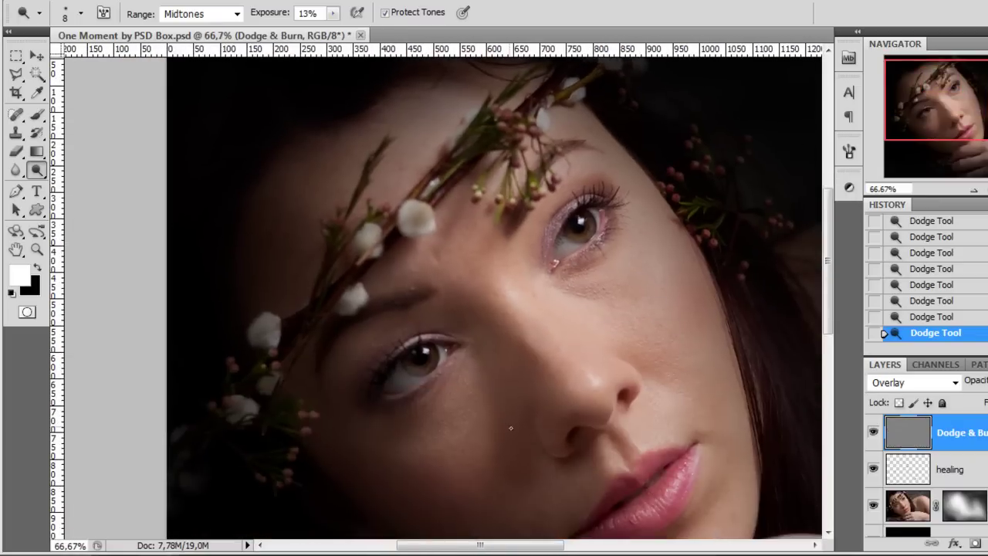
key("ctrl+minus")
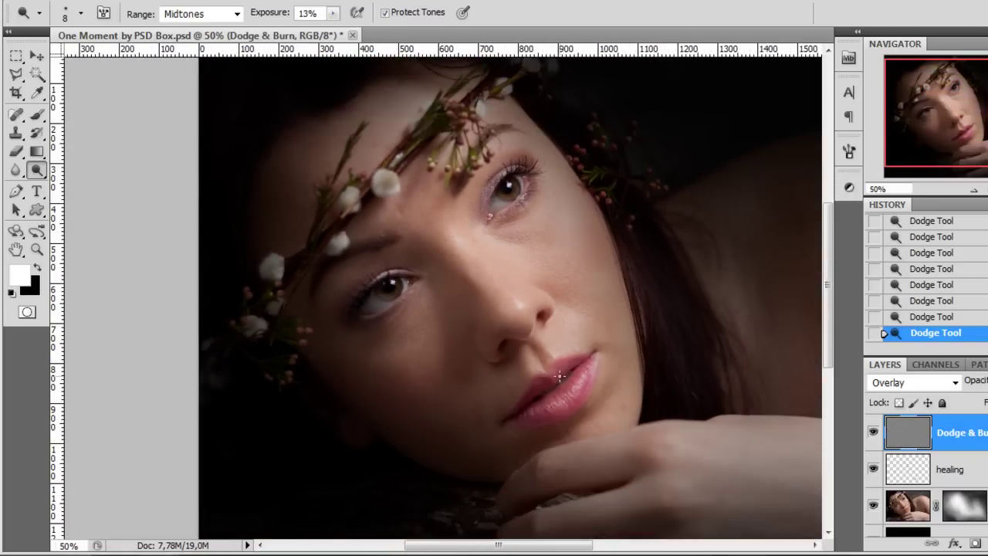
left_click_drag(542, 377, 299, 335)
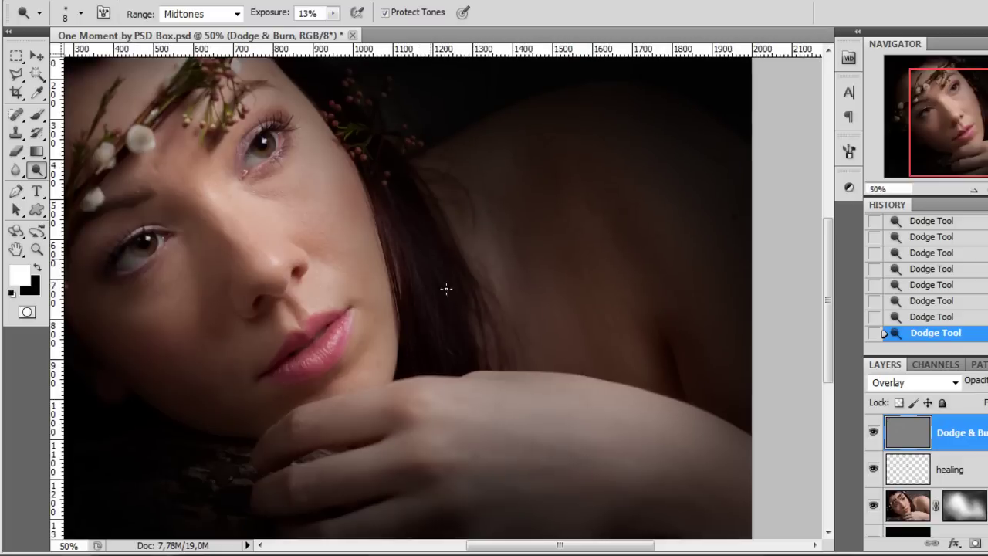
mouse_move(536, 324)
left_mouse_down()
mouse_move(635, 350)
mouse_move(536, 337)
left_mouse_up()
scroll(502, 251, "up", 4)
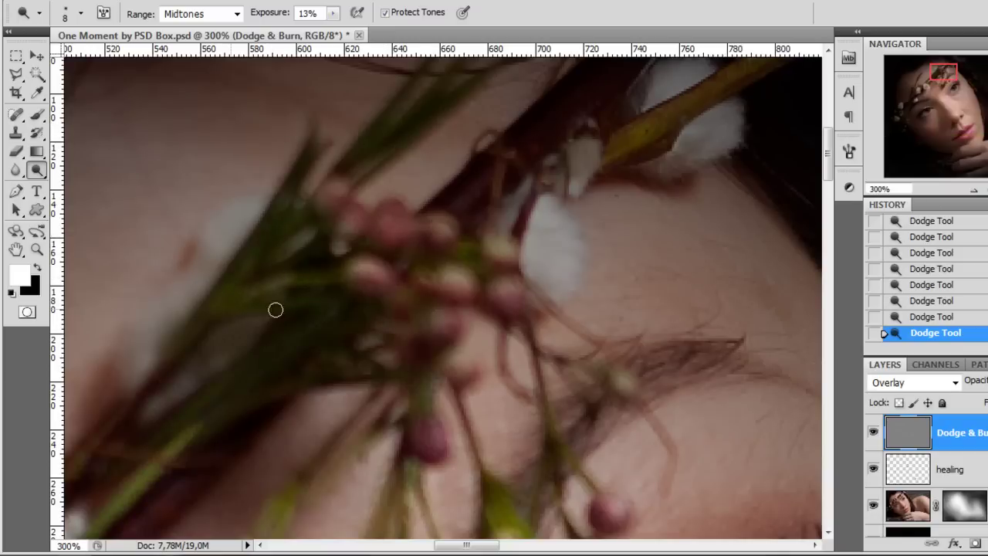
scroll(436, 330, "down", 3)
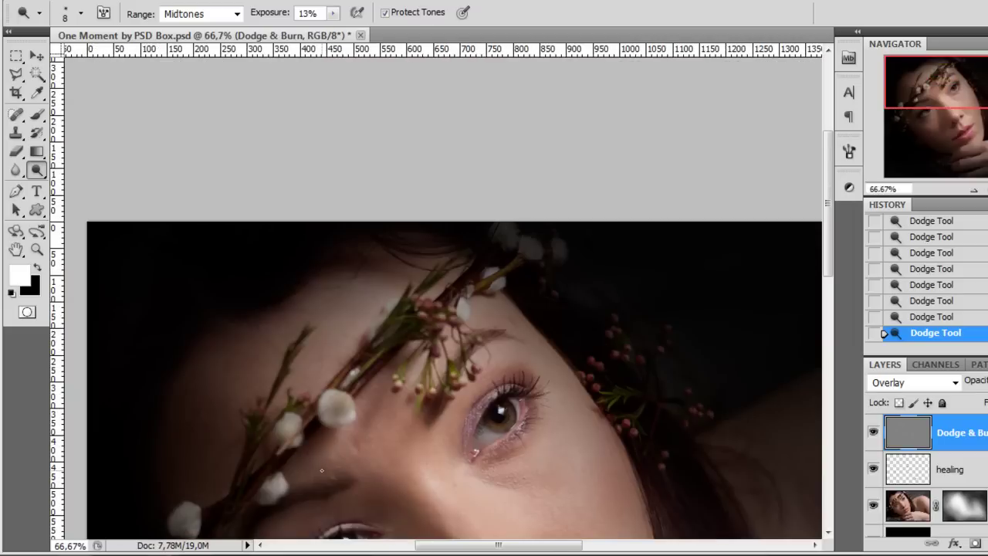
Set the Dodge brush size to 27 px and lighten the white blossoms of the wreath on the forehead
scroll(322, 470, "up", 2)
right_click(314, 346)
left_click(353, 294)
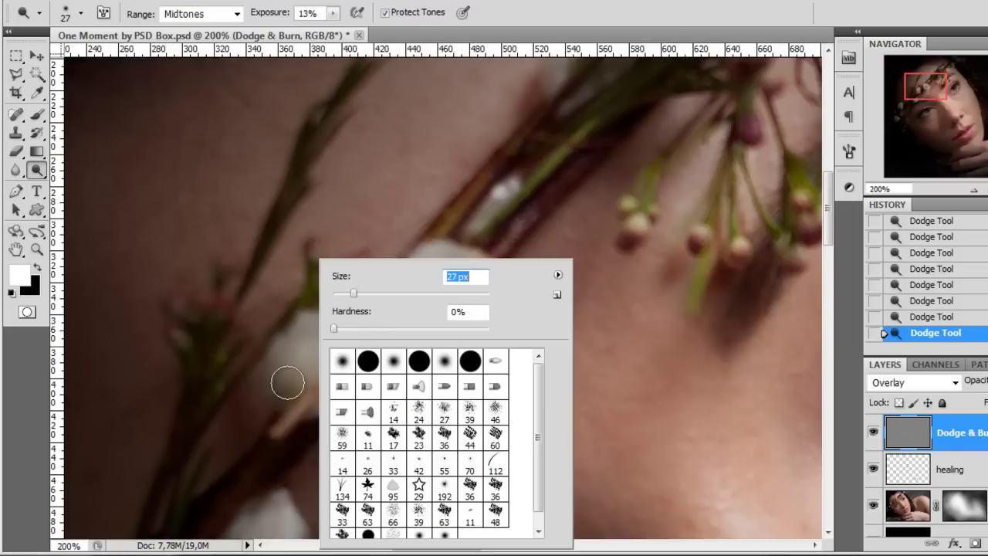
mouse_move(304, 365)
left_mouse_down()
mouse_move(291, 366)
mouse_move(332, 335)
mouse_move(320, 328)
left_mouse_up()
mouse_move(434, 313)
left_mouse_down()
mouse_move(464, 324)
mouse_move(451, 311)
mouse_move(480, 270)
mouse_move(469, 253)
mouse_move(436, 266)
mouse_move(435, 287)
mouse_move(482, 315)
mouse_move(434, 322)
left_mouse_up()
scroll(518, 314, "down", 2)
left_click_drag(524, 432, 448, 293)
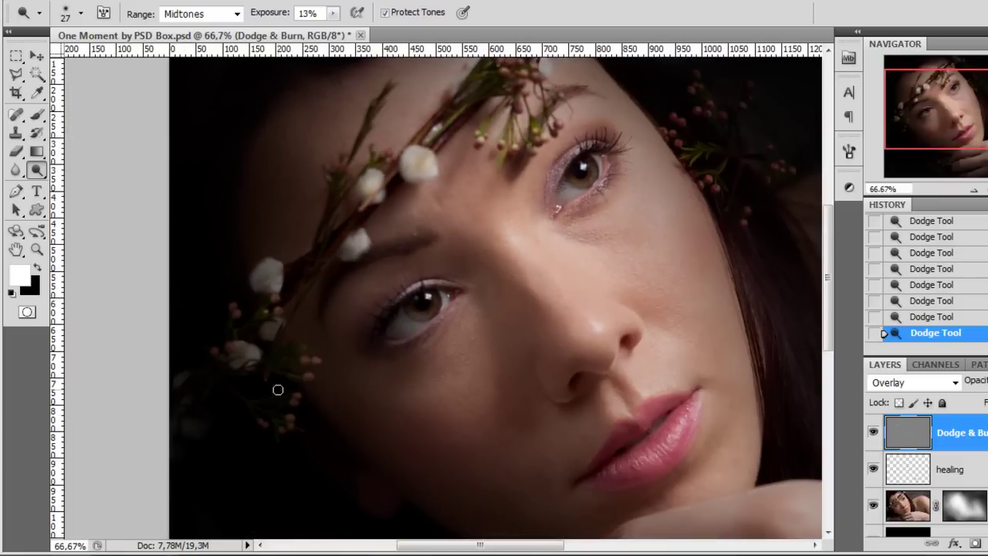
Dodge the berries and blossoms of the wreath beside the shadowed eye
scroll(278, 388, "up", 2)
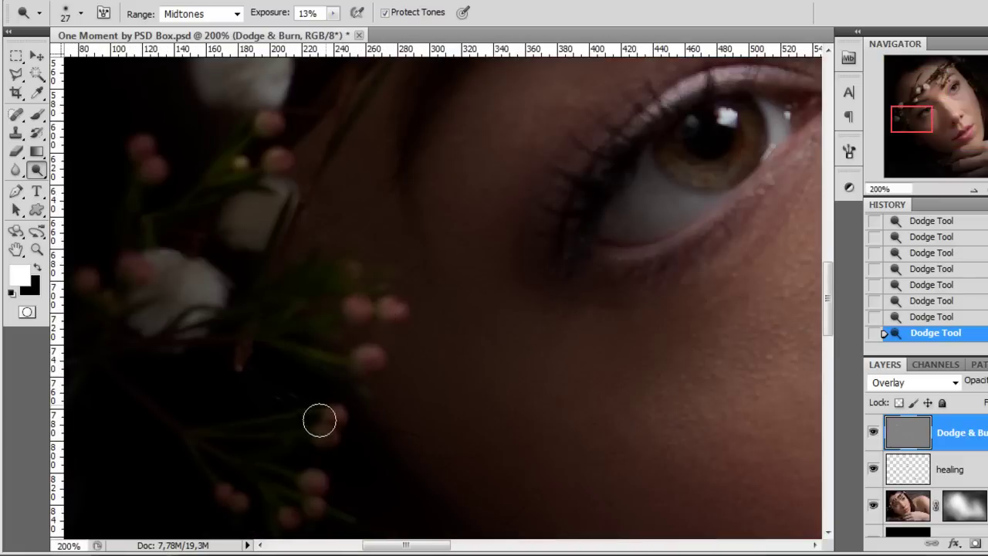
left_click_drag(434, 458, 434, 337)
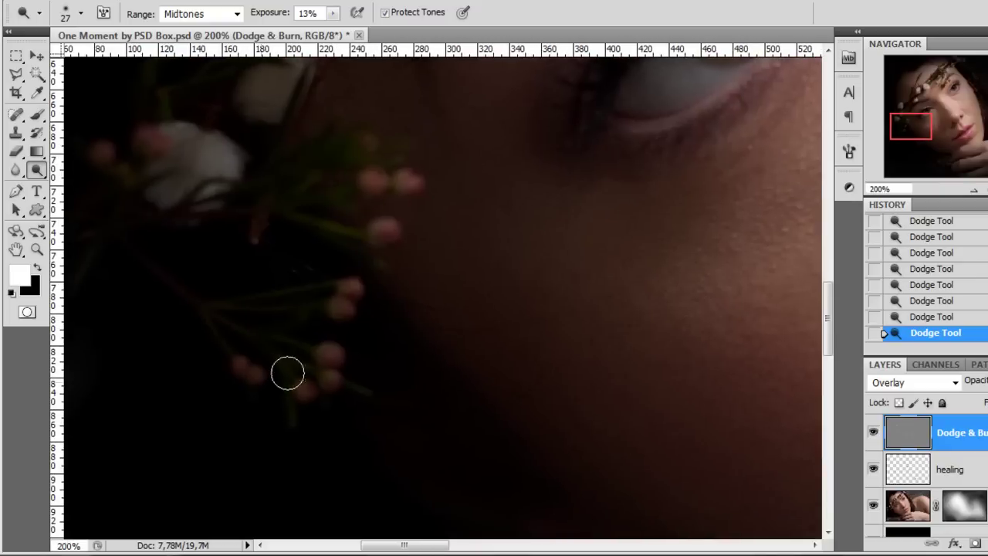
scroll(532, 337, "down", 2)
left_click_drag(532, 337, 378, 378)
scroll(378, 377, "down", 1)
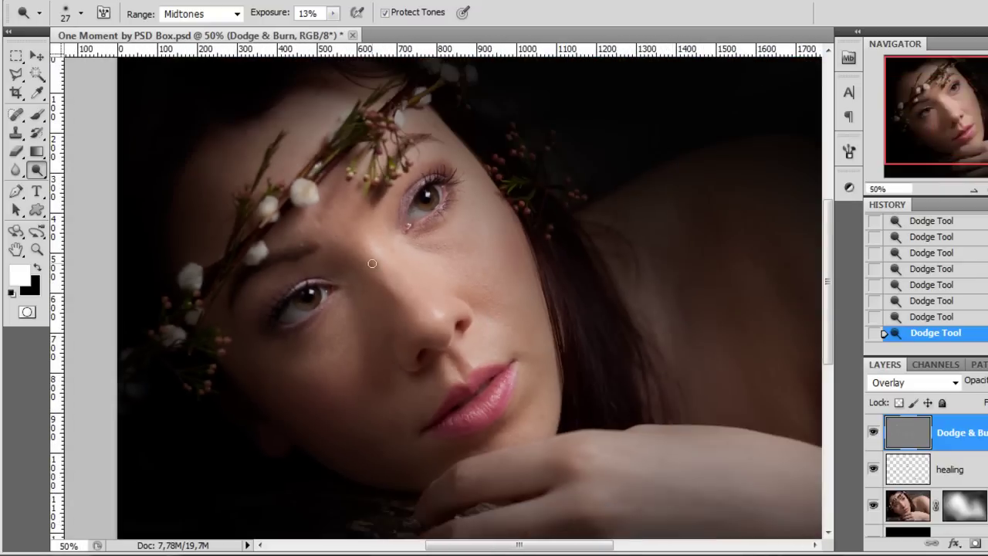
Set the Dodge brush size to 89 px and exposure to 6%, and lighten the shadowed cheek beside the nose
right_click(374, 263)
type("89")
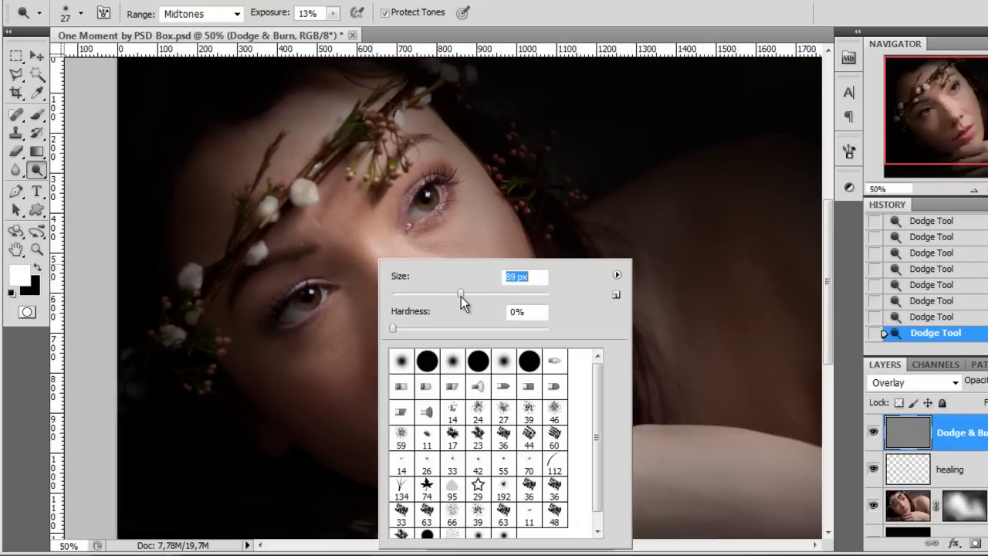
key("Return")
scroll(357, 397, "up", 2)
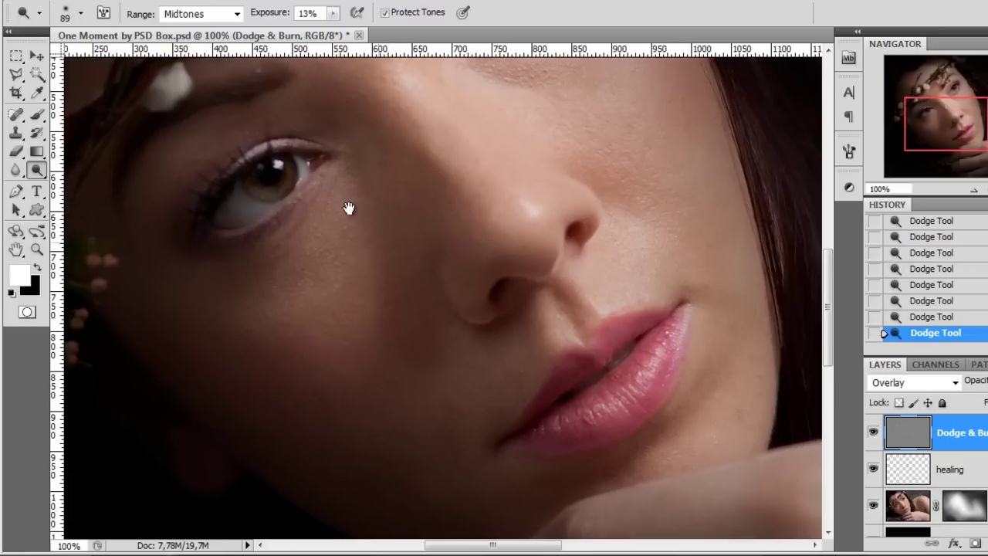
left_click_drag(348, 209, 318, 174)
left_click_drag(312, 12, 298, 14)
type("5")
key("Return")
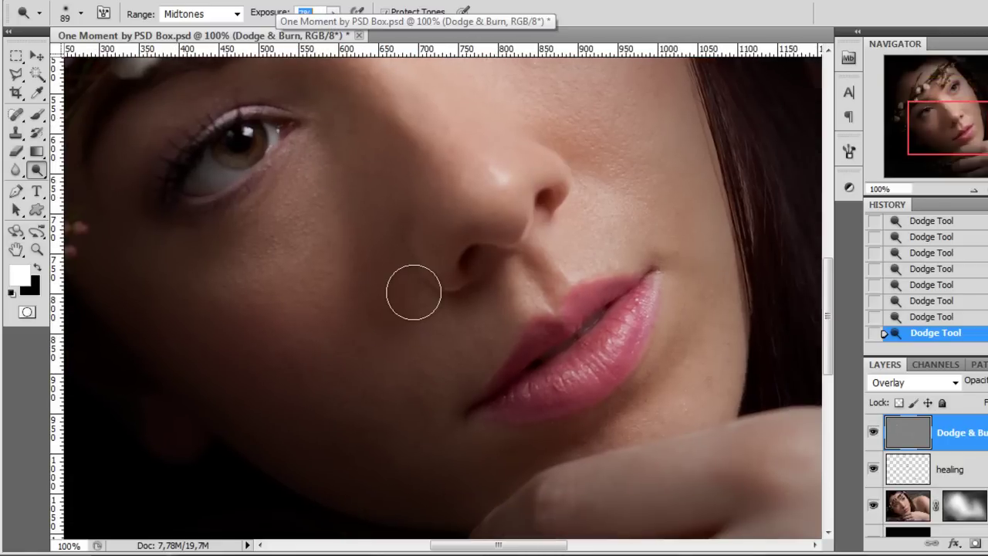
mouse_move(338, 447)
left_mouse_down()
mouse_move(392, 385)
mouse_move(402, 447)
mouse_move(439, 309)
mouse_move(380, 387)
left_mouse_up()
scroll(648, 212, "down", 1)
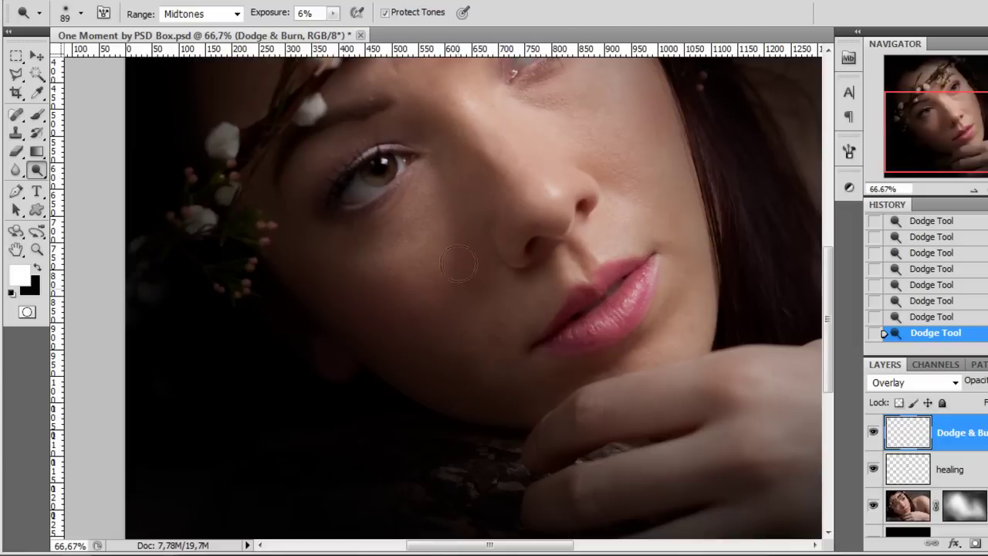
Set the Dodge brush size to 62 px and lighten the cheek skin below the lit eye
left_click_drag(503, 188, 460, 305)
right_click(444, 182)
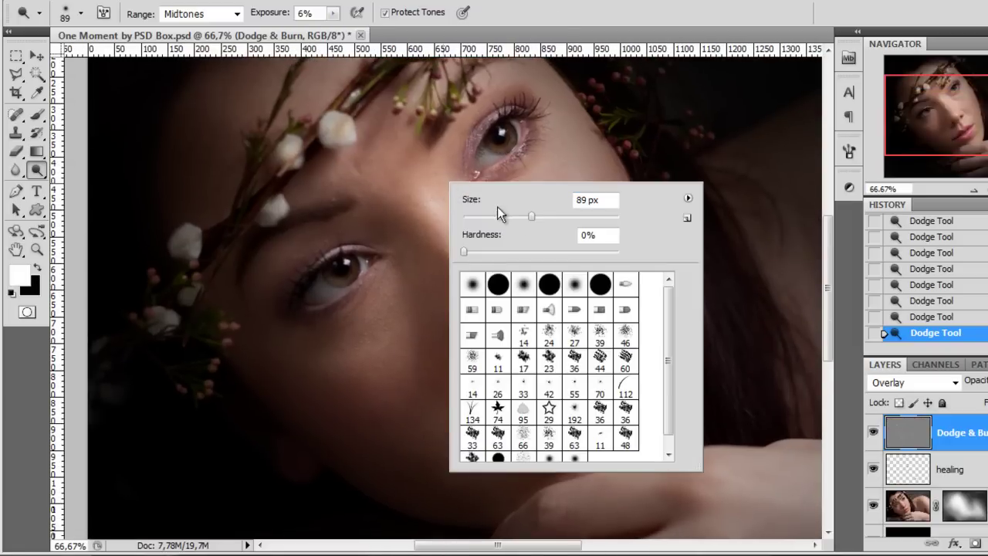
left_click(514, 216)
key("Return")
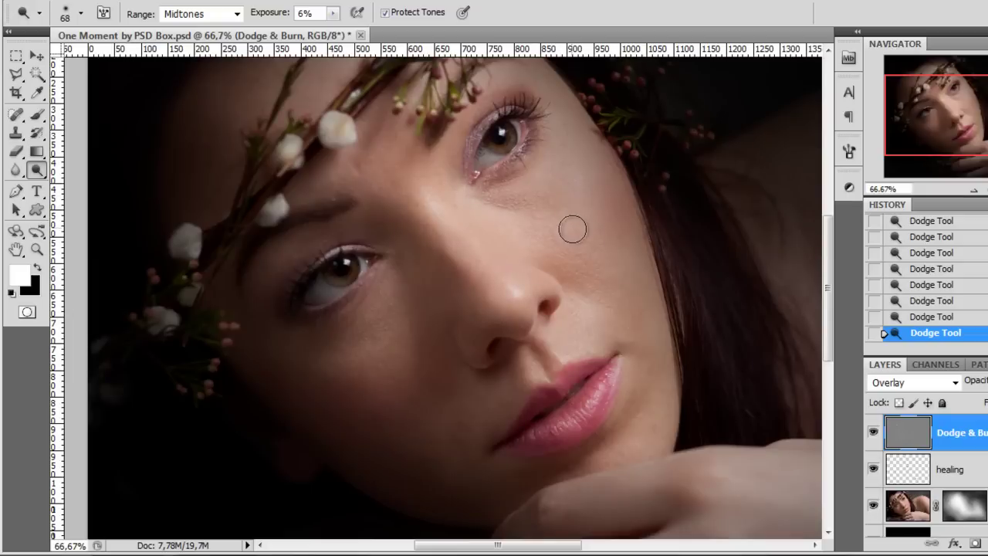
left_click_drag(573, 229, 529, 263)
right_click(536, 226)
left_click_drag(616, 256, 626, 257)
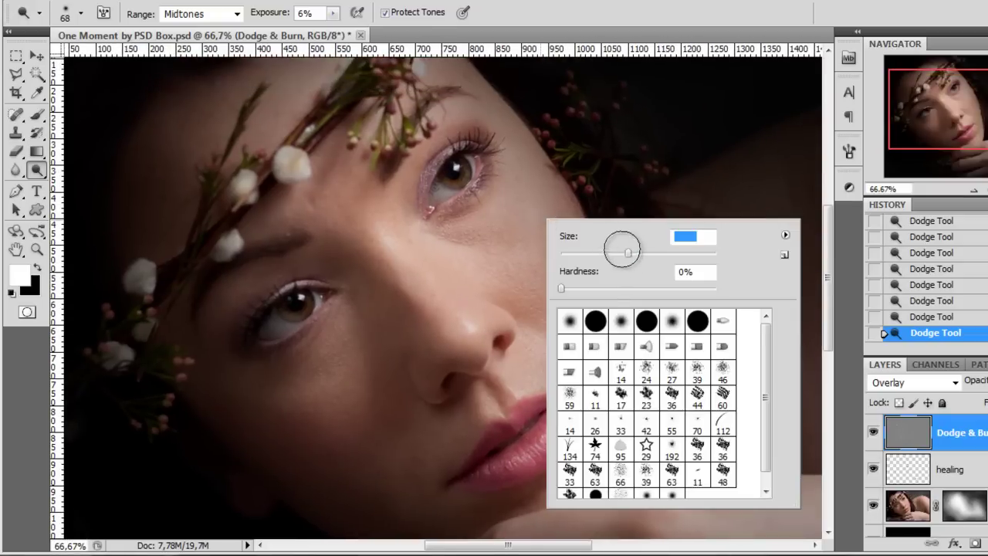
key("Return")
scroll(507, 206, "up", 2)
right_click(527, 221)
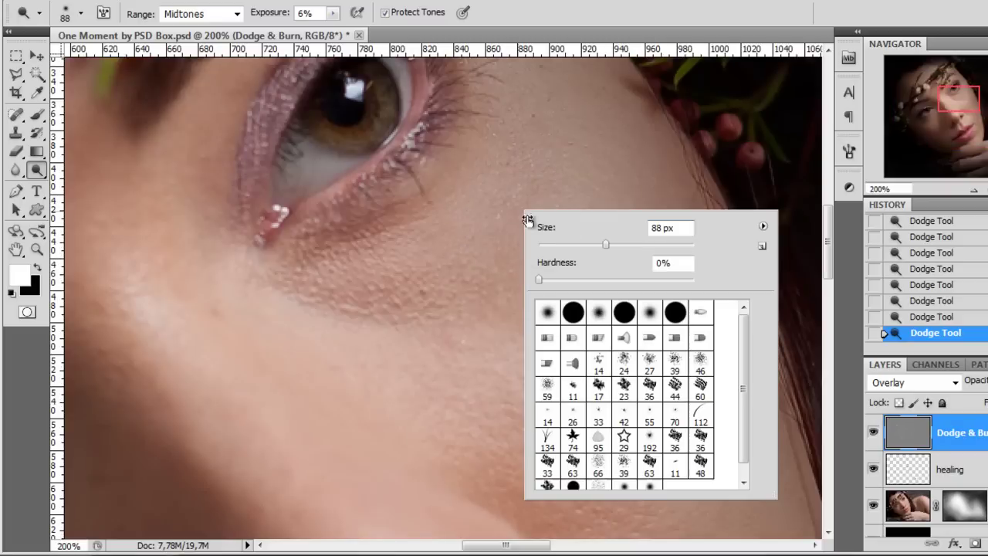
left_click(590, 245)
key("Return")
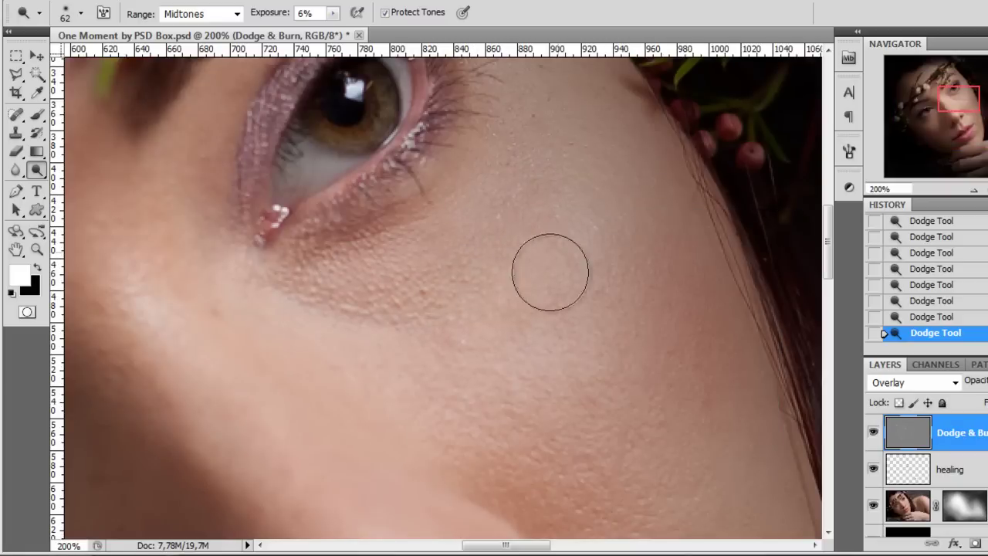
scroll(591, 266, "down", 1)
scroll(657, 319, "down", 1)
scroll(645, 327, "up", 1)
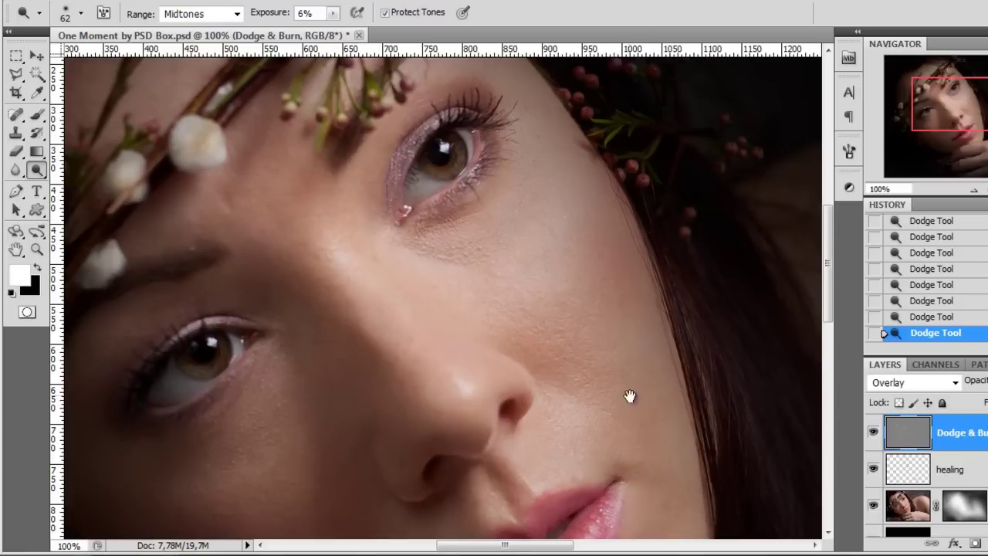
Enlarge the Dodge brush to 195 px and lighten the cheek beside the mouth and the shadowed cheek
scroll(577, 381, "down", 1)
right_click(578, 379)
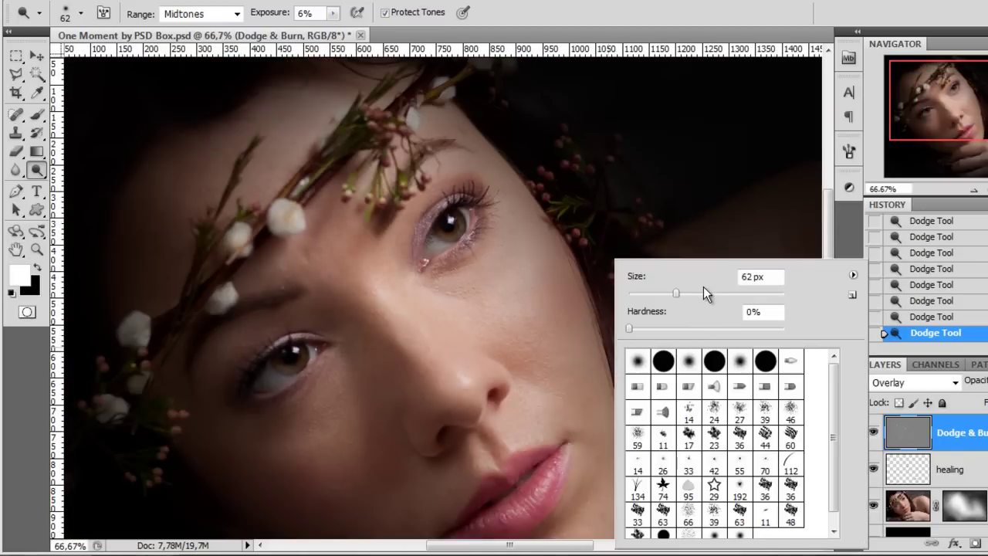
left_click(704, 294)
left_click(905, 437)
left_click_drag(589, 361, 557, 328)
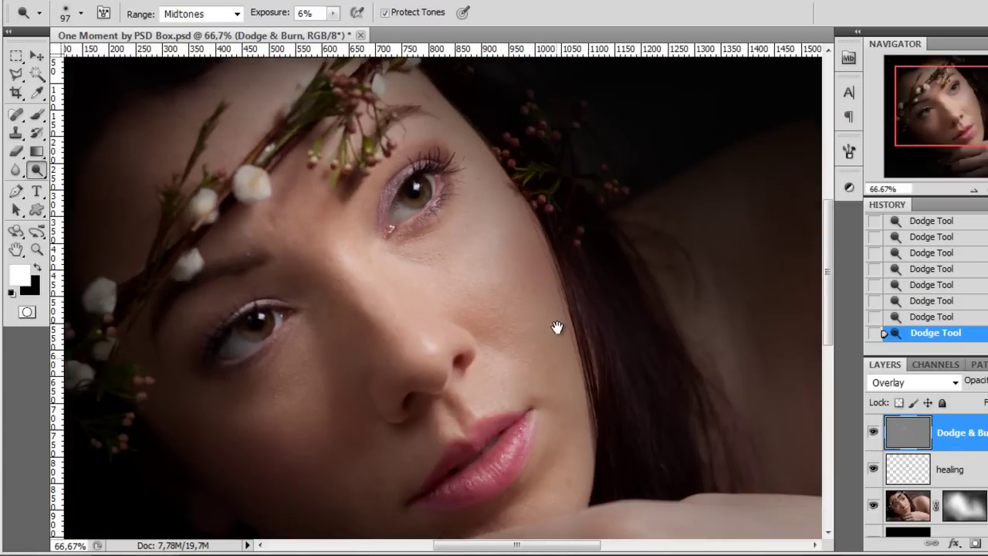
right_click(527, 289)
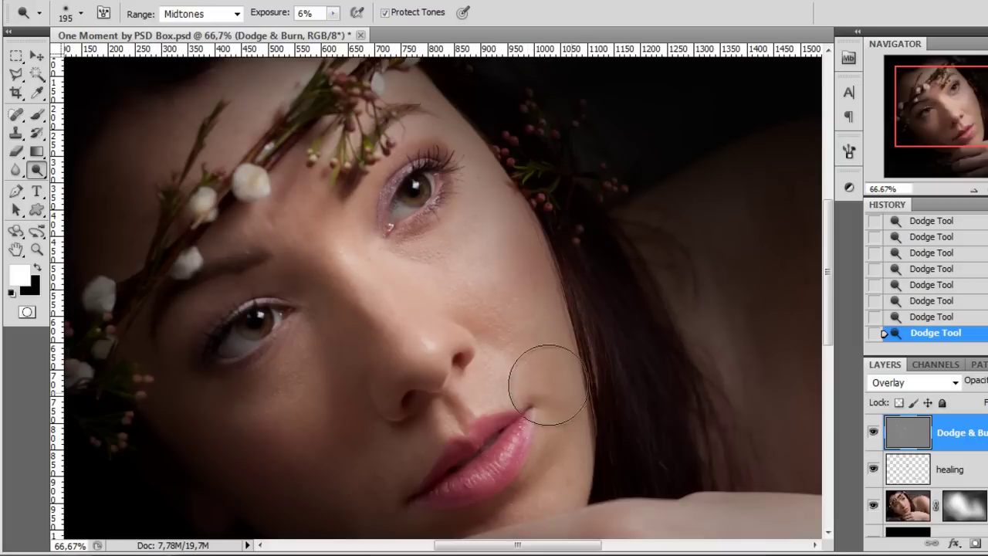
scroll(562, 326, "down", 1)
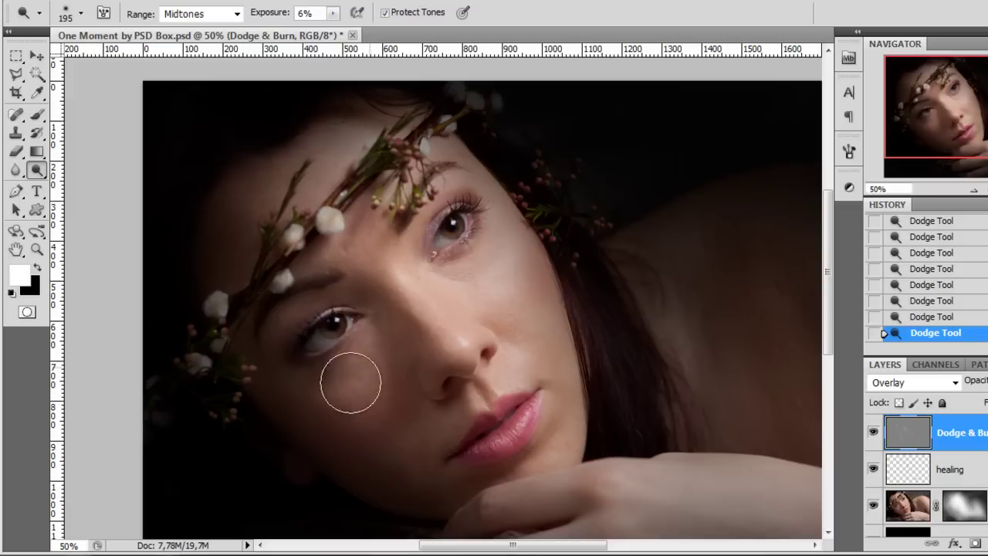
Set the Dodge brush size to 152 px and lighten the forehead above the flower wreath
right_click(475, 322)
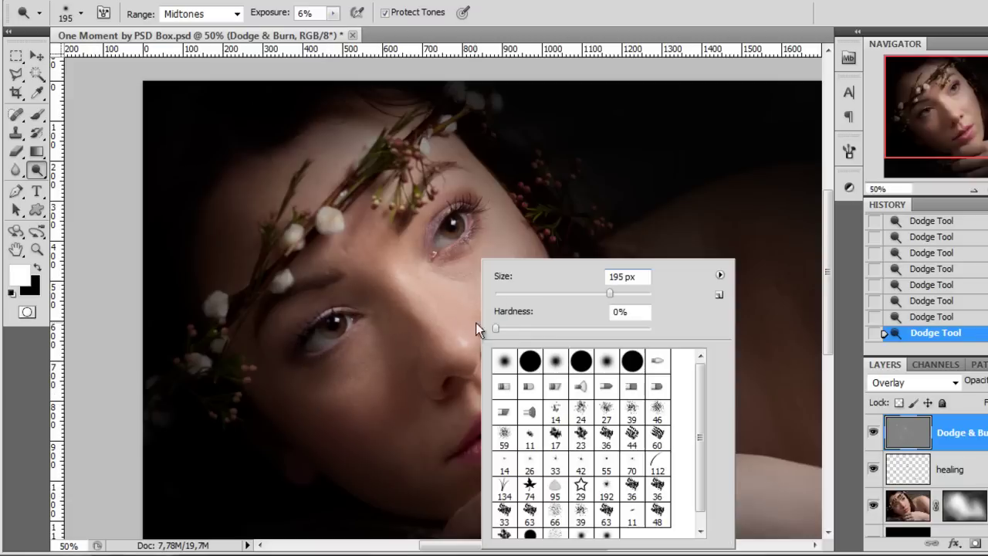
left_click(575, 294)
key("Return")
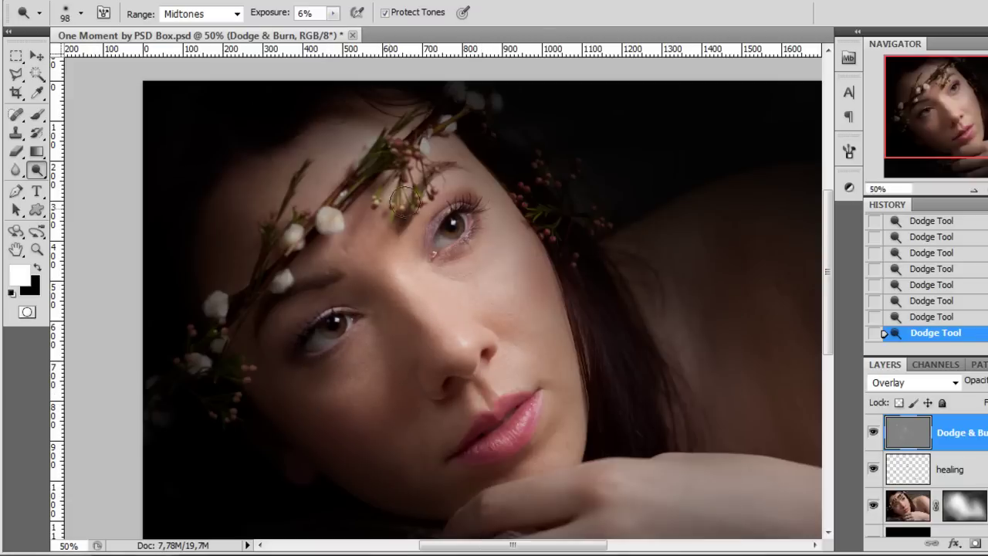
right_click(356, 147)
left_click_drag(469, 176, 489, 176)
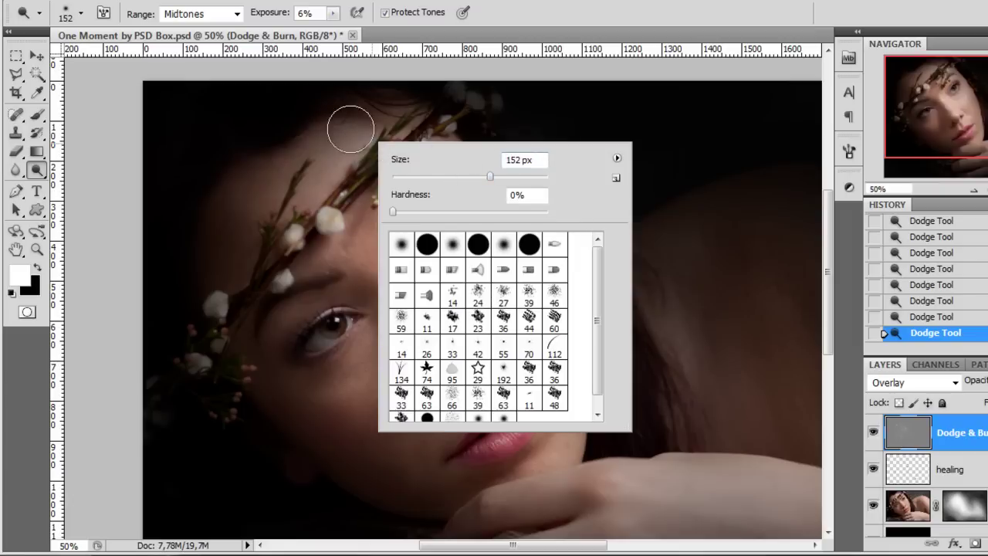
key("Return")
Dodge the fingers and back of the hand, and lighten the lips with the brush size set to 83 px
left_click_drag(648, 452, 472, 293)
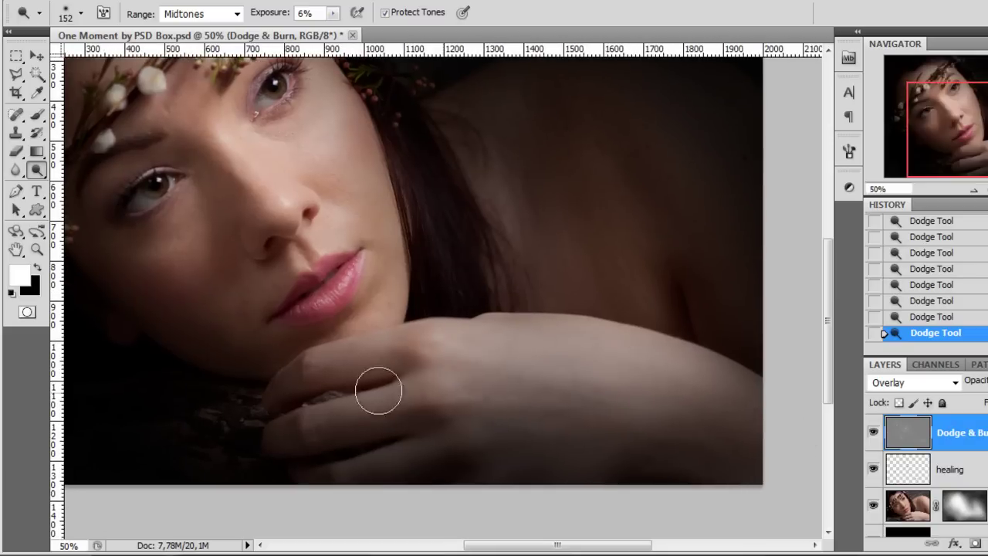
left_click_drag(543, 344, 565, 428)
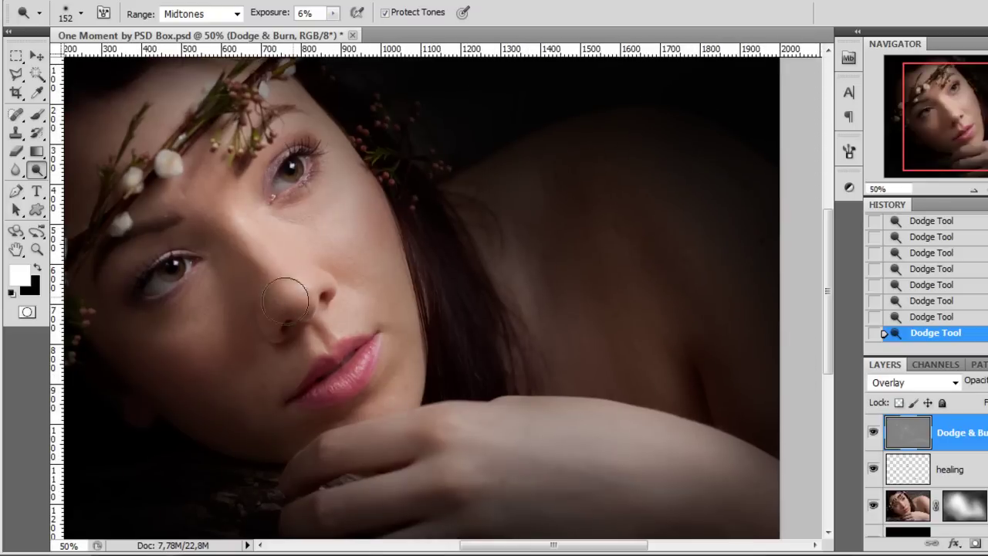
right_click(424, 335)
left_click(506, 295)
key("Return")
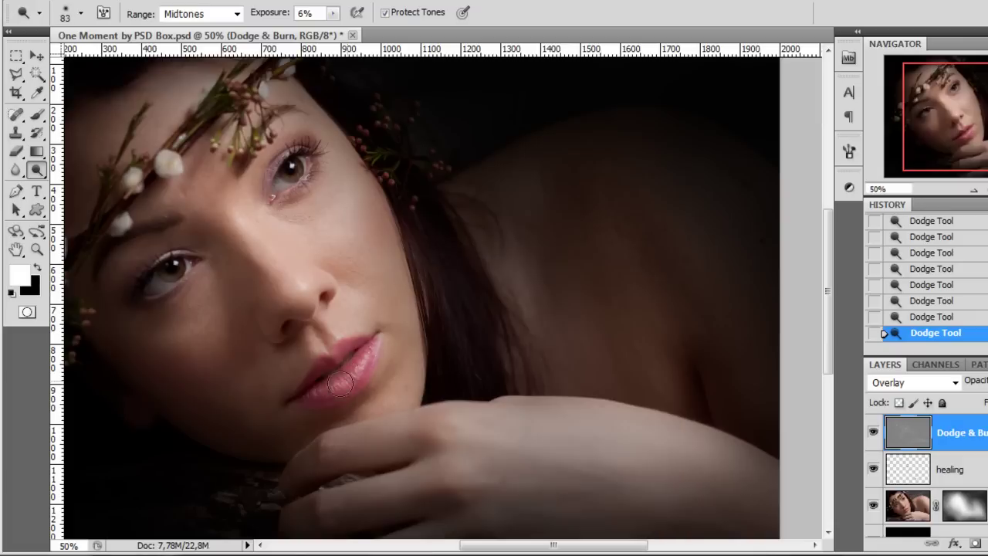
Set the Dodge brush size to 10 px and exposure to 12%, and lighten the iris of the shadowed eye
scroll(159, 267, "up", 5)
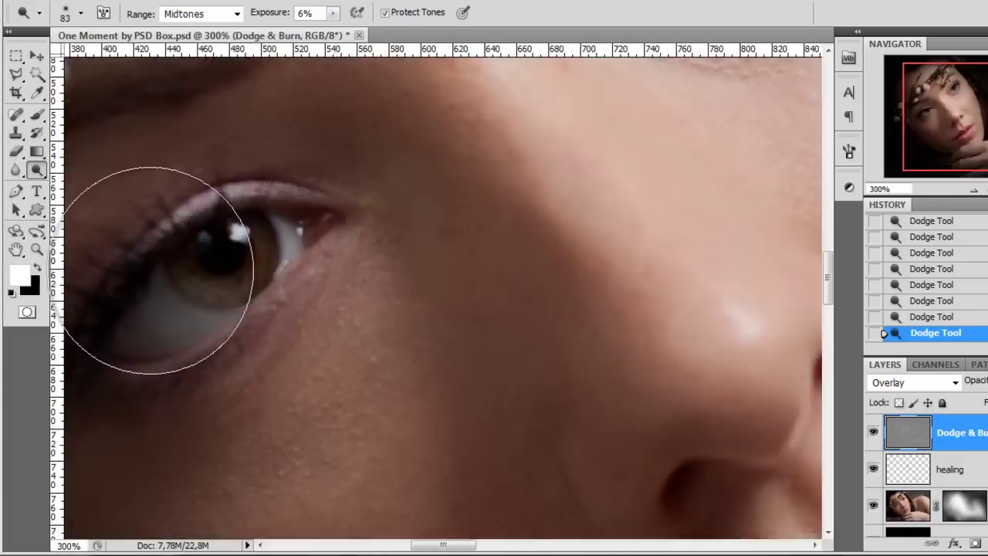
right_click(467, 227)
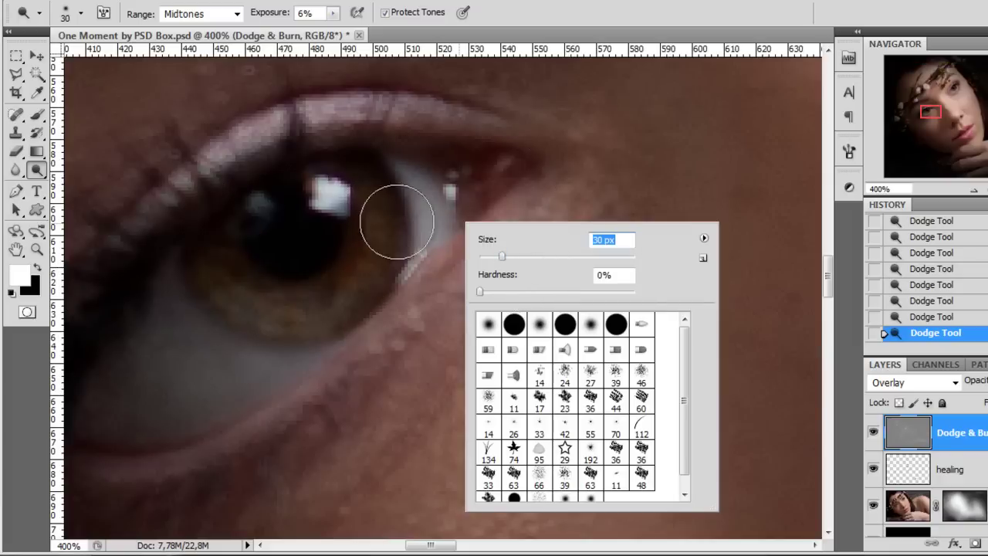
left_click(484, 257)
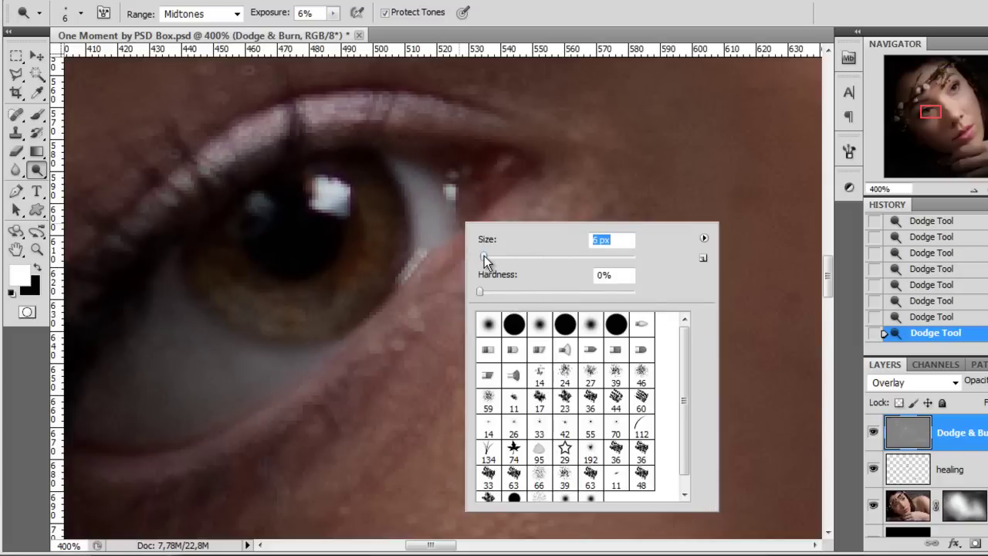
left_click(315, 9)
type("12")
left_click_drag(347, 266, 274, 290)
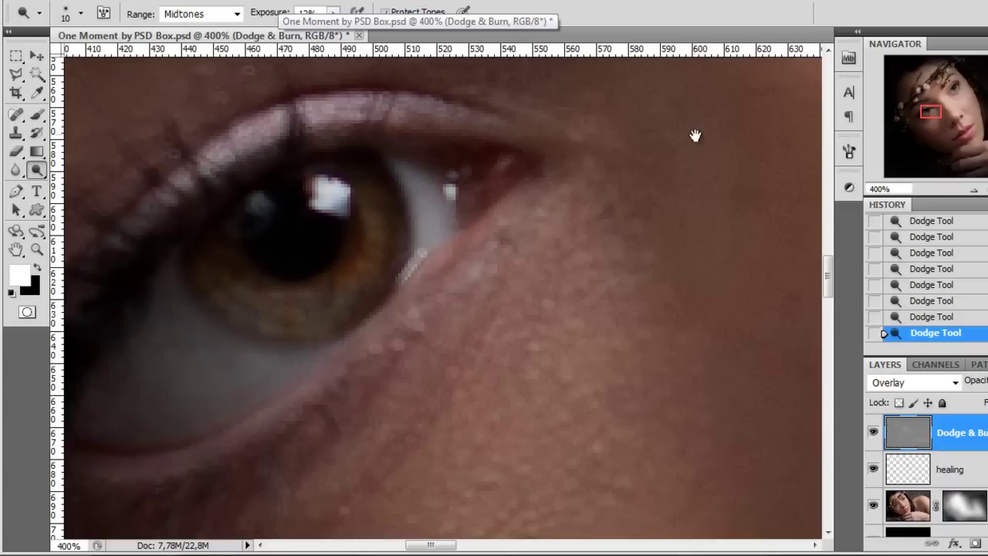
Dodge the iris of the lit eye around the pupil with the 10 px brush at 12% exposure
left_click_drag(695, 134, 360, 435)
left_click_drag(540, 290, 314, 481)
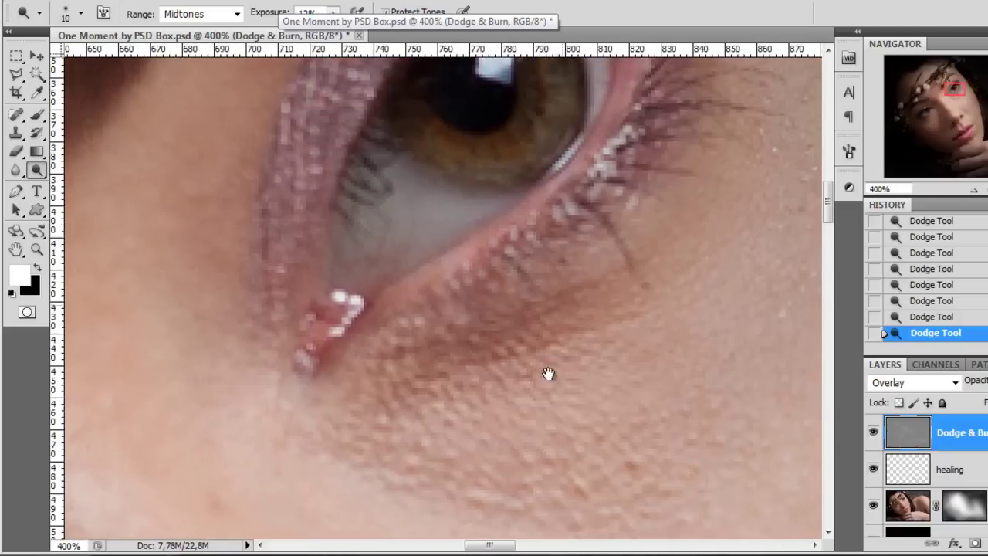
left_click_drag(557, 193, 514, 362)
left_click_drag(429, 400, 454, 299)
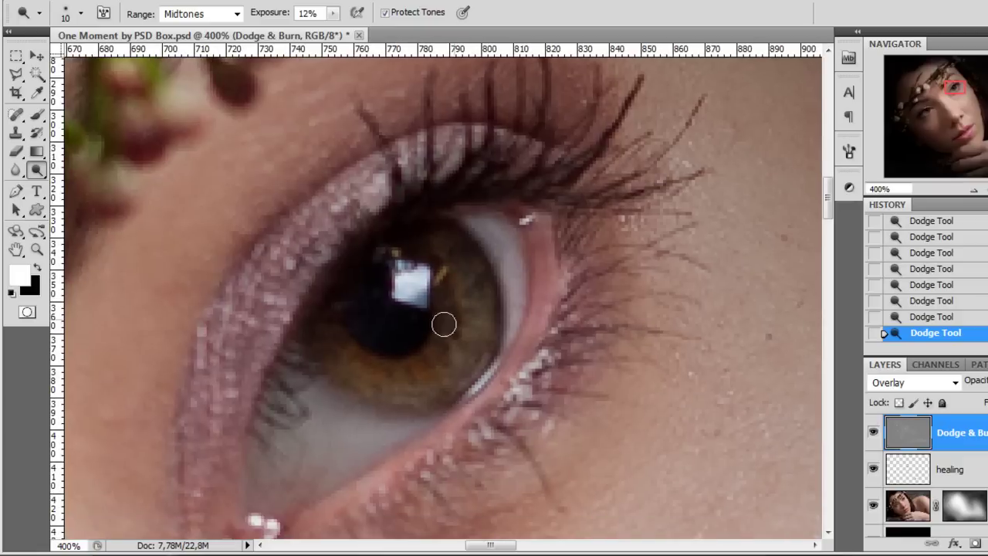
mouse_move(353, 349)
left_mouse_down()
mouse_move(393, 373)
mouse_move(469, 281)
mouse_move(448, 324)
mouse_move(362, 357)
mouse_move(449, 359)
mouse_move(464, 277)
left_mouse_up()
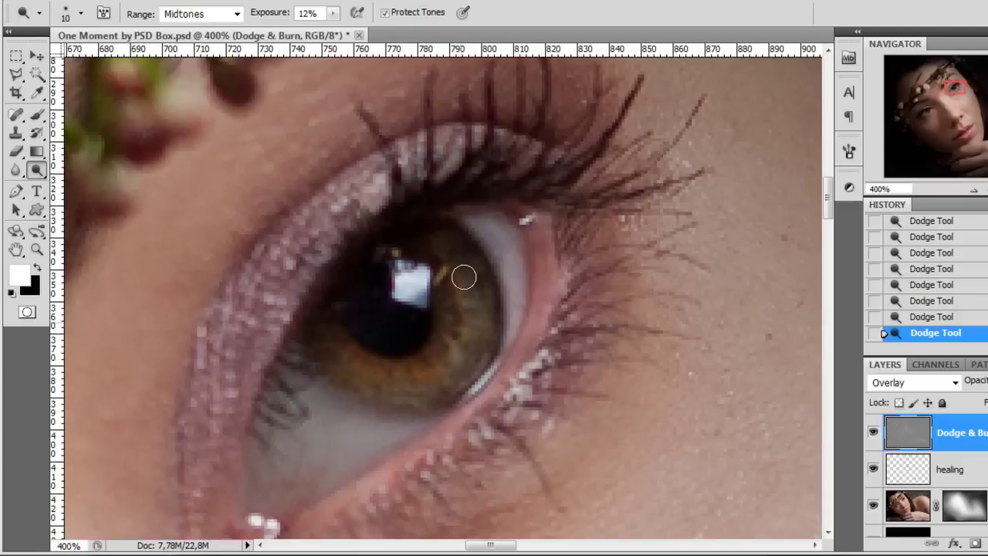
Dodge the white and the upper and lower eyelids of the shadowed eye with the 10 px brush
scroll(402, 347, "down", 6)
scroll(458, 314, "up", 2)
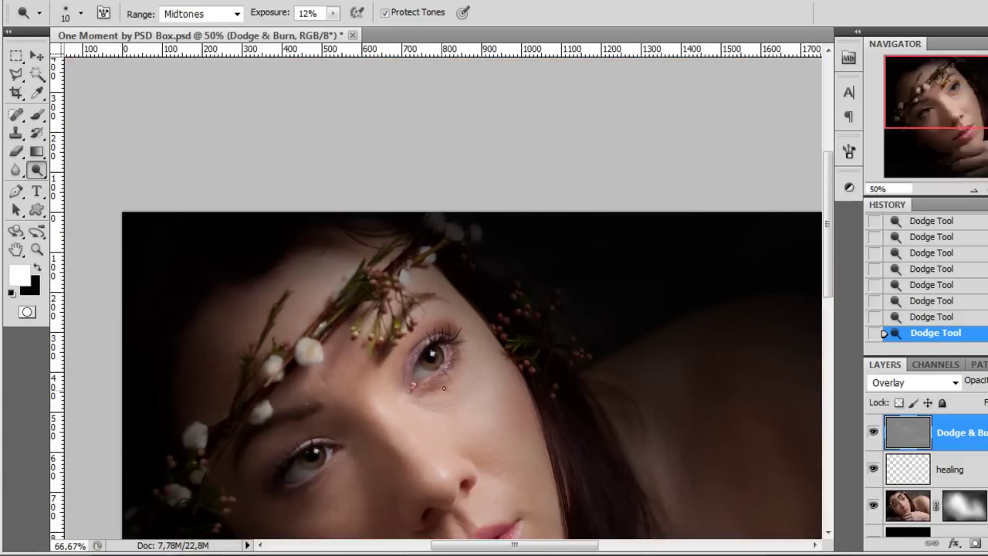
left_click_drag(446, 348, 400, 384)
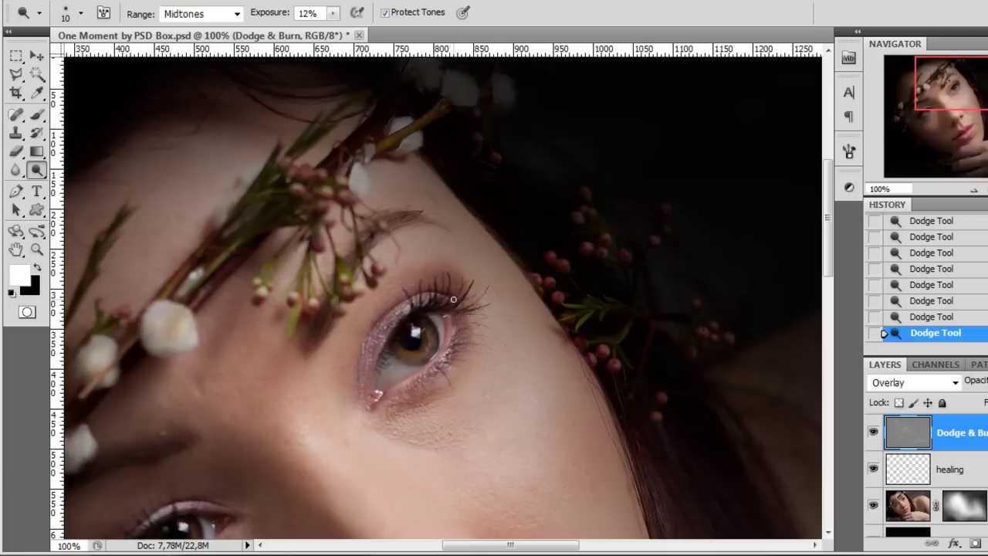
left_click_drag(320, 481, 492, 243)
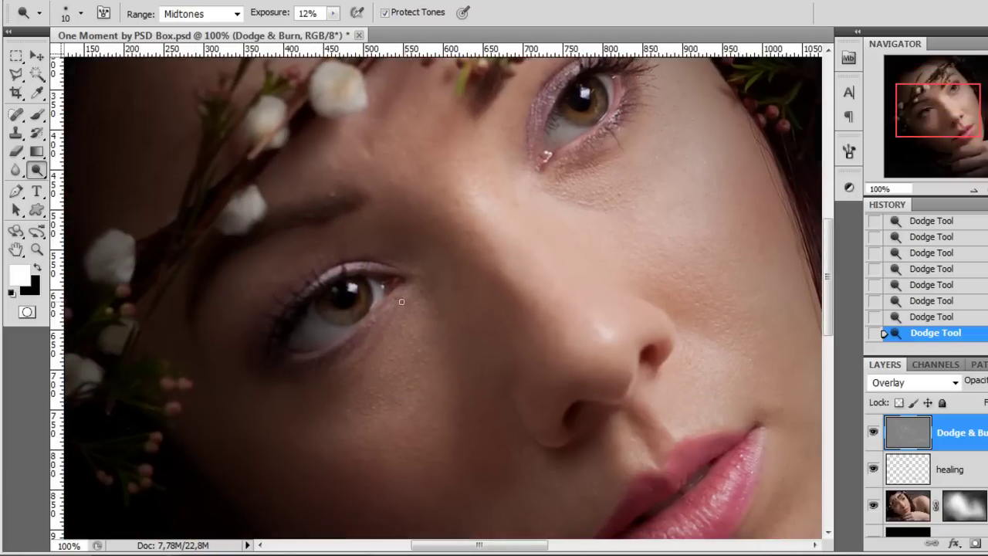
left_click_drag(343, 342, 338, 344)
left_click_drag(277, 353, 382, 272)
left_click_drag(267, 325, 401, 275)
left_click_drag(339, 271, 319, 283)
scroll(398, 311, "down", 3)
scroll(321, 257, "up", 2)
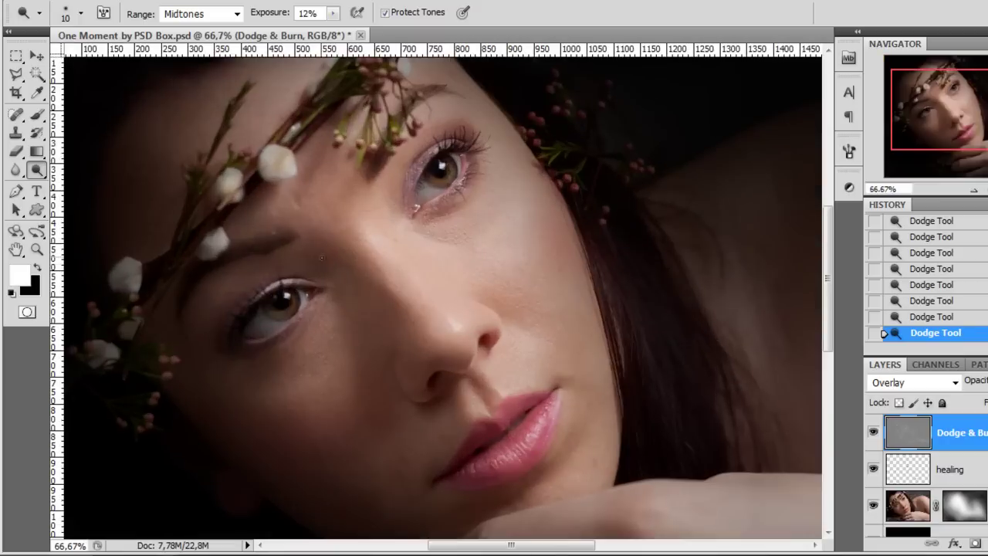
Hide and show the Dodge & Burn layer repeatedly to compare the portrait with and without the highlights
left_click(875, 432)
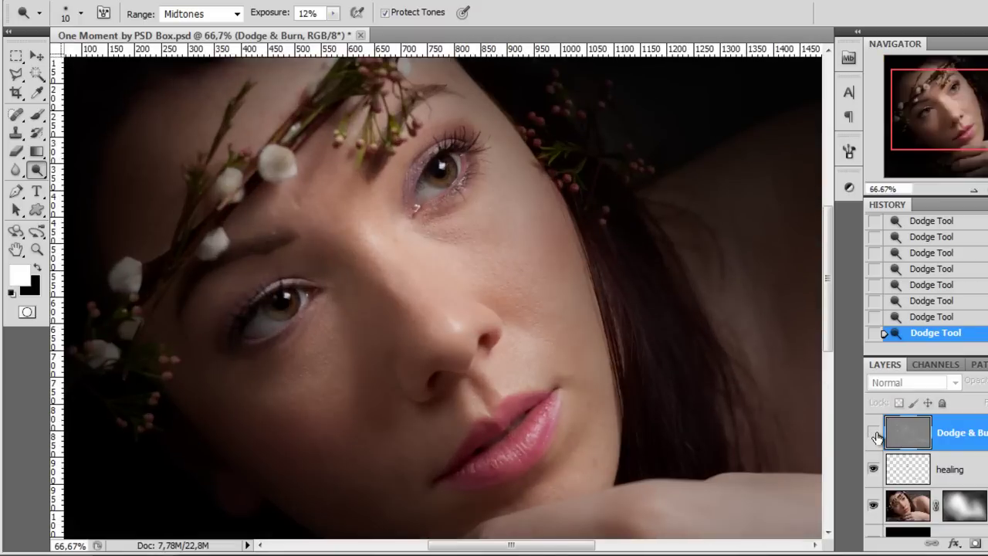
left_click(875, 432)
left_click(874, 433)
left_click(875, 432)
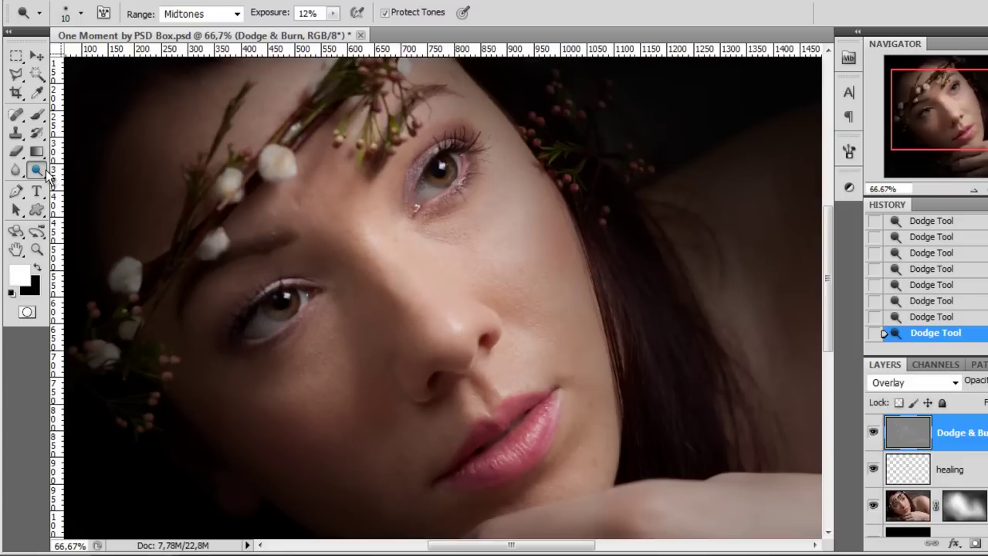
Inspect the Burn tool's exposure setting and switch to the Move tool
left_click_drag(46, 176, 130, 181)
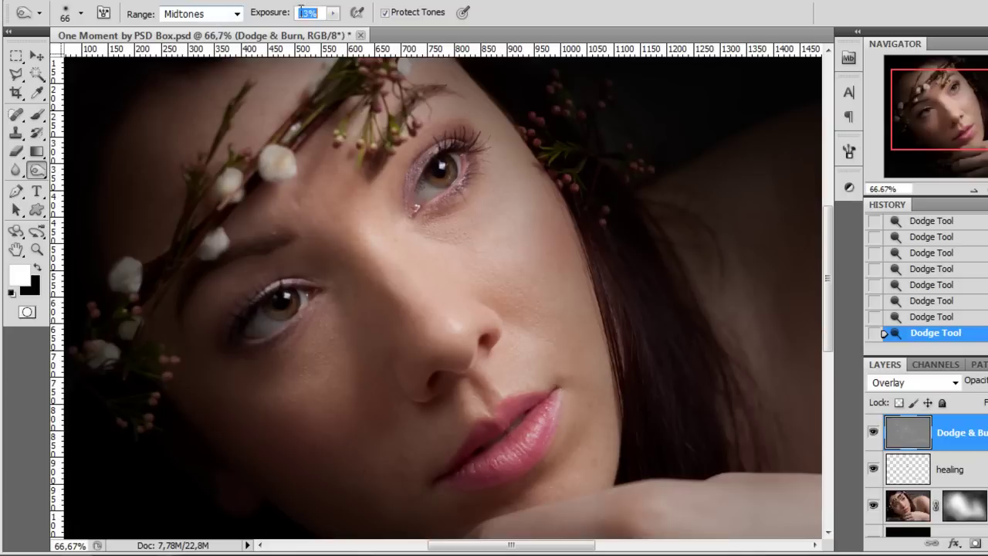
left_click_drag(333, 15, 337, 16)
scroll(323, 17, "up", 1)
left_click(36, 56)
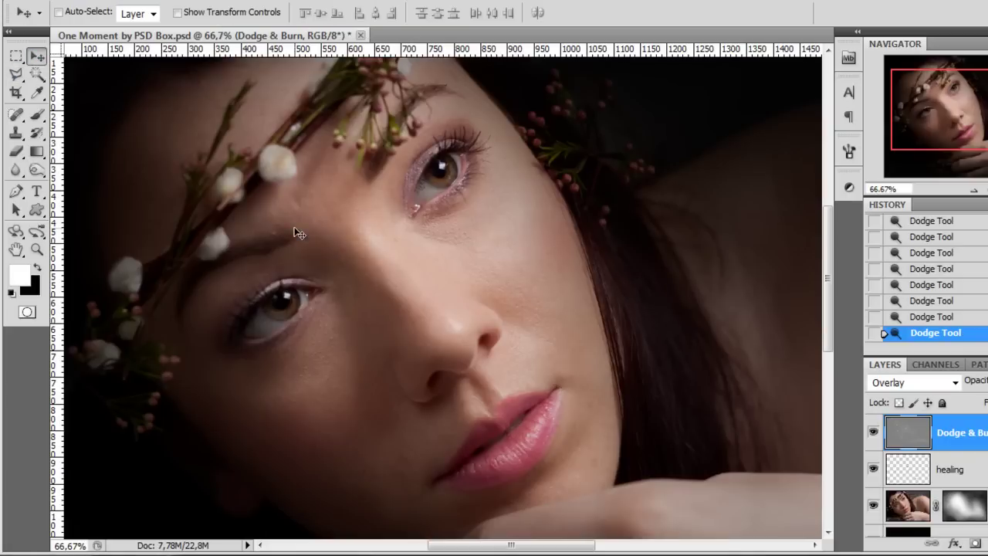
Burn the lash line, inner corner and lid edges of the shadowed eye with an 11 px brush at 15% exposure
scroll(260, 346, "up", 1)
left_click(36, 170)
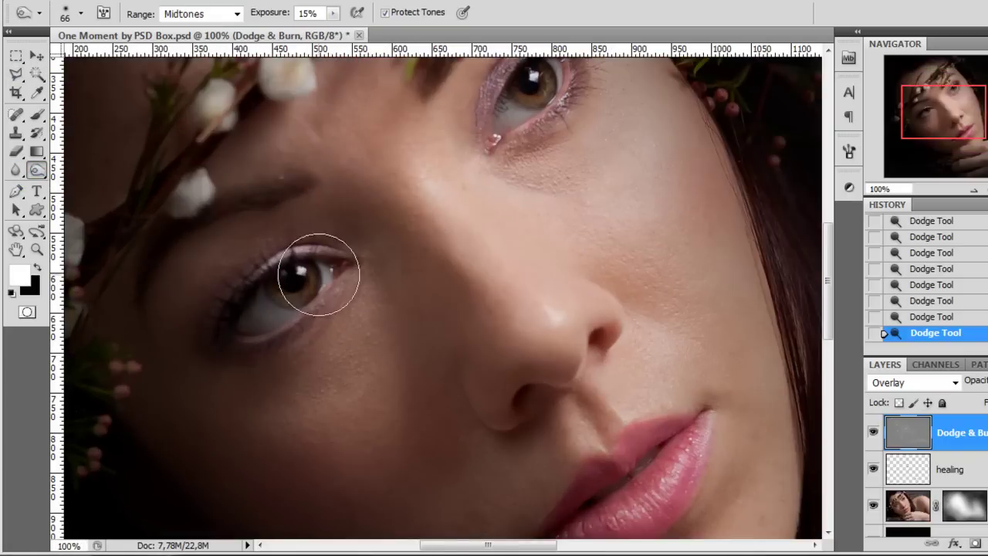
scroll(309, 285, "up", 2)
right_click(437, 262)
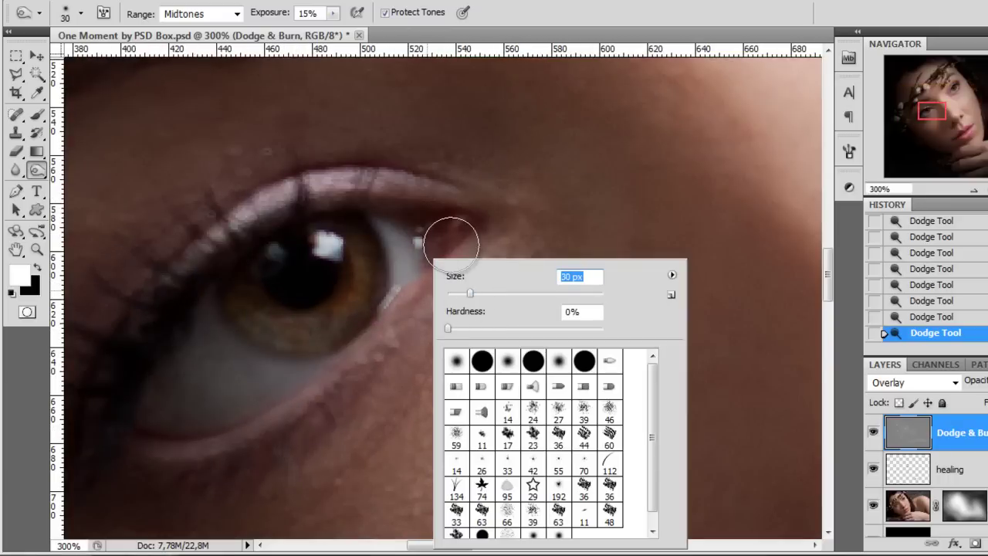
left_click(456, 294)
mouse_move(469, 248)
left_mouse_down()
mouse_move(334, 398)
mouse_move(216, 460)
left_mouse_up()
left_click(179, 474)
mouse_move(412, 192)
left_mouse_down()
mouse_move(456, 214)
mouse_move(363, 164)
left_mouse_up()
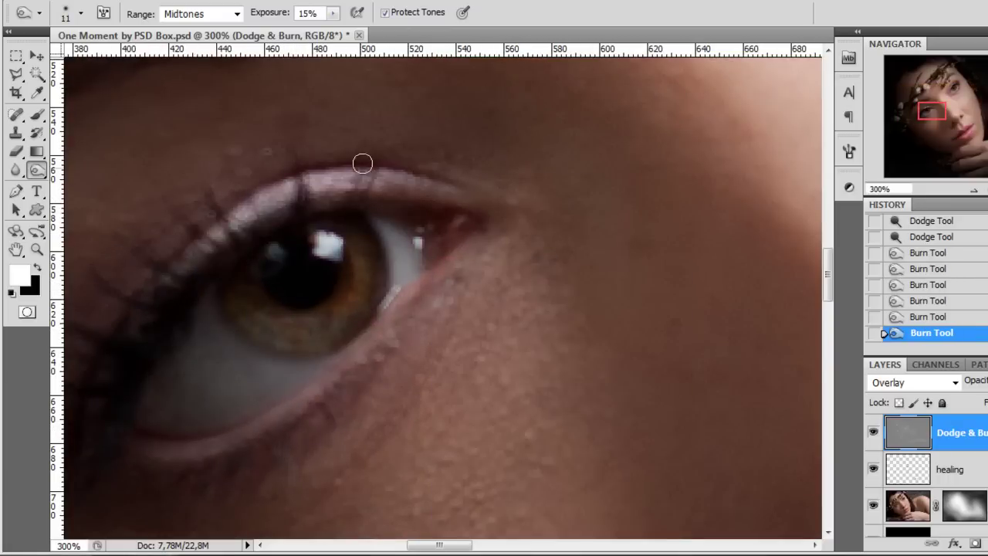
left_click(260, 192)
scroll(254, 214, "down", 1)
left_click_drag(192, 237, 179, 332)
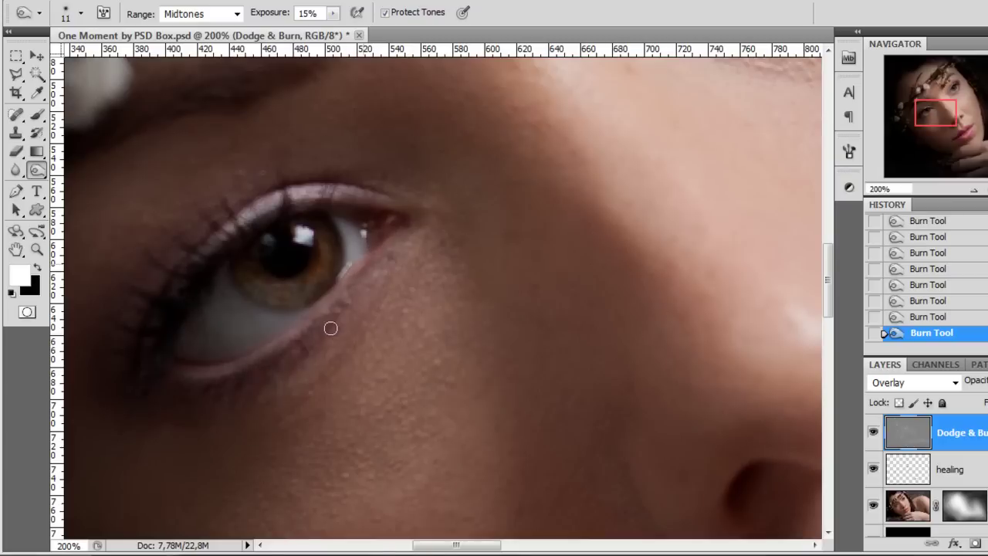
Burn the shaded nostril and the crease beneath it with the 11 px brush at 12% exposure
left_click_drag(575, 331, 322, 194)
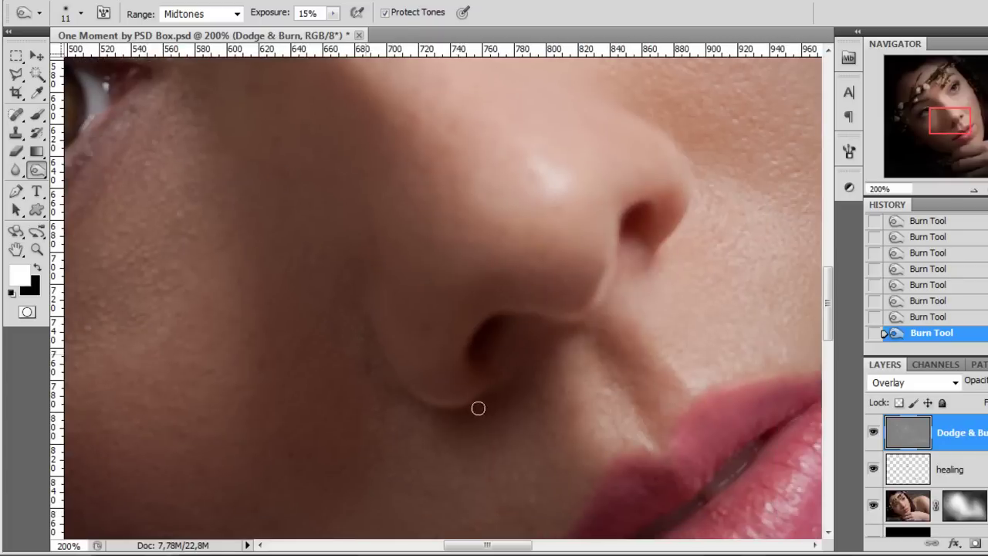
left_click_drag(325, 13, 276, 27)
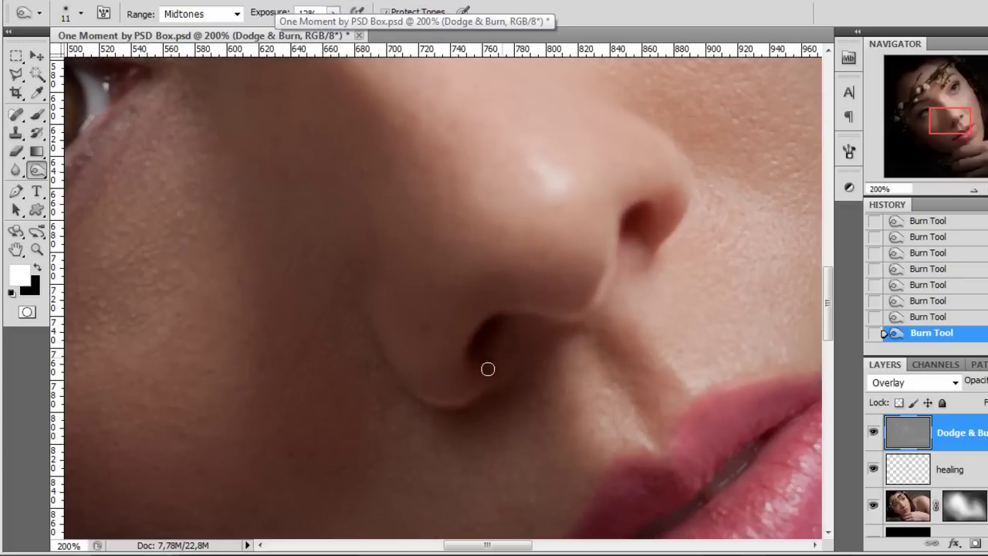
Enlarge the Burn brush to 45 px and darken the shaded skin around the nose and mouth at 12% exposure
key("ctrl+minus")
left_click_drag(631, 341, 481, 316)
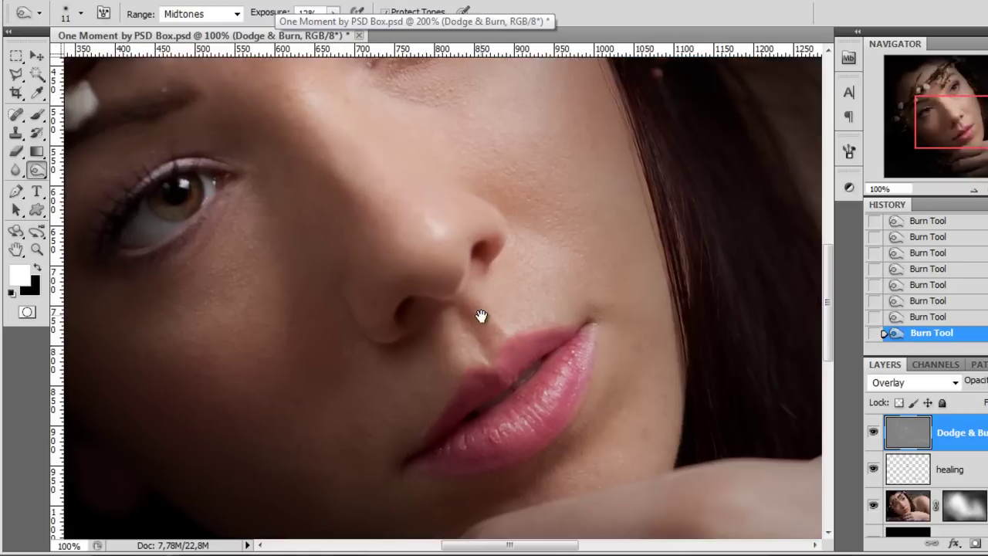
right_click(540, 260)
left_click(609, 293)
left_click(589, 293)
key("Return")
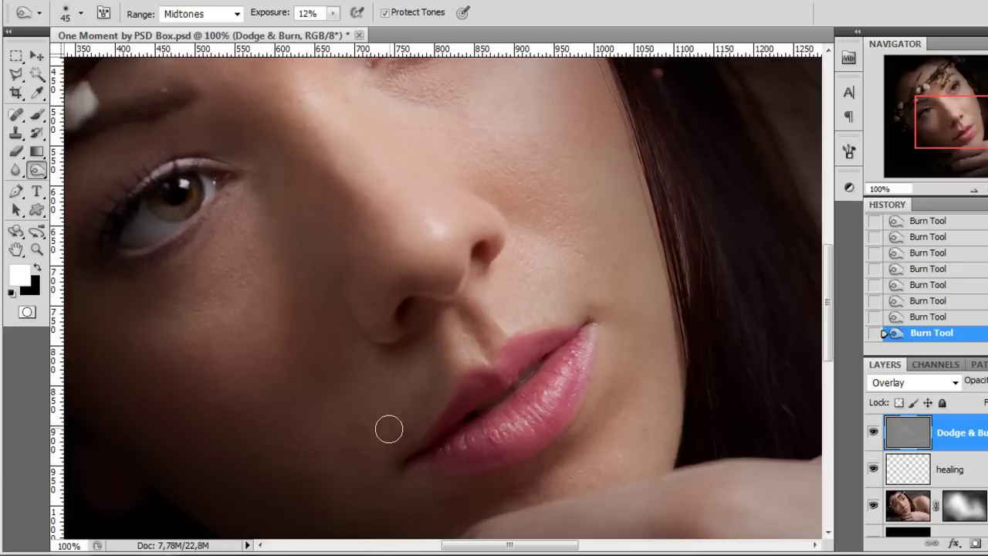
Undo the last two burn strokes and burn around the mouth again at 9% exposure
key("ctrl+alt+z")
key("ctrl+alt+z")
left_click(311, 9)
key("Down")
key("Down")
key("Down")
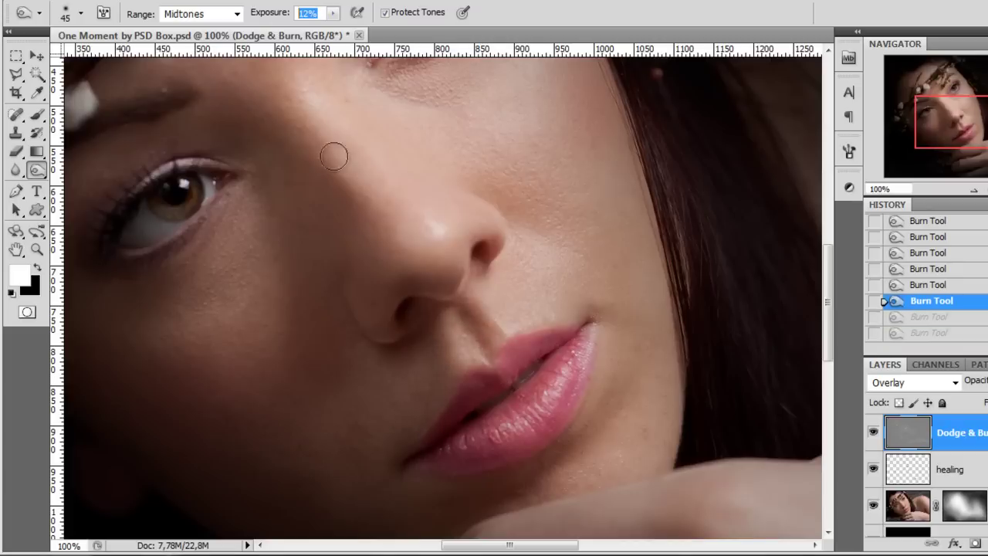
left_click_drag(547, 317, 565, 324)
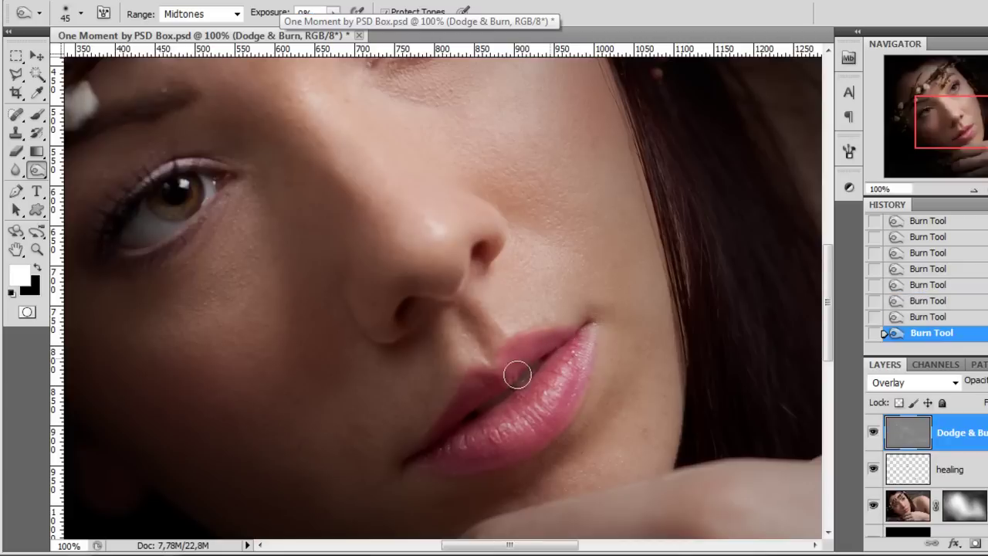
Burn the line between the lips with a 22 px brush and the lower lip's edge with a 30 px brush
right_click(512, 399)
left_click(547, 294)
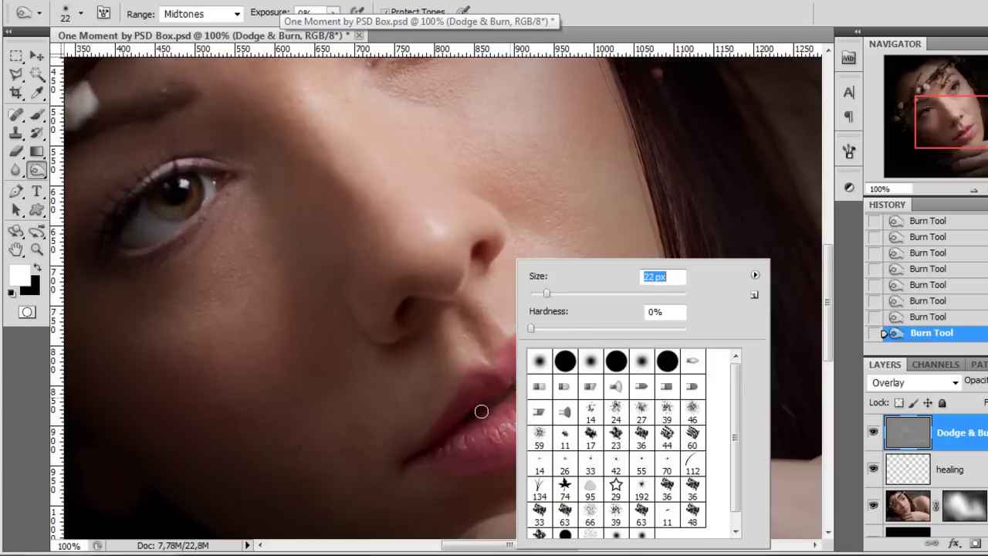
key("Return")
right_click(521, 430)
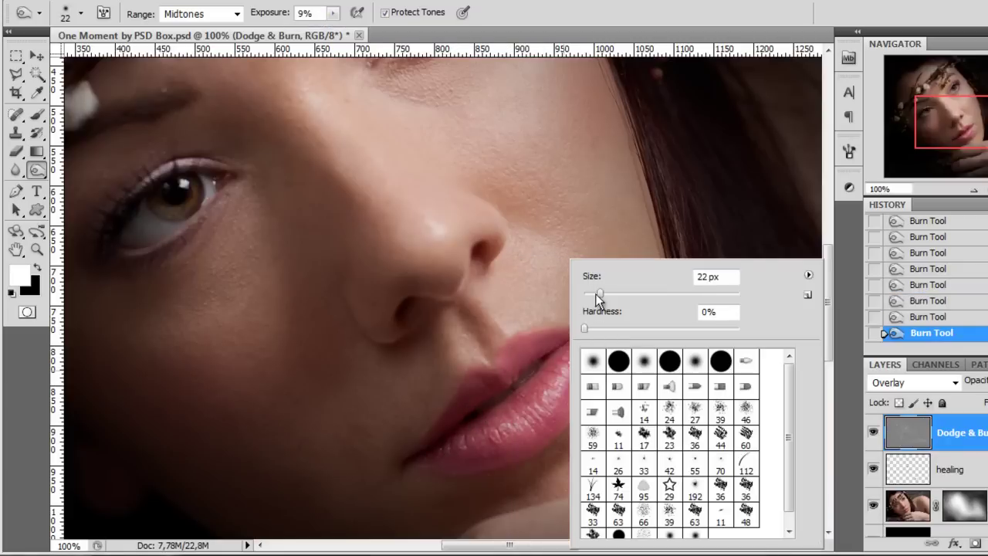
left_click_drag(600, 298, 606, 297)
left_click(491, 414)
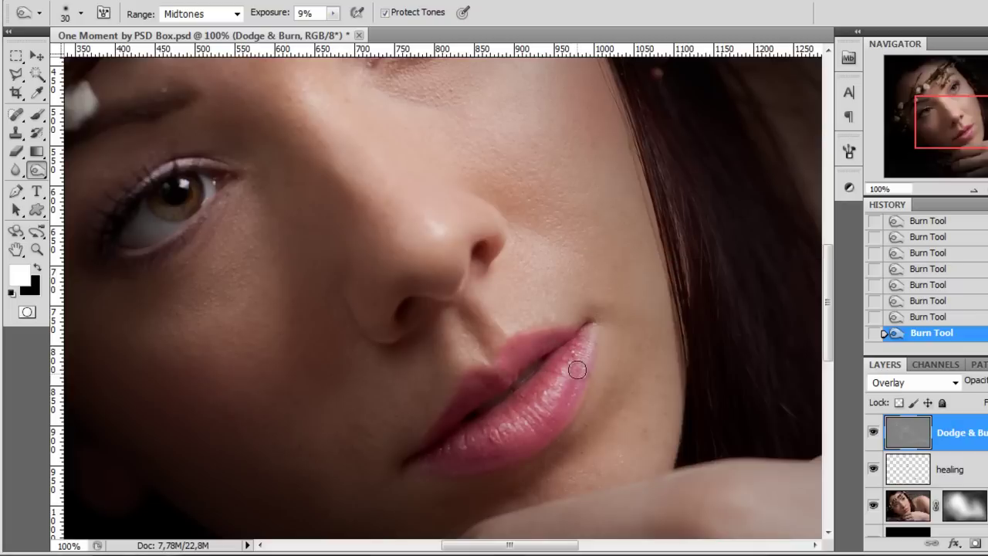
left_click_drag(578, 369, 519, 452)
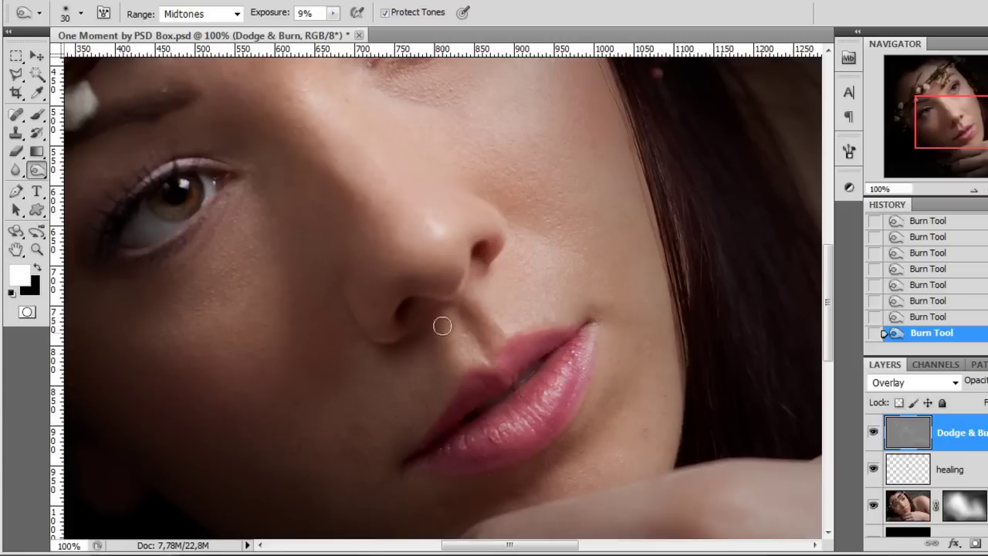
Burn the shaded area between the nose bridge and the shadowed eye with a 108 px brush at 9% exposure
key("ctrl+minus")
key("ctrl+minus")
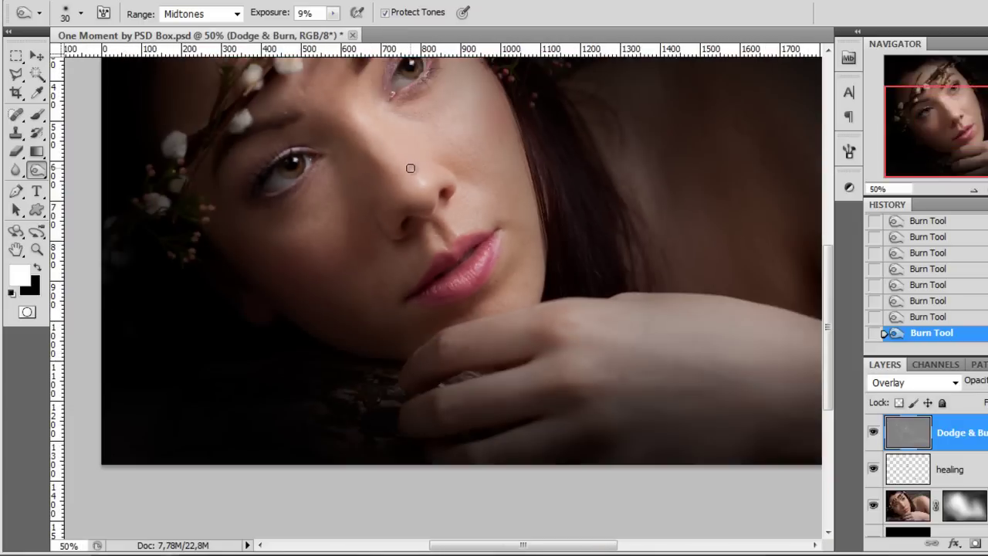
left_click_drag(434, 221, 459, 301)
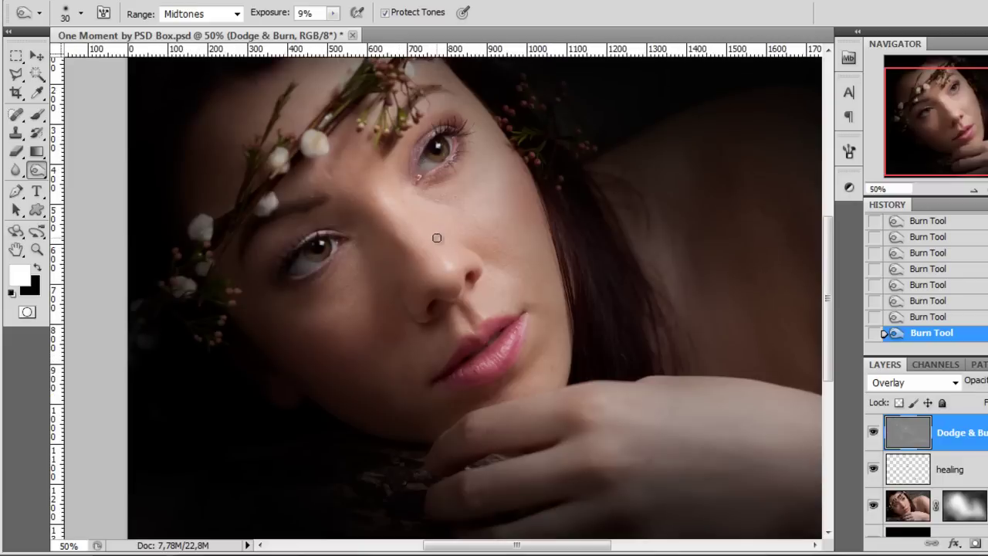
right_click(381, 234)
left_click_drag(451, 258, 471, 258)
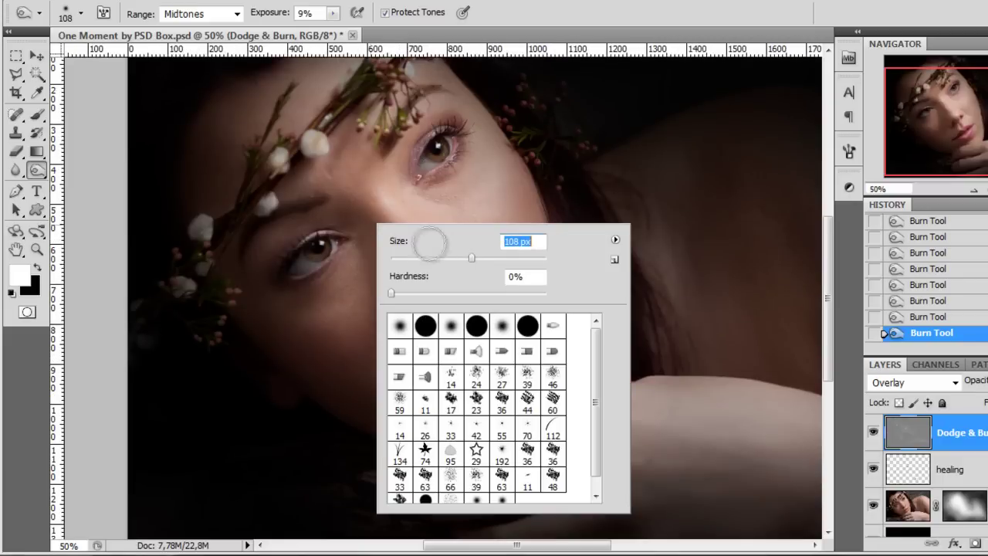
left_click(320, 220)
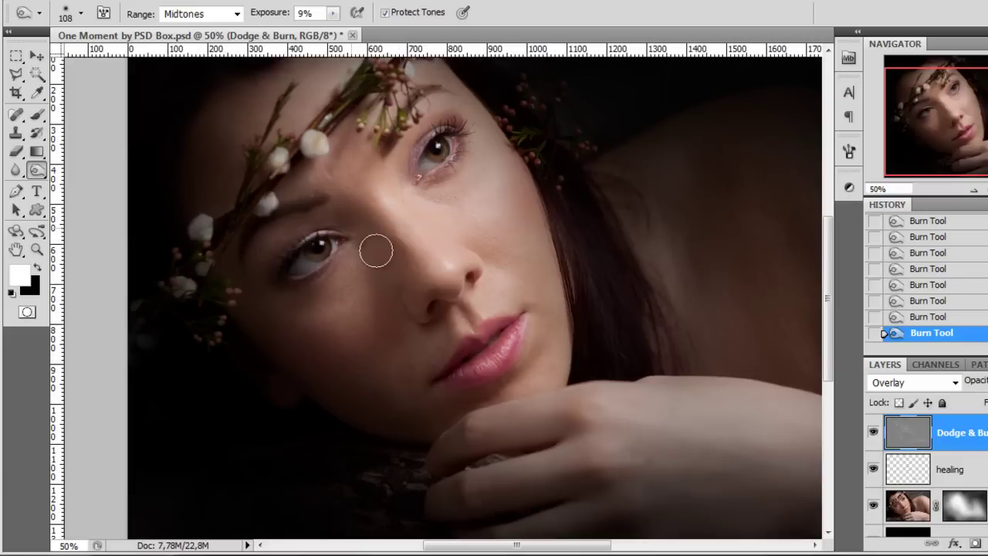
Burn the shadowed side of the face with a 178 px brush at 7% exposure
right_click(322, 327)
left_click_drag(452, 291, 467, 291)
key("Return")
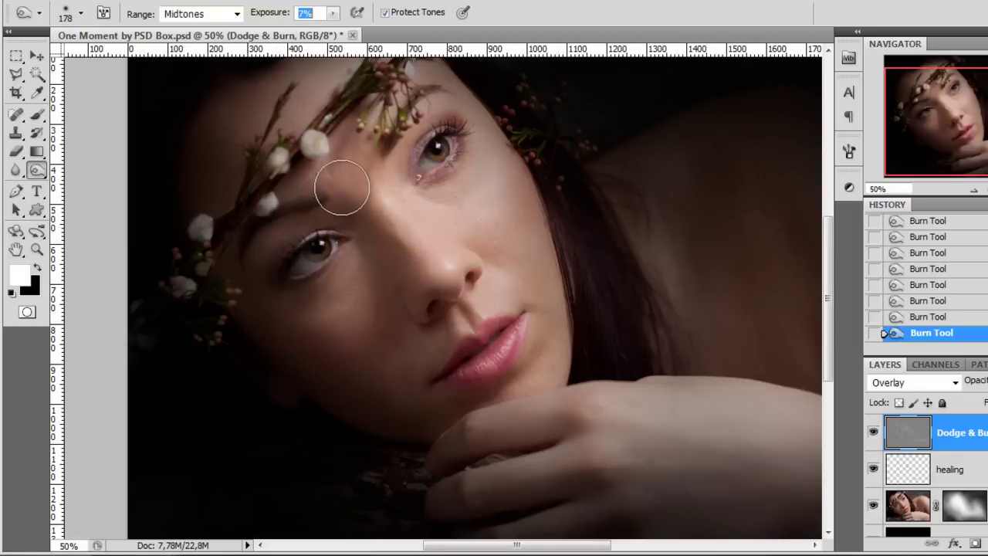
key("0")
key("7")
Revert the last four burn strokes, burn the shadowed side of the face again at 6% exposure, and compare before and after
left_click(936, 270)
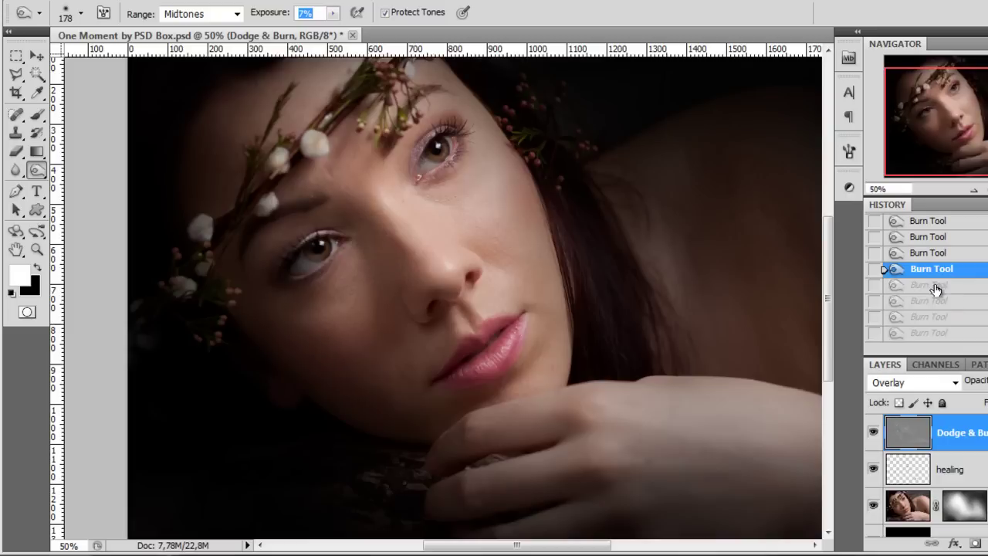
left_click(317, 15)
key("Down")
key("Down")
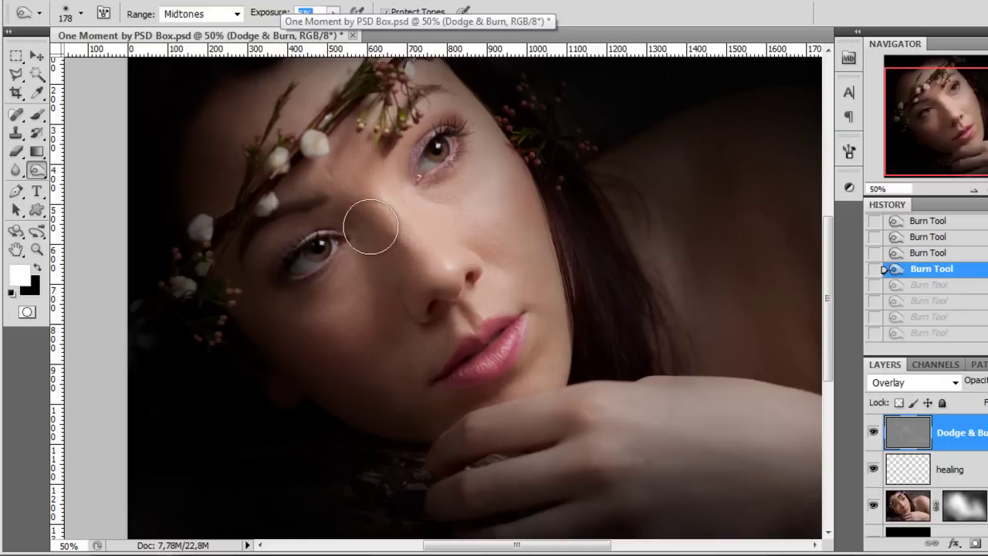
key("ctrl+z")
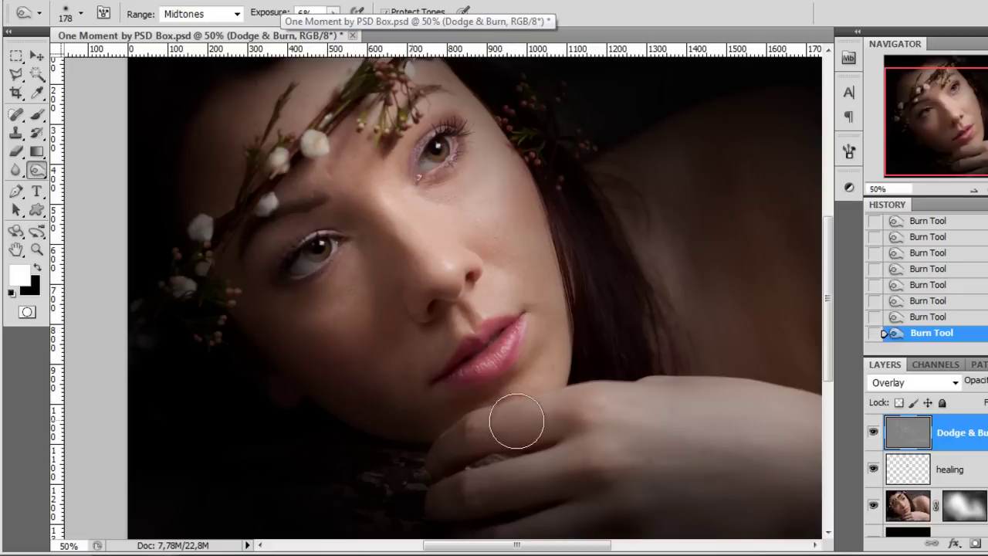
key("ctrl+z")
key("ctrl+z")
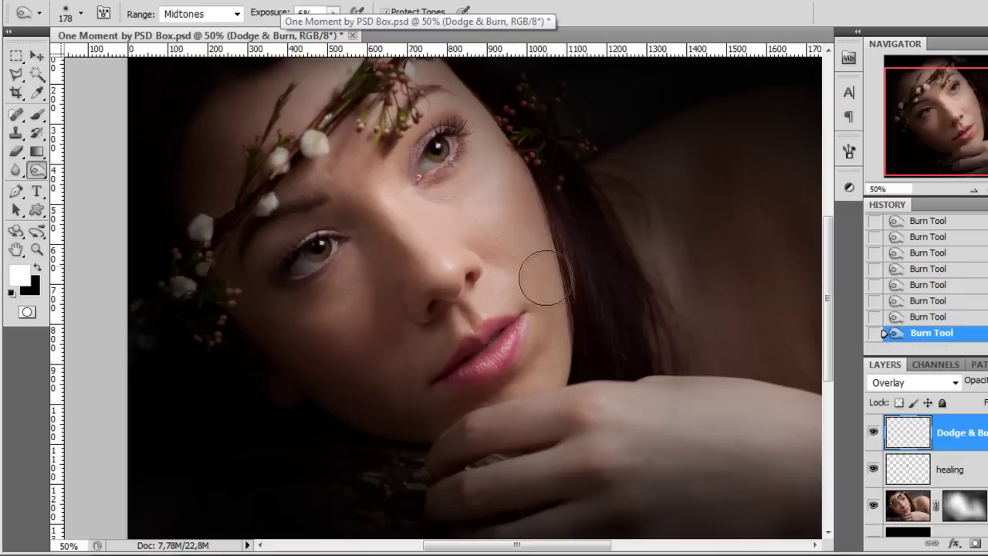
Burn the lit cheek's edge along the hair, and darken the forehead with a 102 px brush at 6% exposure
left_click_drag(534, 192, 575, 352)
left_click_drag(576, 273, 593, 339)
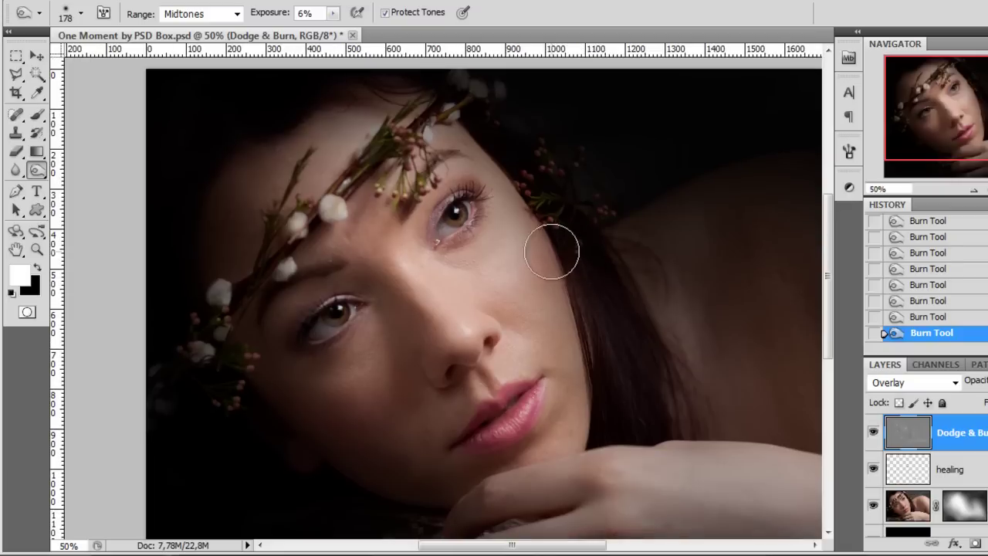
right_click(488, 151)
left_click(583, 185)
left_click(389, 143)
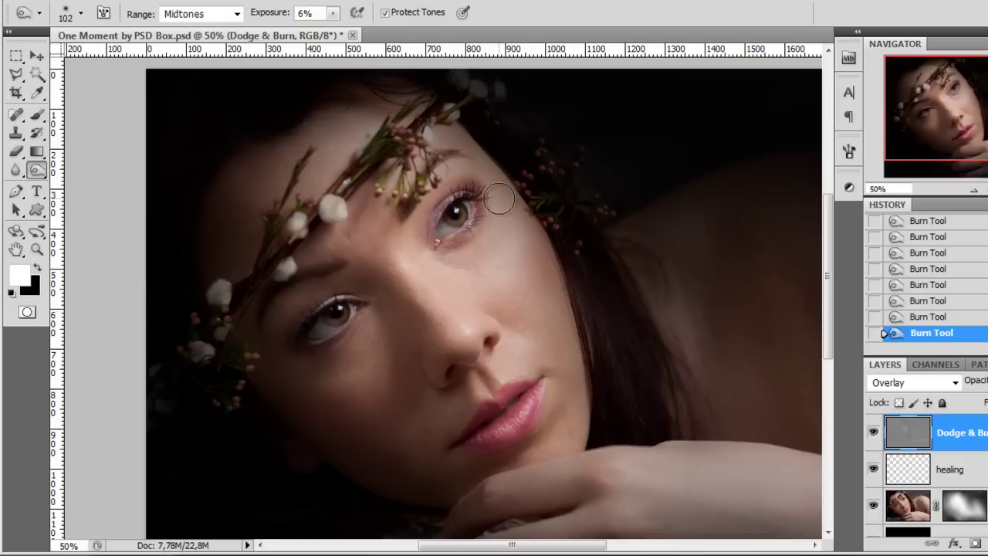
Burn beneath the lit eye with a 41 px brush and around the shadowed eye's inner corner with a 55 px brush
right_click(502, 204)
left_click(550, 231)
left_click(472, 230)
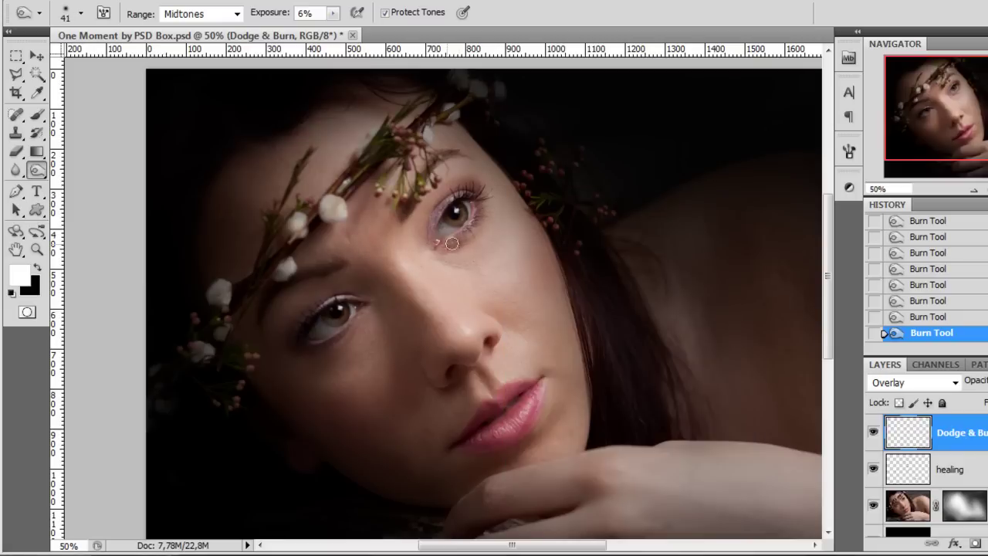
right_click(433, 231)
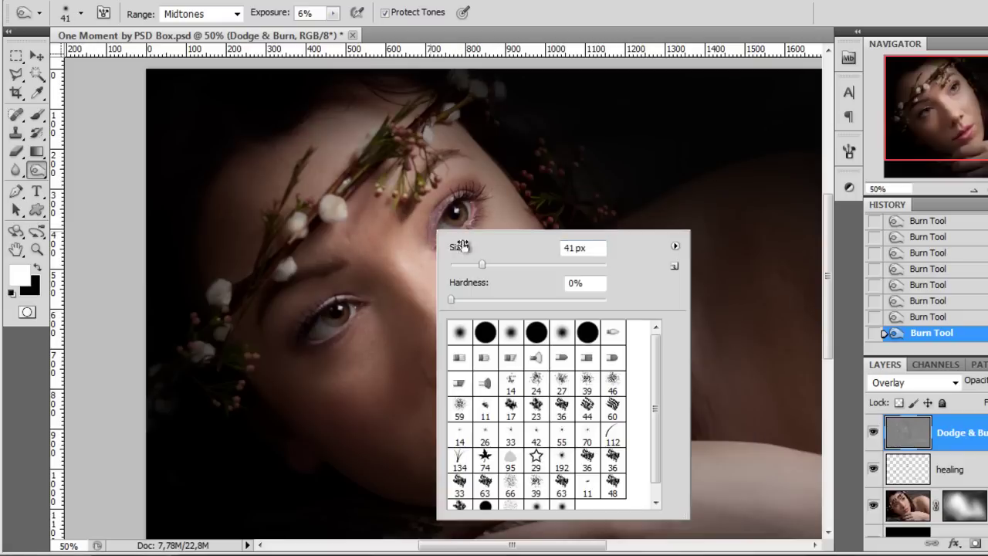
left_click(307, 313)
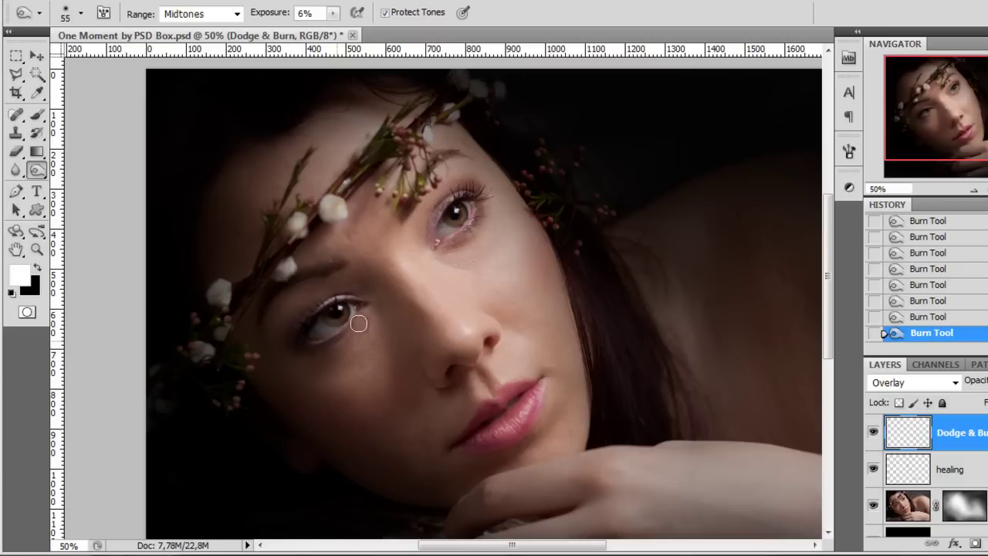
left_click_drag(358, 323, 370, 308)
Burn the shaded skin beside the corner of the mouth with an 82 px brush at 6% exposure
key("ctrl+minus")
key("ctrl+plus")
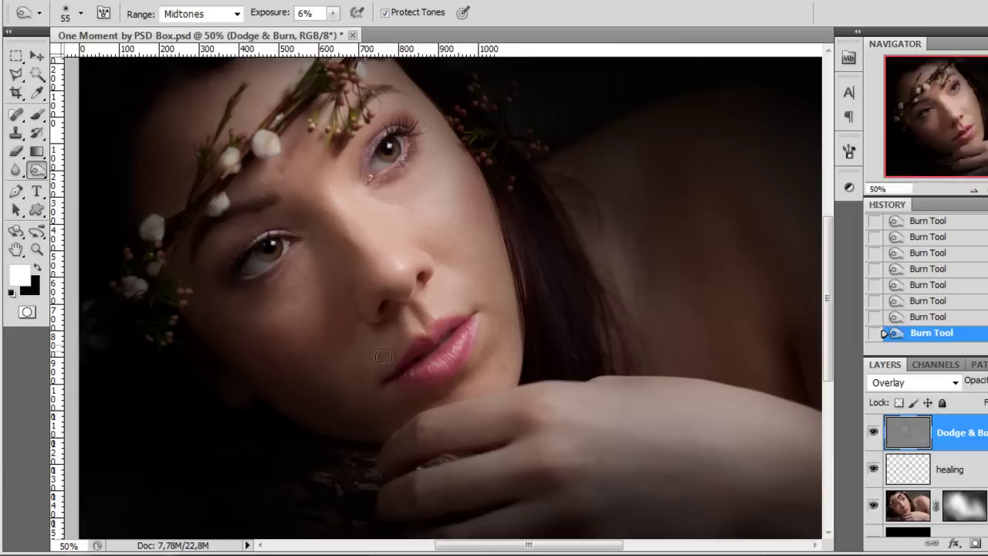
right_click(569, 347)
left_click(599, 293)
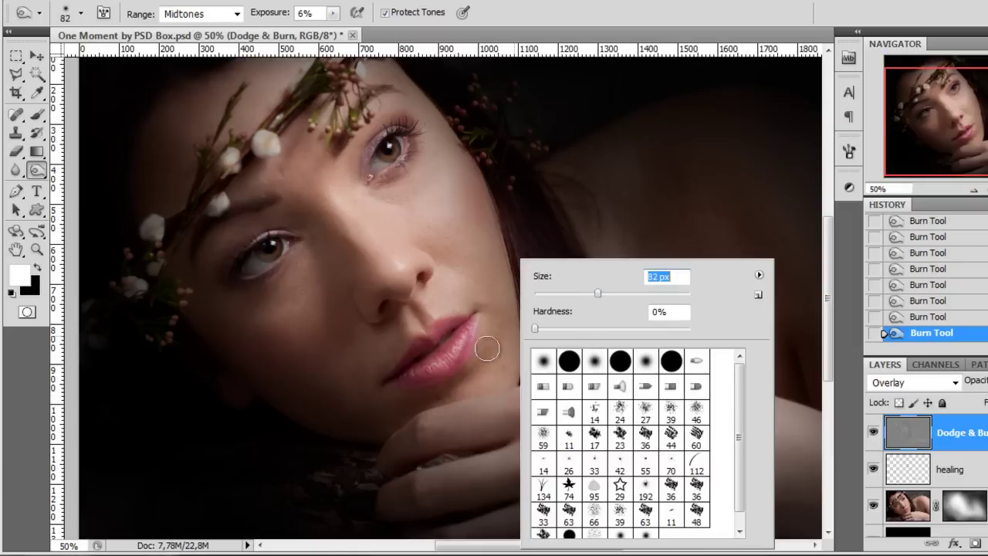
key("Return")
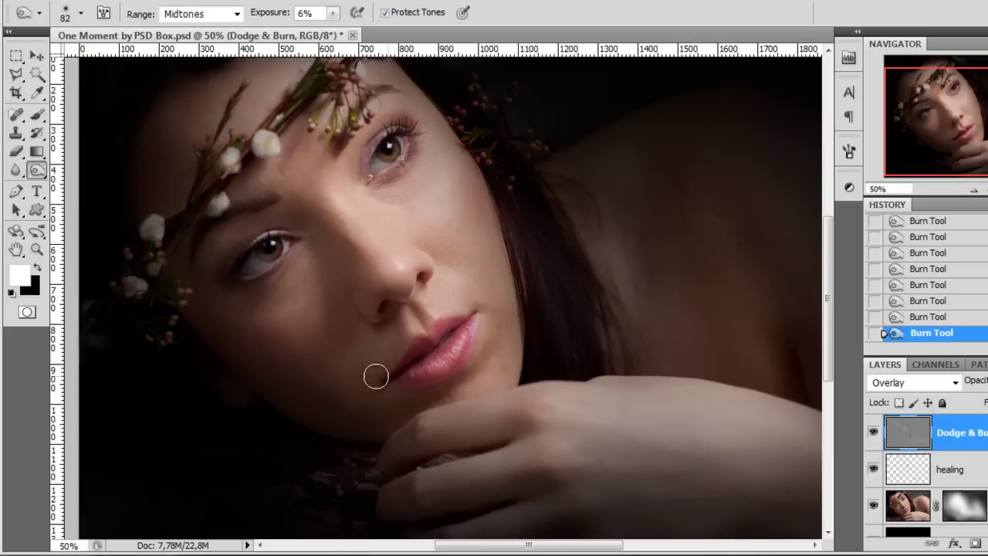
Set the Burn tool to an 8 px brush and 24% exposure for detail work on the shadowed eye
scroll(339, 299, "up", 1)
scroll(208, 219, "up", 2)
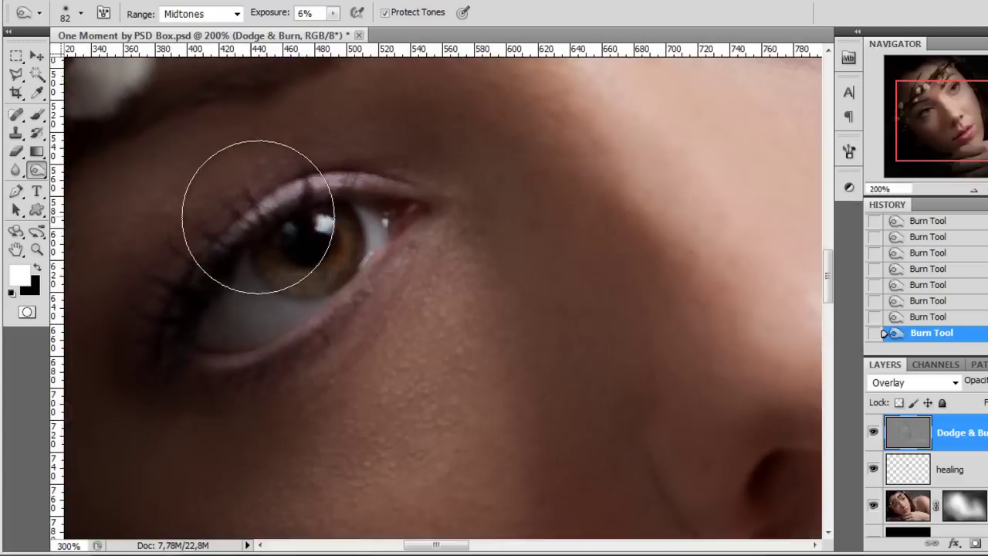
scroll(276, 220, "up", 2)
right_click(532, 212)
left_click(539, 226)
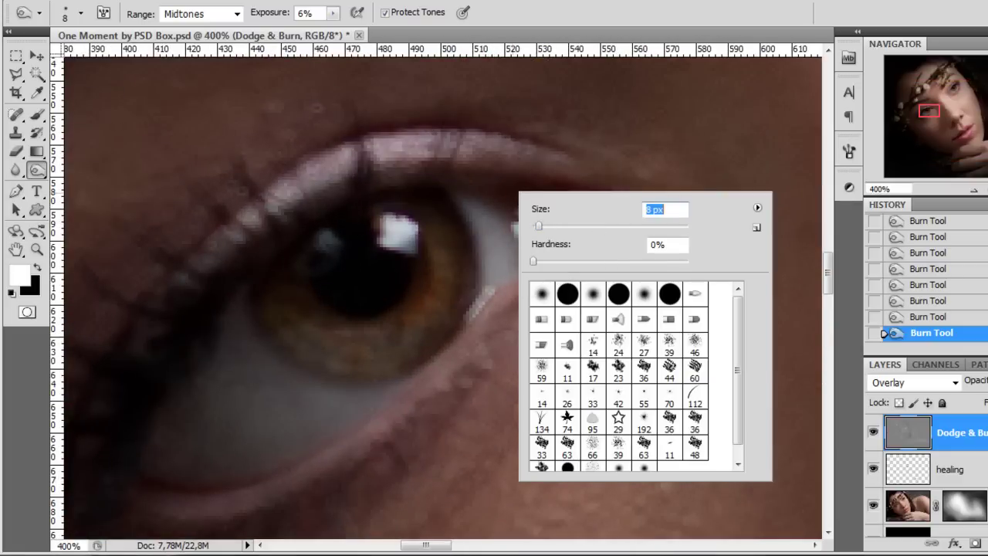
left_click_drag(332, 17, 341, 31)
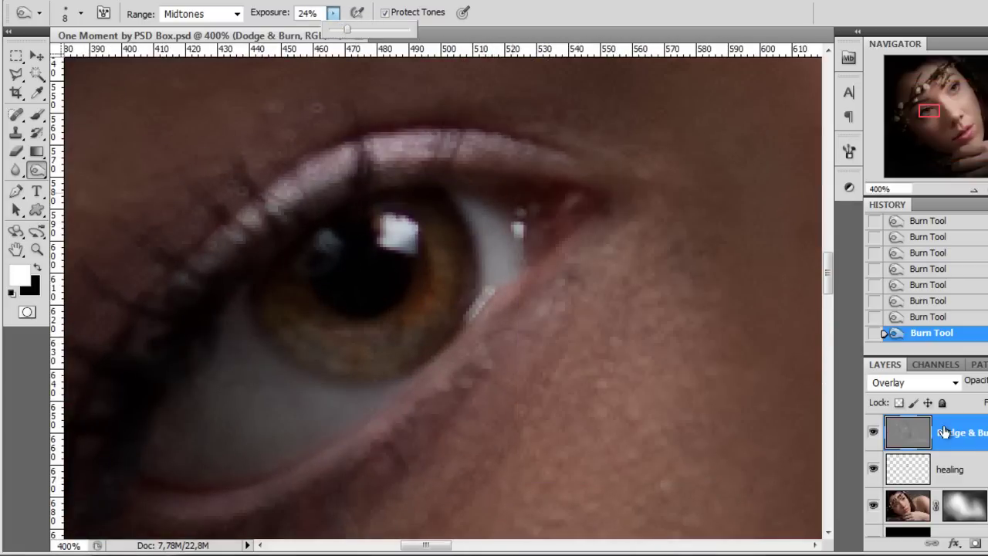
left_click(969, 436)
Dodge and burn the iris of the shadowed eye on the Dodge & Burn layer to strengthen its contrast
scroll(366, 306, "up", 1)
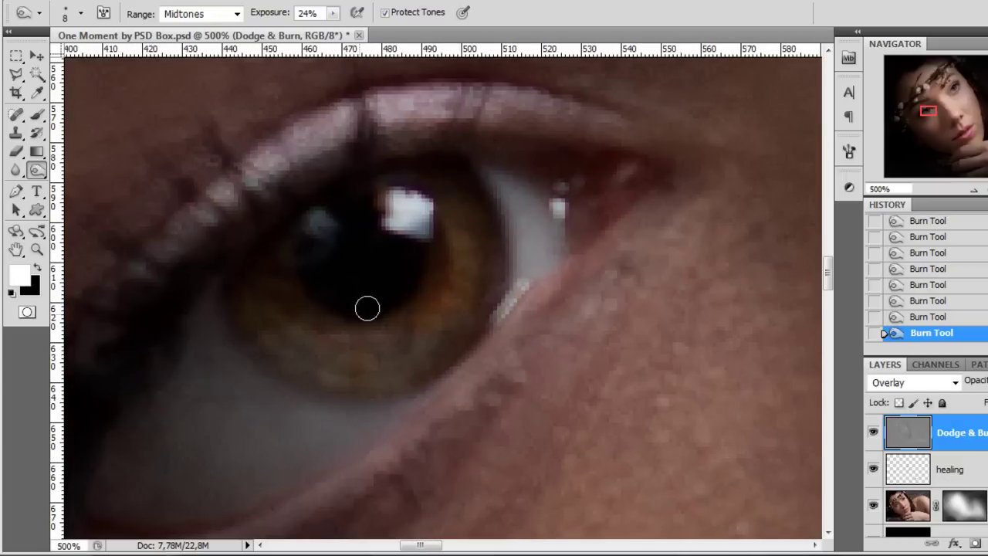
right_click(389, 270)
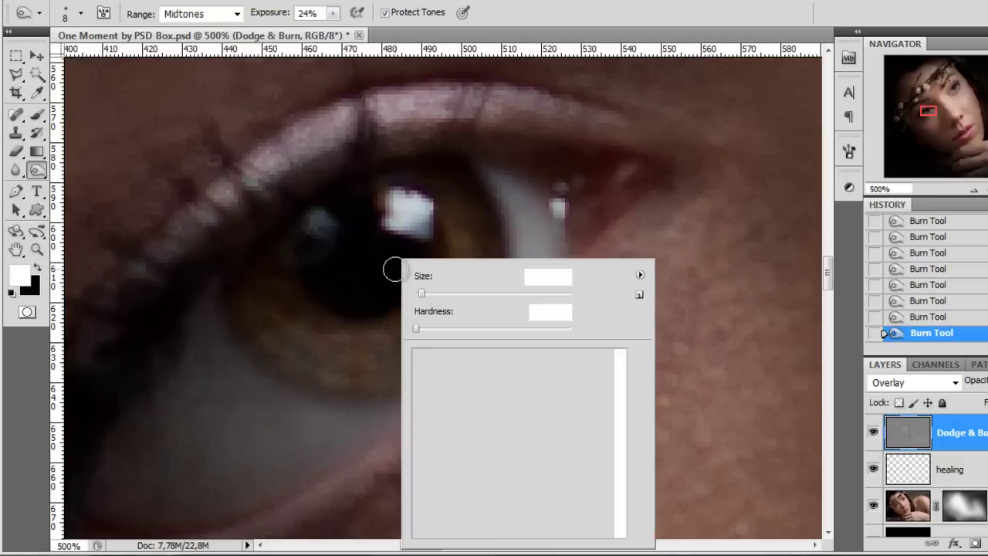
left_click(248, 323)
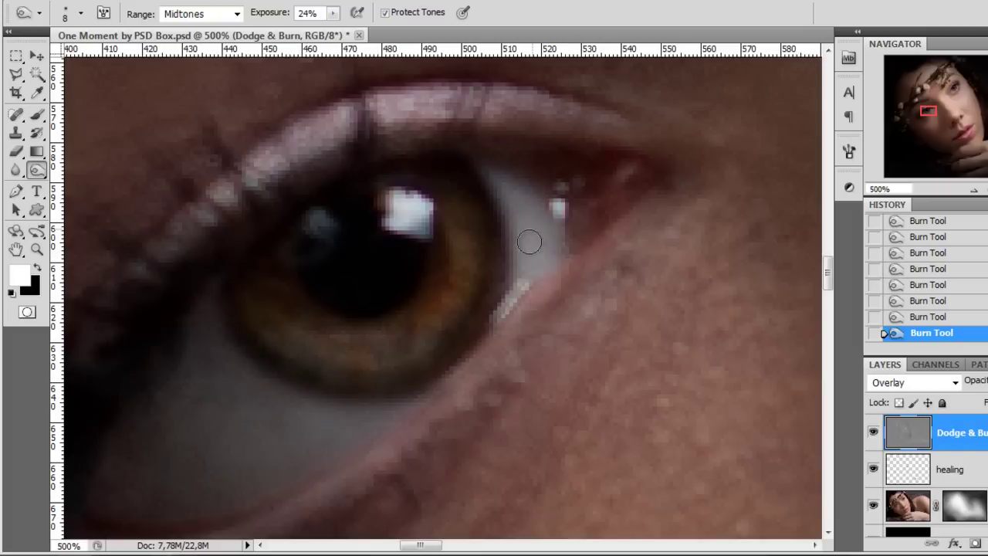
Shade the iris of the brighter eye with the Burn tool and undo the last two strokes
left_click(955, 84)
left_click_drag(528, 409, 441, 161)
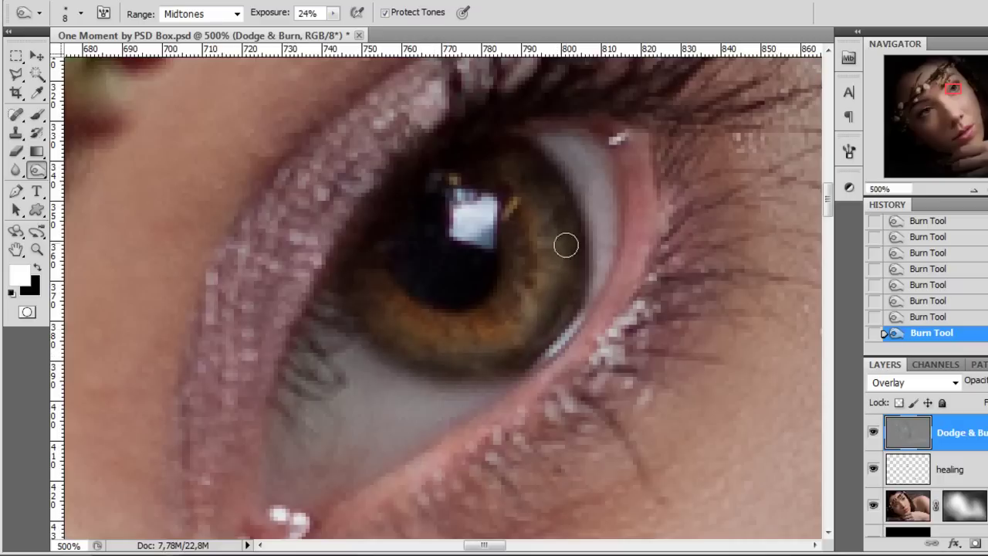
key("ctrl+alt+z")
key("ctrl+alt+z")
Set the brush size to 16 px and burn along the lower edge of the brighter eye's iris
right_click(589, 230)
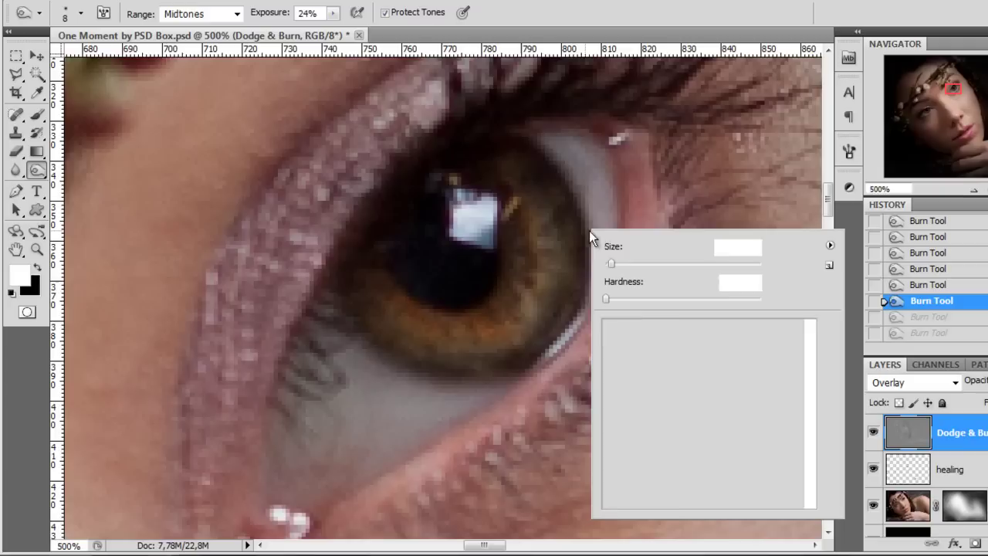
left_click(622, 263)
key("Return")
mouse_move(441, 361)
left_mouse_down()
mouse_move(485, 355)
mouse_move(529, 326)
mouse_move(558, 218)
mouse_move(522, 338)
mouse_move(502, 353)
left_mouse_up()
Compare the face with and without the Dodge & Burn layer
scroll(562, 322, "down", 4)
scroll(571, 333, "down", 2)
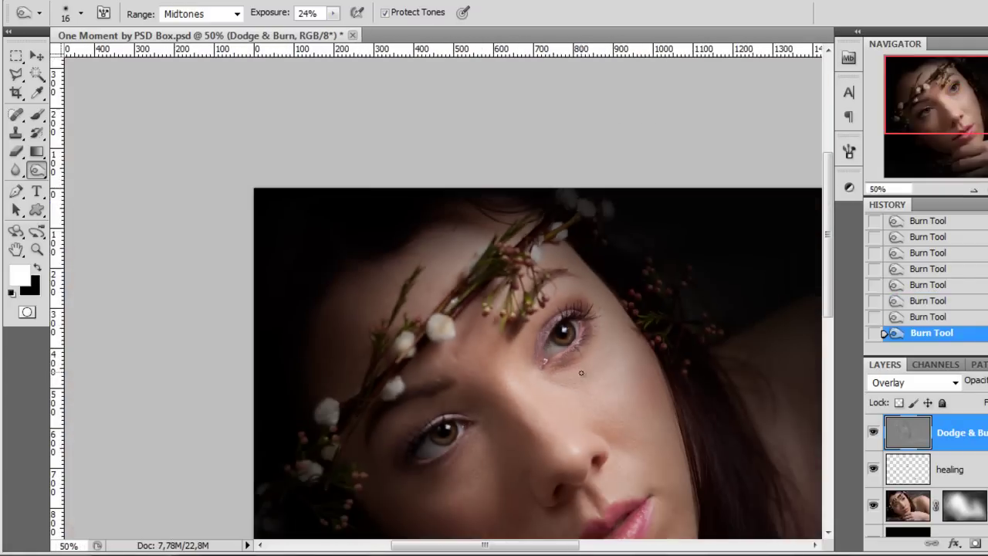
mouse_move(624, 442)
left_mouse_down()
mouse_move(532, 291)
mouse_move(536, 281)
left_mouse_up()
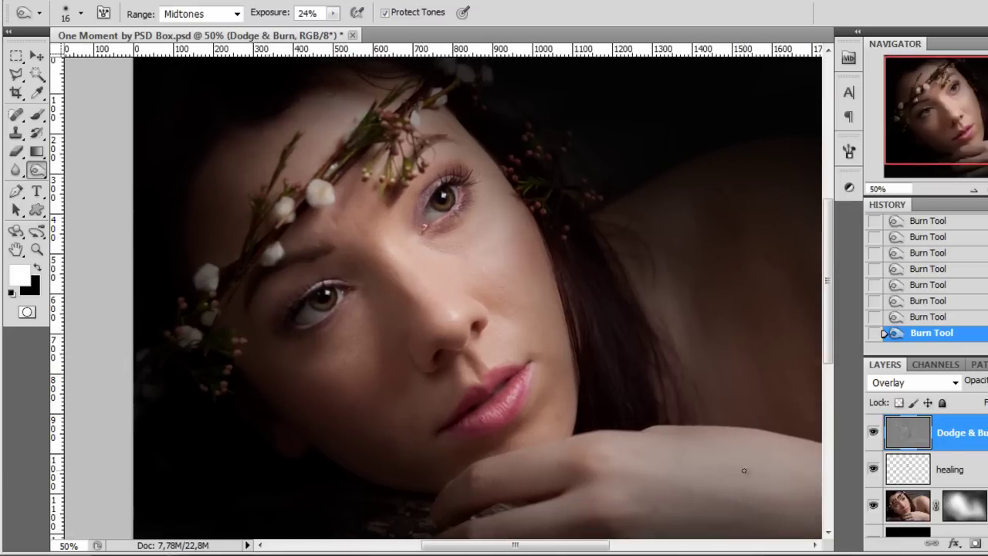
left_click(873, 434)
left_click(874, 434)
left_click(874, 434)
left_click(874, 434)
Set the Burn tool's brush size to 226 px and its exposure to 12%
right_click(605, 250)
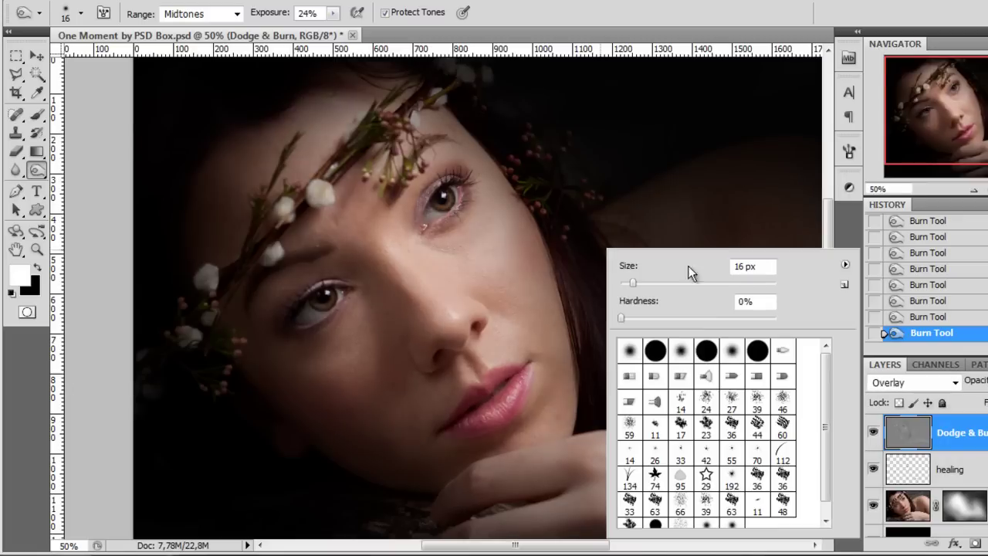
right_click(354, 171)
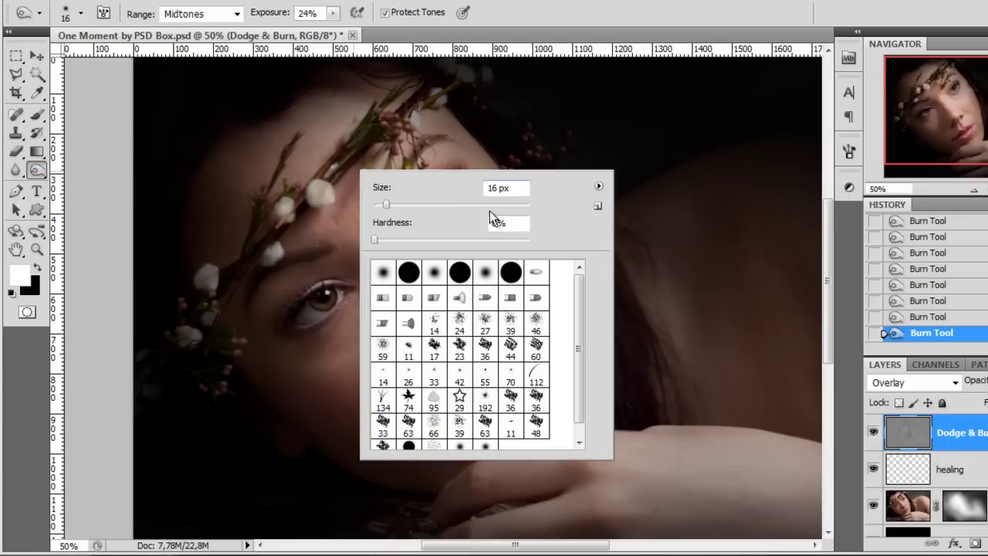
left_click(332, 12)
left_click(323, 28)
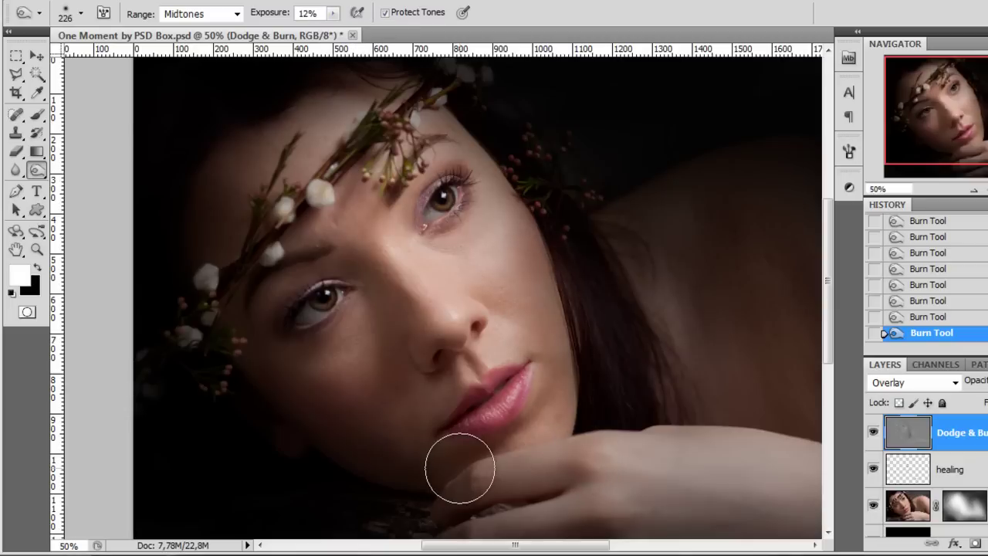
Undo the last burn strokes and darken the shadowed side of the face from the jaw up to the mouth
key("ctrl+z")
key("ctrl+alt+z")
left_click_drag(373, 446, 495, 344)
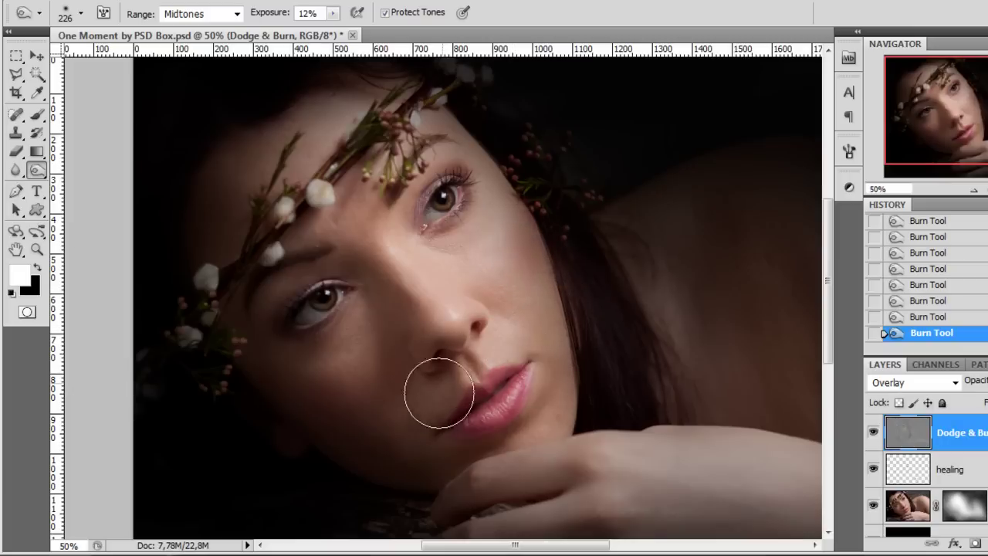
Check the whole portrait with the Dodge & Burn layer hidden and shown
key("ctrl+minus")
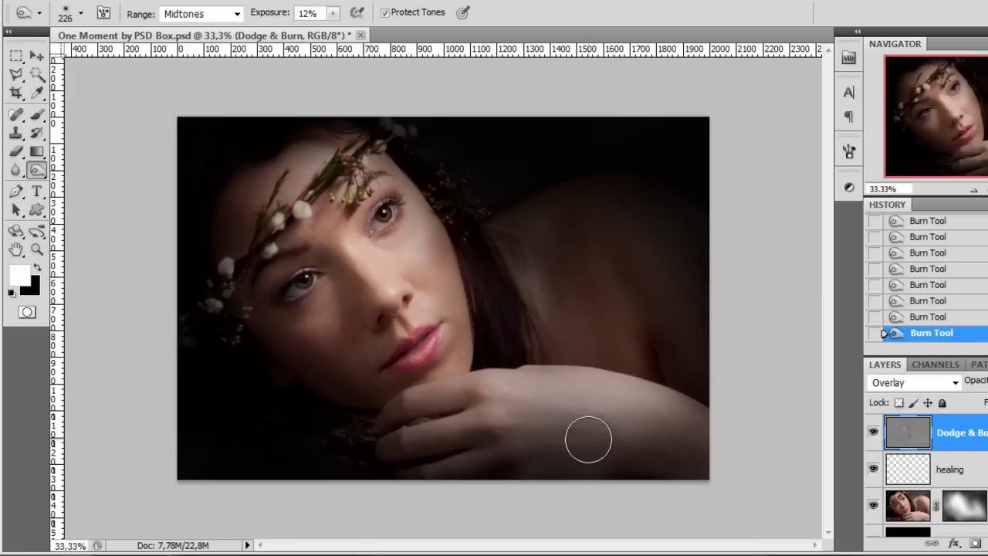
left_click(873, 432)
left_click(873, 434)
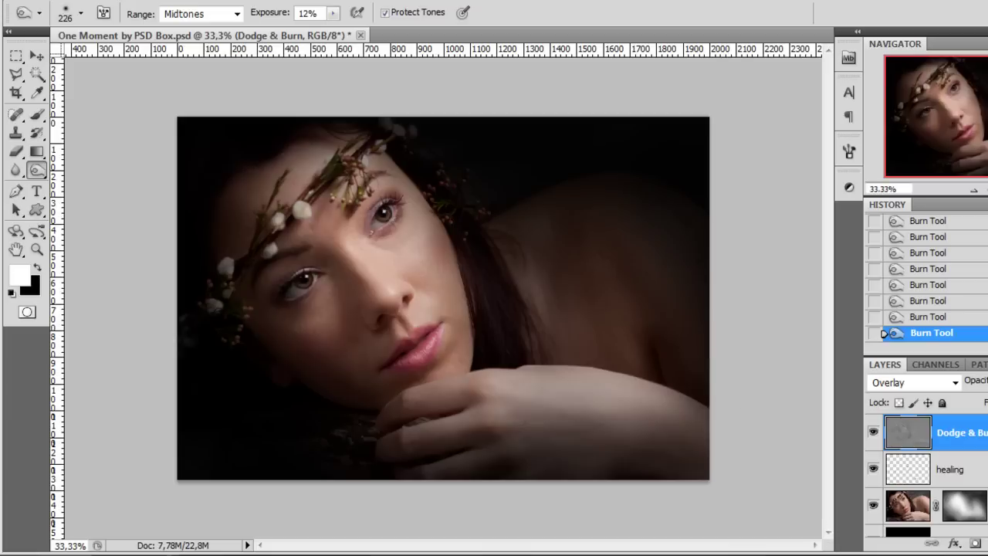
Add a Selective Color adjustment layer above Dodge & Burn and set cyan in the Neutrals to +7%
left_click(37, 56)
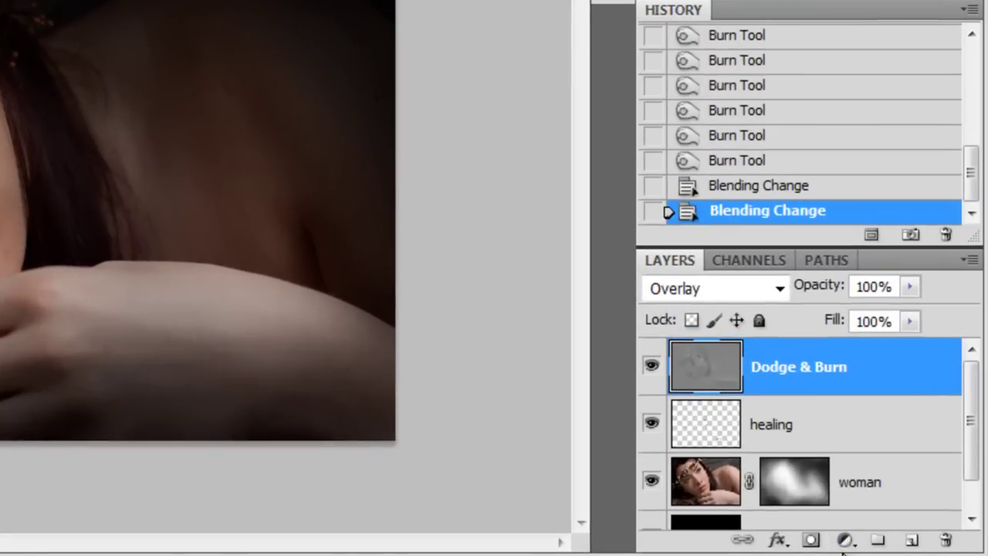
left_click(844, 540)
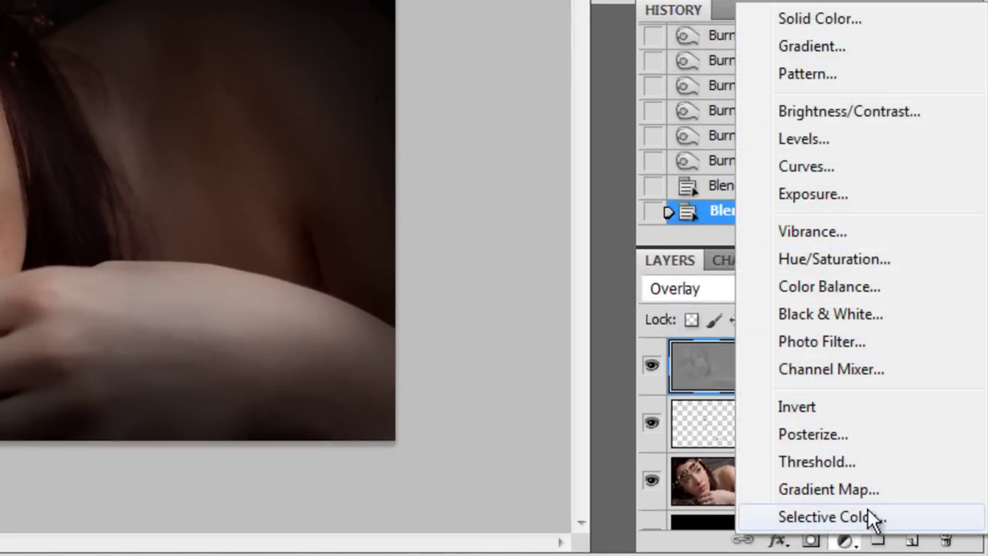
left_click(849, 517)
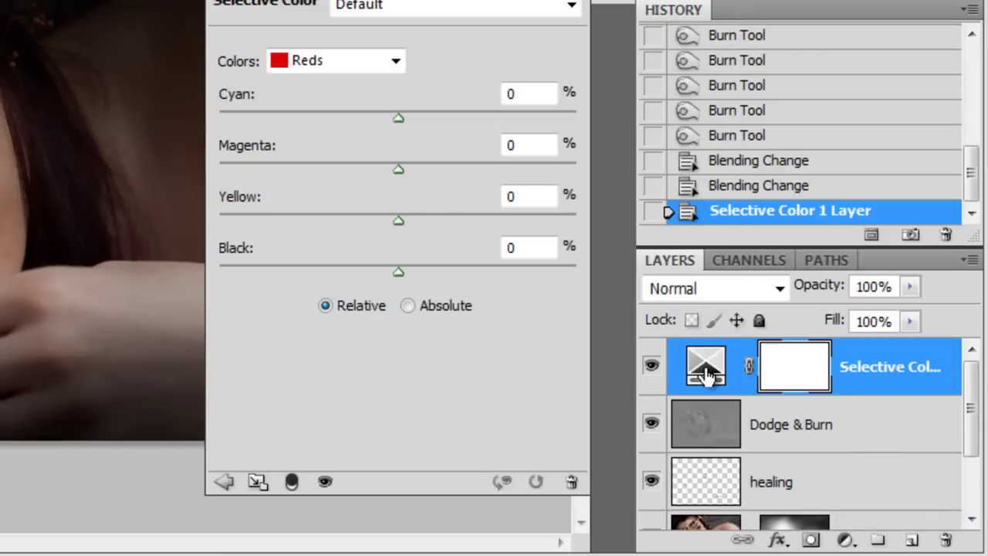
left_click(347, 60)
left_click(361, 236)
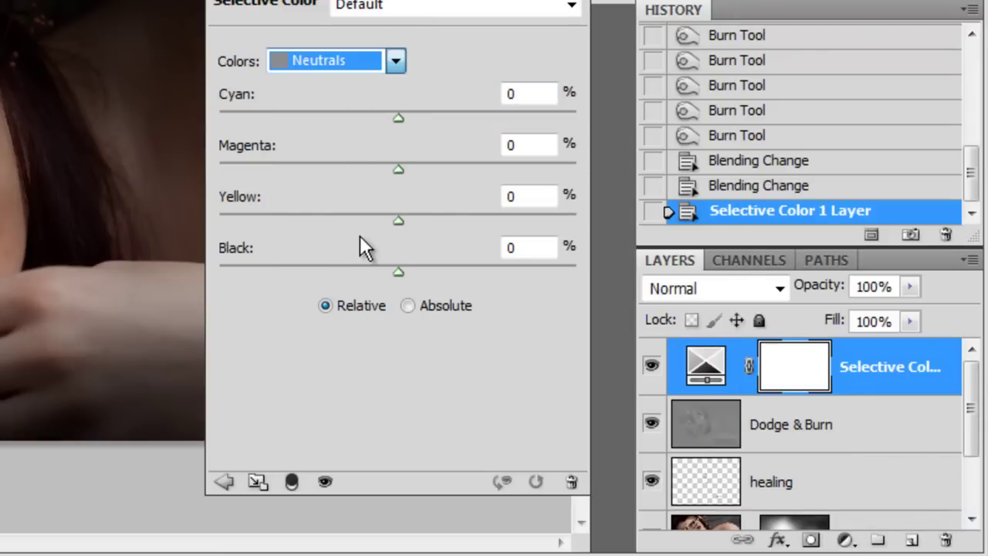
mouse_move(399, 117)
left_mouse_down()
mouse_move(384, 120)
mouse_move(411, 119)
left_mouse_up()
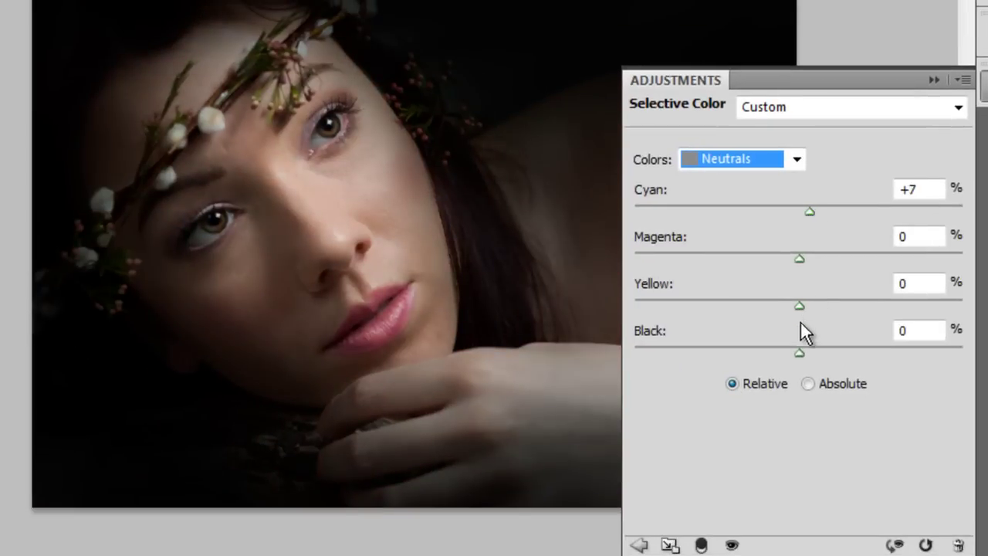
In the Selective Color Blacks, set cyan to +6% and yellow to -5%, and lower magenta slightly
left_click(778, 163)
left_click(749, 337)
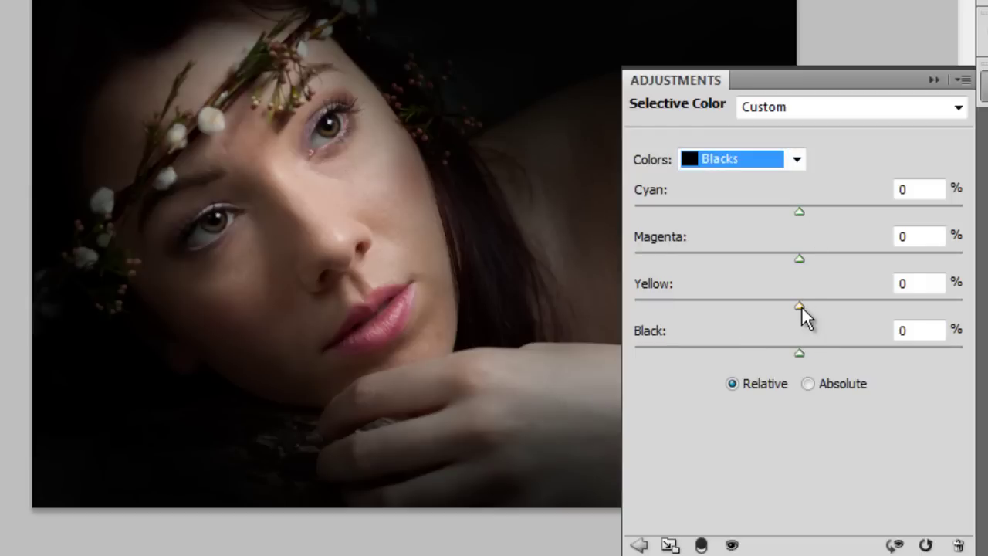
left_click_drag(799, 305, 789, 306)
left_click_drag(799, 212, 808, 212)
left_click(933, 80)
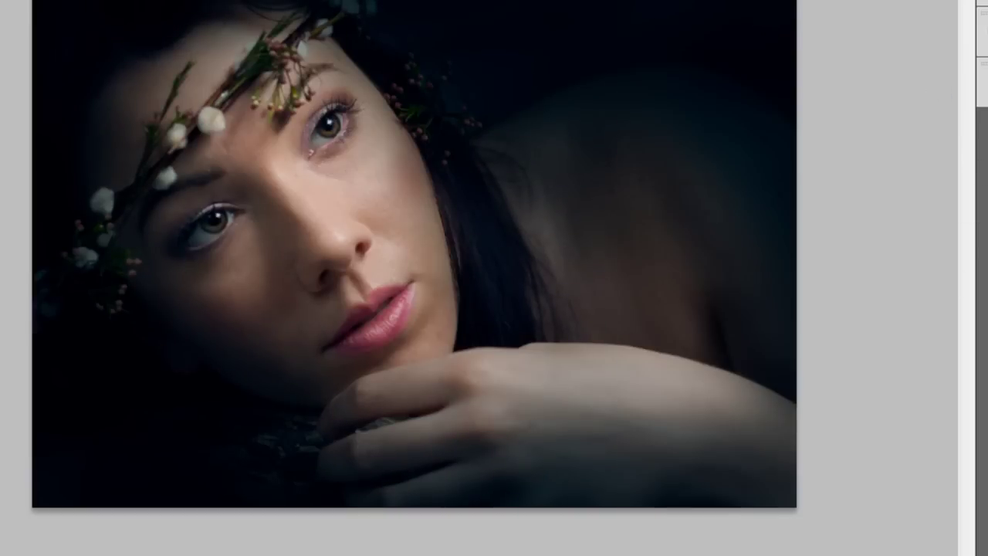
left_click(982, 87)
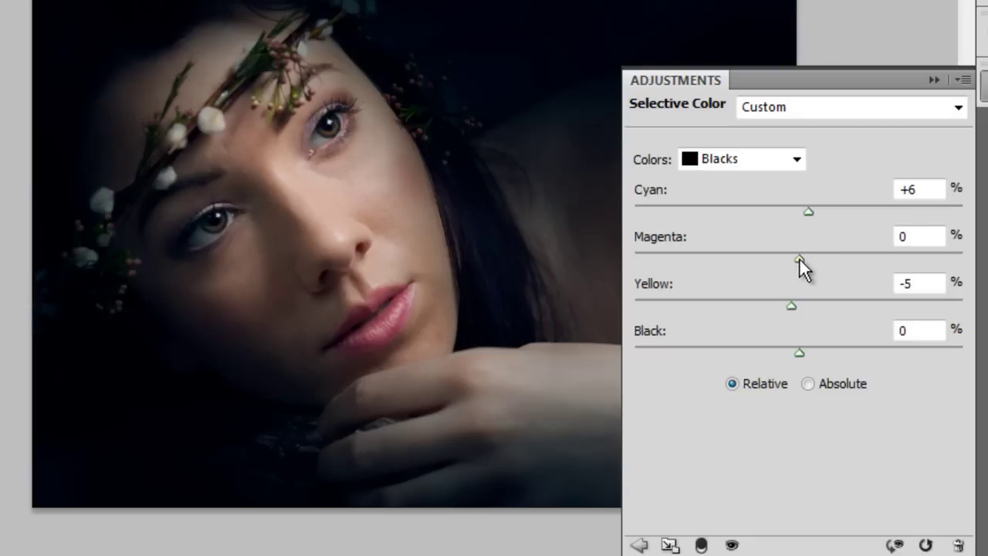
left_click_drag(798, 257, 794, 259)
Lower magenta slightly in the Neutrals of the Selective Color adjustment
left_click(797, 158)
left_click(744, 318)
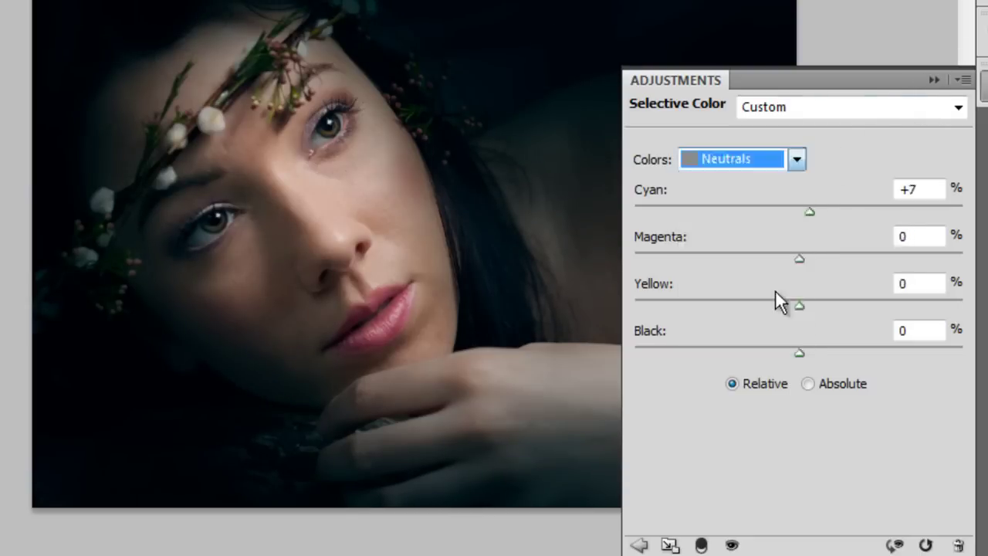
left_click_drag(798, 260, 794, 261)
left_click(934, 68)
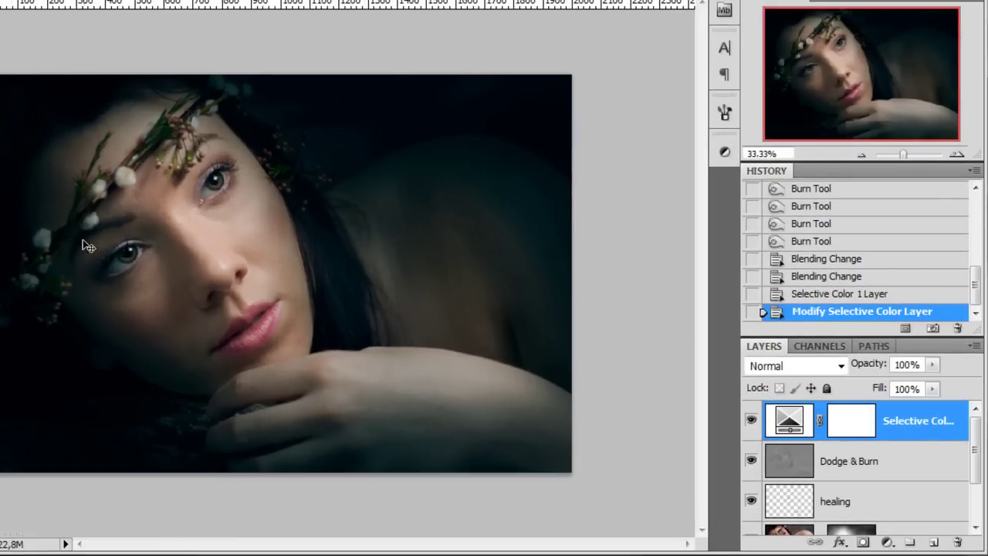
Create a new layer named glow above the Selective Color layer
left_click(934, 542)
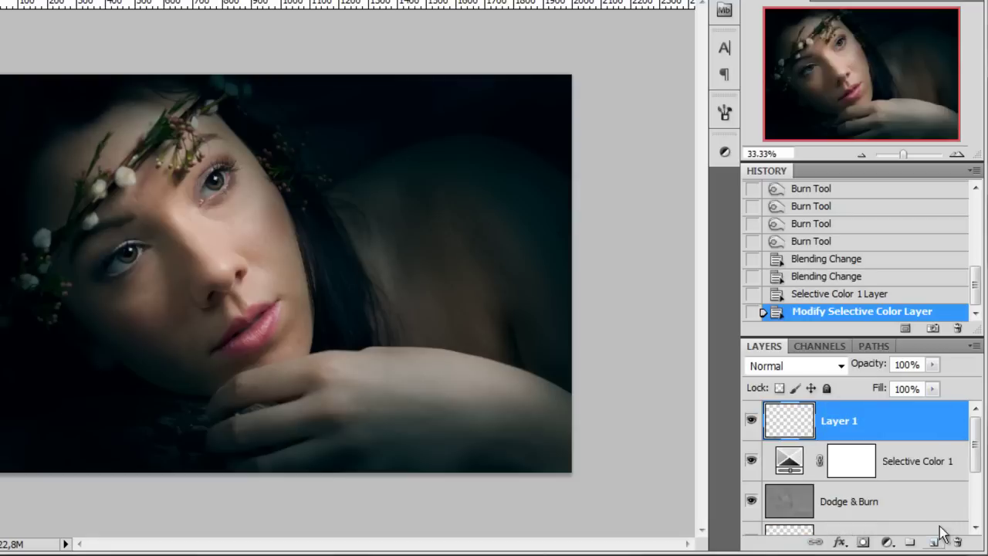
double_click(841, 421)
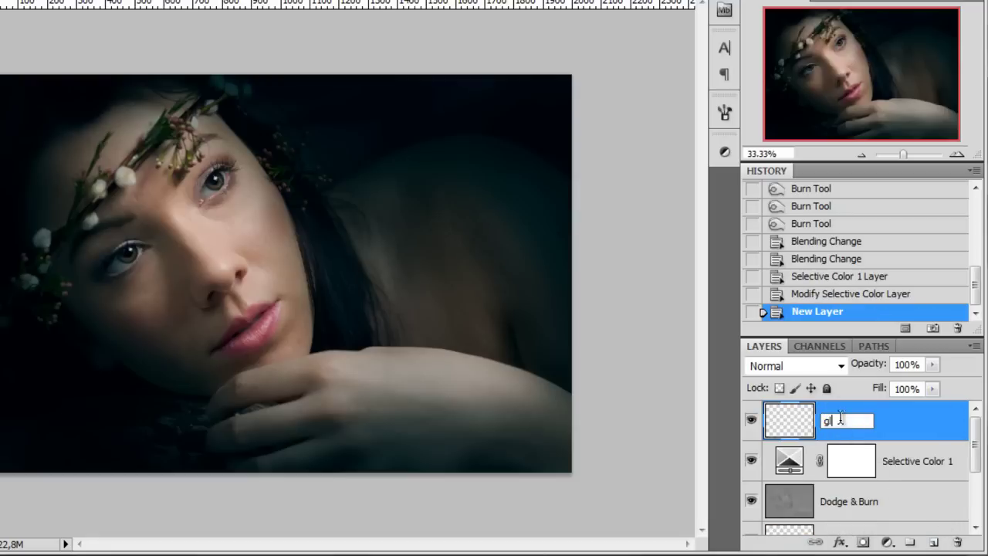
key("Return")
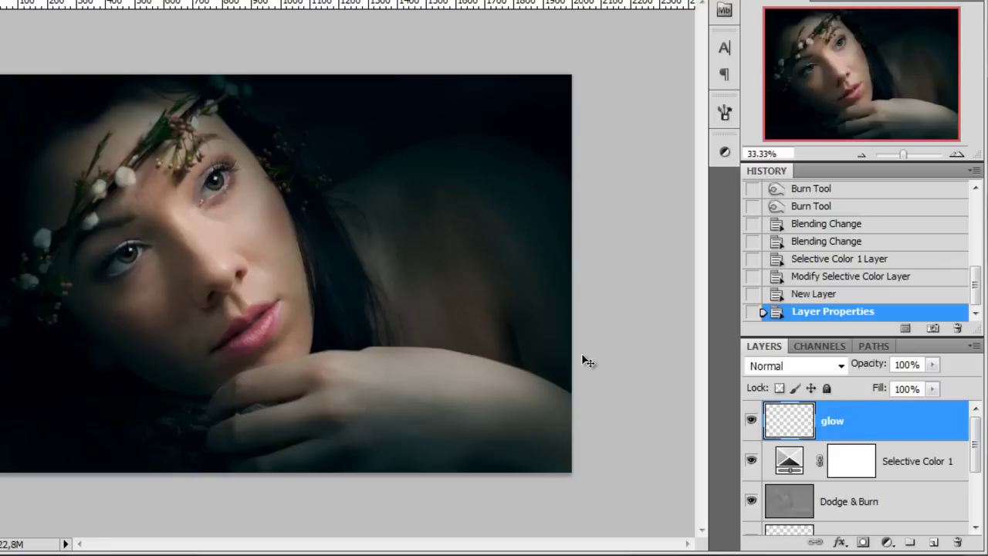
Set the soft brush to 168 px and change the glow layer's blending mode to Color Dodge
right_click(111, 202)
left_click_drag(242, 238, 247, 238)
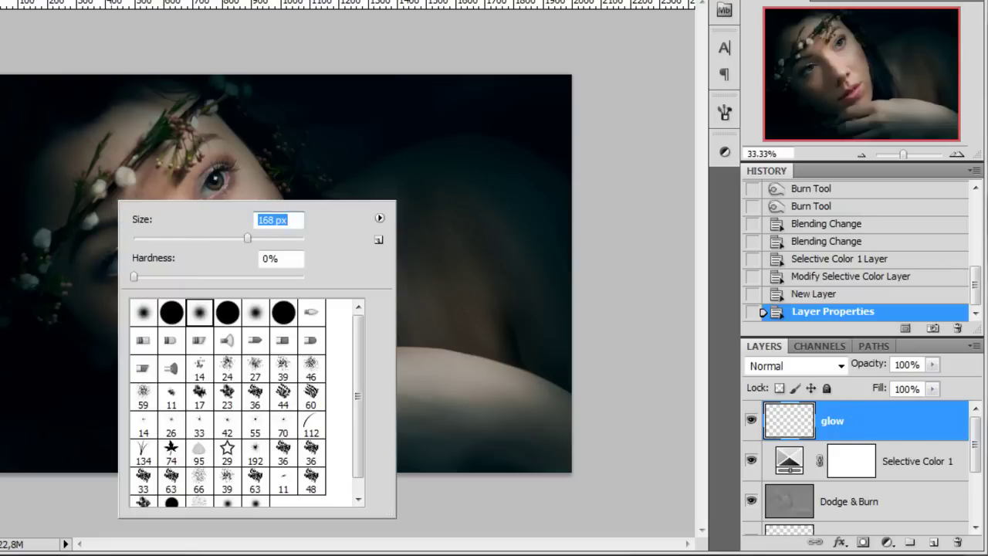
key("Return")
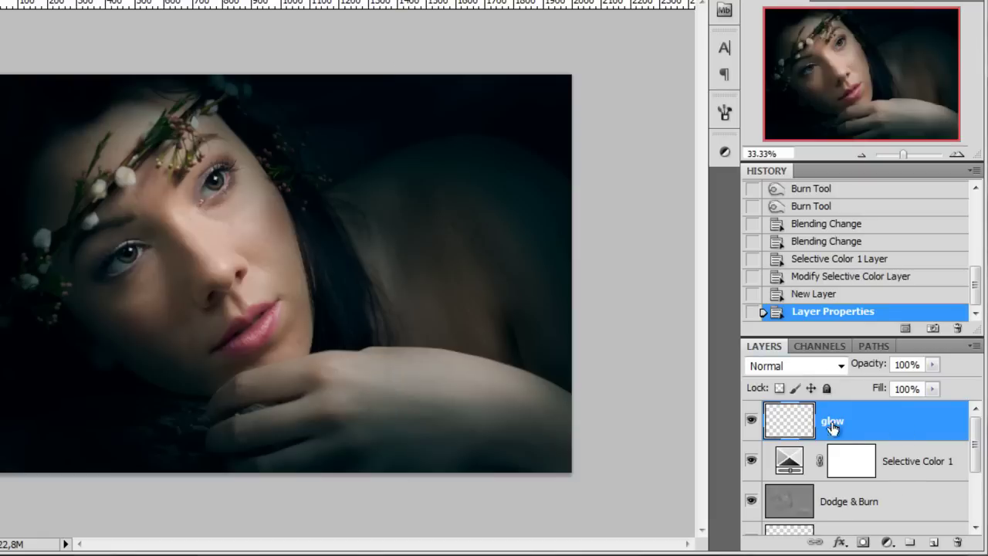
left_click(807, 366)
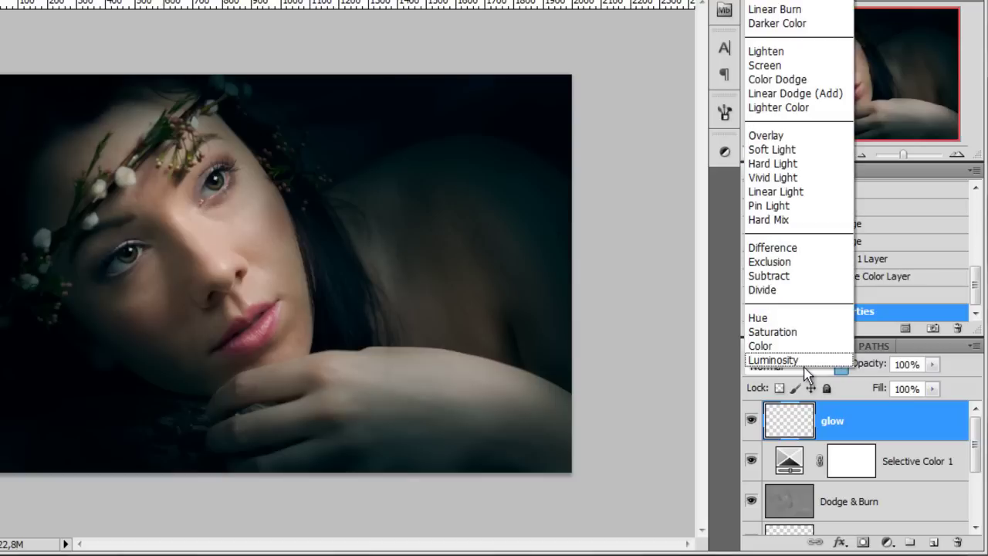
left_click(784, 80)
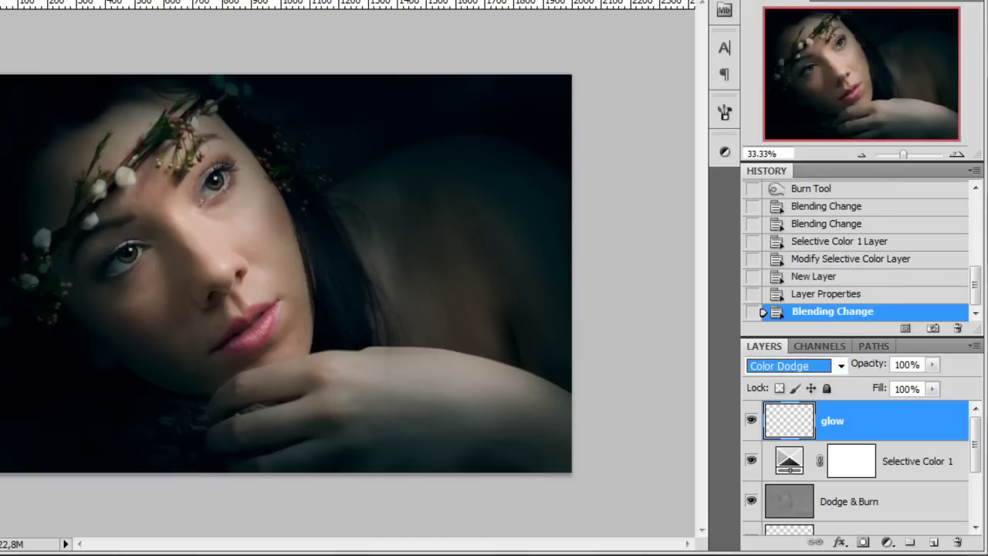
Set the foreground colour to a dark orange-brown, hex 5a3610, for painting the glow
left_click(0, 229)
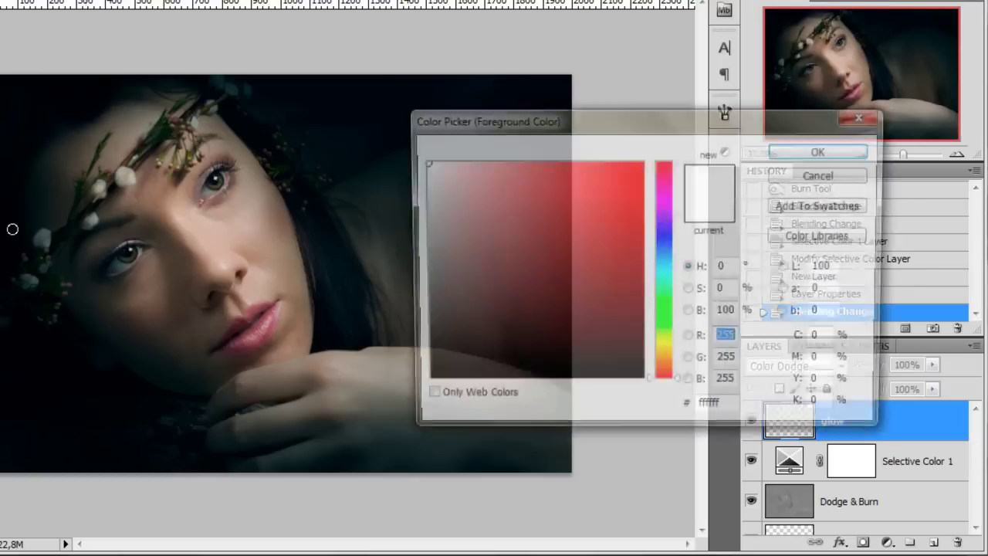
left_click(662, 368)
left_click_drag(623, 279, 604, 288)
left_click_drag(783, 131, 602, 95)
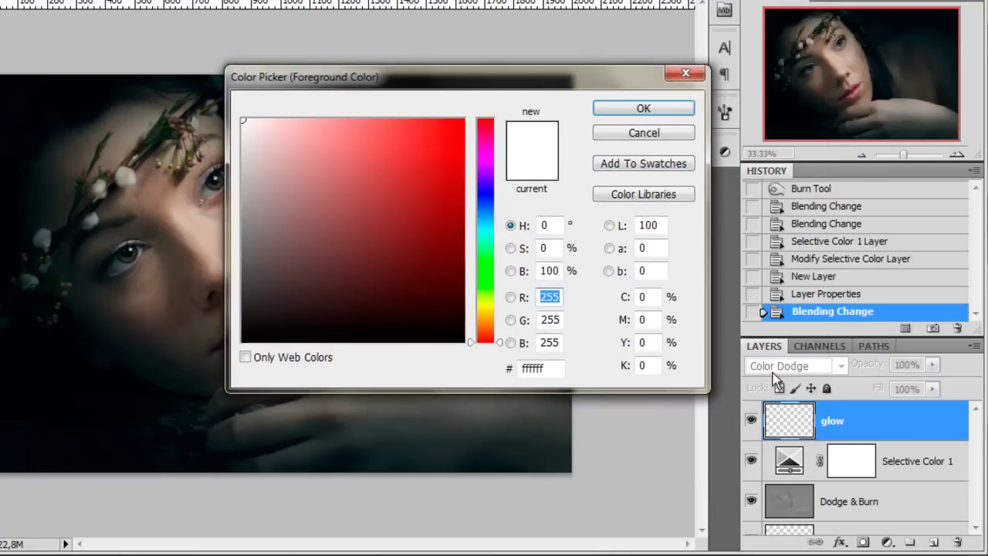
left_click_drag(478, 328, 487, 323)
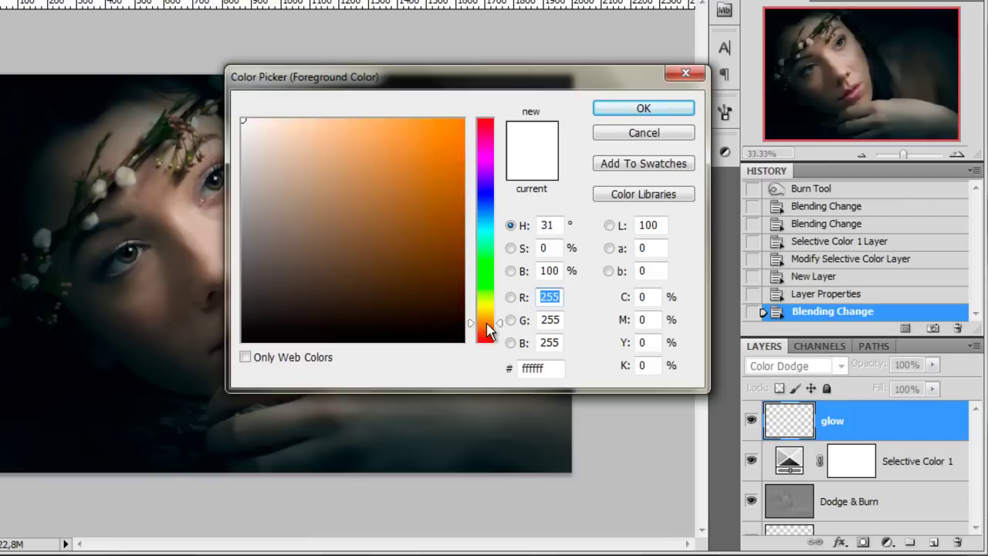
left_click(424, 263)
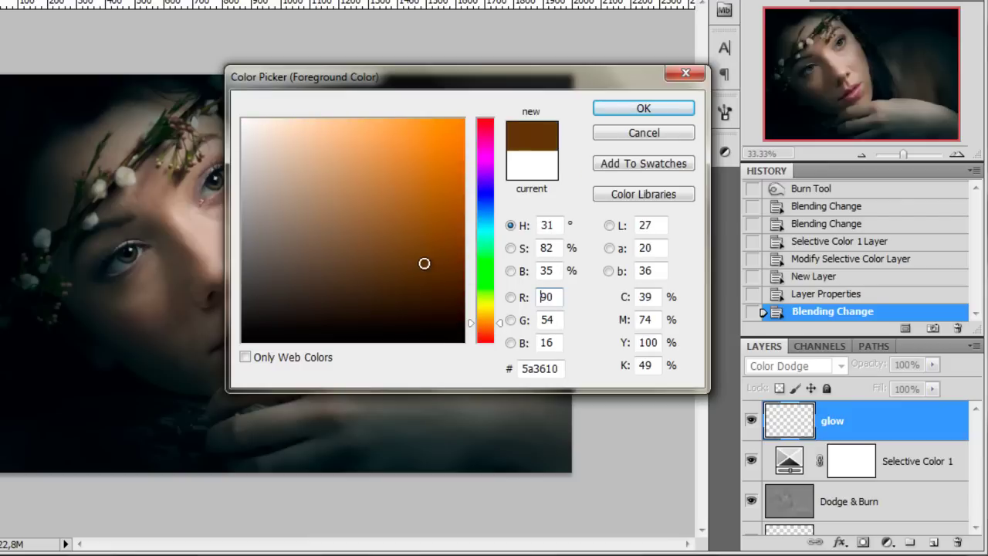
left_click(641, 107)
Paint a soft brush dab of glow over the large white flower bud on the forehead
key("ctrl+plus")
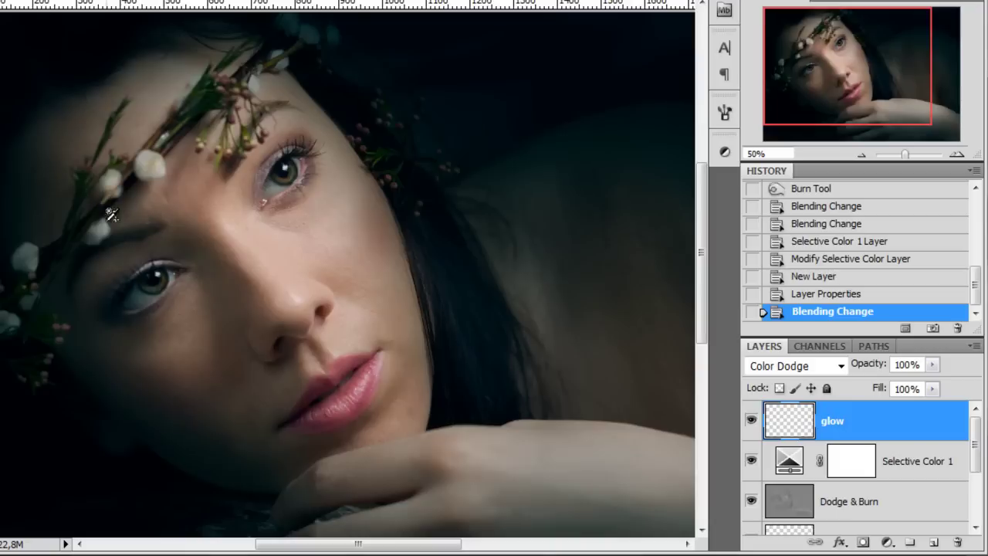
key("ctrl+plus")
key("b")
right_click(228, 214)
key("Return")
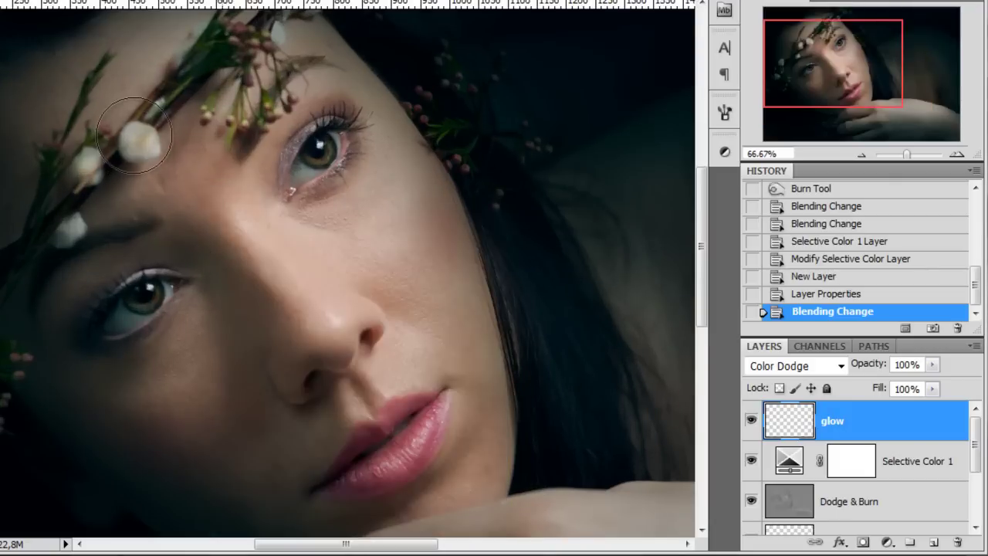
left_click(135, 135)
key("ctrl+z")
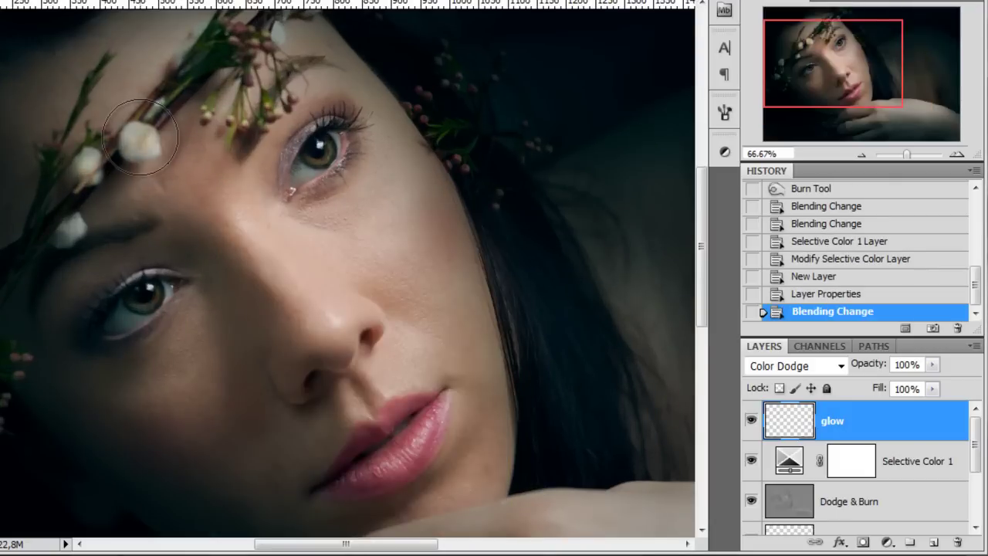
left_click(140, 137)
Try a bright orange foreground colour, hex ea8314, with glow dabs on the eye and the flowers above it
left_click(1, 468)
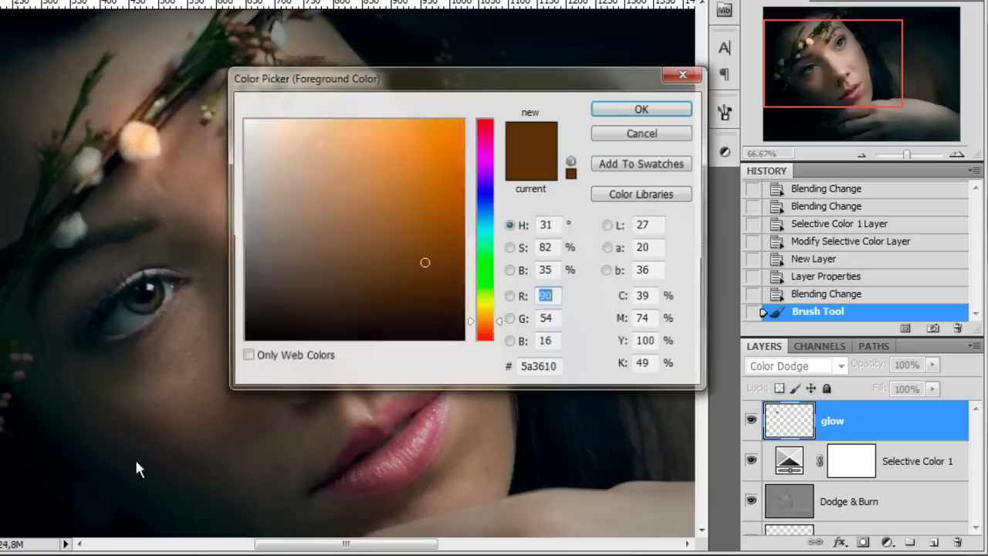
left_click(445, 139)
left_click(629, 110)
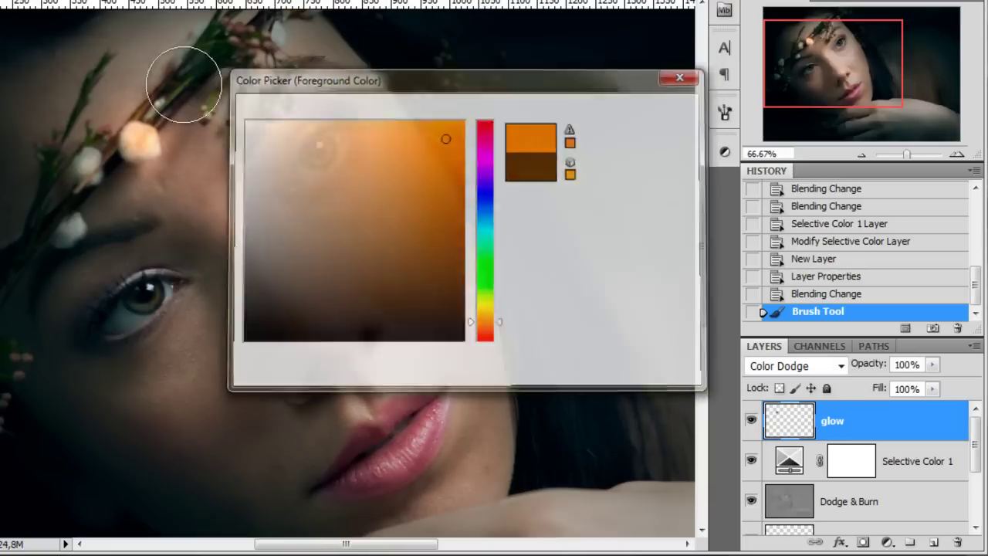
left_click(235, 85)
key("ctrl+z")
left_click(331, 147)
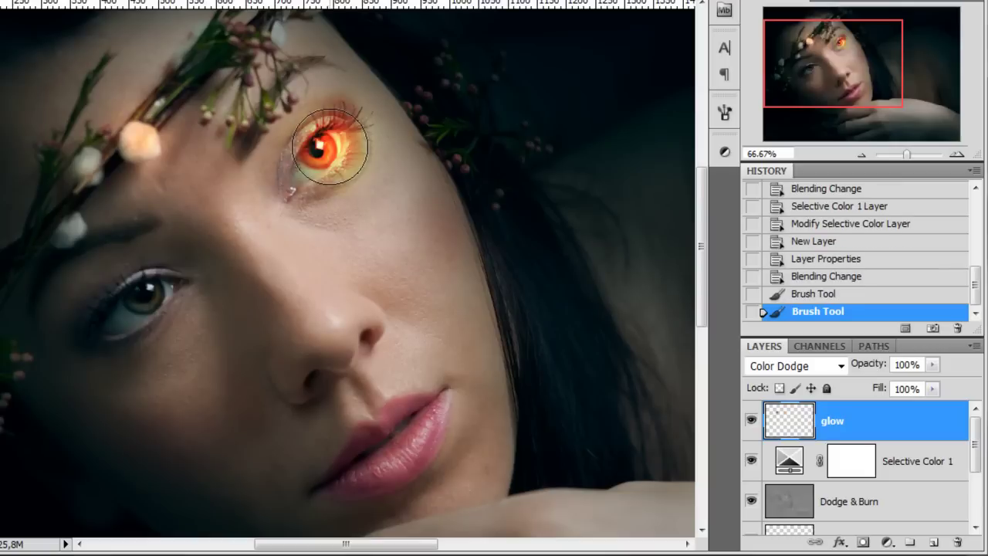
key("ctrl+z")
left_click(252, 72)
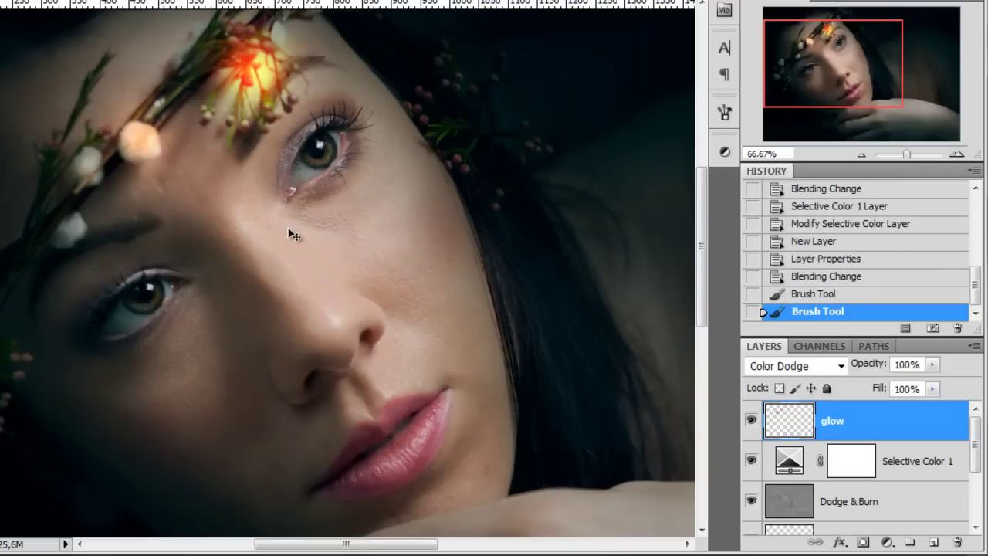
key("ctrl+z")
Set the foreground colour to a dark reddish brown, hex 4c1c0c
key("n")
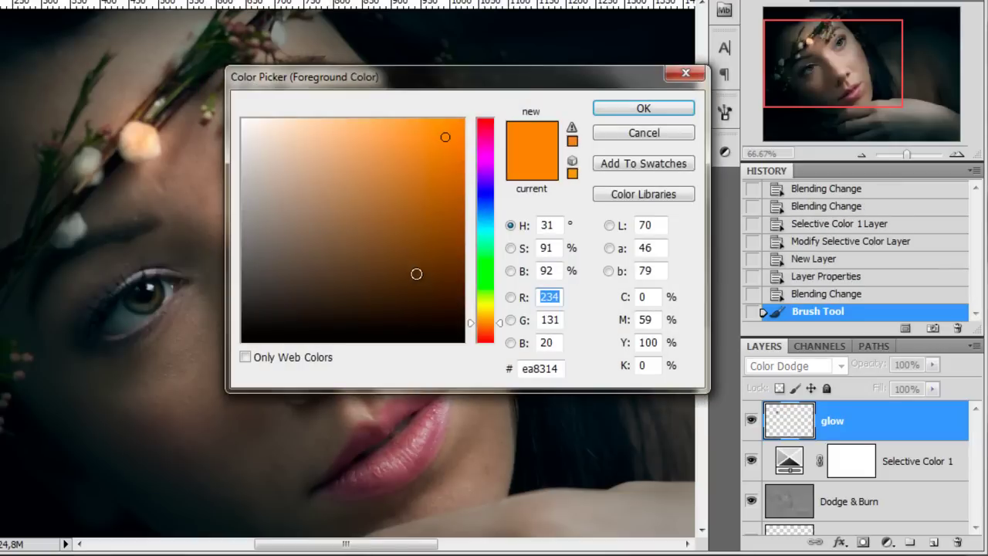
left_click_drag(428, 287, 430, 276)
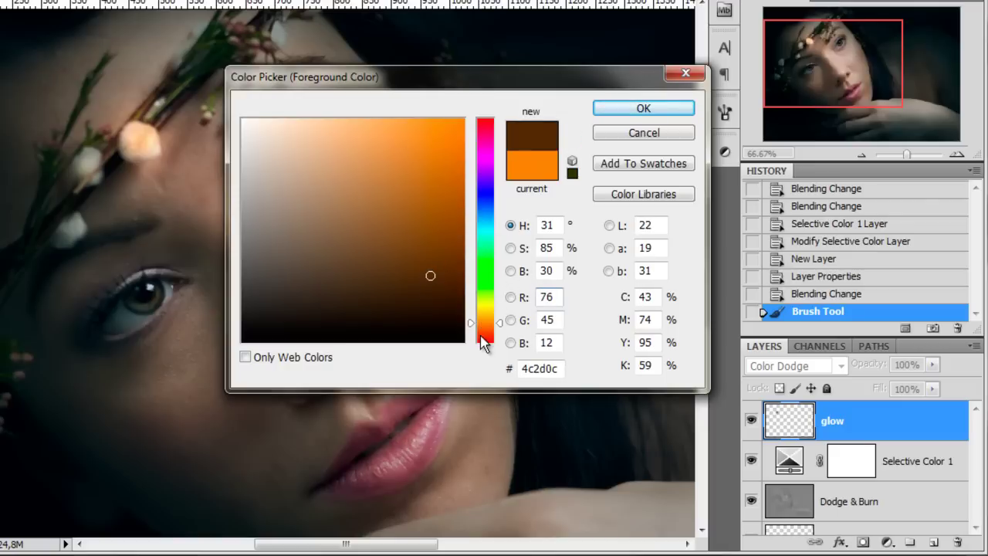
left_click_drag(486, 325, 489, 332)
left_click(656, 108)
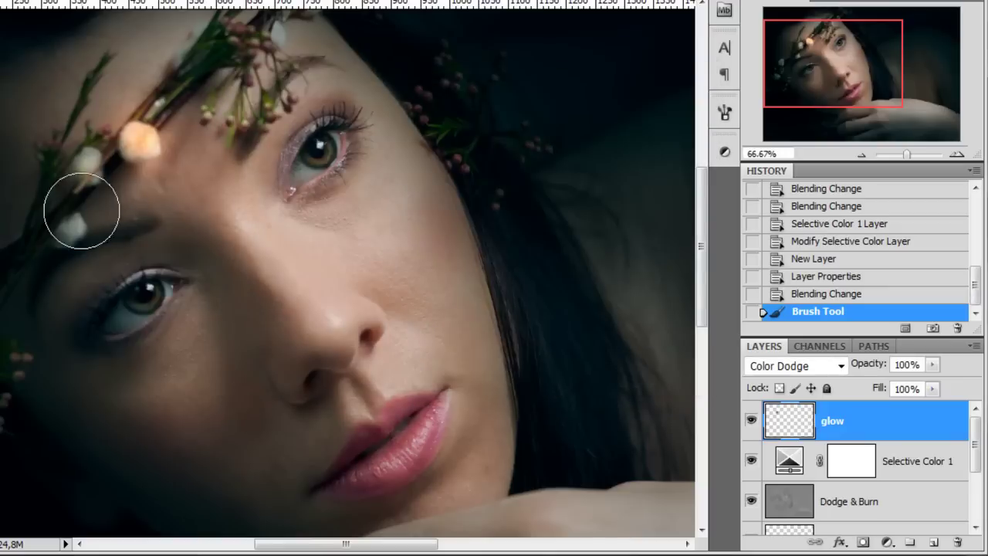
Brush the reddish glow over the berries at both ends of the flower wreath
left_click(14, 359)
left_click(9, 420)
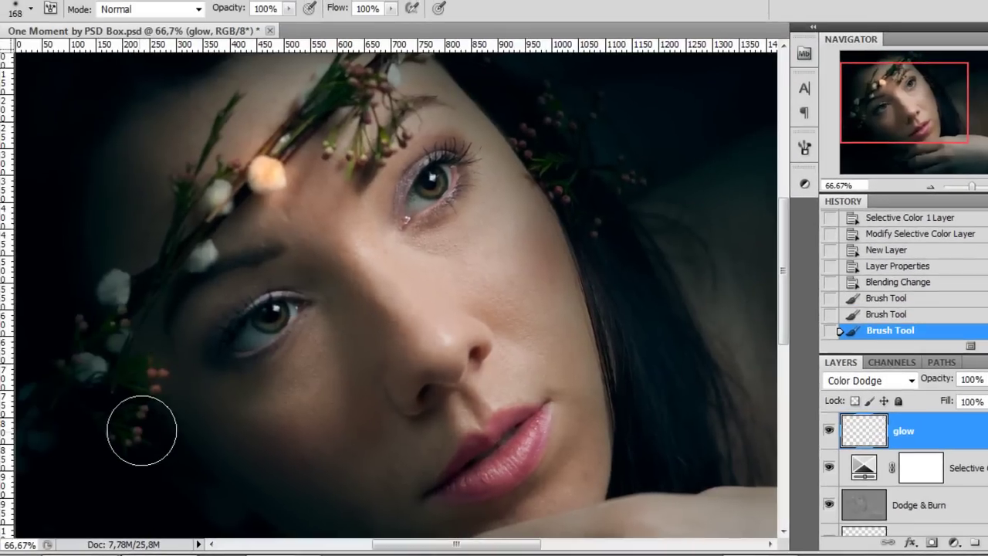
left_click(554, 198)
Reduce the brush to 64 px and dab glow on individual berries hanging over the brow
left_click_drag(553, 202, 528, 310)
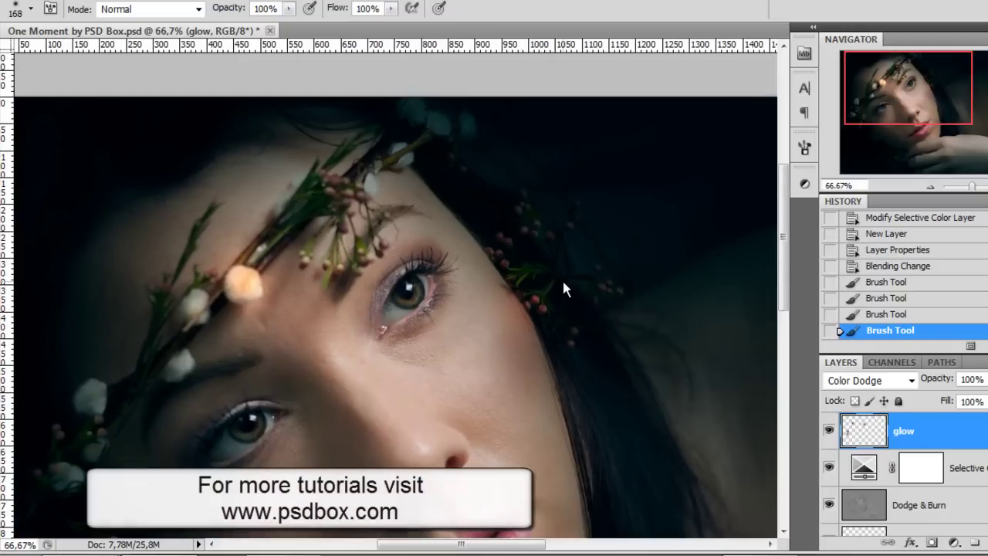
right_click(563, 281)
left_click(632, 291)
left_click(303, 260)
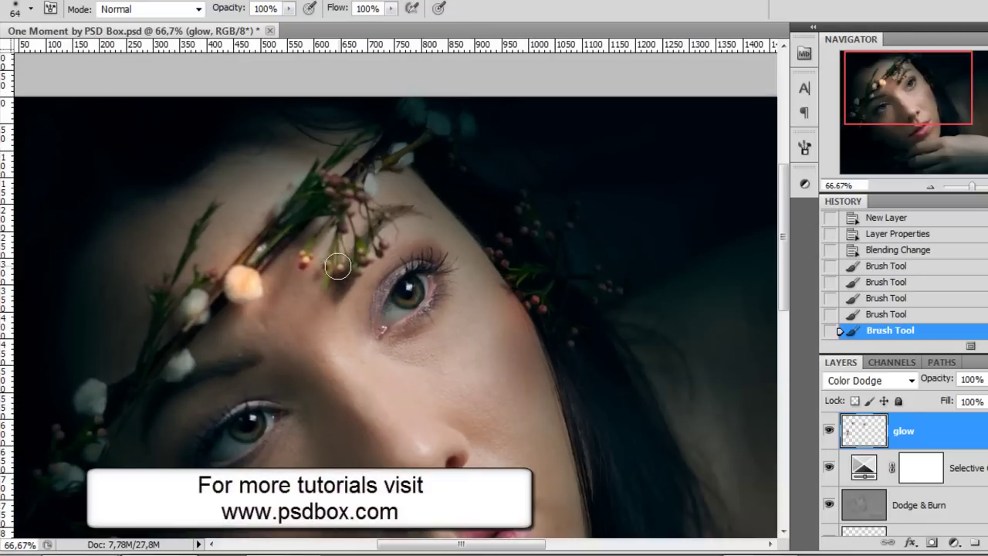
left_click(337, 266)
left_click(339, 182)
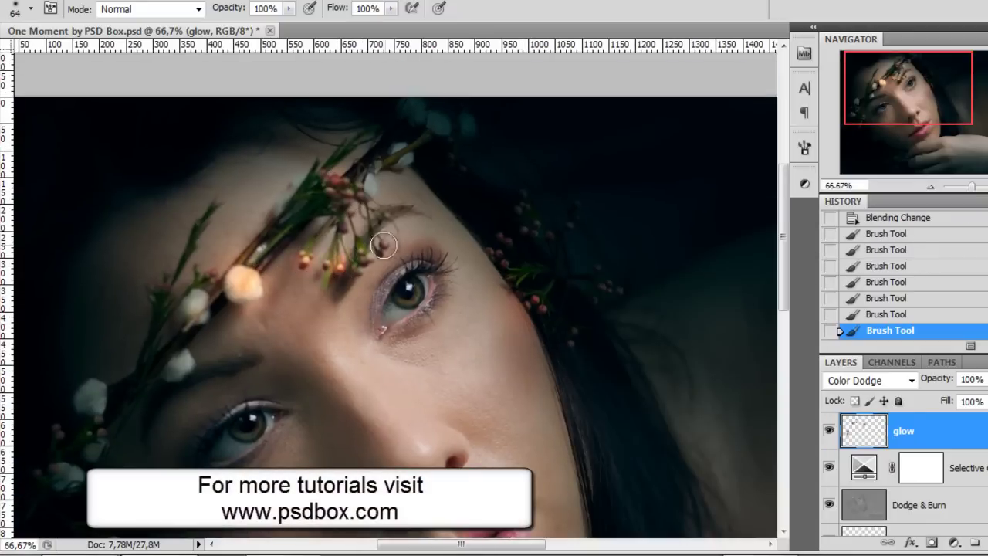
left_click(383, 245)
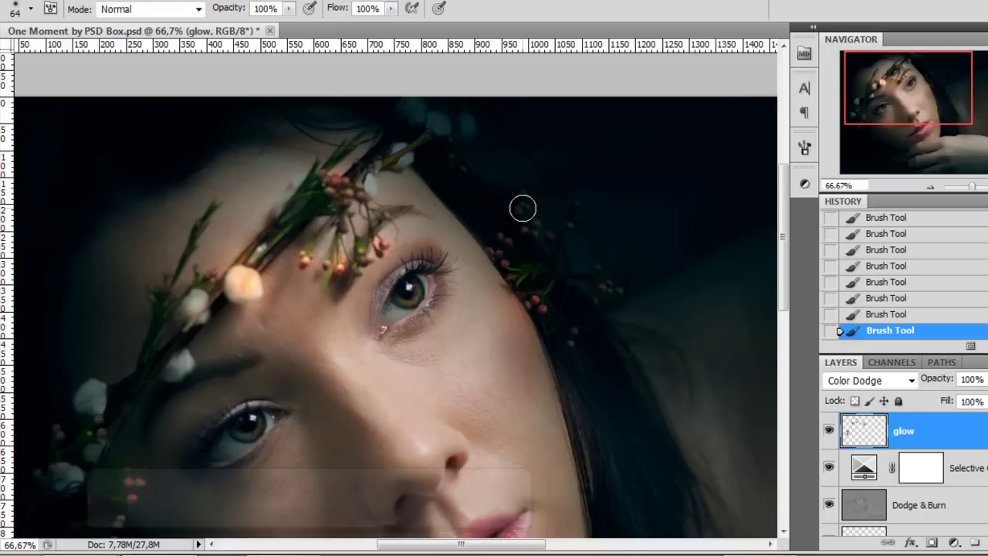
Set the foreground colour to a lighter orange-brown, hex 664010
left_click_drag(220, 375, 394, 298)
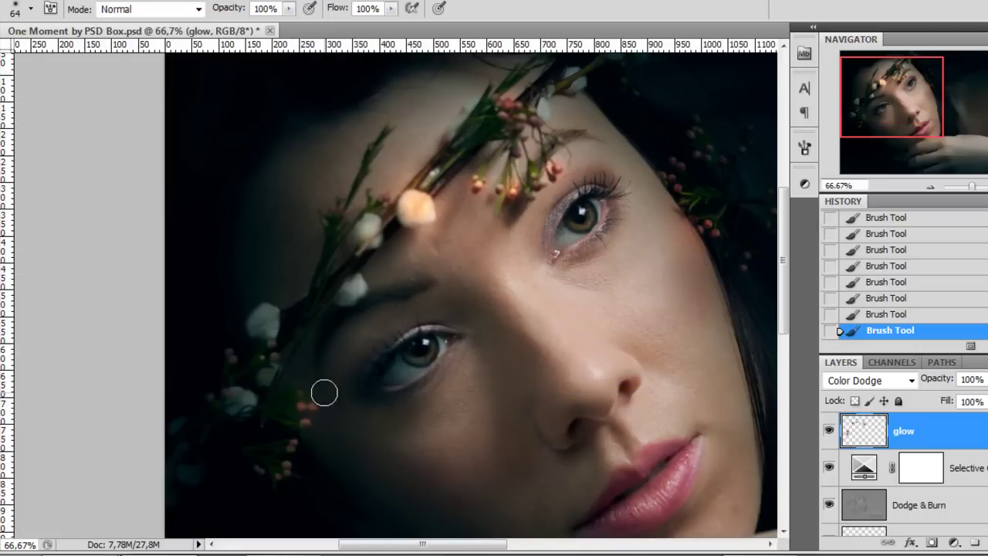
key("i")
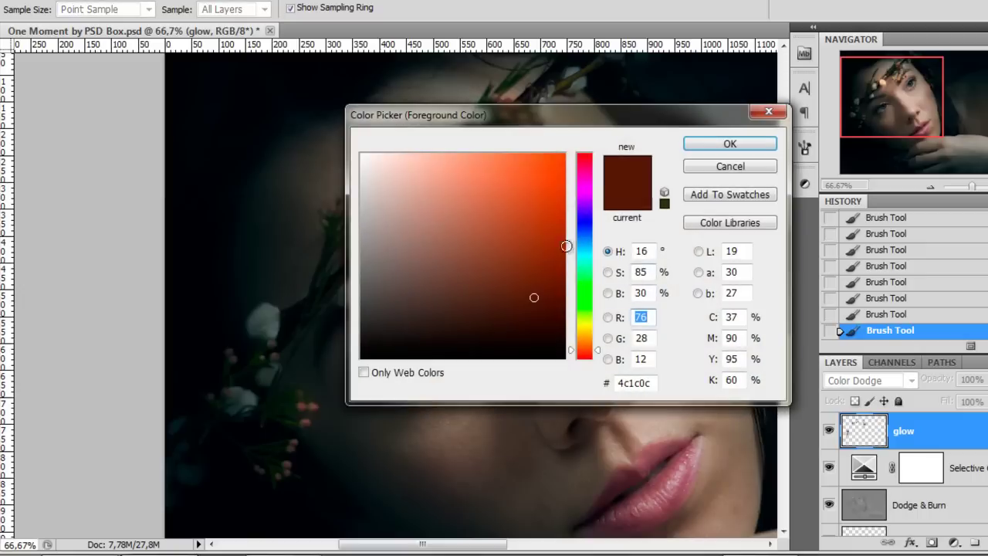
left_click(533, 276)
left_click(588, 338)
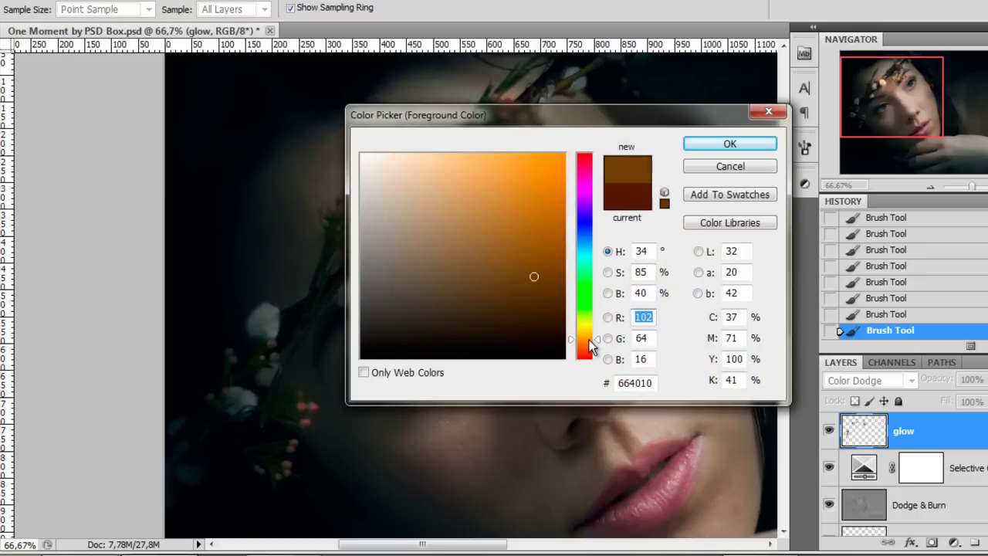
left_click(729, 145)
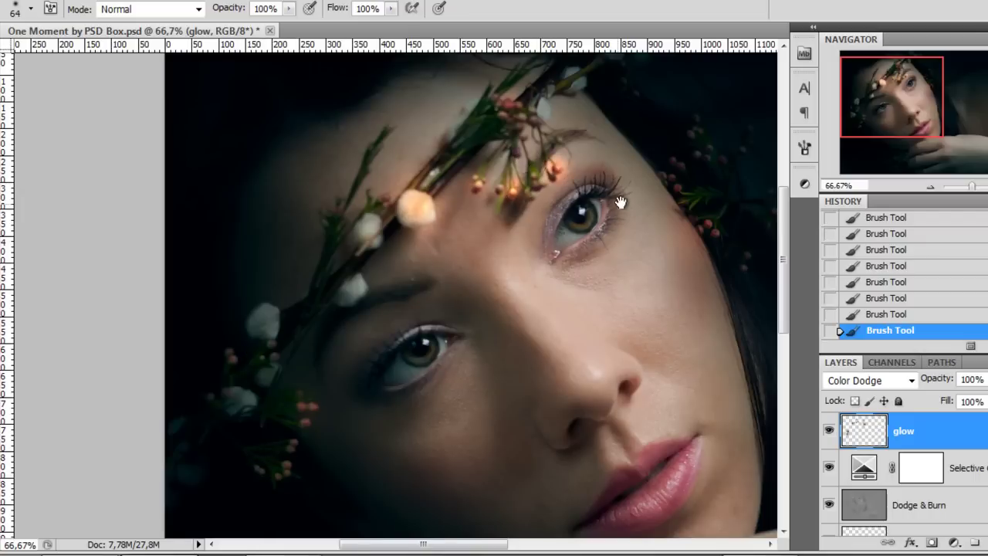
Dab the orange-brown glow on the berries in the dark hair beside the eye
left_click_drag(622, 198, 525, 309)
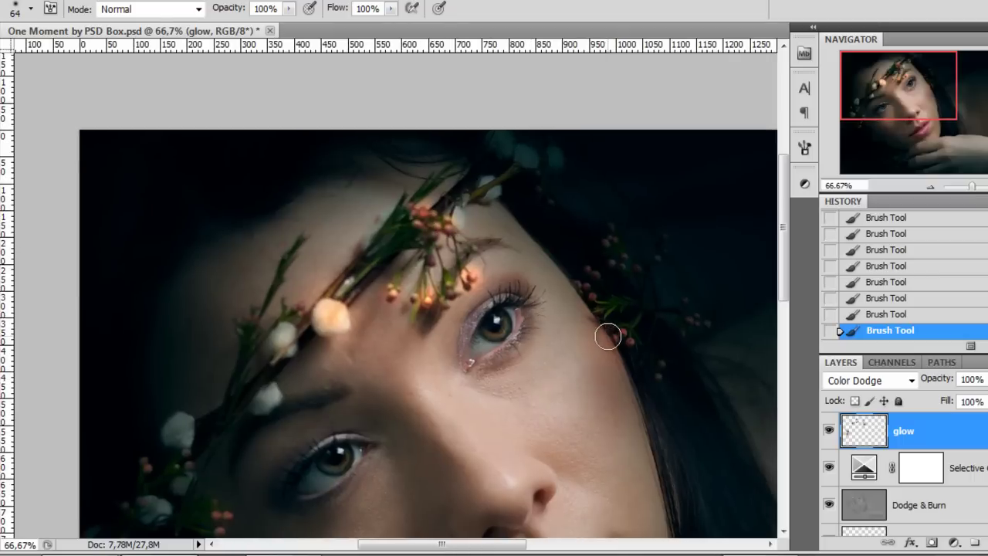
left_click(595, 273)
left_click(614, 242)
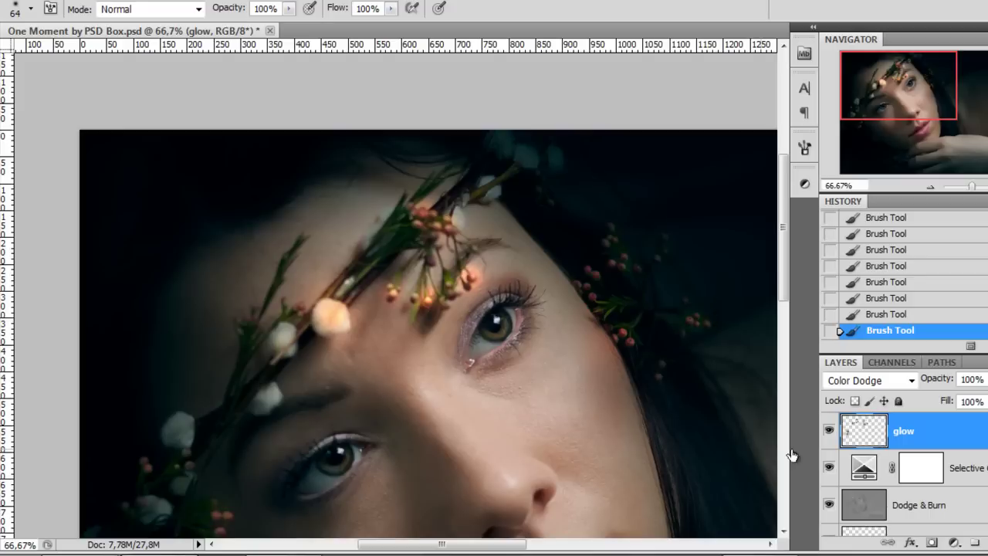
Create a new layer above the glow layer and set its blending mode to Linear Dodge (Add)
key("ctrl+shift+alt+n")
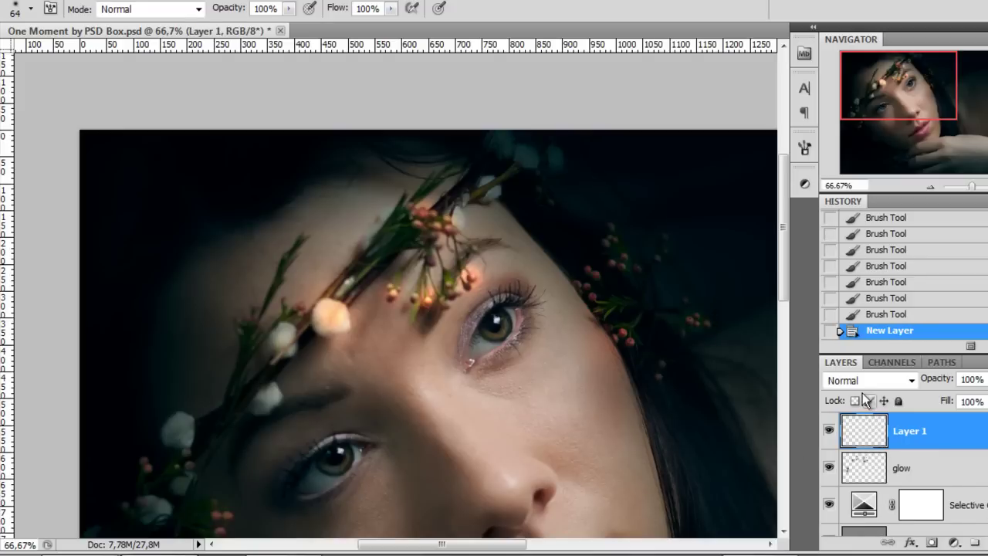
left_click(857, 382)
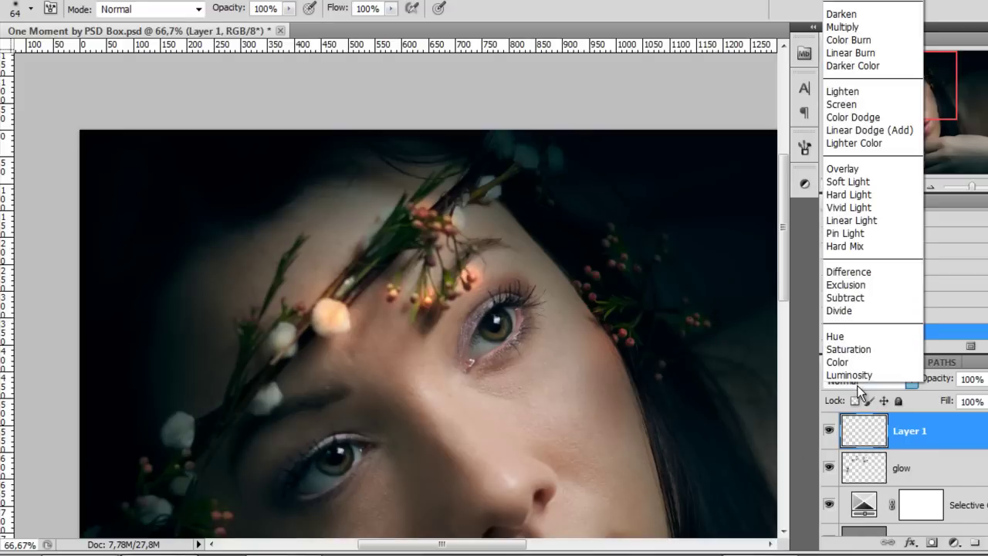
left_click(883, 131)
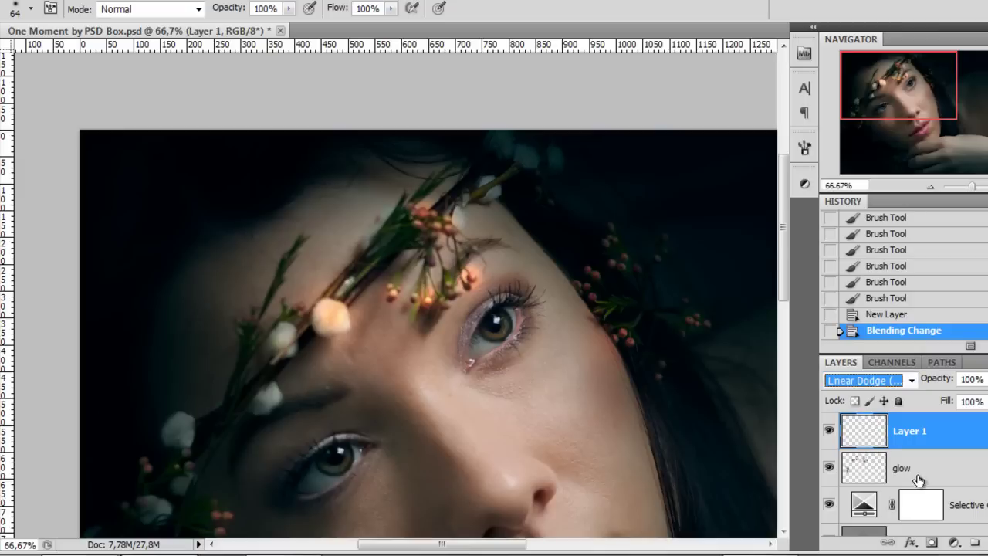
Try orange-brown glow dabs on the wreath berries on the Linear Dodge layer
left_click(448, 233)
key("ctrl+z")
left_click(625, 334)
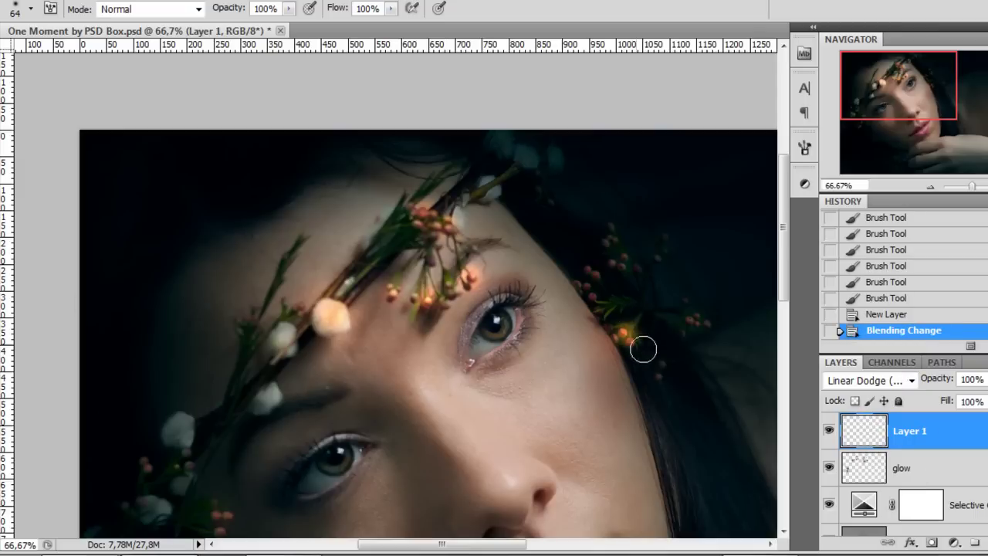
key("ctrl+z")
Change the foreground colour to a darker reddish brown
key("n")
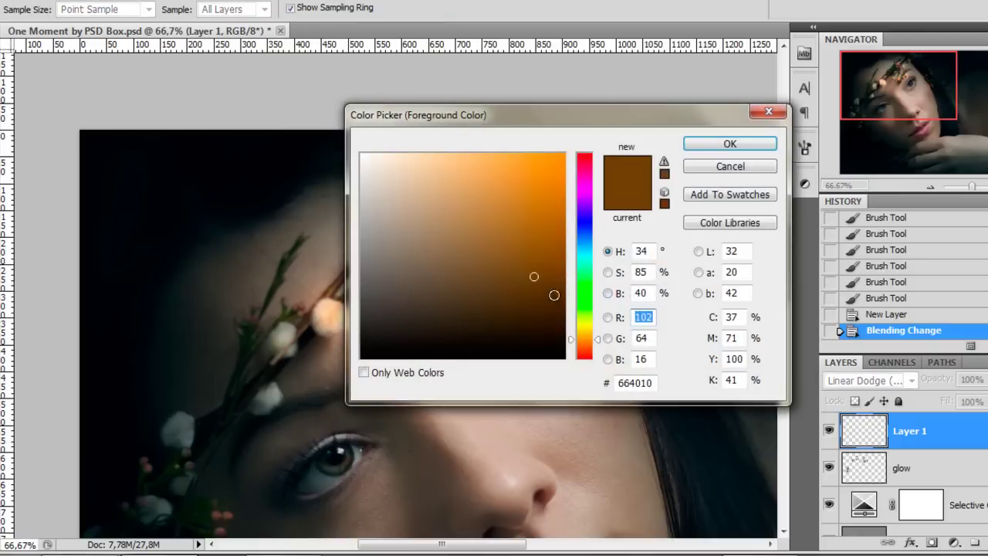
left_click(533, 302)
left_click(584, 347)
left_click(730, 147)
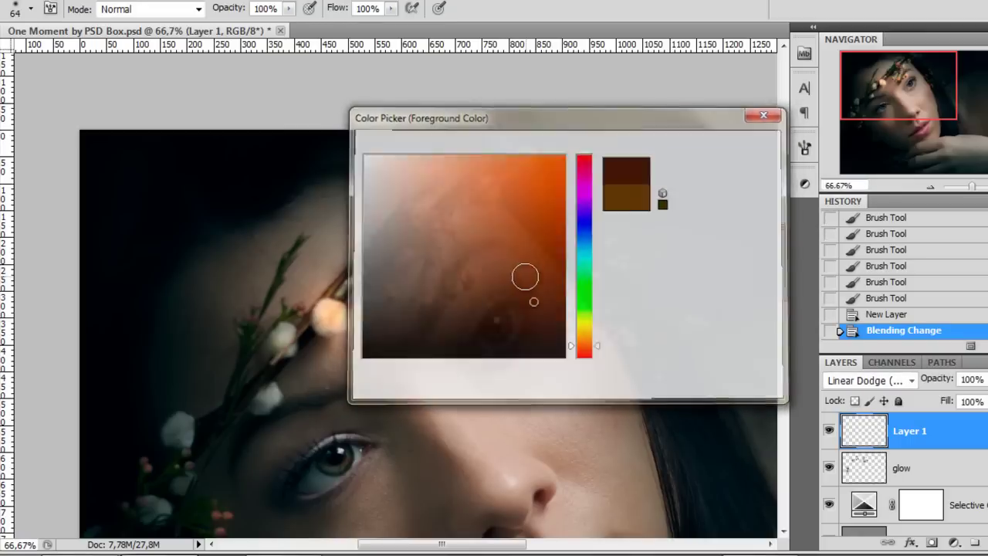
Try single reddish-brown dabs on different berries in the dark hair, undoing each one
left_click(695, 318)
key("ctrl+z")
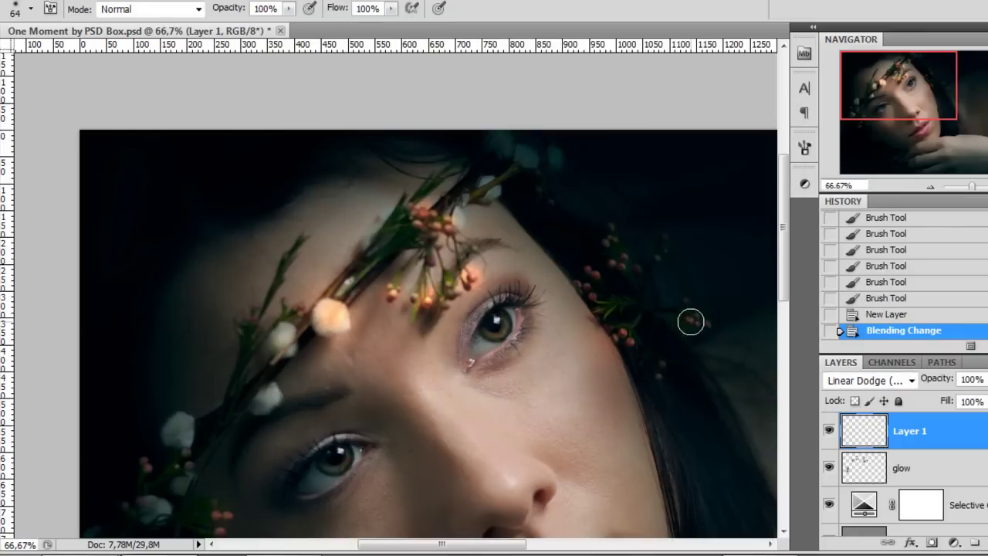
left_click(696, 323)
key("ctrl+z")
left_click(591, 270)
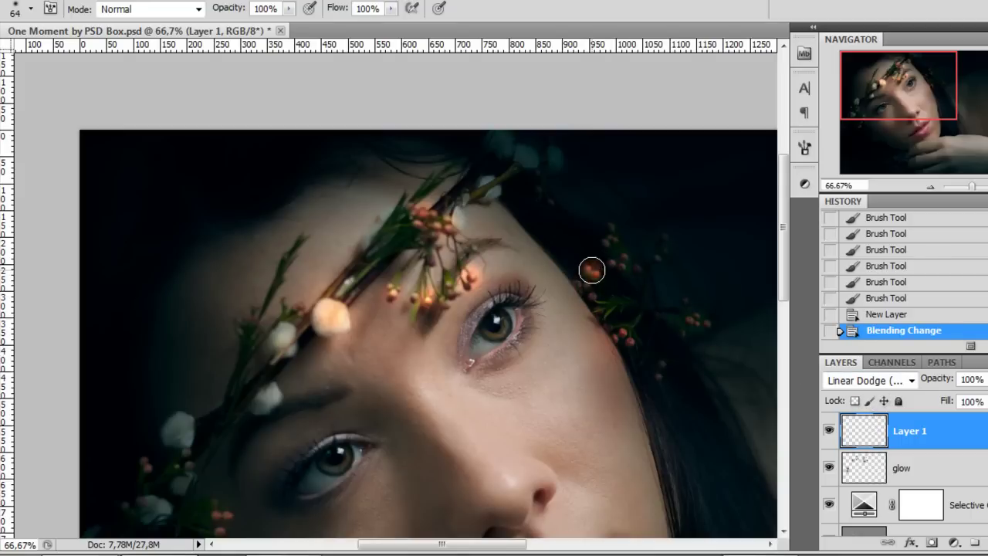
key("ctrl+z")
left_click(609, 231)
key("ctrl+z")
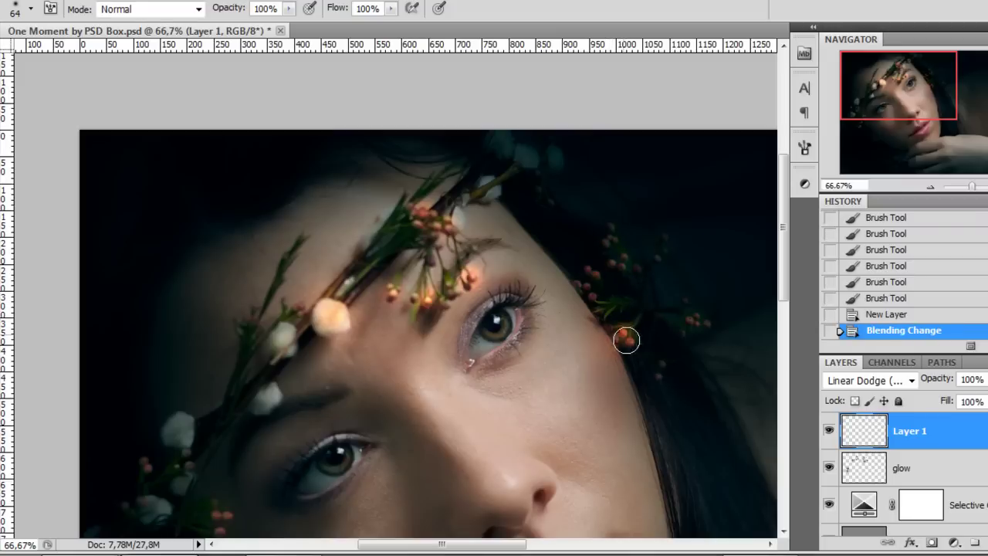
Dab reddish-brown glow onto the berries in the hair beside the cheek, over the forehead and beside the shadowed eye
left_click(626, 339)
left_click(427, 304)
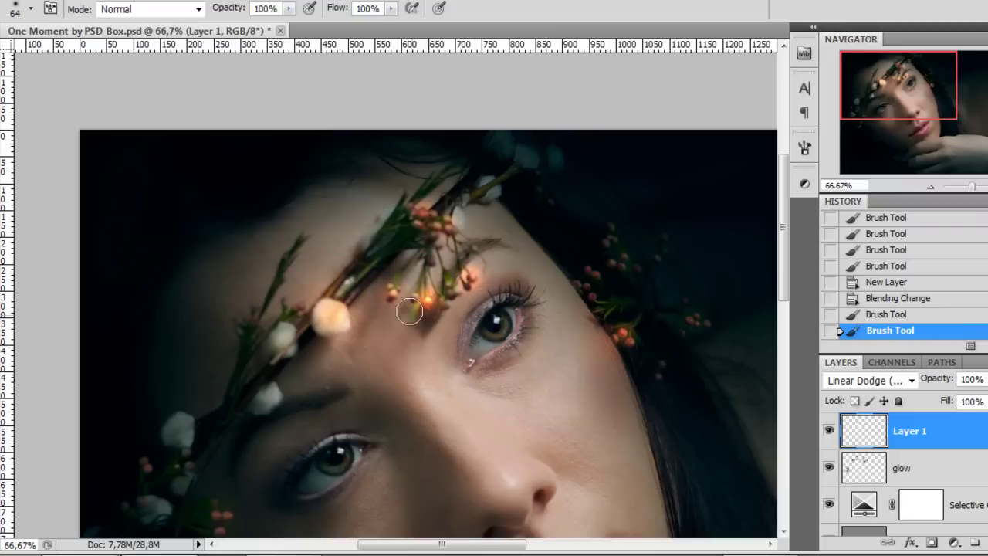
left_click(391, 293)
left_click(421, 222)
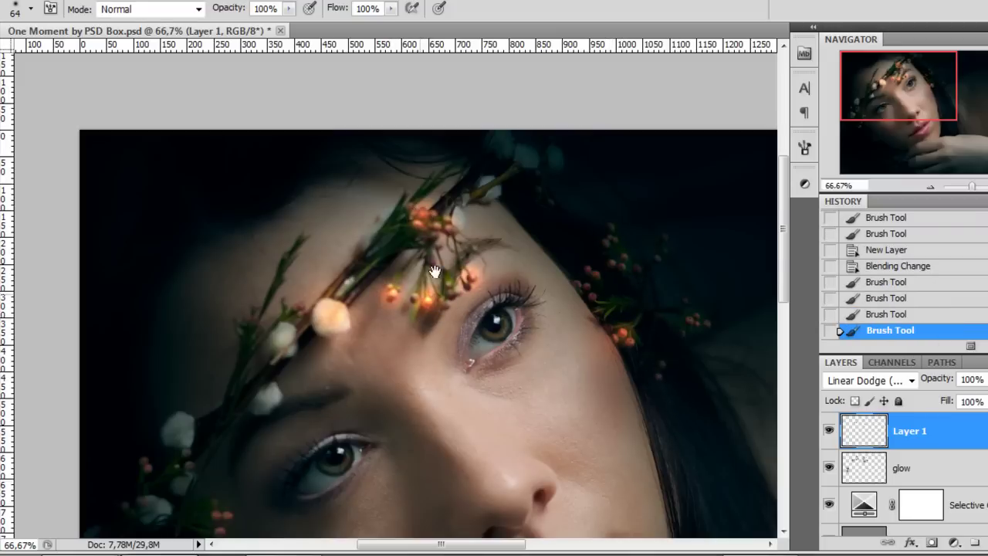
left_click_drag(417, 303, 492, 180)
left_click(301, 396)
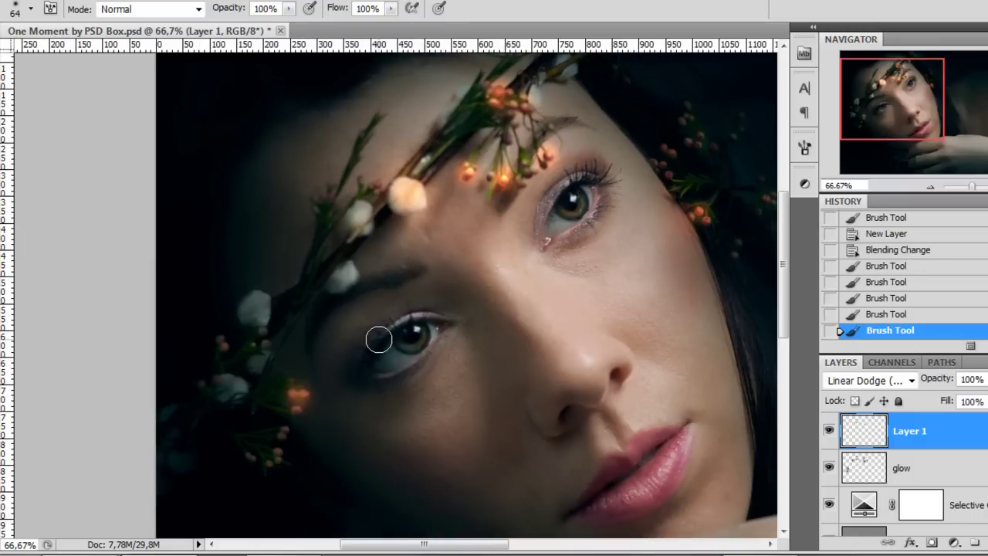
Enlarge the brush to 92 px and try glow dabs on the lowest berry cluster of the wreath, undoing them
right_click(379, 276)
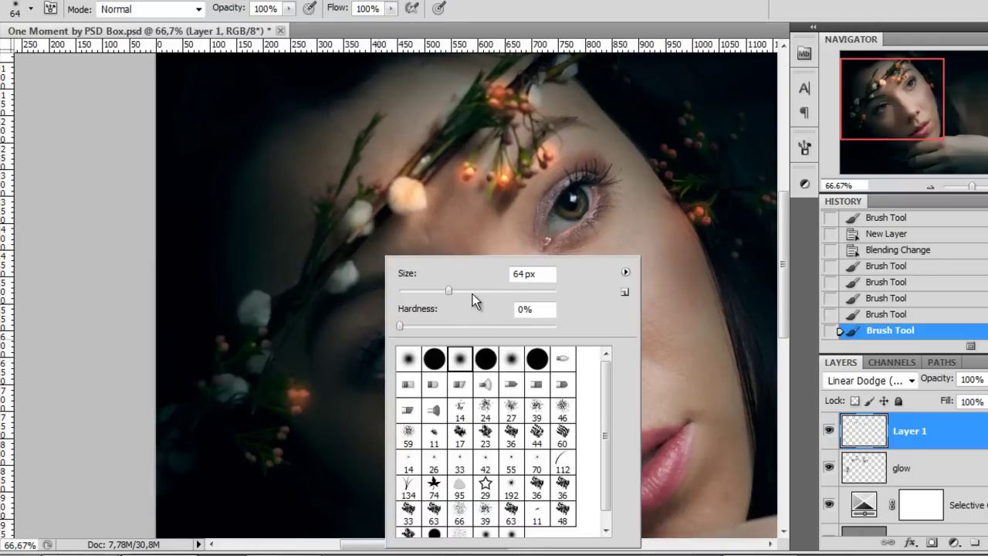
left_click(284, 432)
left_click(259, 459)
left_click(284, 468)
key("ctrl+alt+z")
key("ctrl+alt+z")
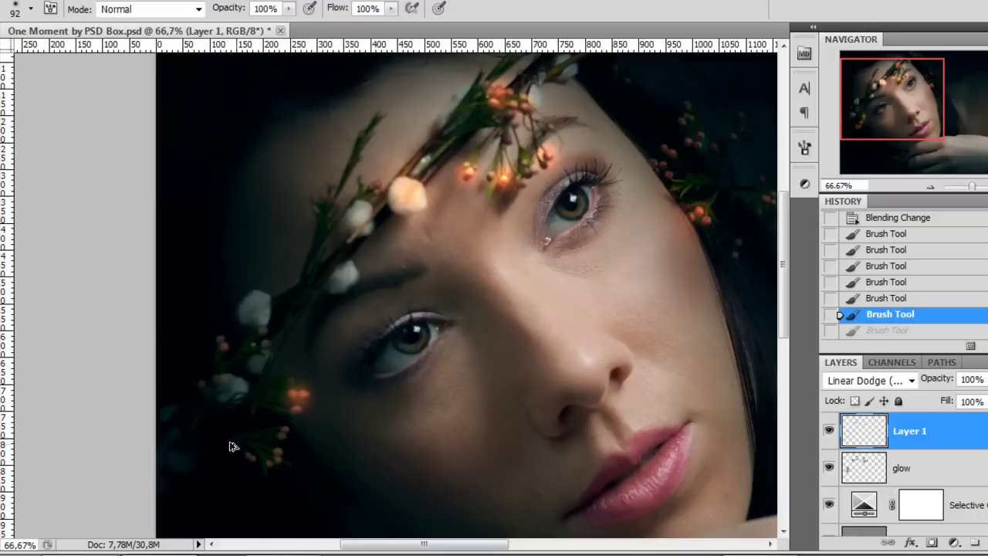
Try a muted brown foreground colour (3b2417) with dabs on the berries at the wreath's lower end, undoing them
left_click(3, 287)
left_click(484, 311)
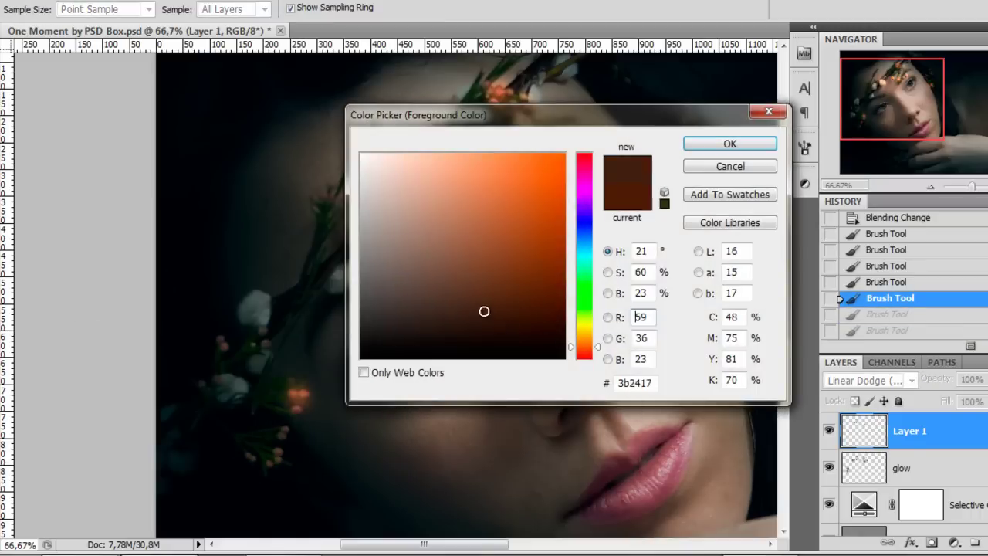
left_click(730, 144)
left_click_drag(243, 352, 224, 345)
key("ctrl+z")
key("ctrl+z")
key("ctrl+z")
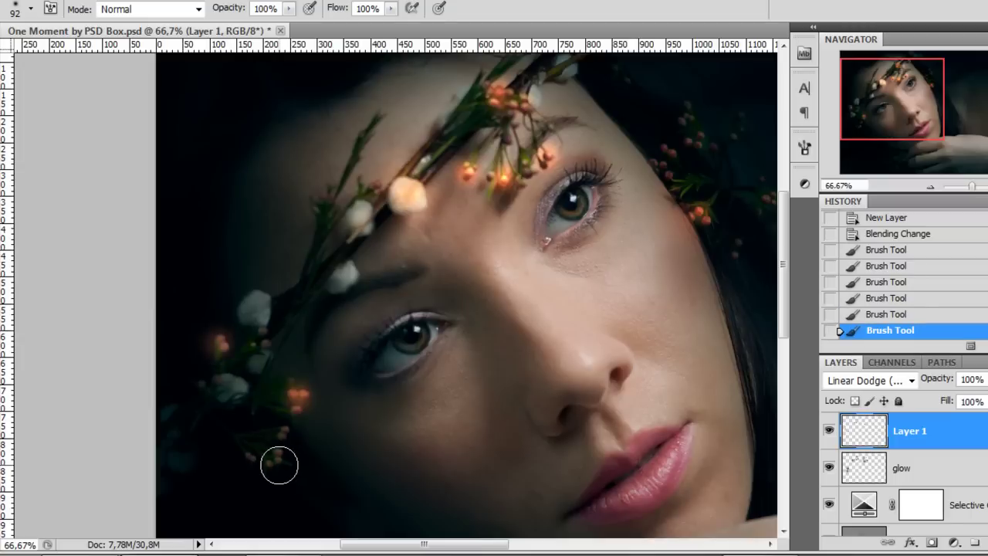
key("ctrl+z")
key("ctrl+z")
key("ctrl+z")
key("ctrl+z")
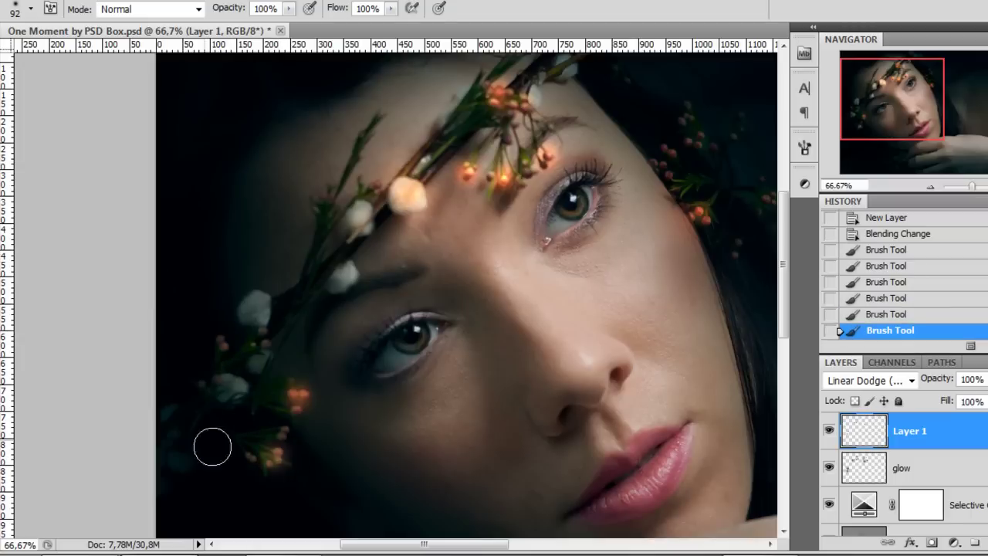
Set the foreground colour to very dark brown (27140a) and dab soft glow onto the remaining berries along the wreath and in the dark hair
left_click(1, 290)
left_click(514, 327)
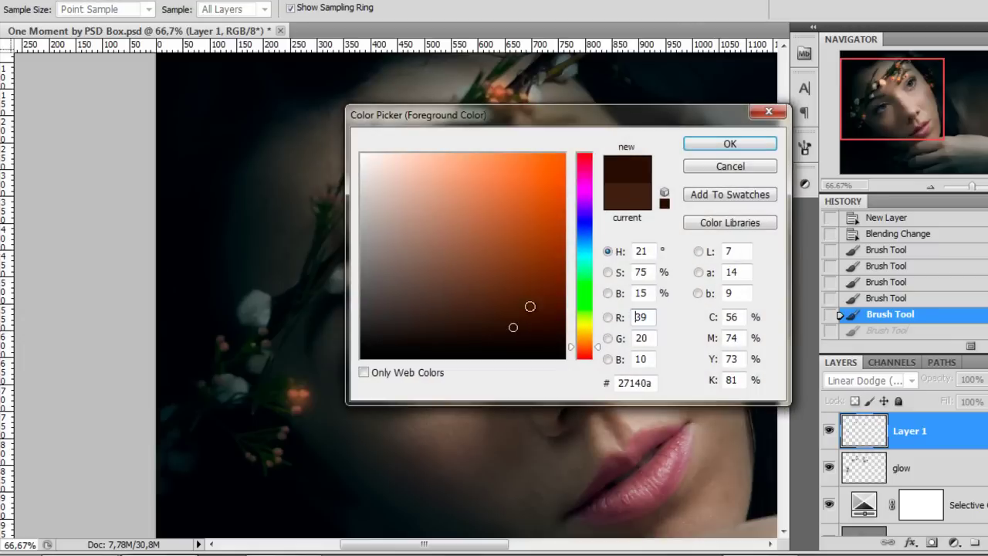
left_click(760, 147)
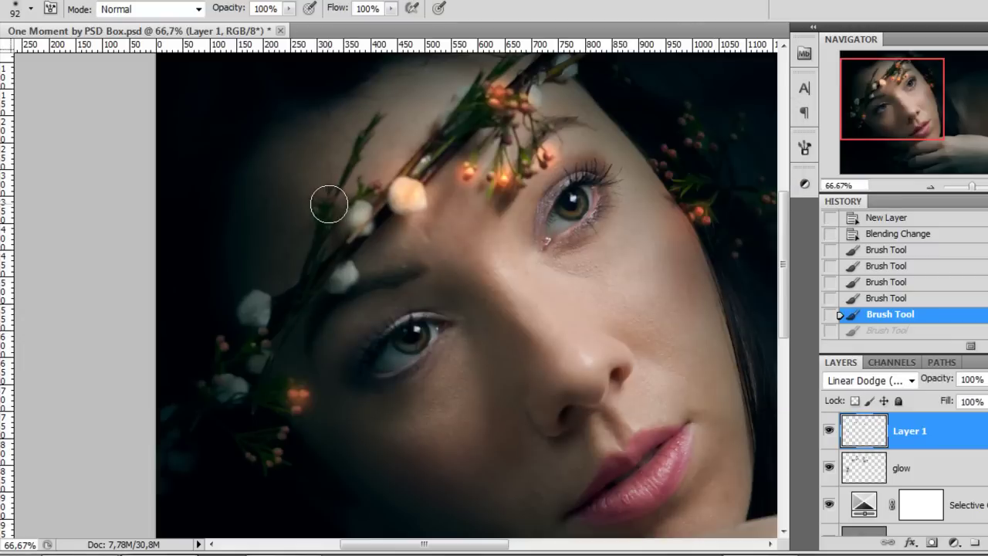
left_click(328, 203)
left_click(493, 105)
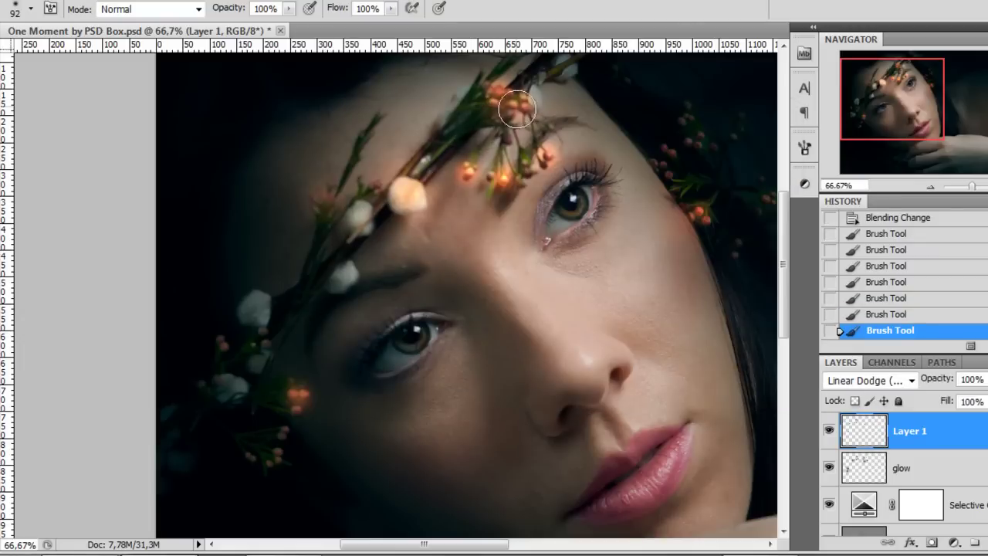
left_click(517, 110)
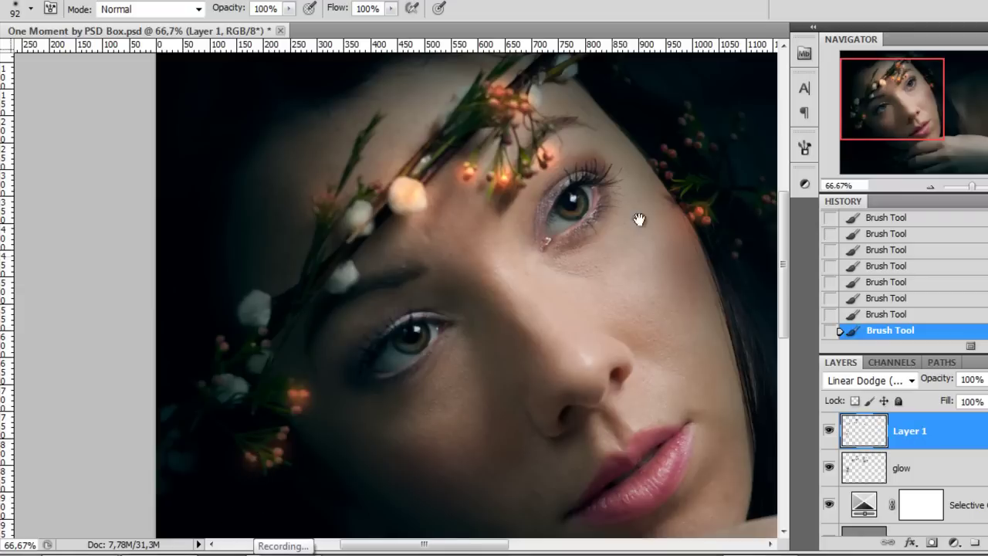
left_click_drag(640, 221, 599, 281)
left_click(664, 358)
left_click(697, 314)
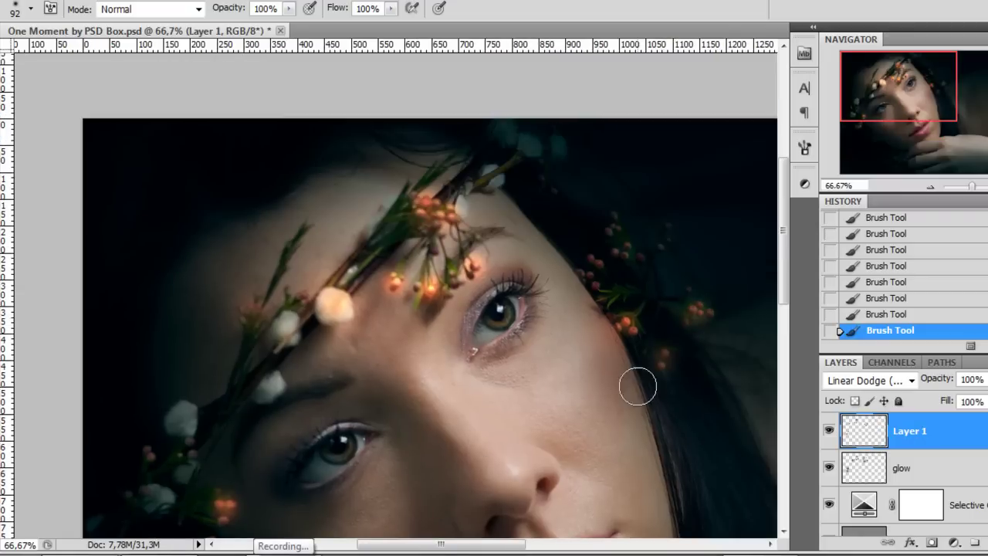
Group Layer 1 with the glow layer and compare the portrait with and without the group
scroll(469, 379, "down", 1)
scroll(375, 347, "up", 1)
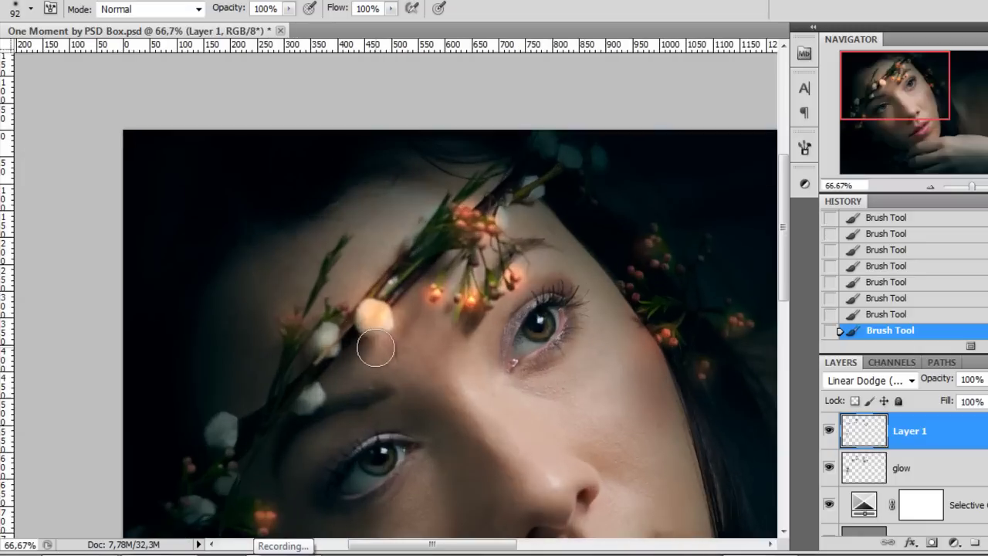
scroll(468, 380, "down", 1)
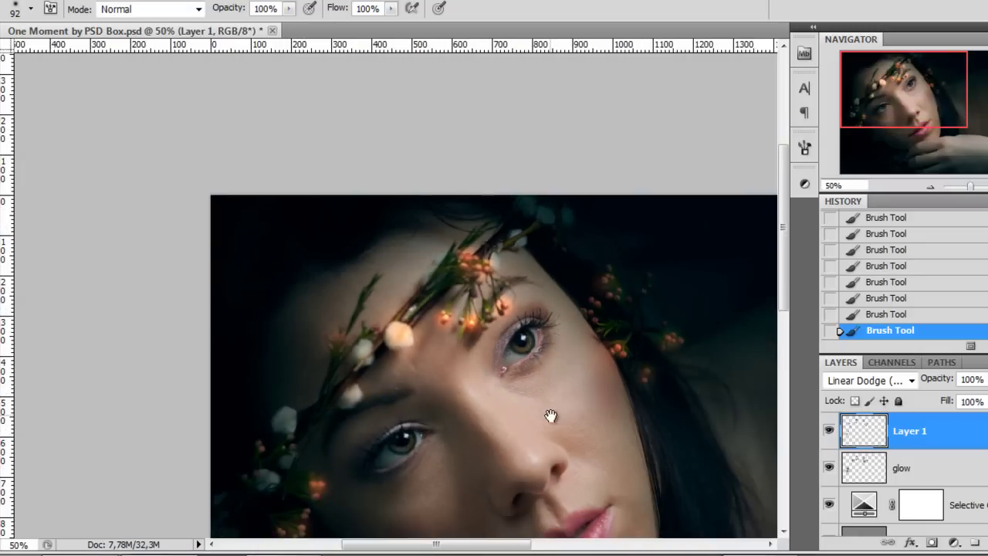
left_click_drag(543, 391, 507, 305)
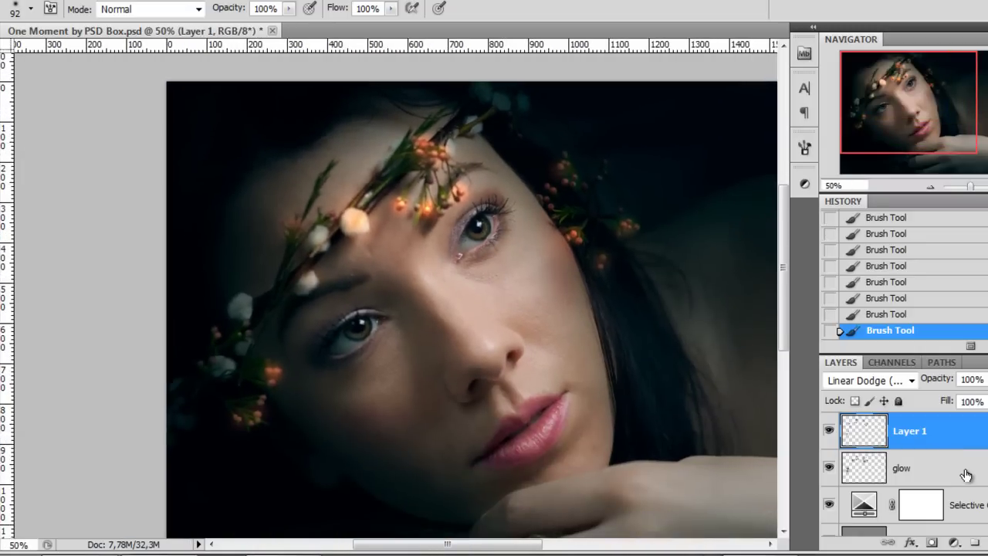
left_click(966, 473, "shift")
key("ctrl+g")
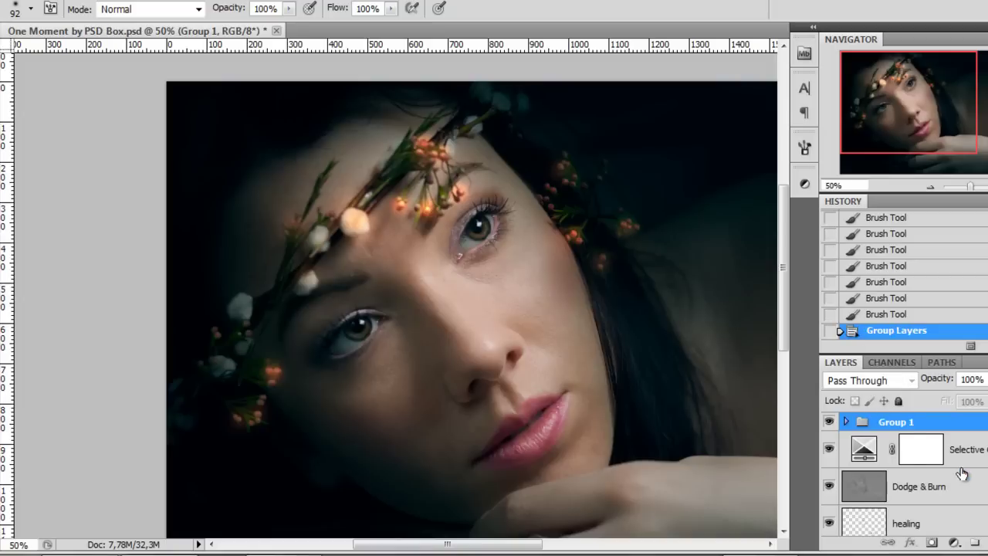
left_click(829, 423)
left_click(828, 423)
Select the glow layer inside Group 1 and reduce the brush to 16 px for the shadowed eye
left_click(846, 423)
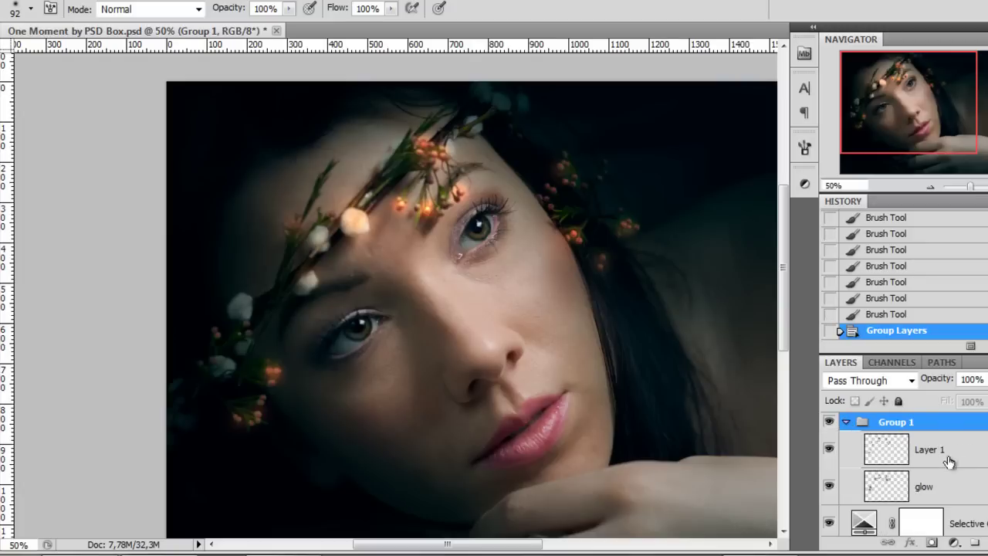
left_click(967, 483)
scroll(400, 312, "up", 2)
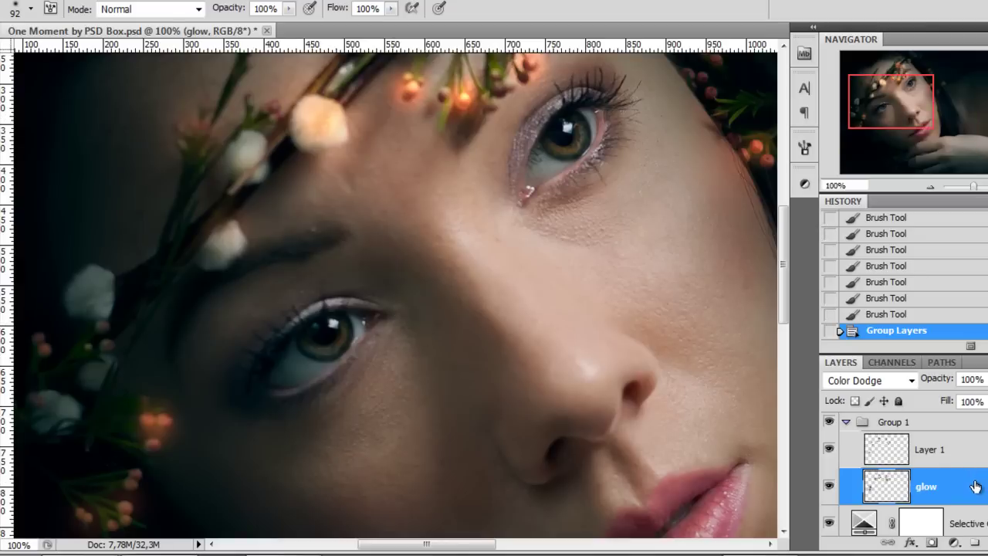
scroll(328, 376, "up", 1)
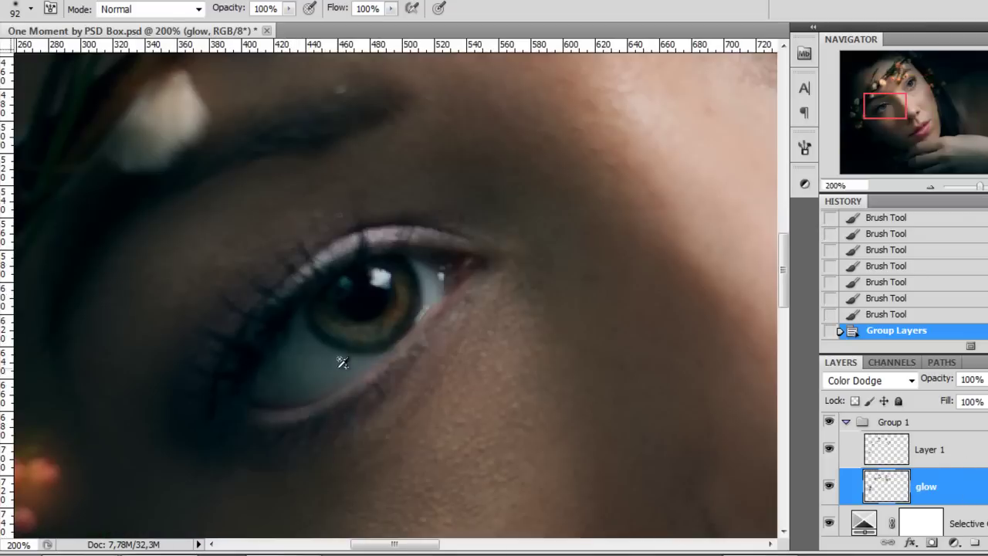
scroll(428, 285, "up", 1)
right_click(511, 249)
mouse_move(599, 291)
left_mouse_down()
mouse_move(542, 293)
mouse_move(584, 267)
mouse_move(584, 292)
left_mouse_up()
Try painting the shadowed eye's iris with dark green (2f522d) on the glow layer, then undo the stroke
left_click(2, 174)
left_click(542, 284)
left_click_drag(477, 301, 452, 293)
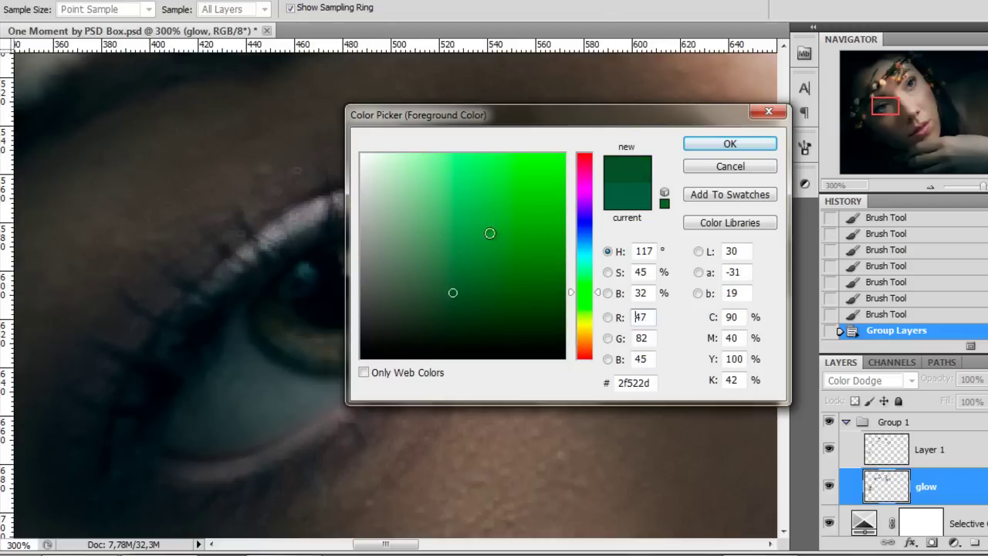
left_click(727, 145)
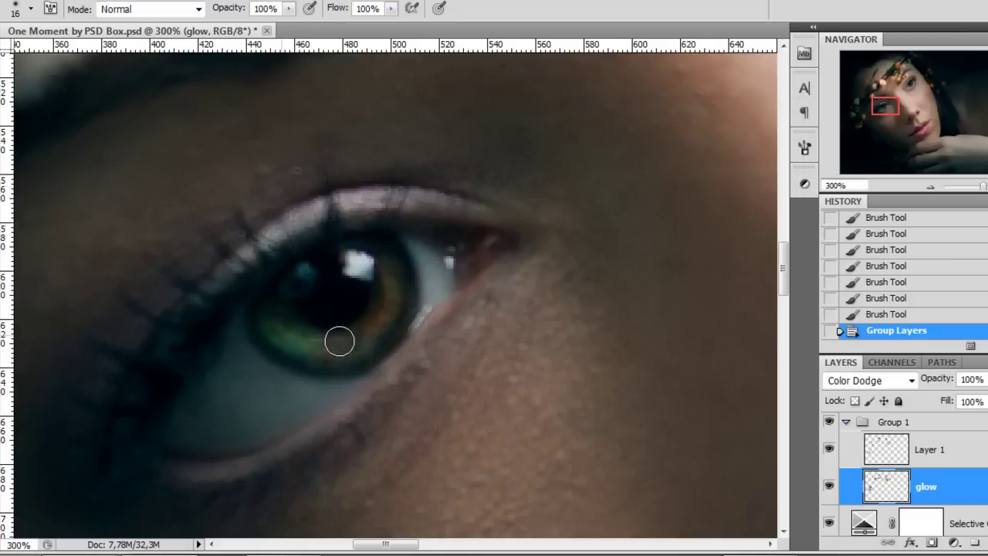
mouse_move(340, 340)
left_mouse_down()
mouse_move(374, 330)
mouse_move(389, 259)
left_mouse_up()
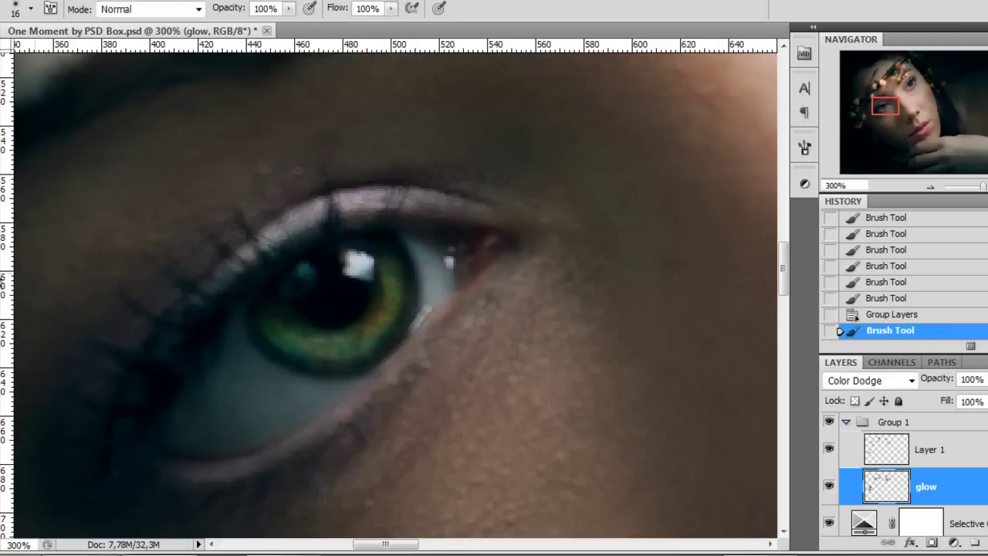
key("ctrl+z")
Set the foreground colour to a darker green and paint over the shadowed eye's iris on the glow layer
key("n")
left_click(445, 314)
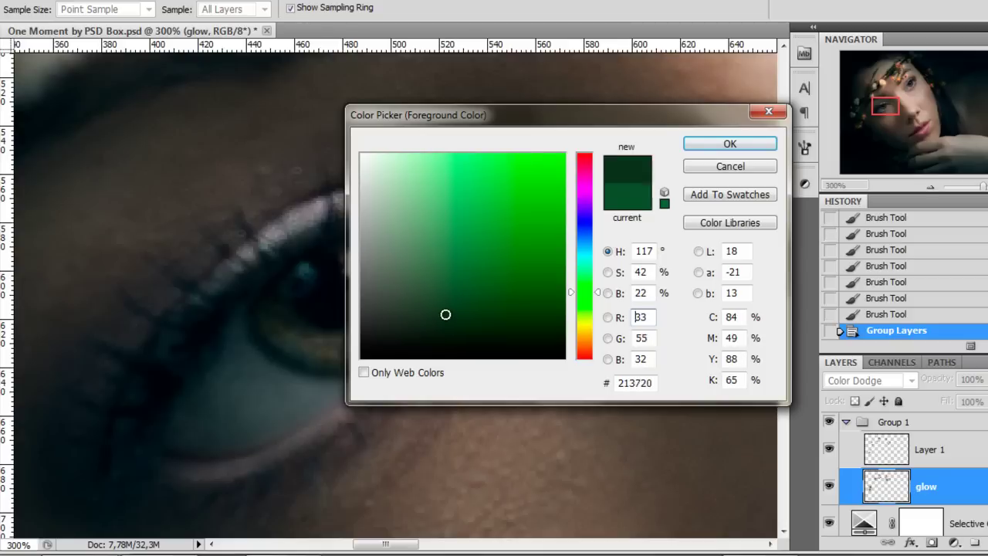
left_click(452, 311)
left_click(756, 146)
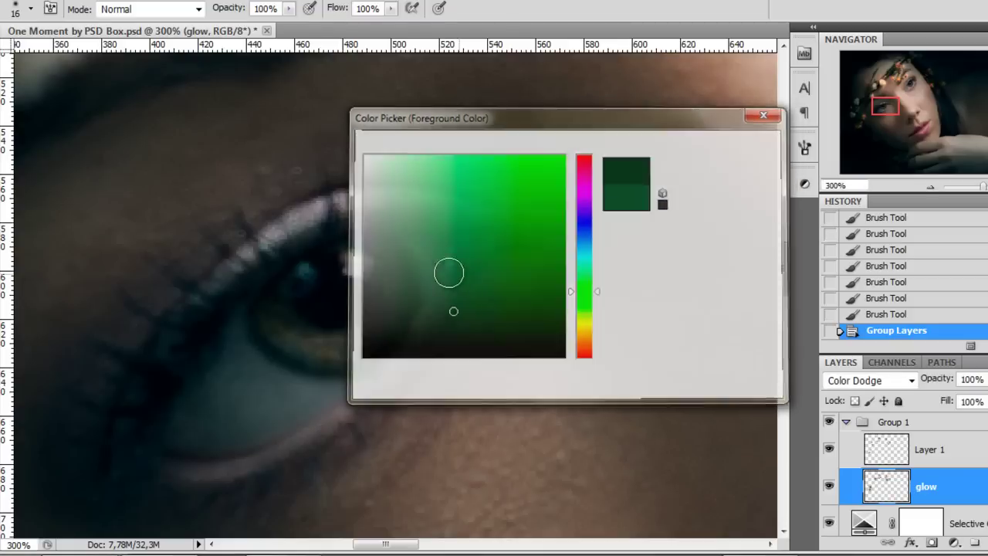
mouse_move(390, 270)
left_mouse_down()
mouse_move(351, 343)
mouse_move(282, 328)
left_mouse_up()
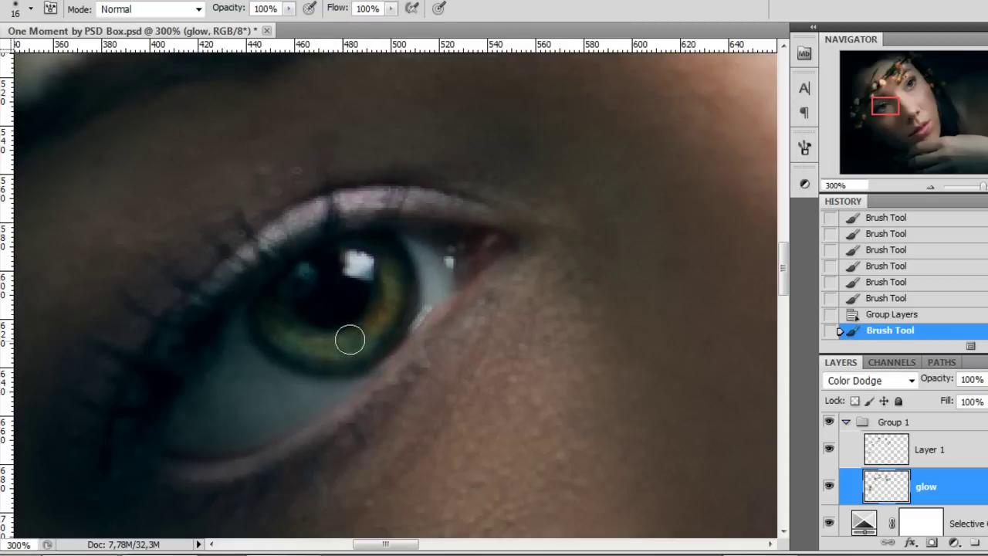
left_click_drag(349, 337, 392, 288)
Reduce the brush to 11 px and paint dark green glow over the iris of the brighter eye
scroll(480, 266, "down", 2)
left_click_drag(514, 373, 324, 540)
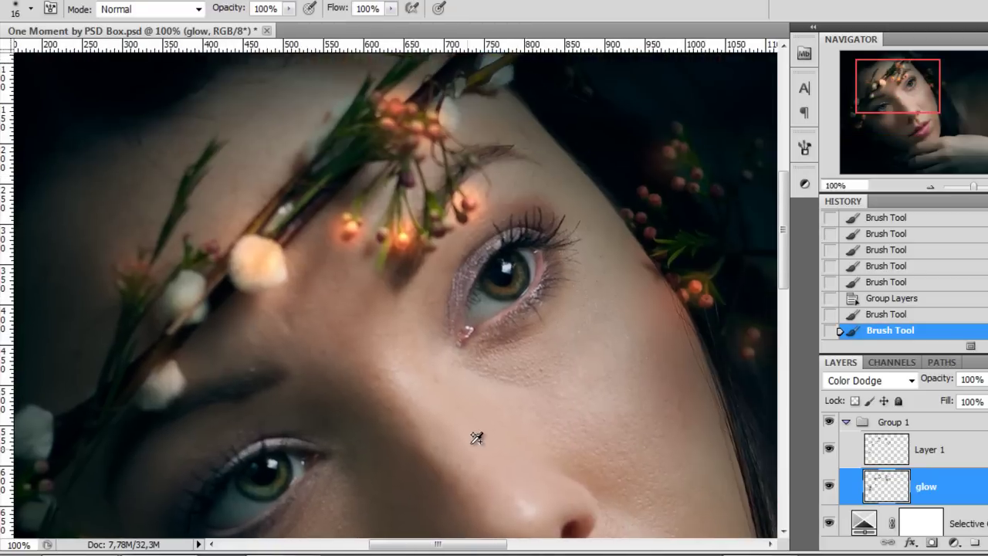
scroll(520, 270, "up", 1)
left_click(519, 270, "ctrl")
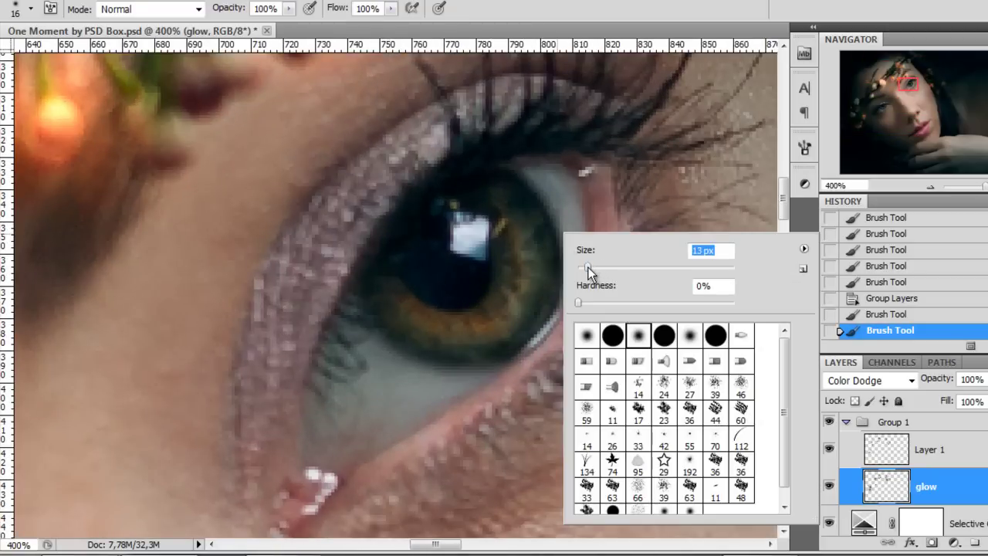
mouse_move(515, 224)
left_mouse_down()
mouse_move(468, 329)
mouse_move(419, 311)
mouse_move(532, 227)
mouse_move(532, 254)
left_mouse_up()
Set the foreground colour to a slightly brighter green (274526) and paint over the brighter eye's iris again
key("n")
left_click(452, 302)
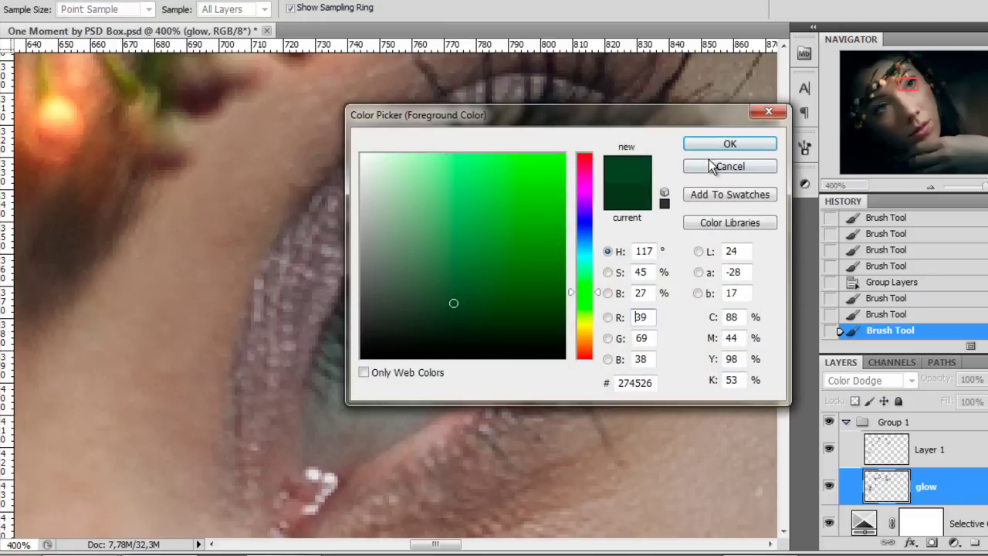
left_click(729, 146)
mouse_move(502, 310)
left_mouse_down()
mouse_move(456, 319)
mouse_move(578, 300)
left_mouse_up()
Compare the whole portrait with Group 1 hidden and shown to examine the eye and berry glow
key("ctrl+minus")
key("ctrl+minus")
key("ctrl+minus")
key("ctrl+minus")
scroll(602, 409, "down", 1)
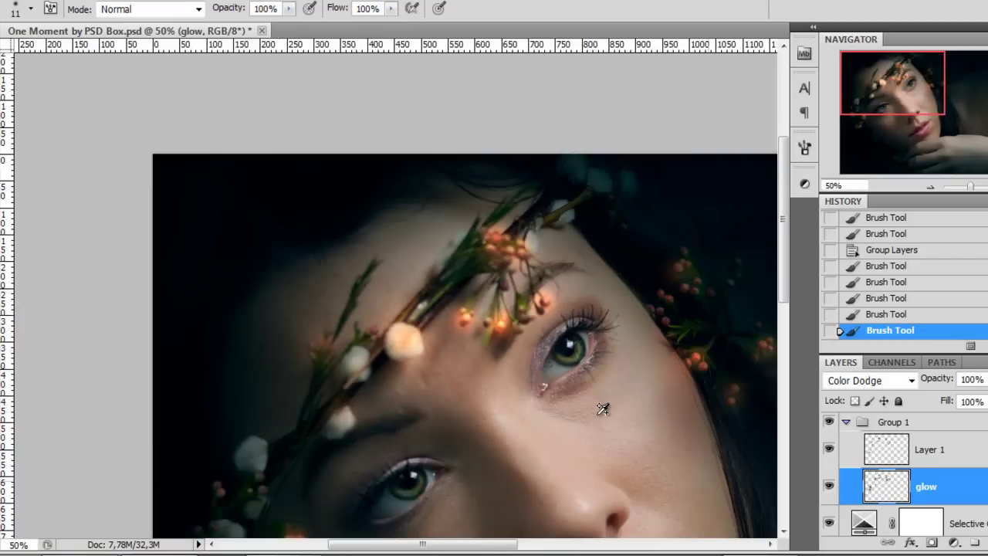
left_click_drag(615, 466, 487, 339)
scroll(451, 335, "up", 1)
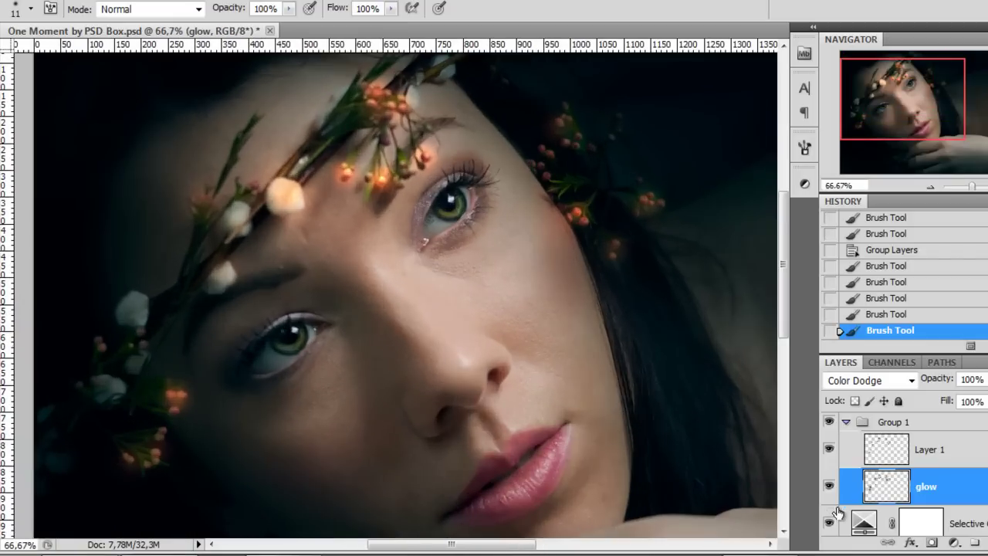
left_click(830, 422)
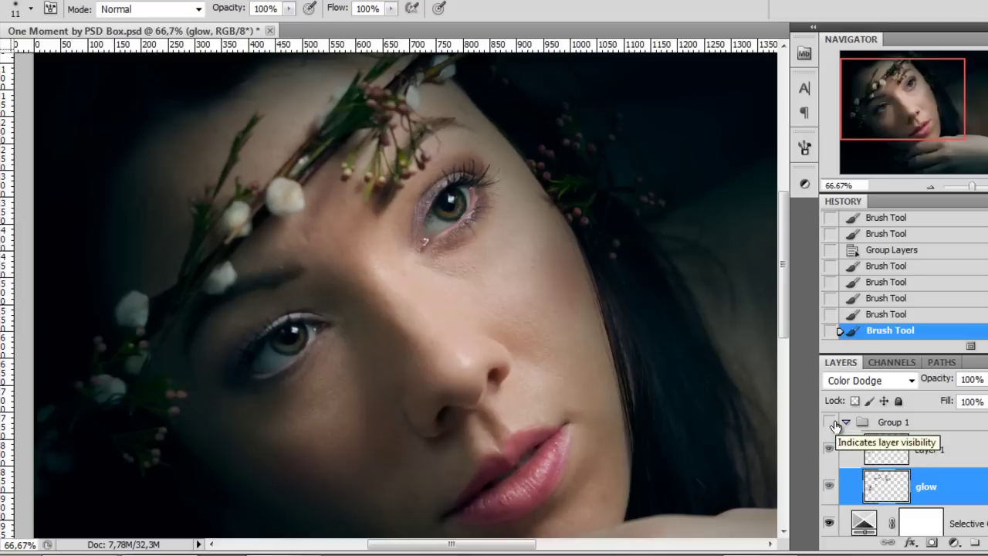
left_click(829, 422)
scroll(544, 328, "down", 1)
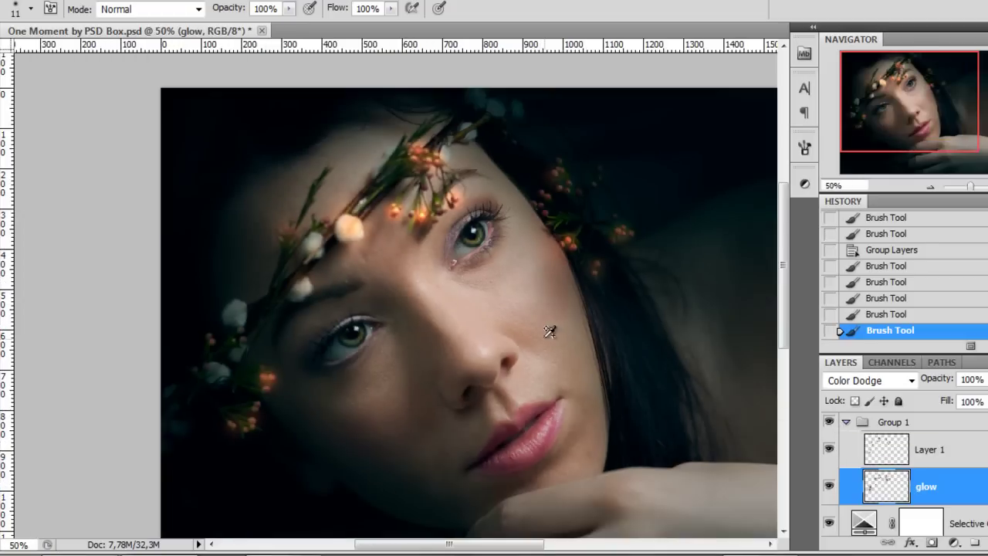
Try painting glow over the lower lip with the foreground colour set to mid grey (979797)
scroll(540, 390, "up", 1)
scroll(575, 452, "up", 1)
left_click_drag(577, 439, 537, 385)
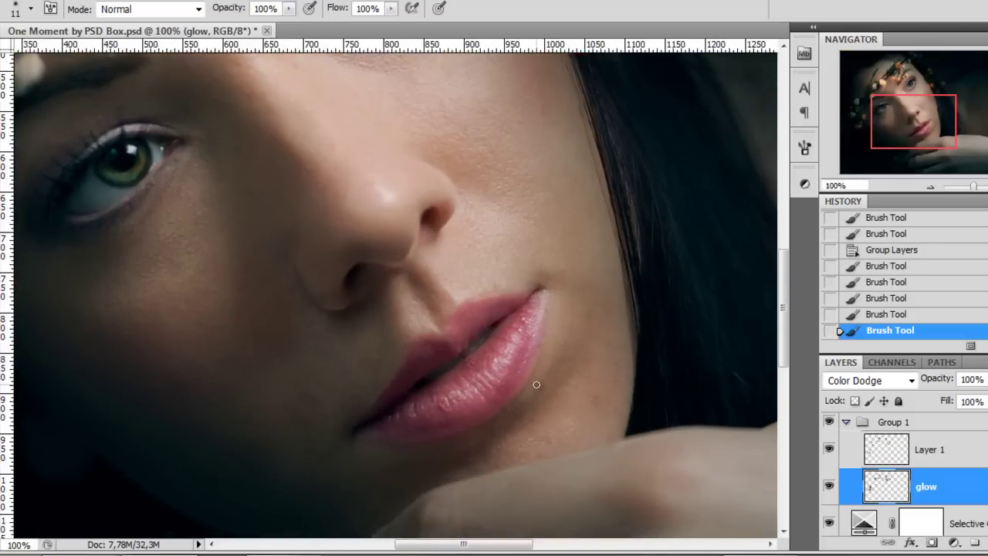
left_click(2, 432)
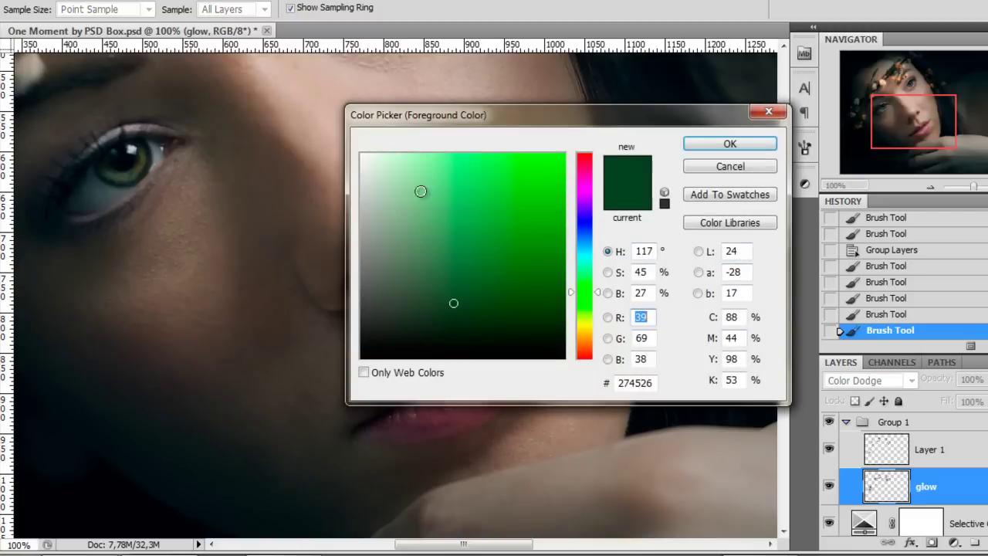
mouse_move(421, 190)
left_mouse_down()
mouse_move(293, 209)
mouse_move(277, 237)
left_mouse_up()
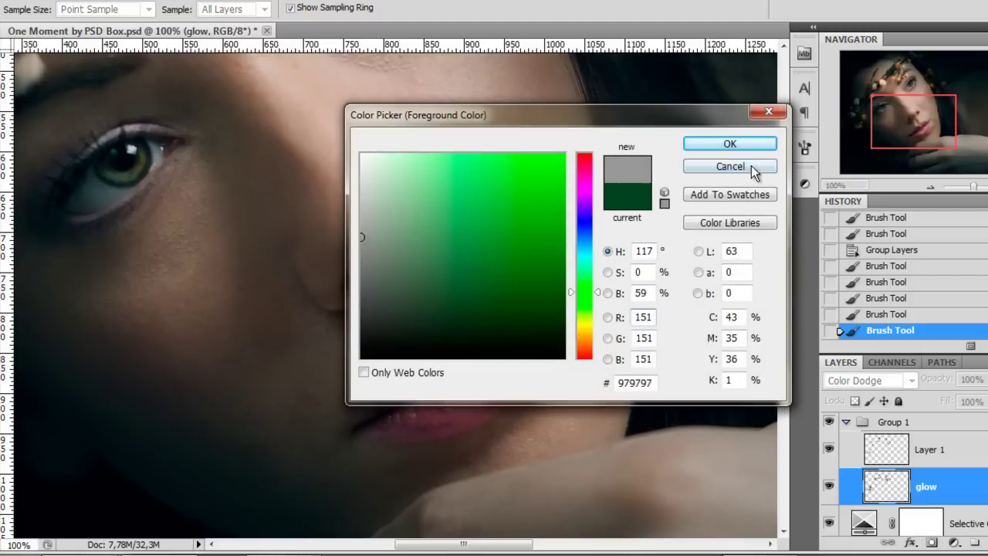
left_click(746, 145)
left_click_drag(458, 401, 512, 335)
key("ctrl+z")
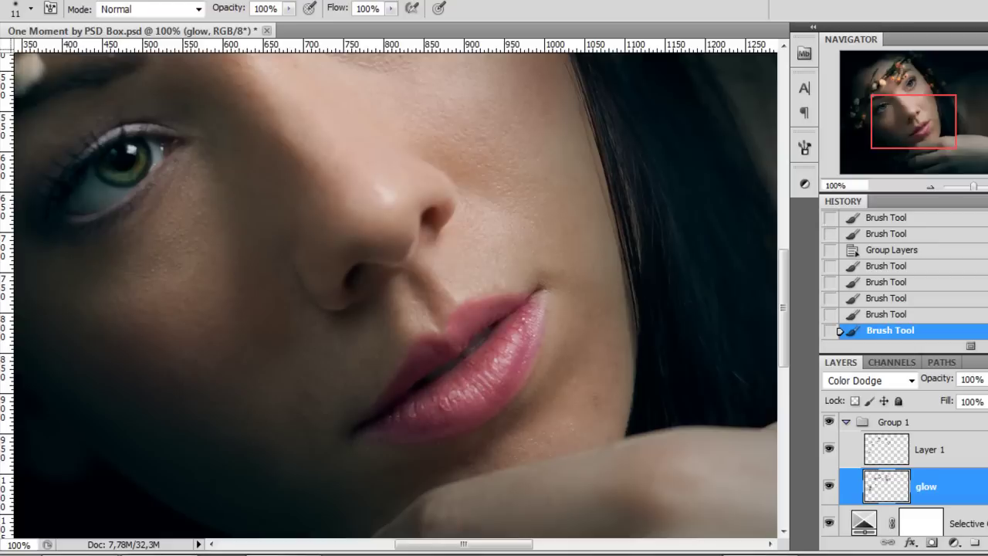
Try painting glow over the lower lip in a darker grey with a 74 px brush
left_click_drag(564, 316, 320, 320)
key("Return")
right_click(453, 194)
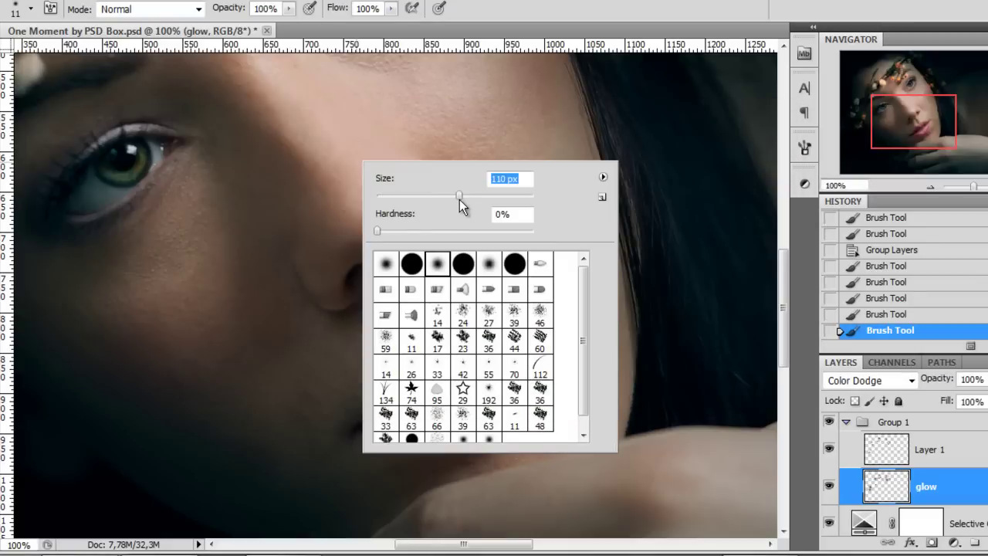
type("74")
key("Return")
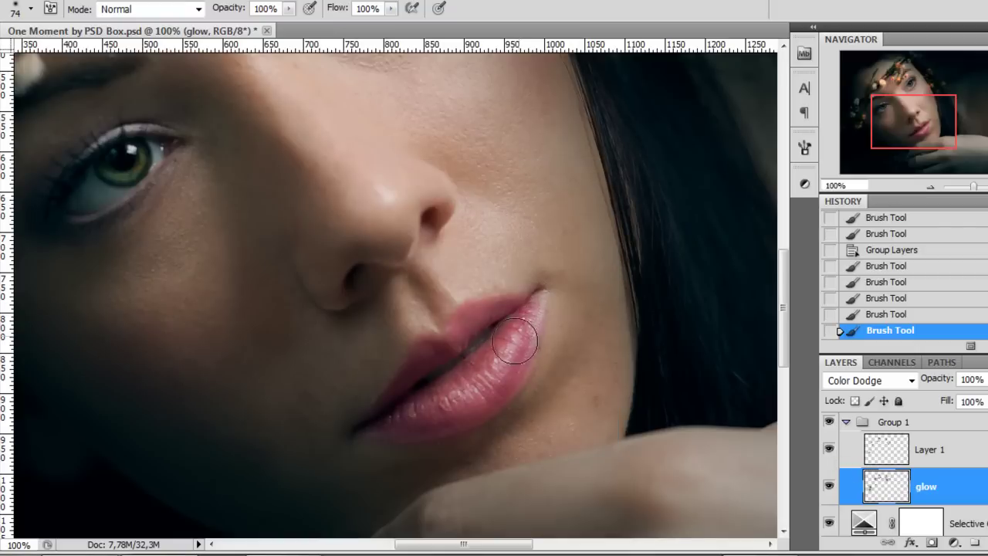
left_click_drag(511, 331, 428, 400)
Reduce the brush to 53 px and try another glow stroke along the lower lip
right_click(594, 279)
type("53")
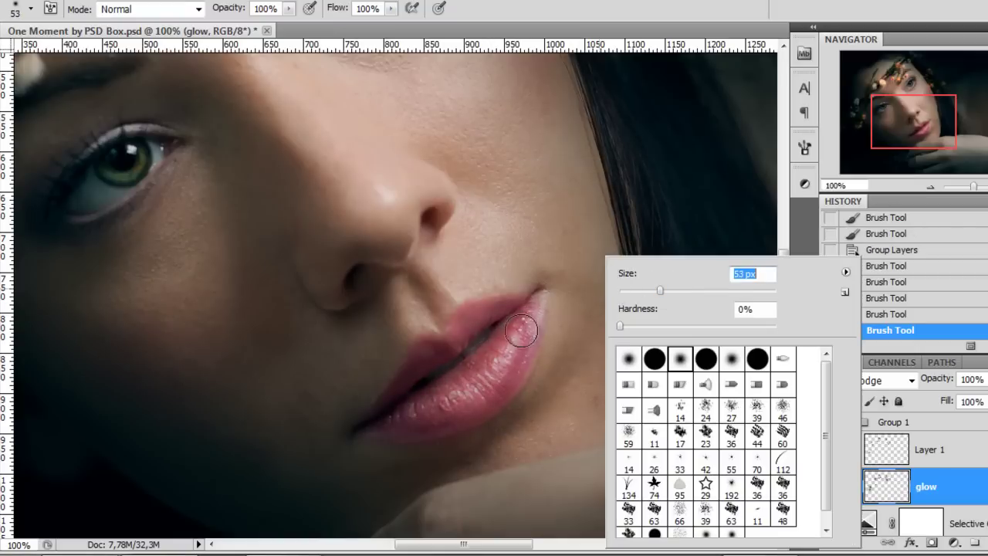
key("Return")
mouse_move(522, 331)
left_mouse_down()
mouse_move(454, 394)
mouse_move(410, 406)
mouse_move(397, 443)
left_mouse_up()
key("ctrl+z")
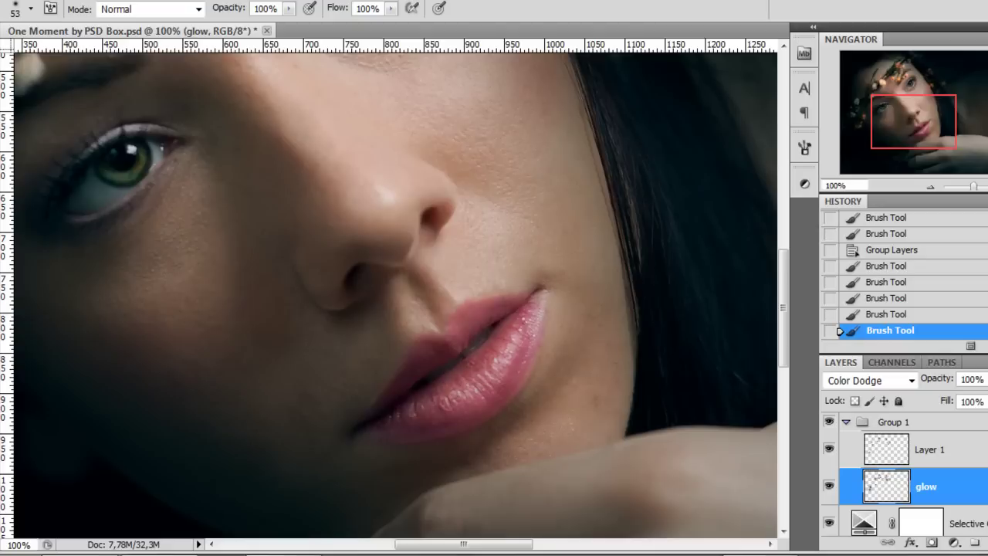
Set the foreground colour to a very dark grey (232323) and paint glow over the lower lip on the glow layer
key("n")
left_click_drag(380, 328, 343, 330)
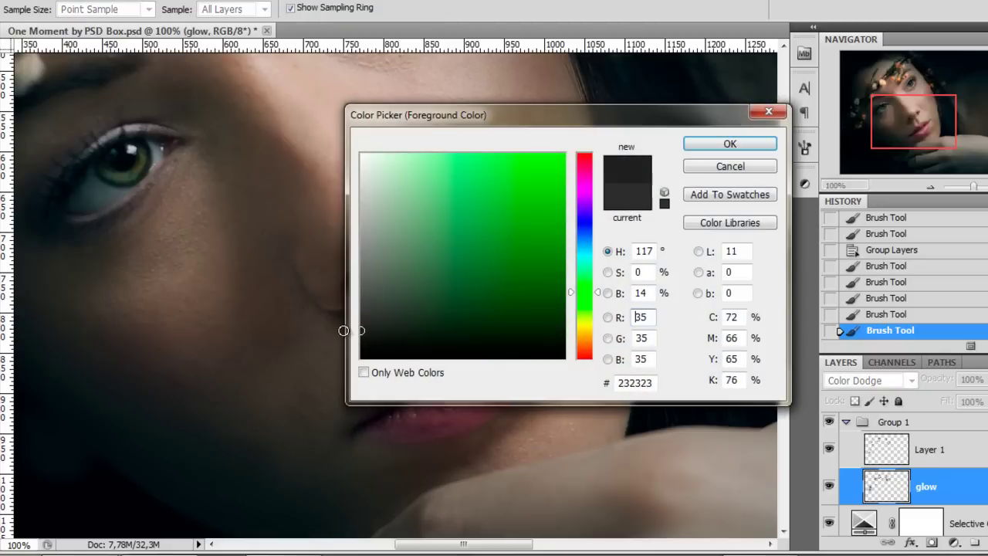
left_click(729, 144)
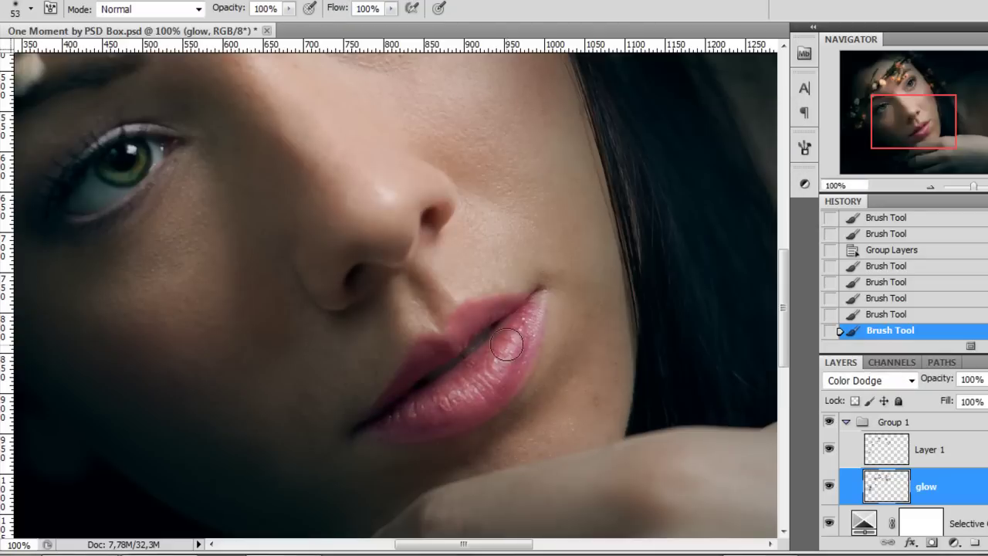
mouse_move(494, 365)
left_mouse_down()
mouse_move(462, 389)
mouse_move(410, 414)
mouse_move(457, 392)
left_mouse_up()
Reduce the brush to 35 px and paint the dark grey glow along the upper lip
right_click(501, 339)
left_click_drag(554, 291, 537, 294)
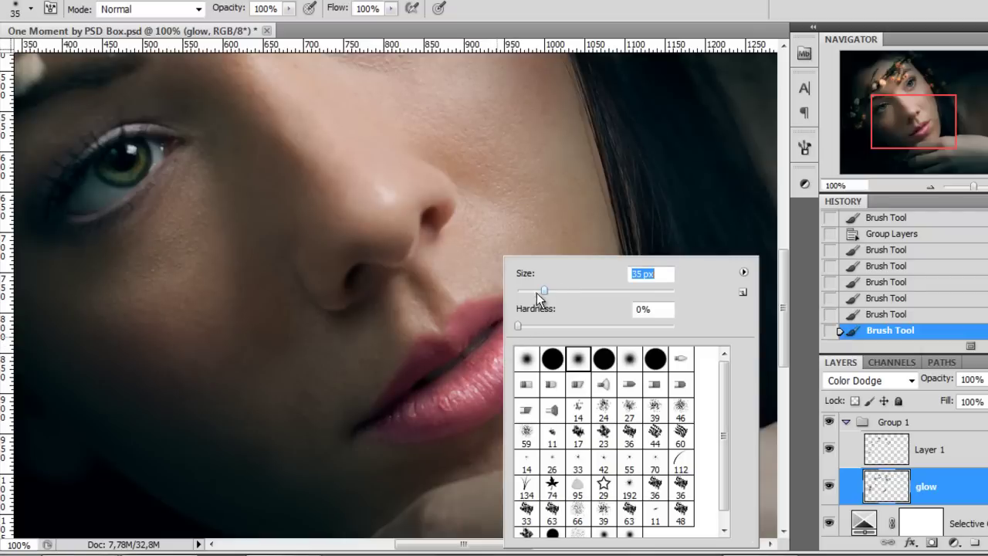
left_click(467, 328)
left_click_drag(485, 313, 390, 396)
Compare the portrait with Group 1 hidden and shown, and examine the lip, eye and berry glow across the whole image
scroll(558, 344, "down", 2)
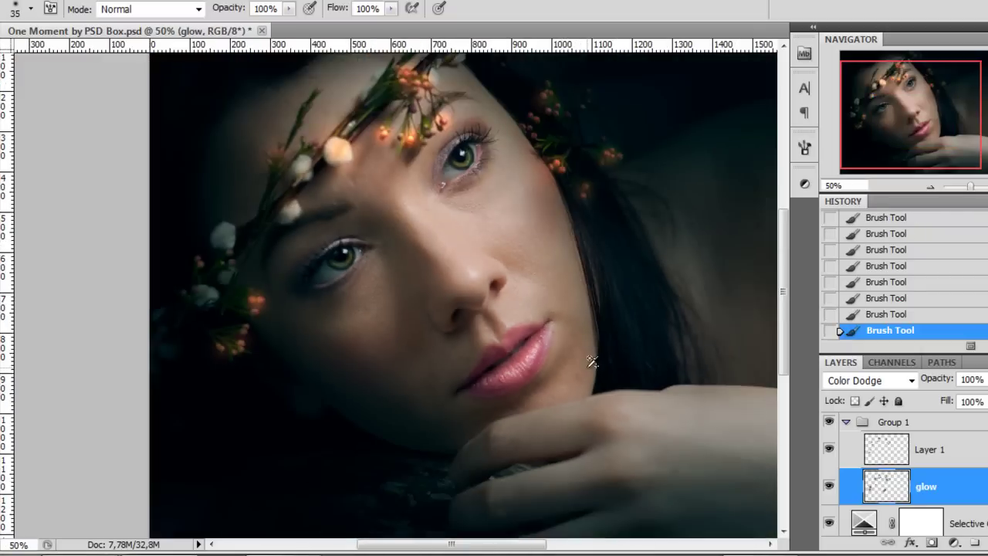
left_click(830, 422)
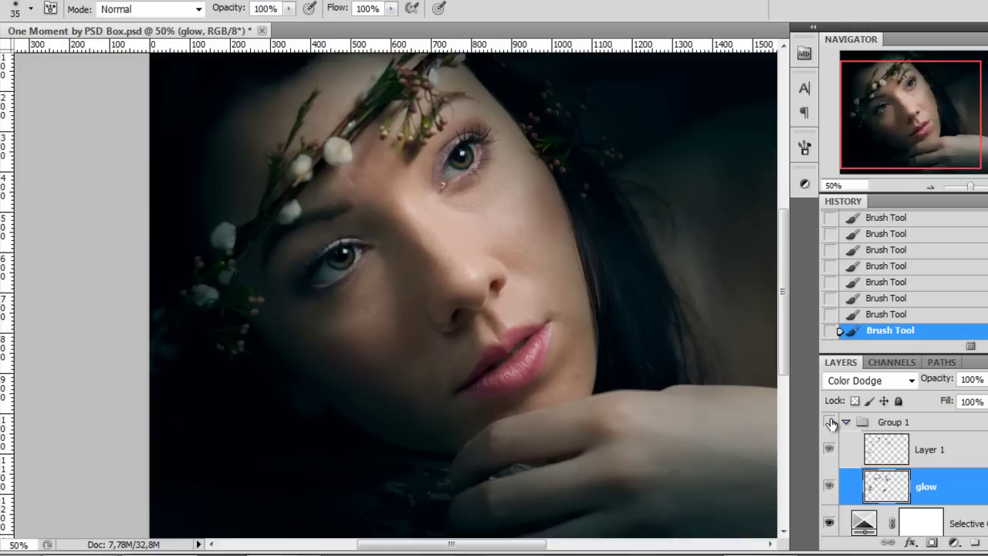
left_click(830, 422)
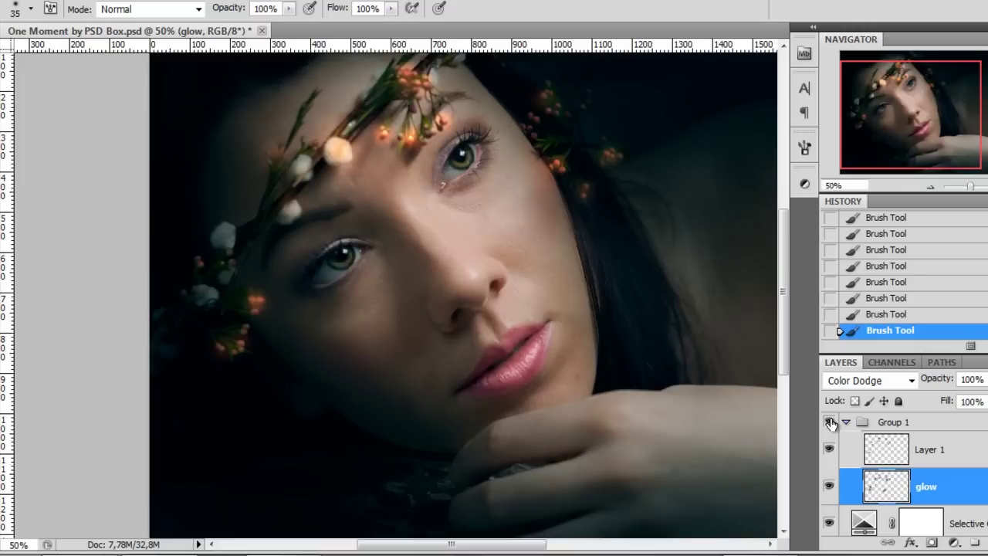
left_click_drag(550, 322, 368, 287)
key("ctrl+minus")
key("ctrl+minus")
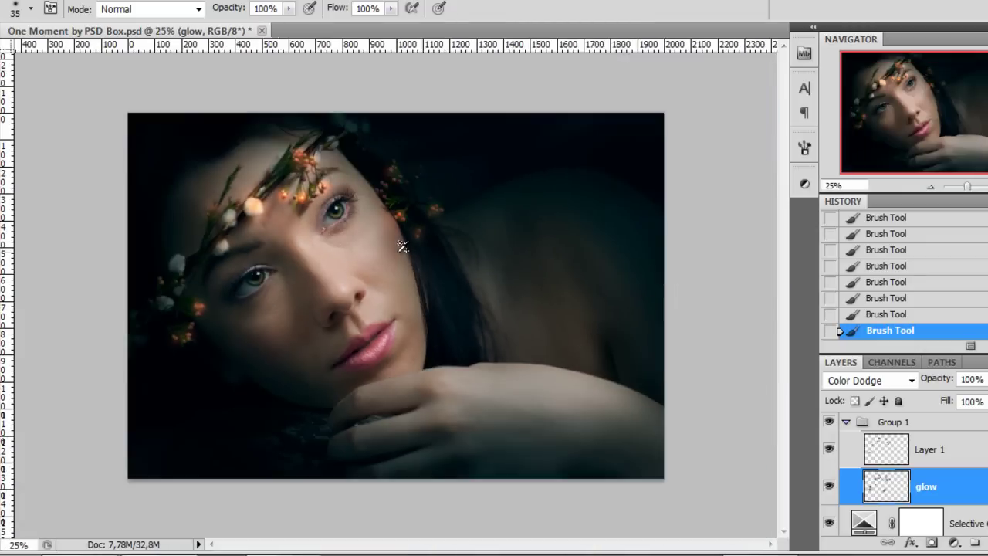
key("ctrl+plus")
key("ctrl+plus")
key("ctrl+minus")
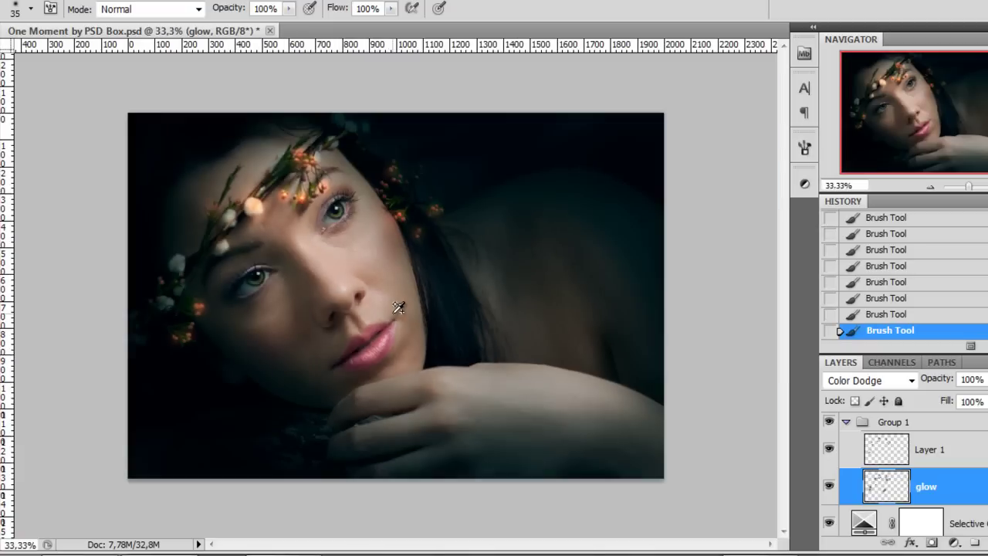
Collapse Group 1, add a new layer named rays above it, and choose the Polygonal Lasso tool
left_click(845, 423)
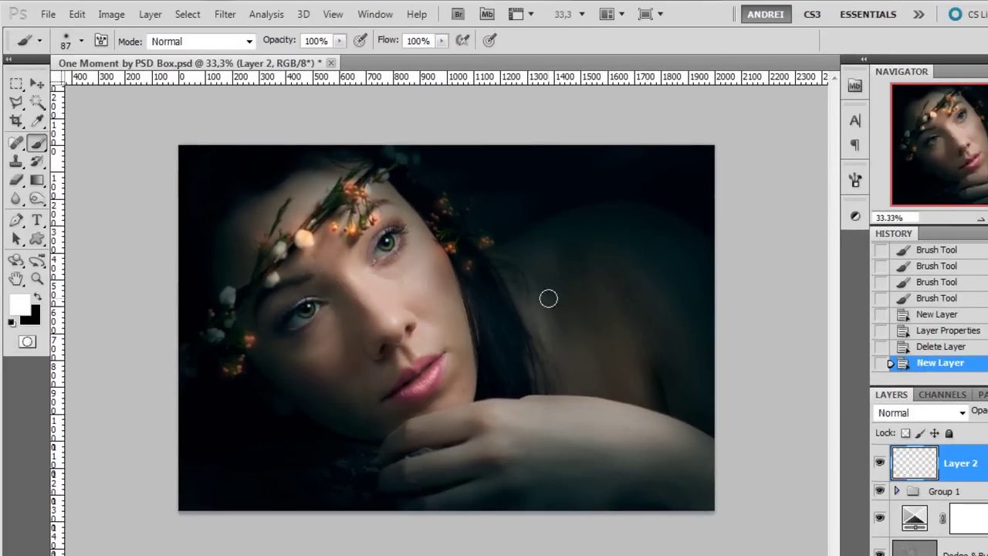
left_click(16, 102)
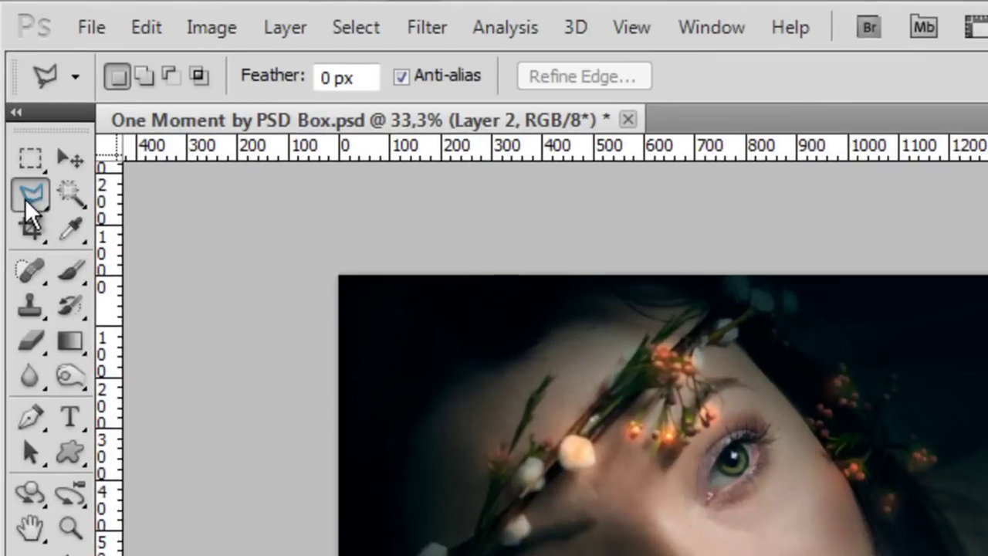
left_click(25, 198)
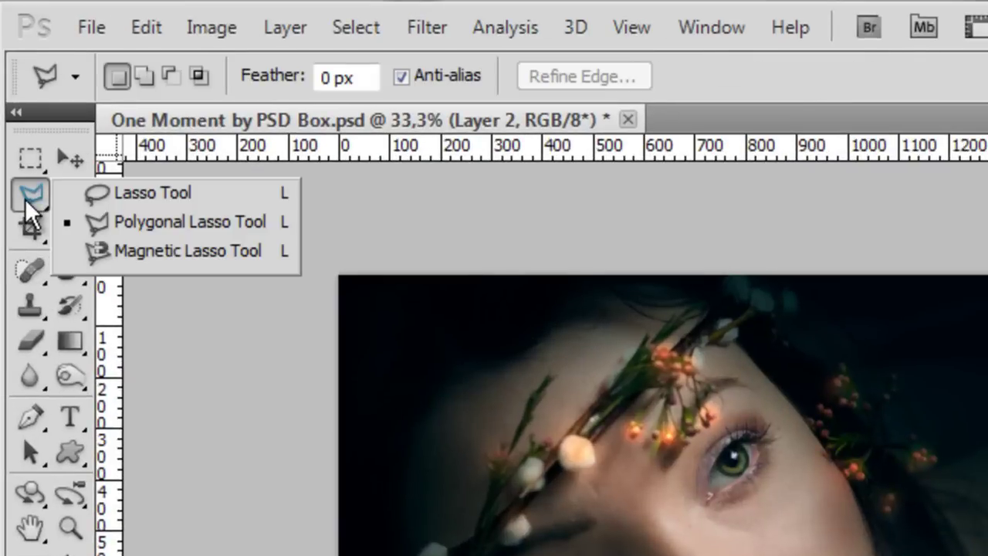
left_click(159, 222)
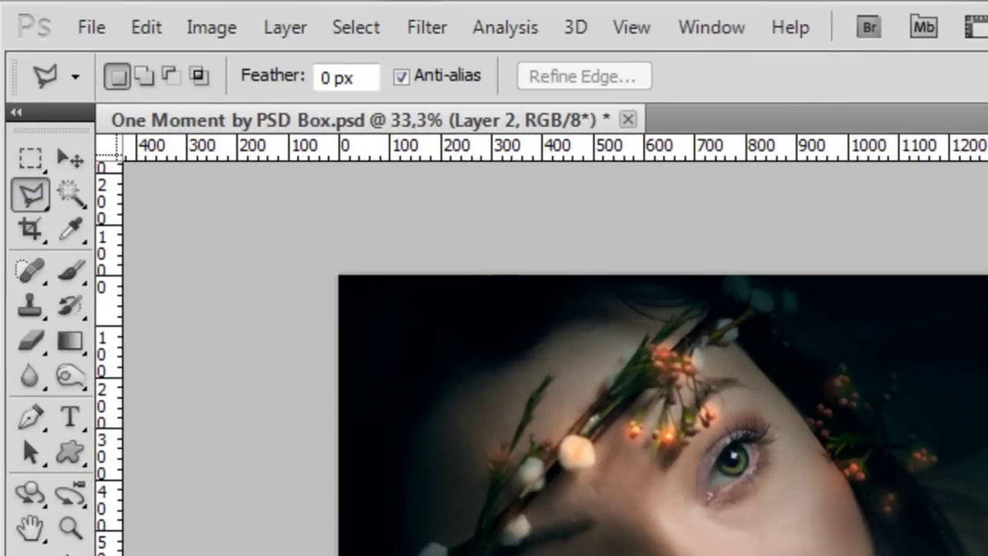
double_click(745, 331)
type("ray")
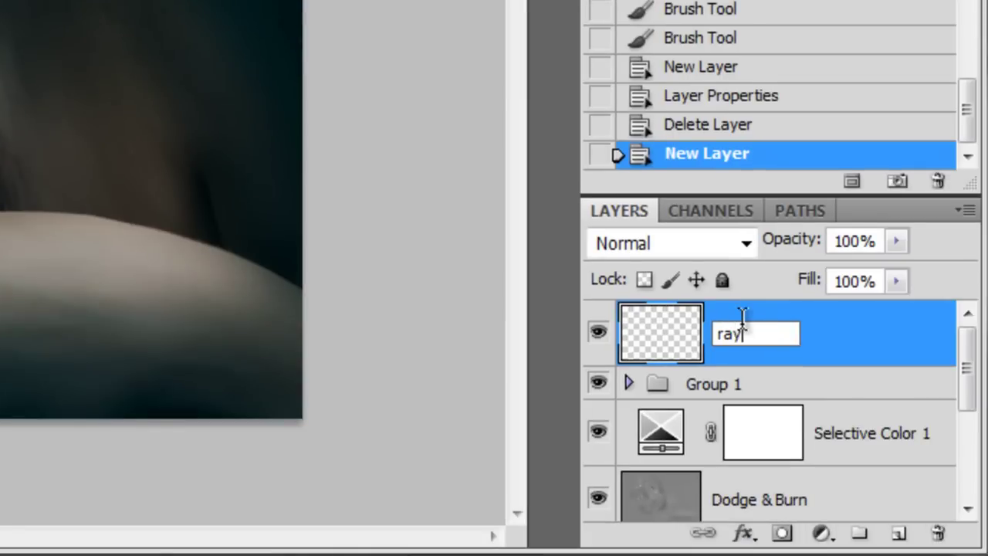
type("s")
key("Return")
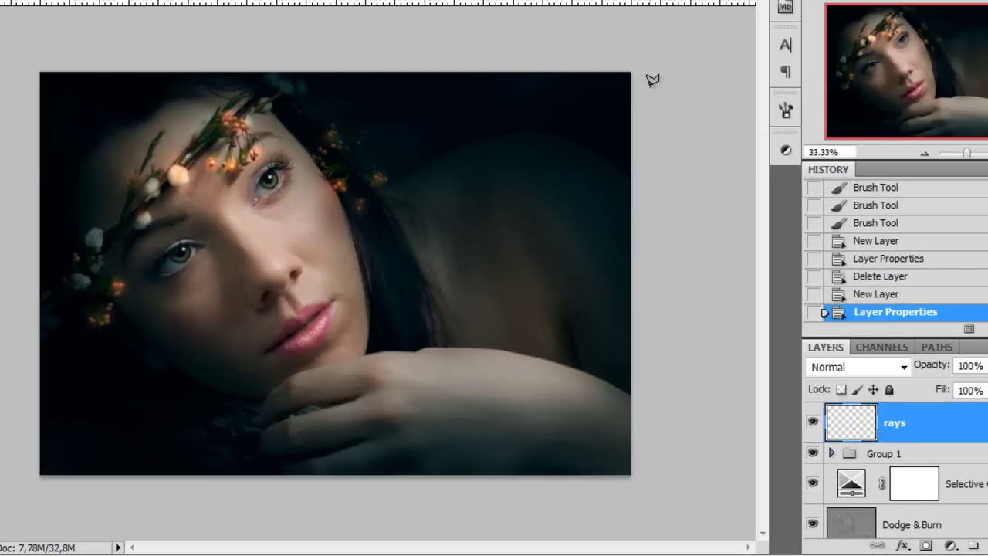
left_click(647, 89)
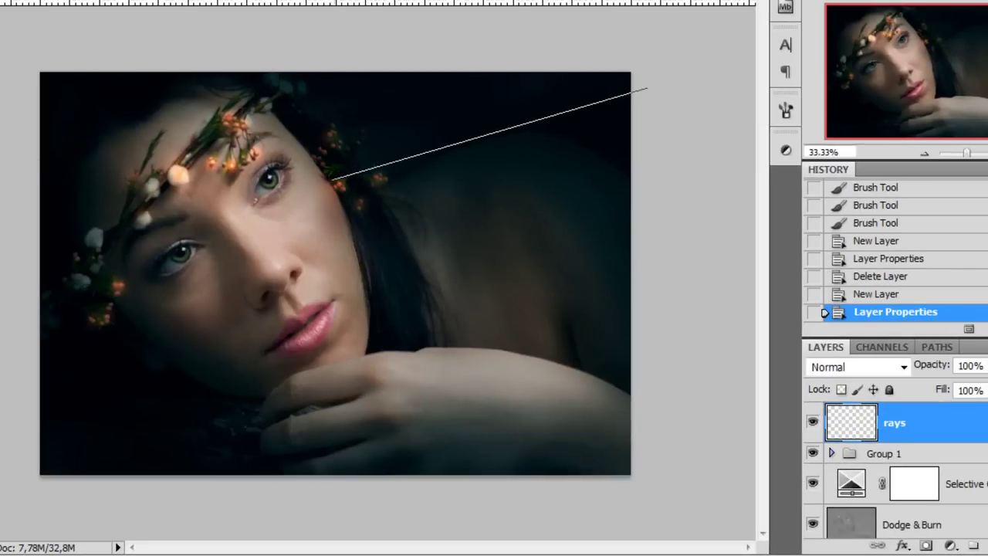
left_click(316, 184)
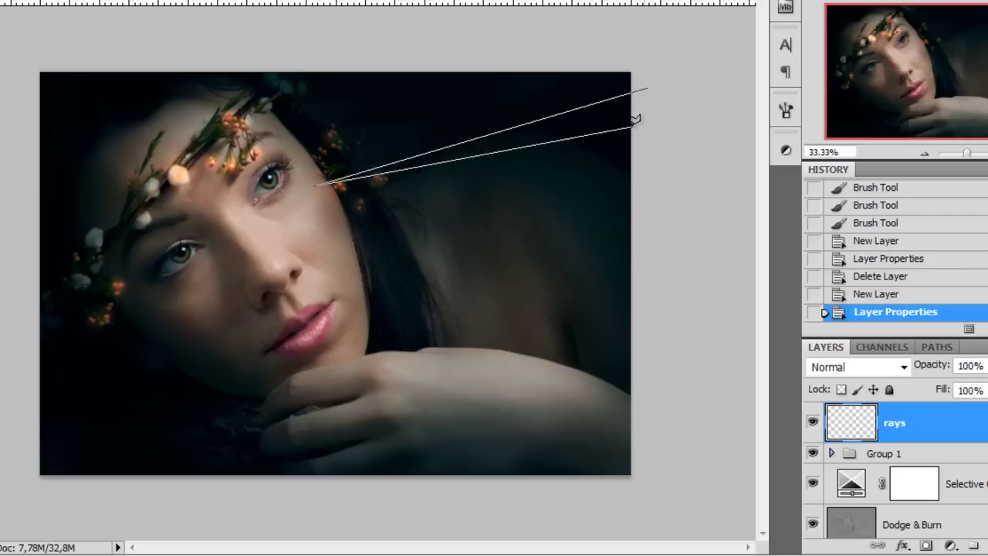
left_click(644, 184)
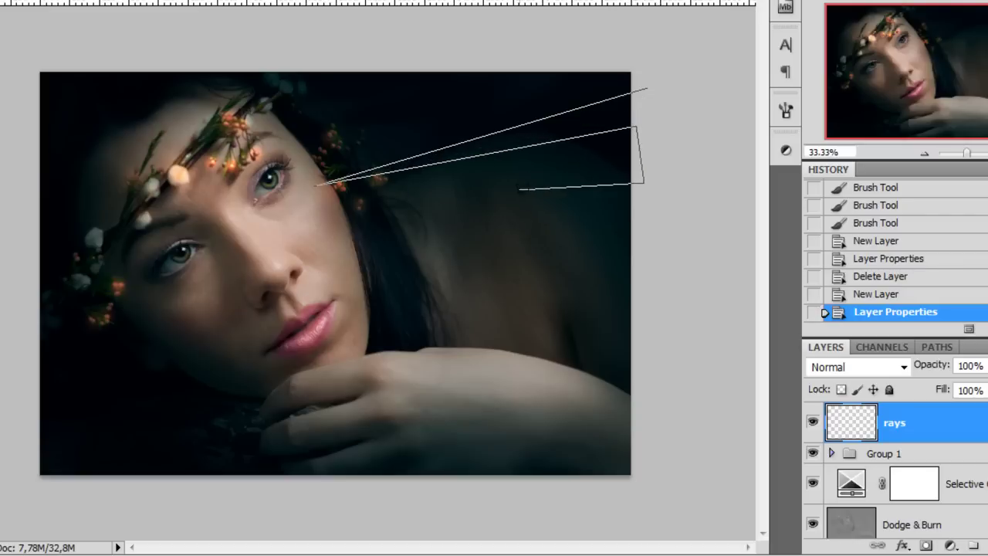
left_click(524, 196)
left_click(651, 238)
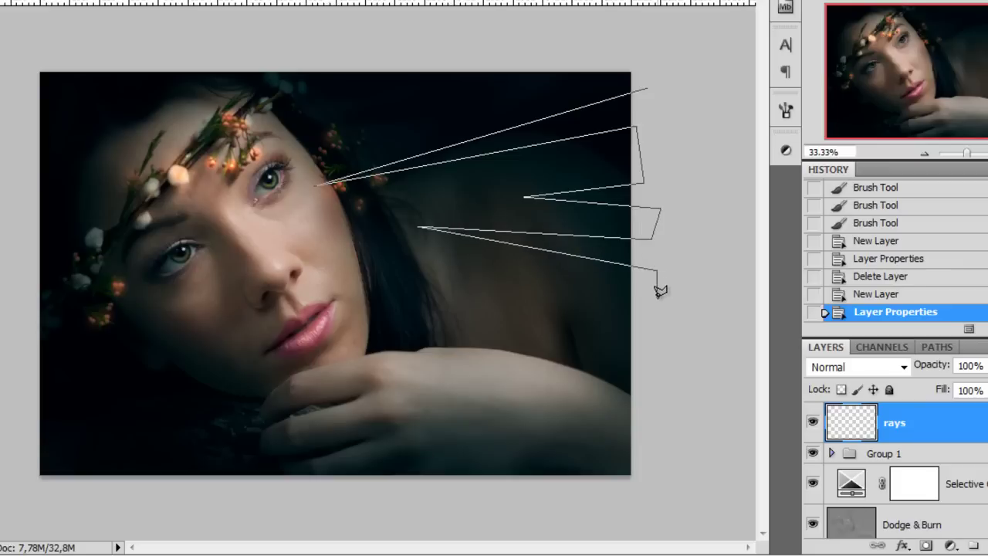
key("Escape")
Outline jagged, pointed ray shapes from beyond the image's right edge towards the face, fill them with white on the rays layer and deselect
left_click(652, 88)
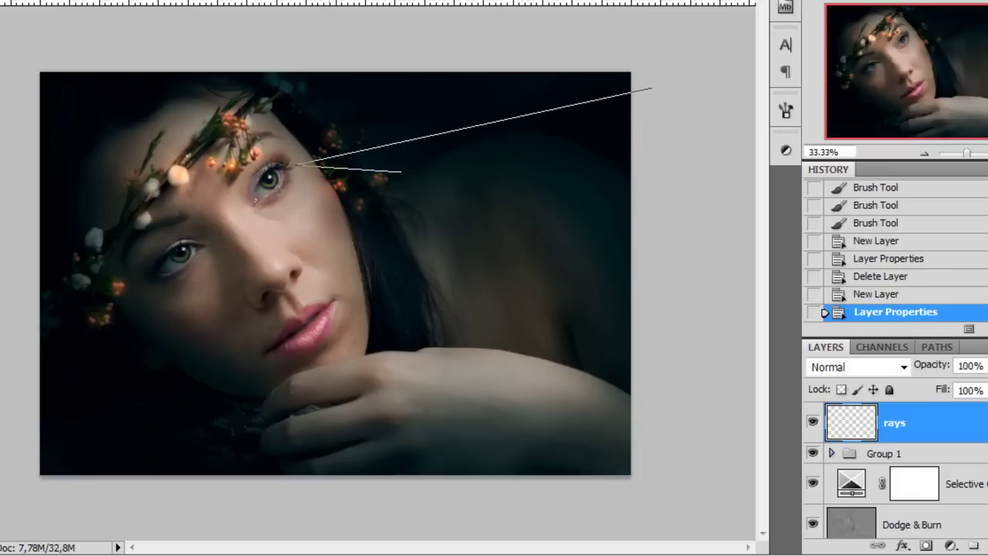
left_click(298, 163)
left_click(641, 121)
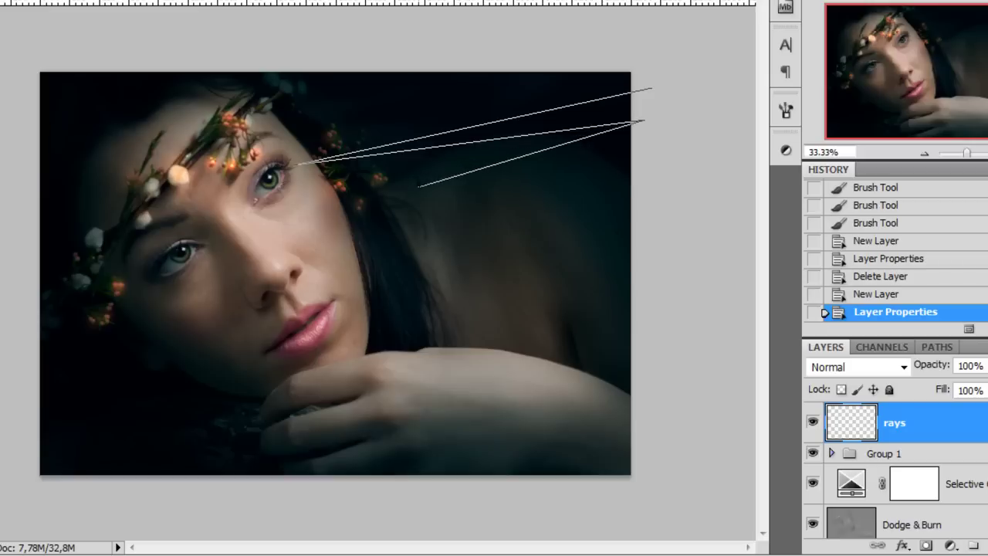
left_click(426, 186)
left_click(658, 171)
left_click(653, 261)
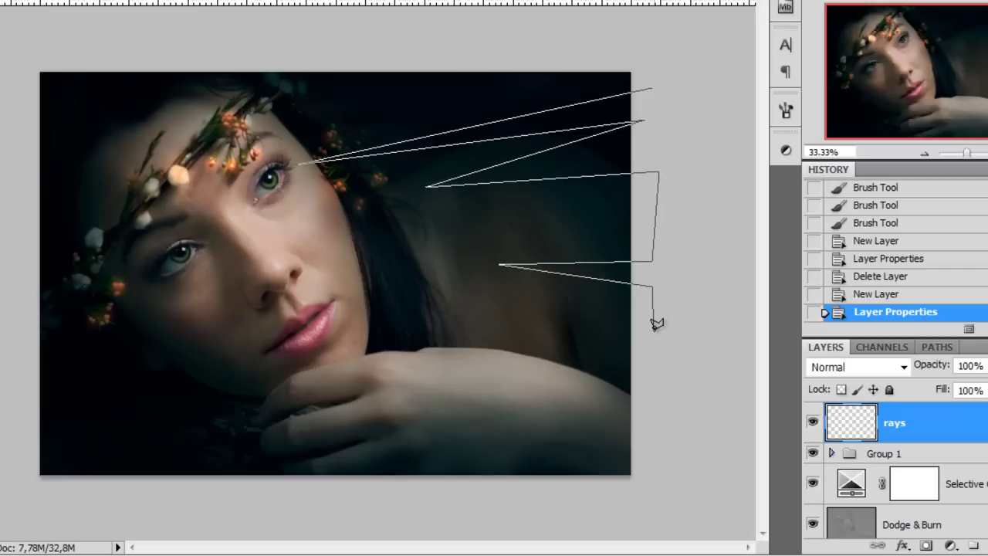
left_click(615, 350)
left_click(690, 275)
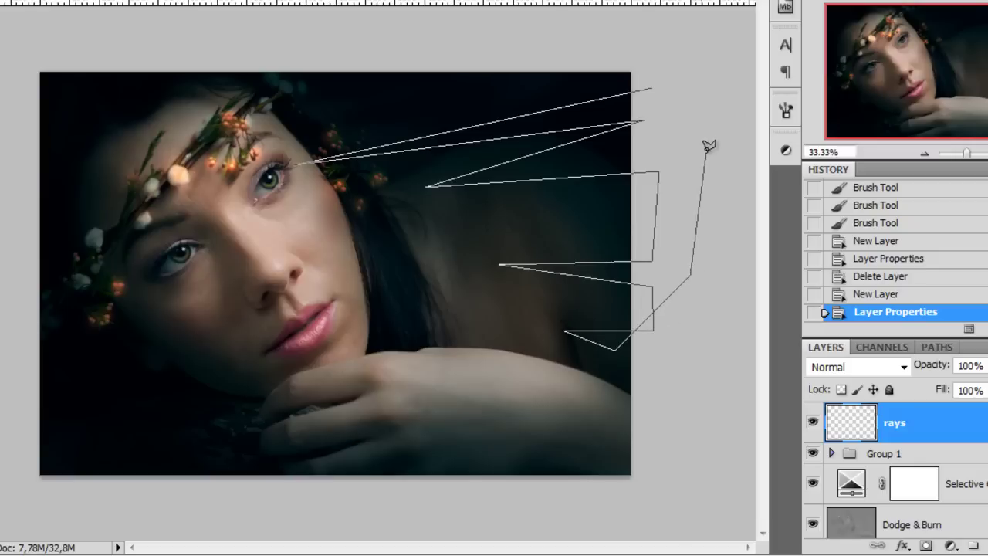
left_click(705, 153)
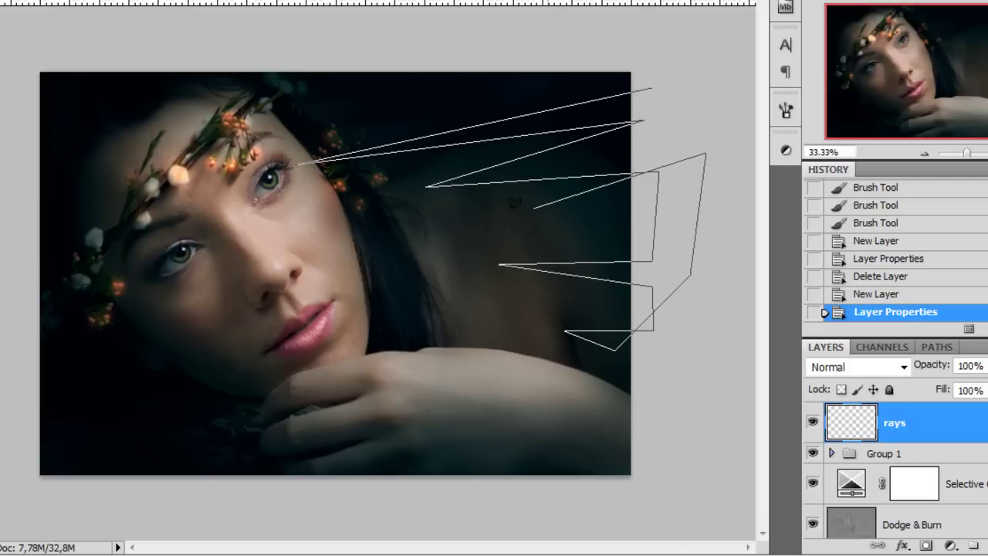
left_click(483, 209)
double_click(650, 197)
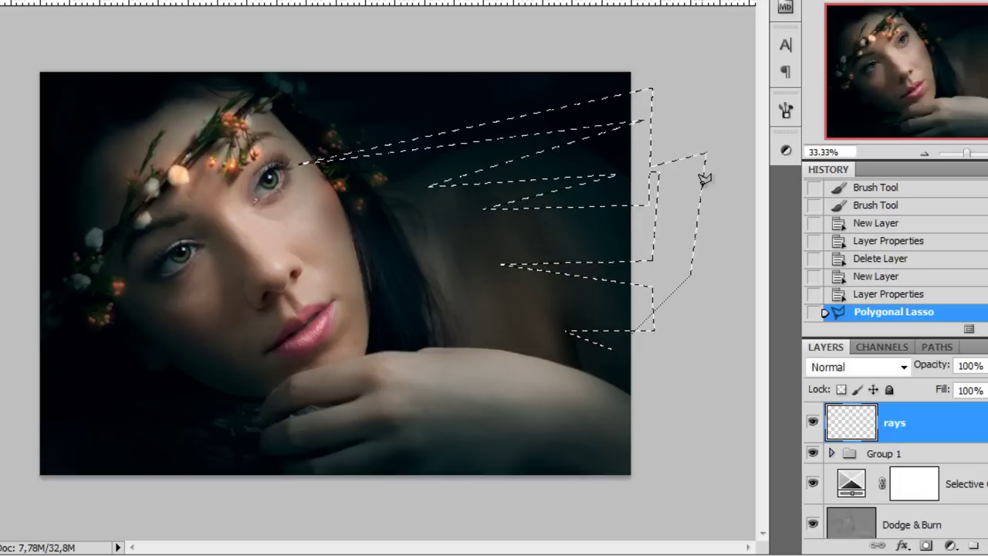
key("alt+BackSpace")
key("ctrl+d")
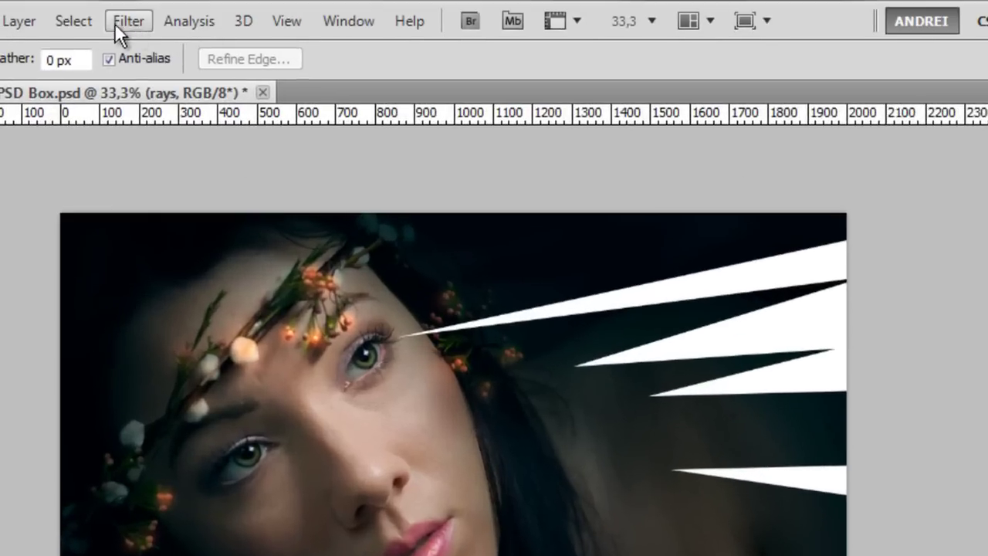
Apply a Motion Blur to the rays layer at an 11° angle and 998 pixels distance, and repeat it once
left_click(128, 21)
mouse_move(180, 236)
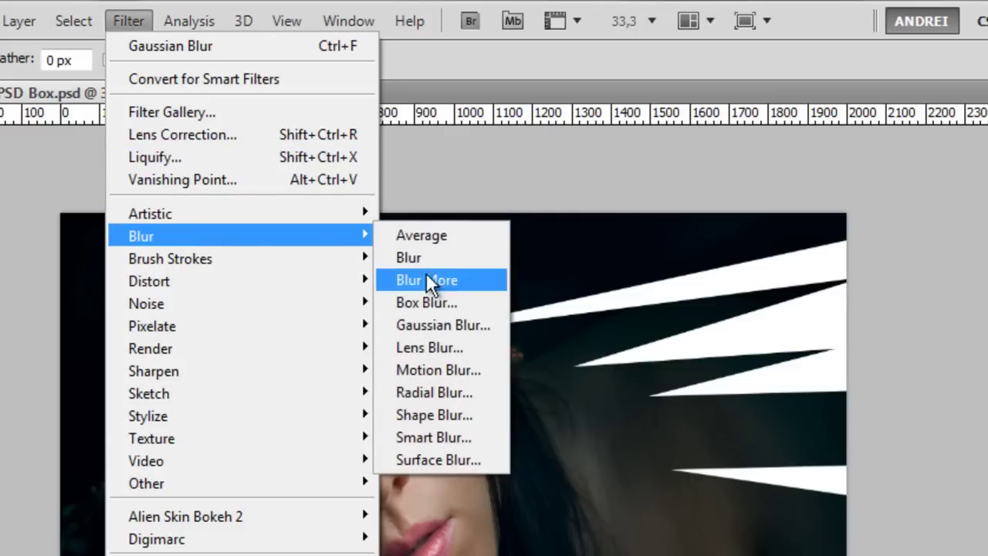
left_click(461, 370)
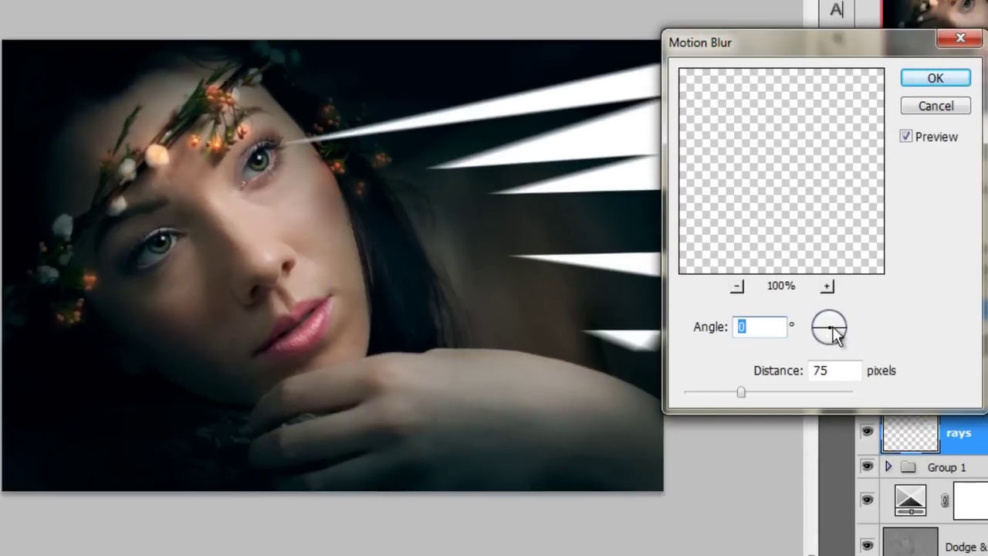
left_click_drag(835, 332, 857, 332)
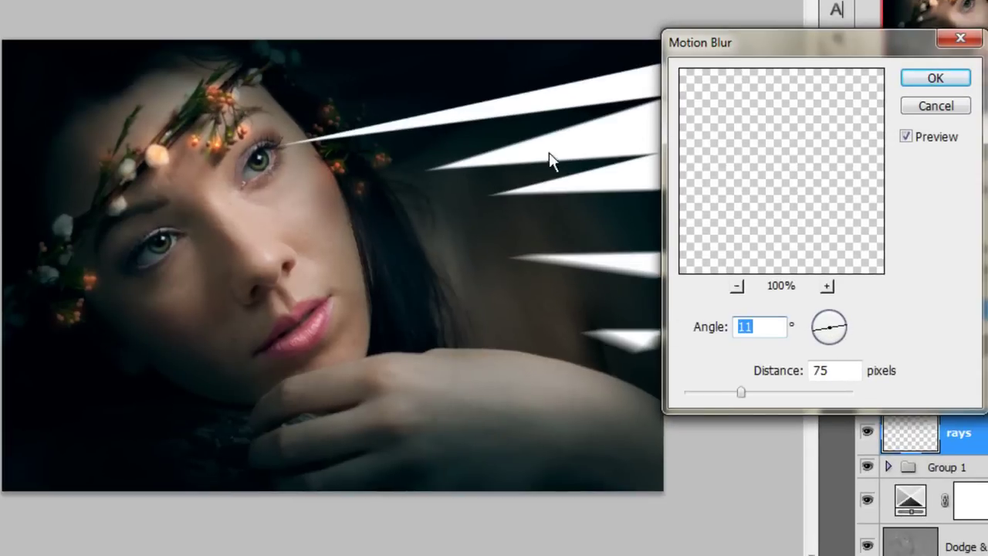
left_click_drag(755, 391, 855, 395)
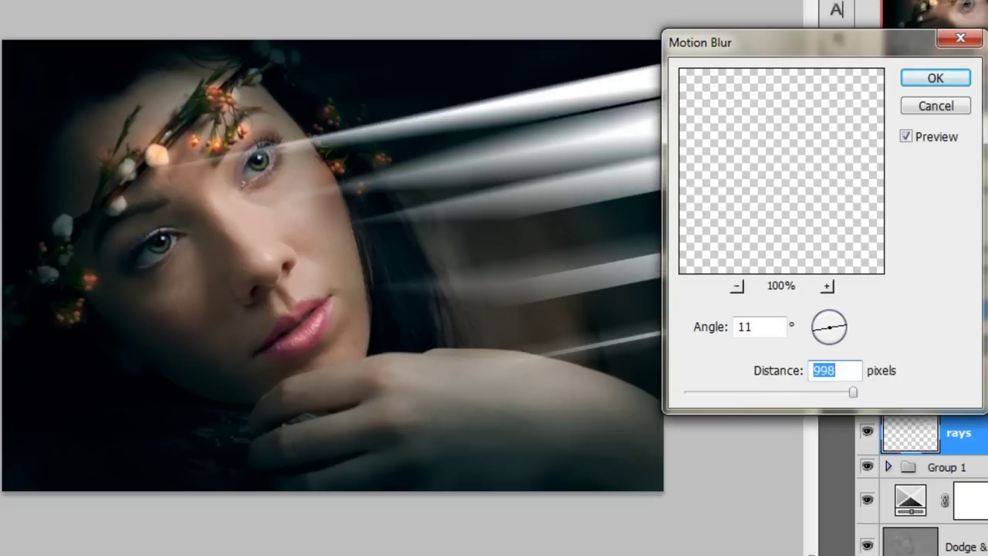
left_click(957, 80)
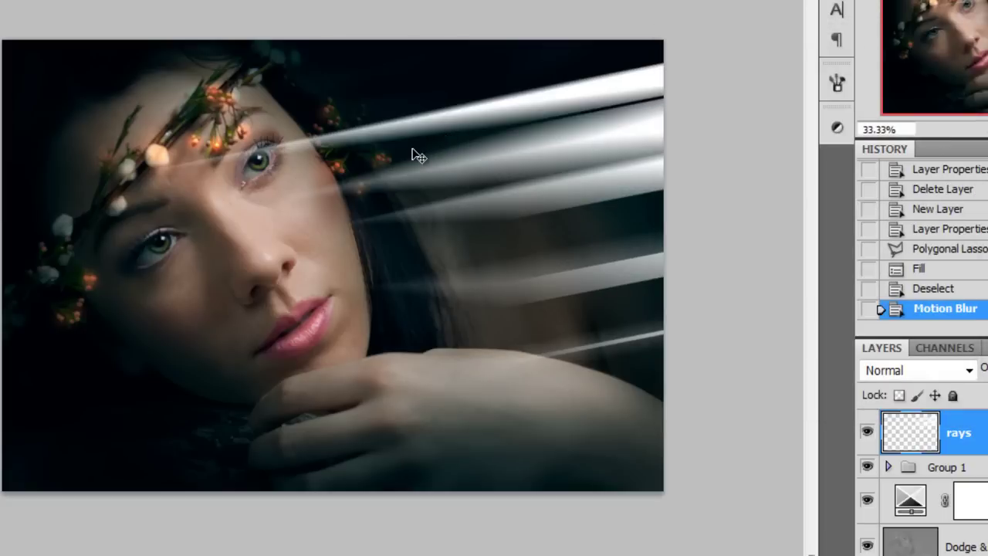
key("ctrl+f")
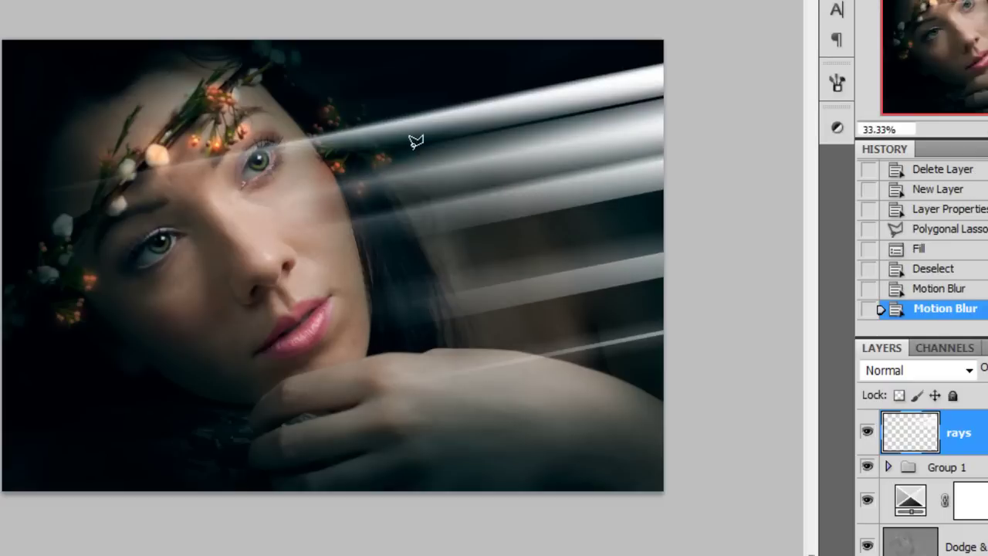
Soften the rays layer with a Gaussian Blur and lower its opacity to 39%
left_click(54, 0)
mouse_move(89, 51)
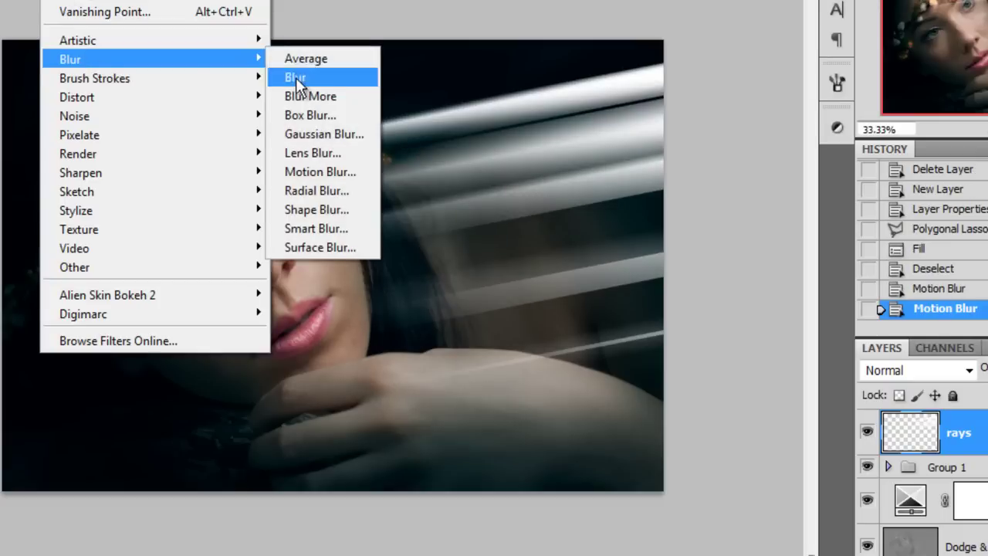
left_click(336, 127)
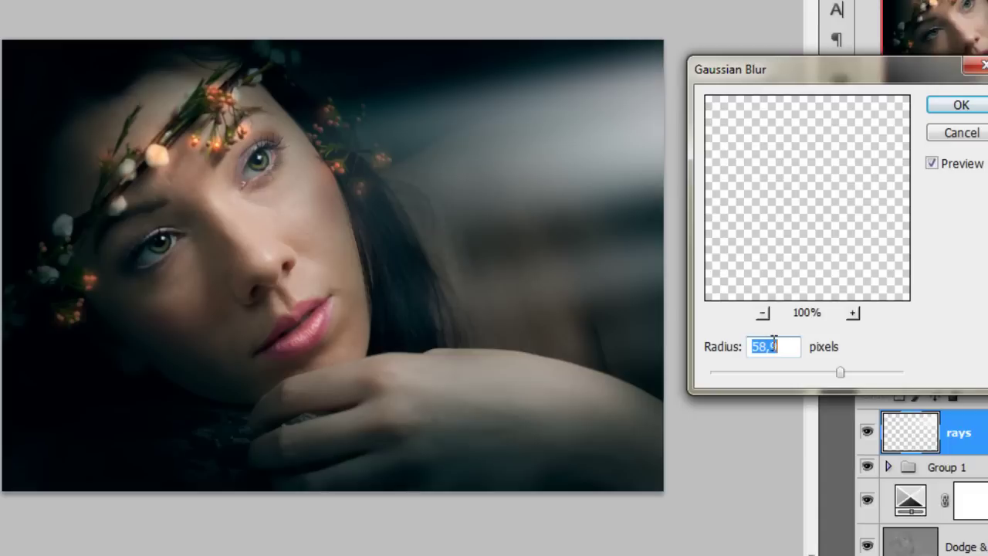
left_click_drag(792, 369, 816, 369)
left_click(952, 104)
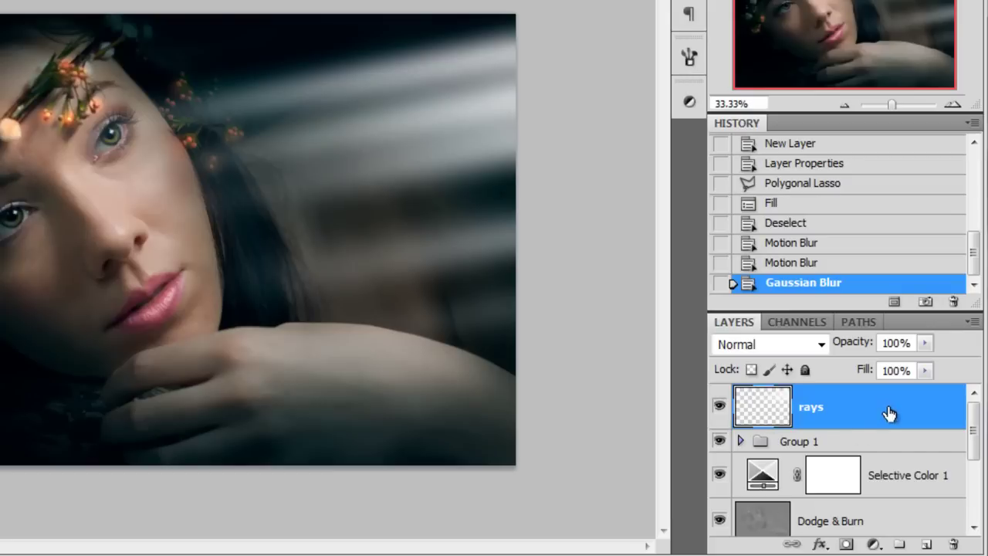
left_click(987, 368)
left_click_drag(886, 365, 863, 366)
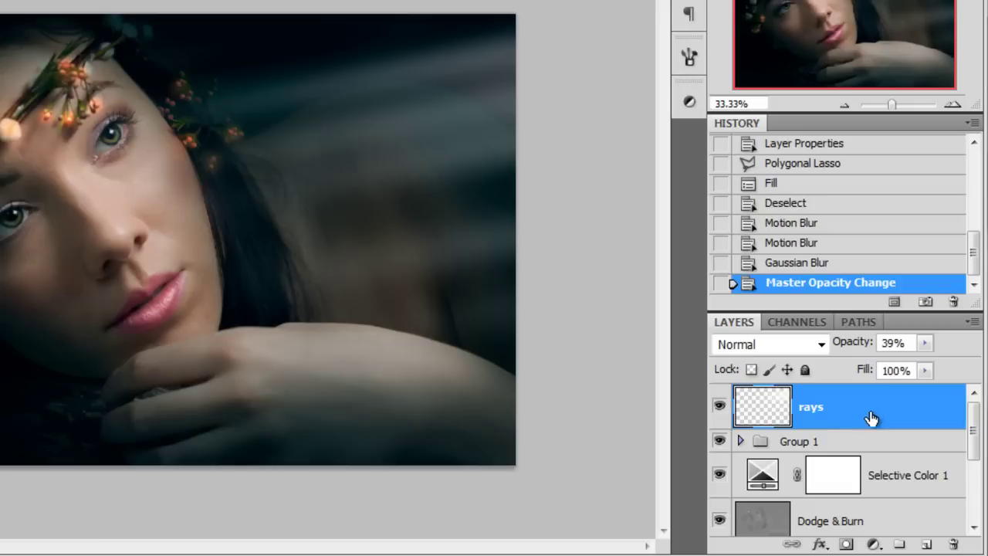
Add a new layer above the rays layer and name it dust
left_click(925, 544)
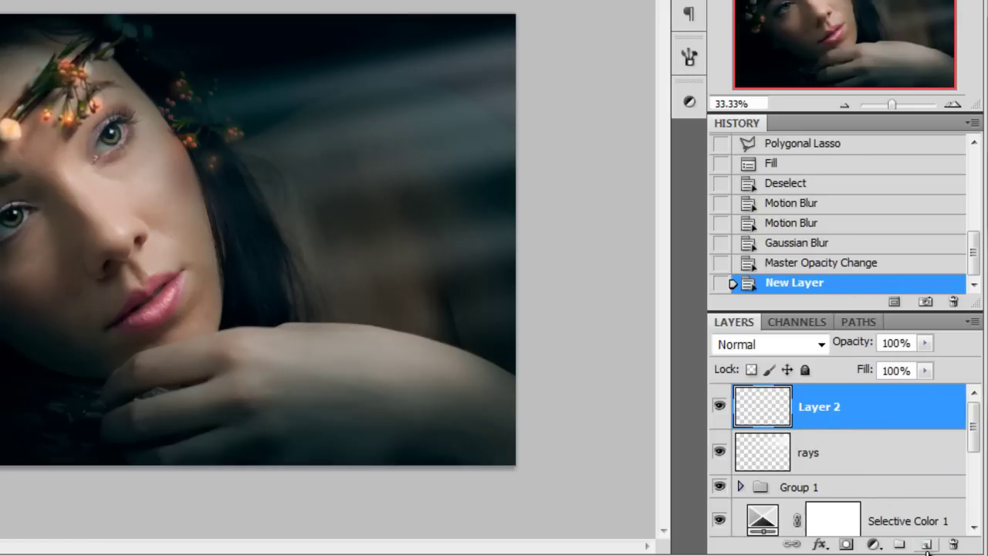
key("Delete")
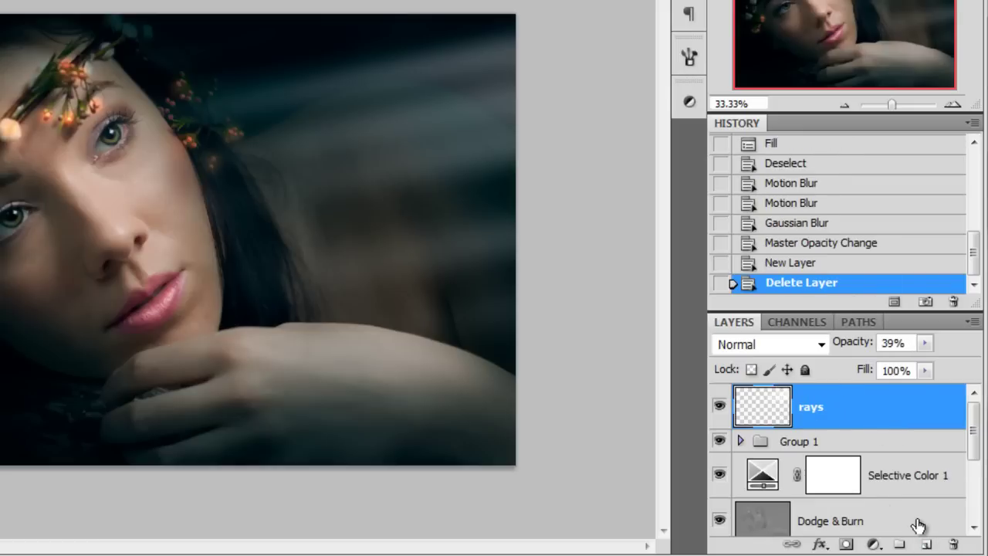
left_click(925, 544)
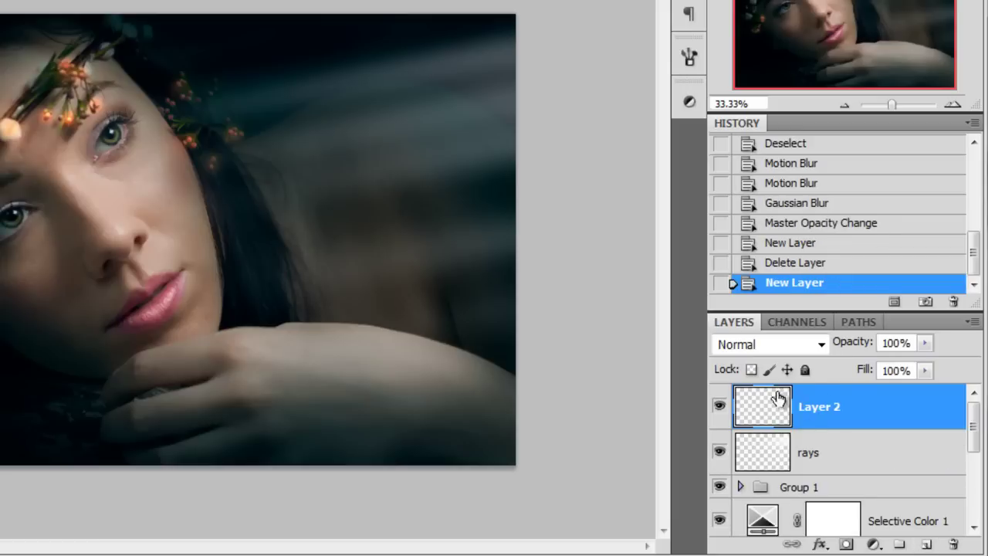
double_click(816, 409)
type("d")
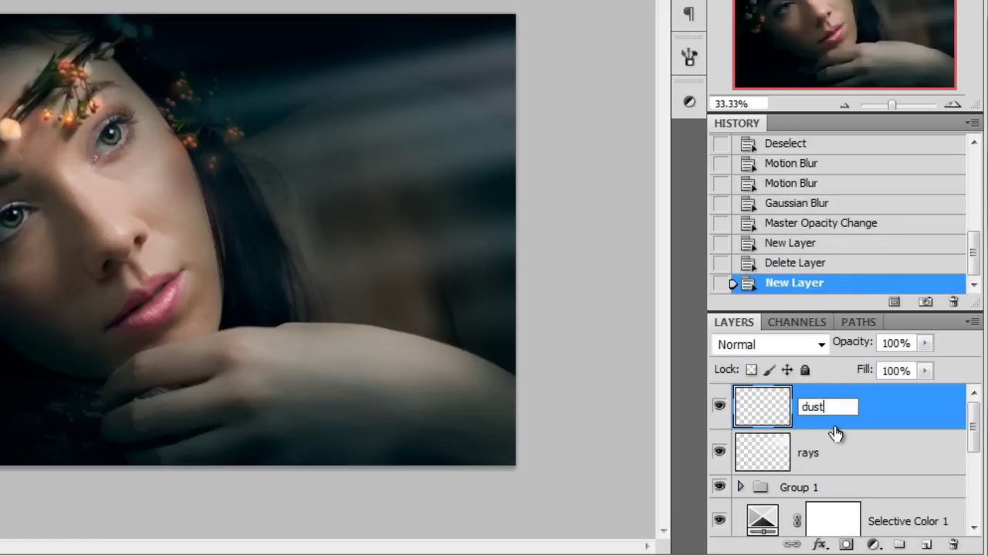
type("ust")
key("Return")
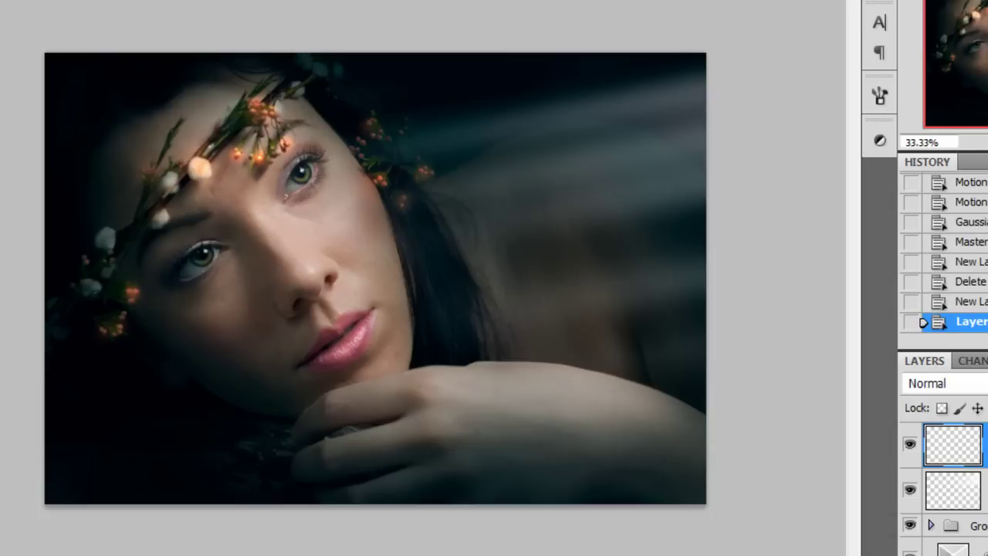
Choose a soft round brush with a size of 97 px and 0% hardness
right_click(272, 232)
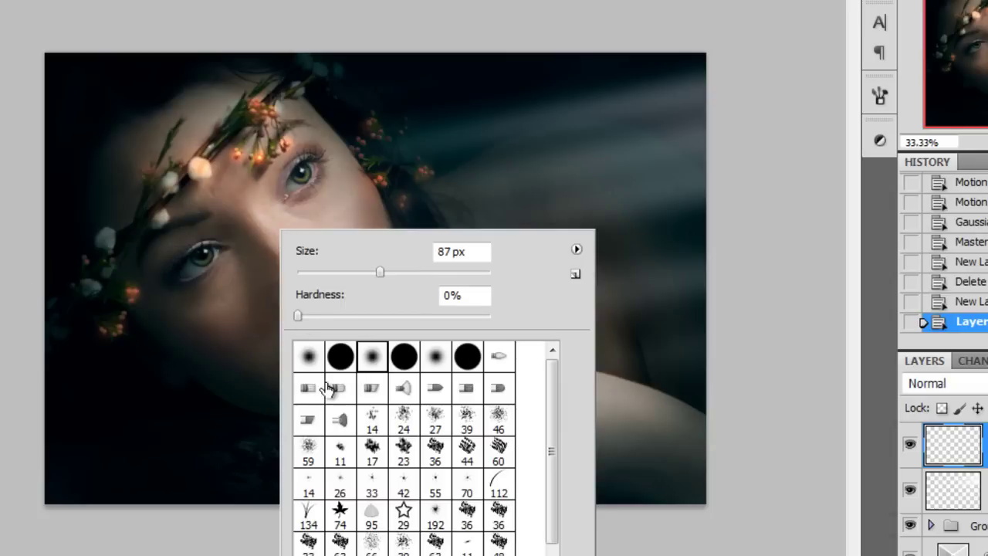
left_click(435, 356)
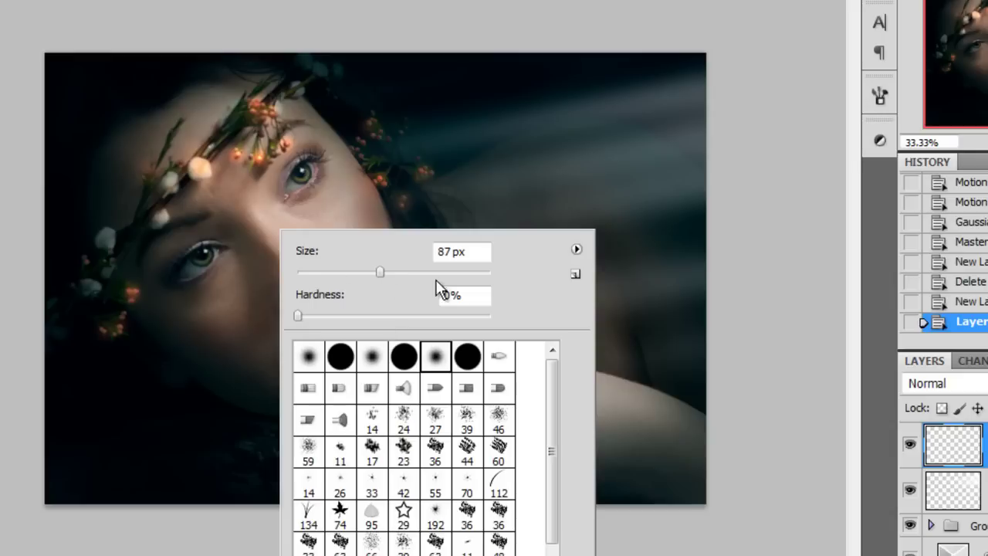
left_click(390, 272)
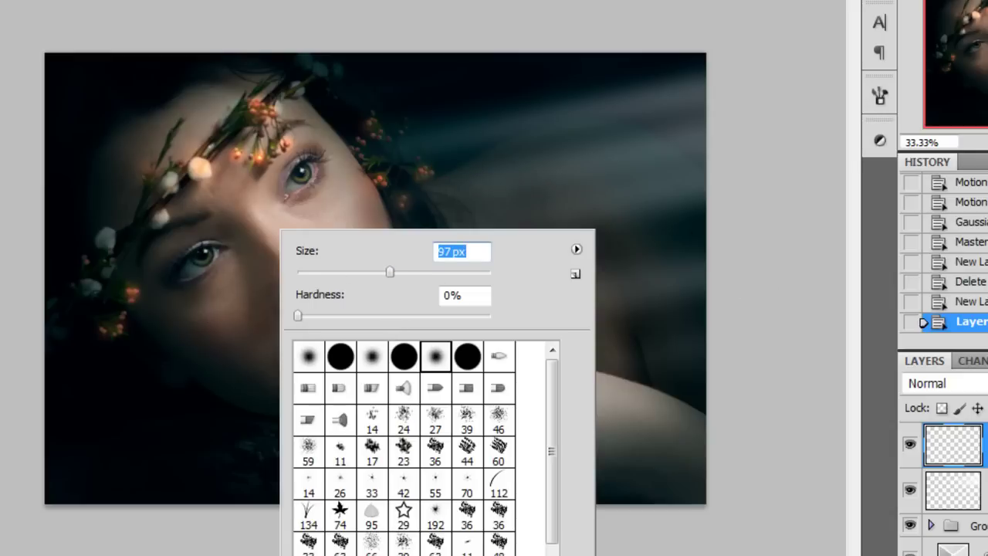
key("Return")
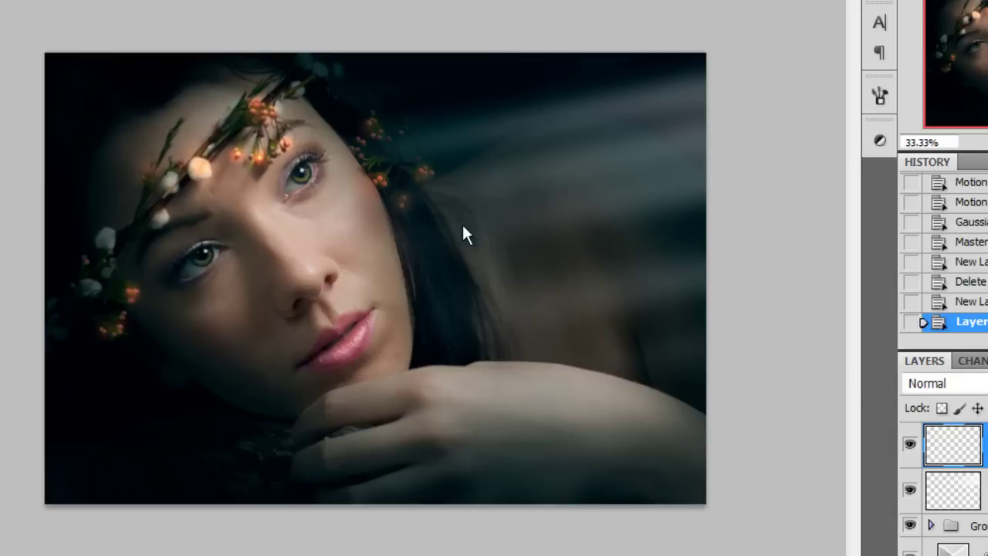
Enable Shape Dynamics in the brush settings and set the size jitter to 69%
key("ctrl+plus")
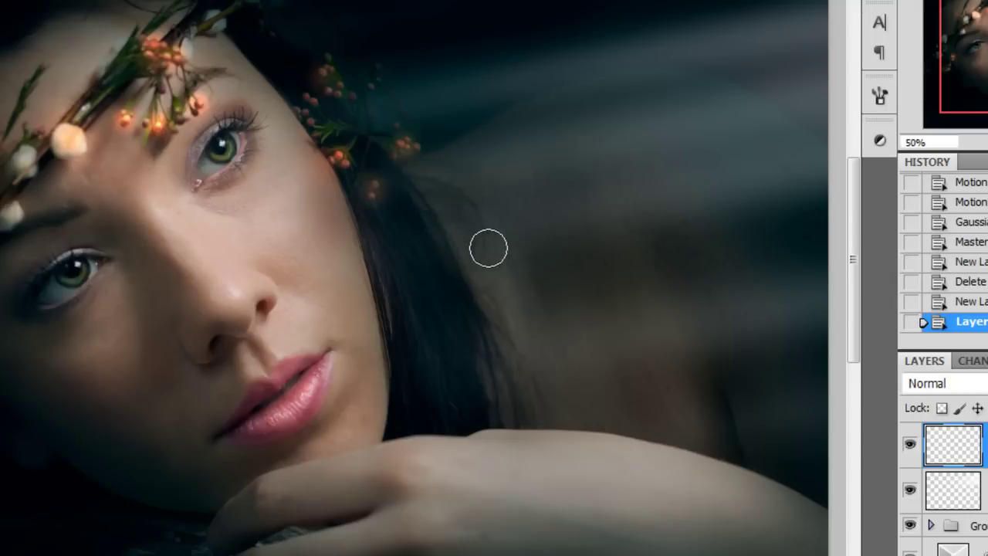
left_click_drag(540, 282, 526, 284)
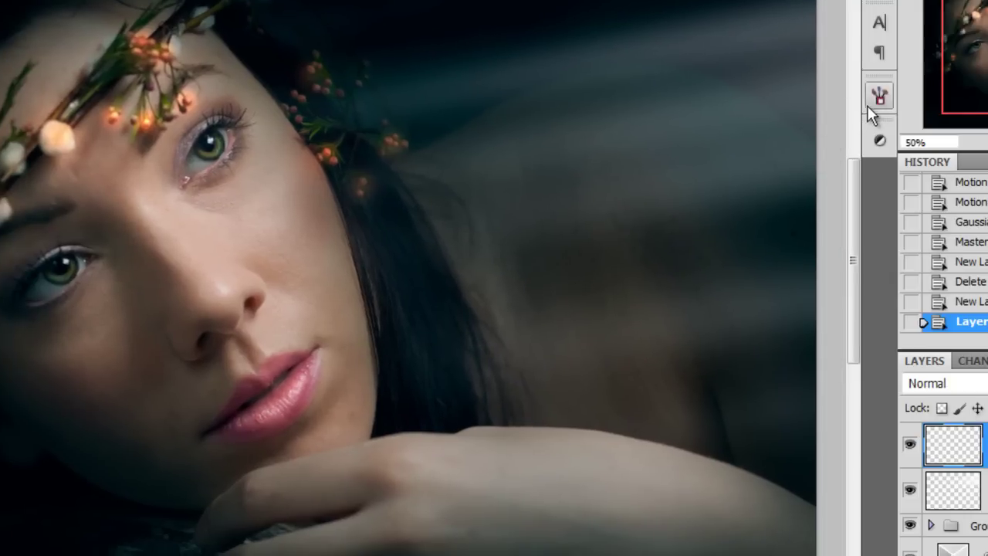
left_click(879, 96)
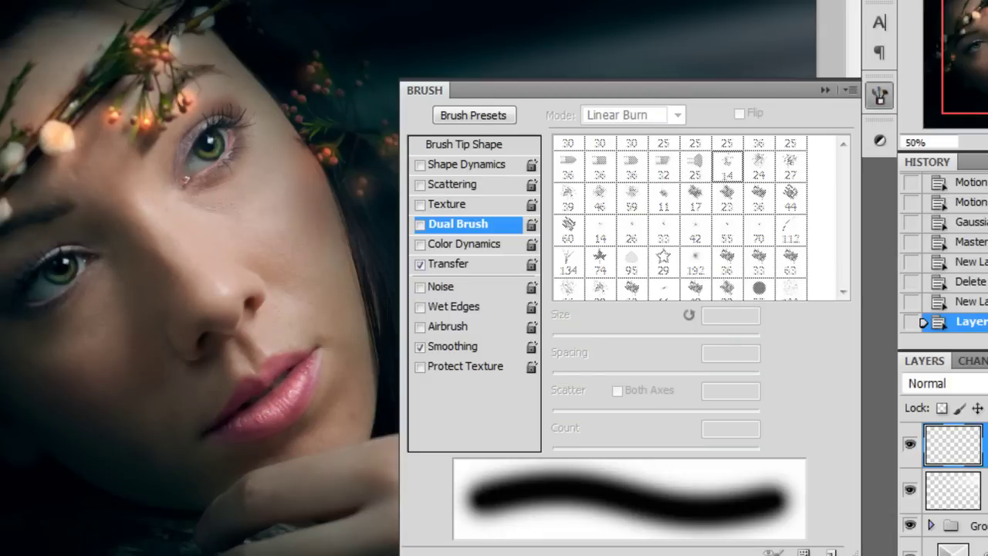
left_click(297, 2)
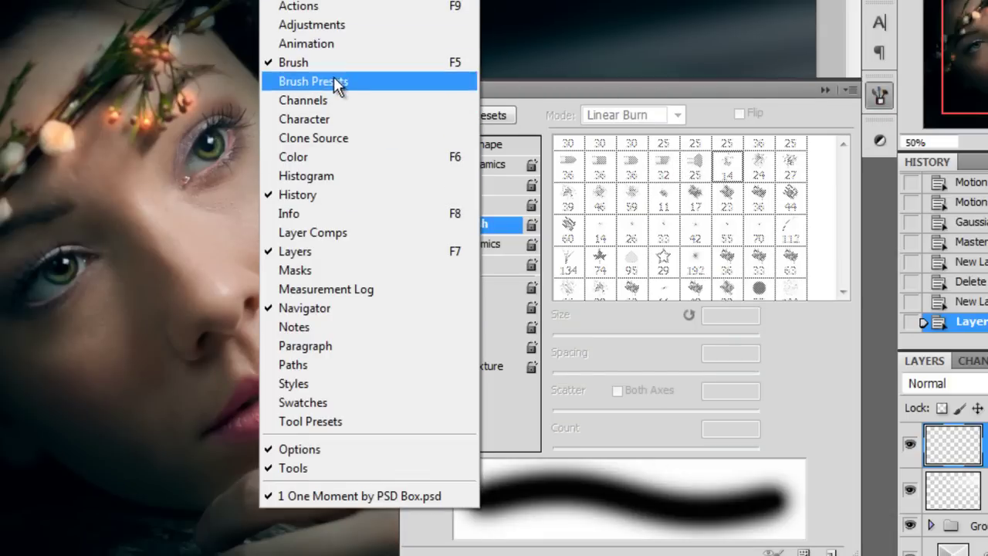
left_click(761, 90)
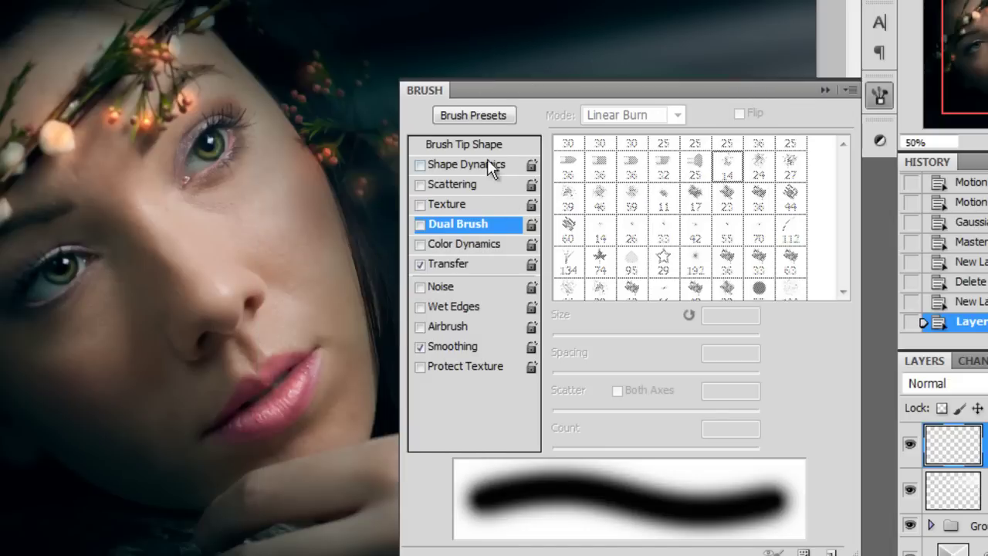
left_click(463, 168)
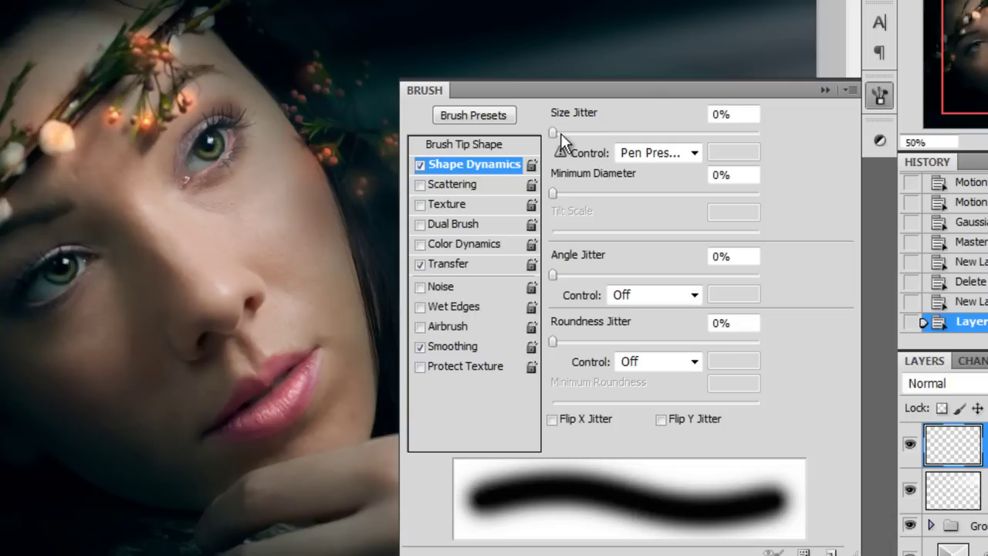
left_click_drag(555, 133, 696, 137)
Enable Scattering for the brush, at 817% on both axes with a count of 1
left_click(421, 184)
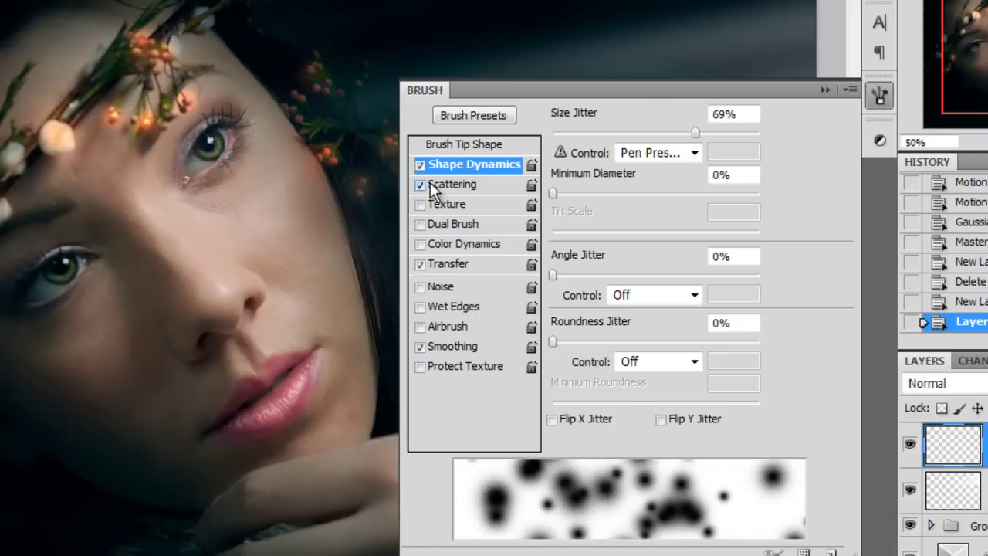
left_click(459, 184)
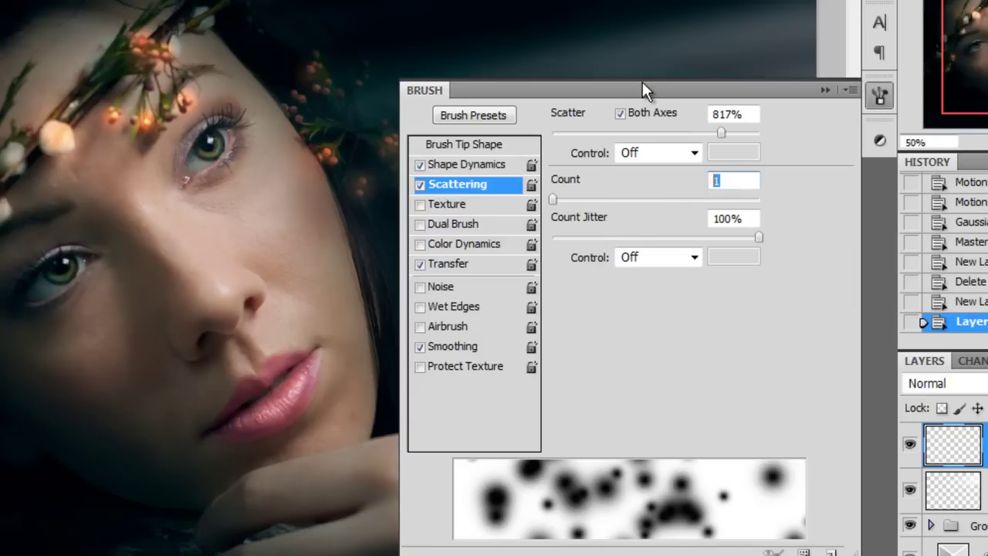
mouse_move(718, 136)
left_mouse_down()
mouse_move(660, 132)
mouse_move(747, 136)
mouse_move(695, 135)
mouse_move(722, 134)
left_mouse_up()
Enable Dual Brush and try the Multiply and Darken modes before setting it back to Linear Burn
left_click(466, 226)
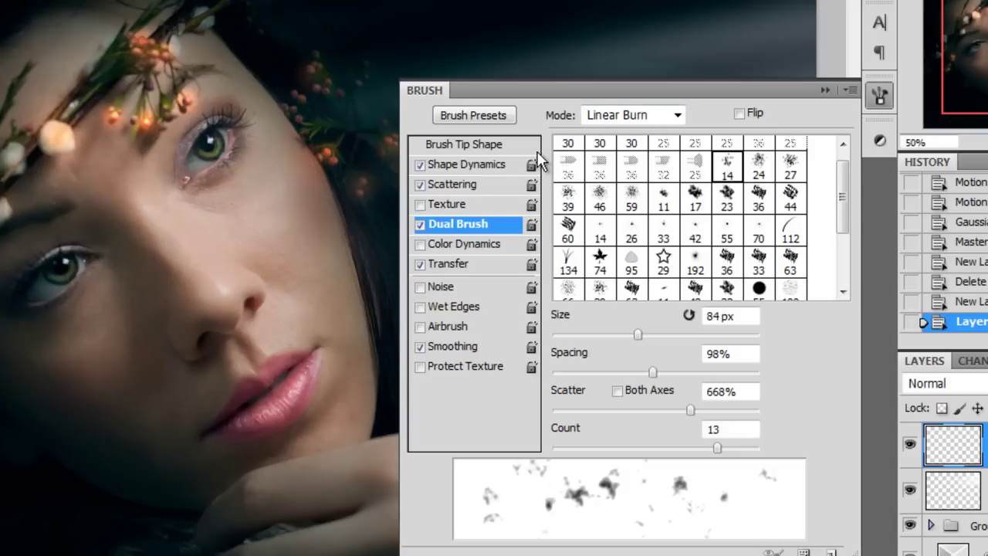
left_click(677, 116)
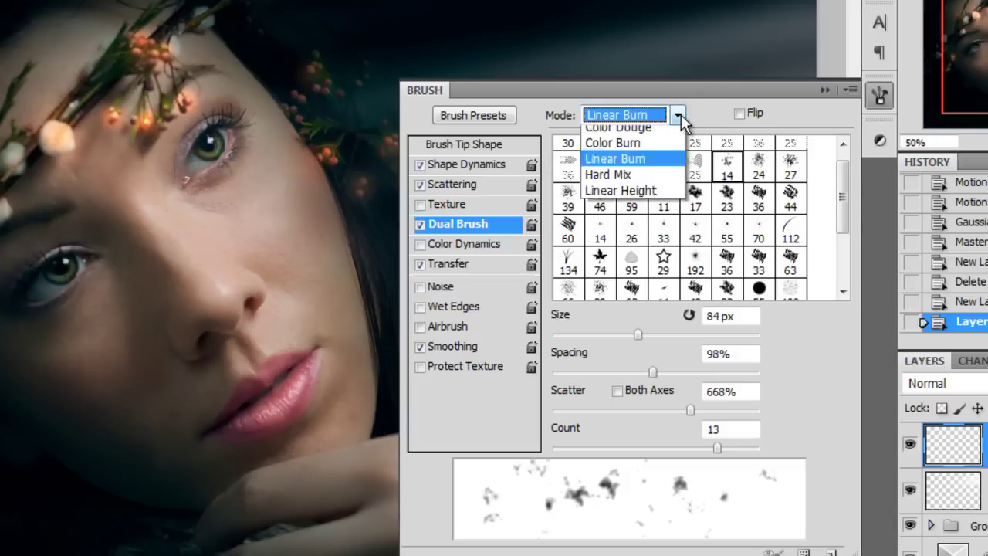
left_click(677, 116)
left_click(676, 115)
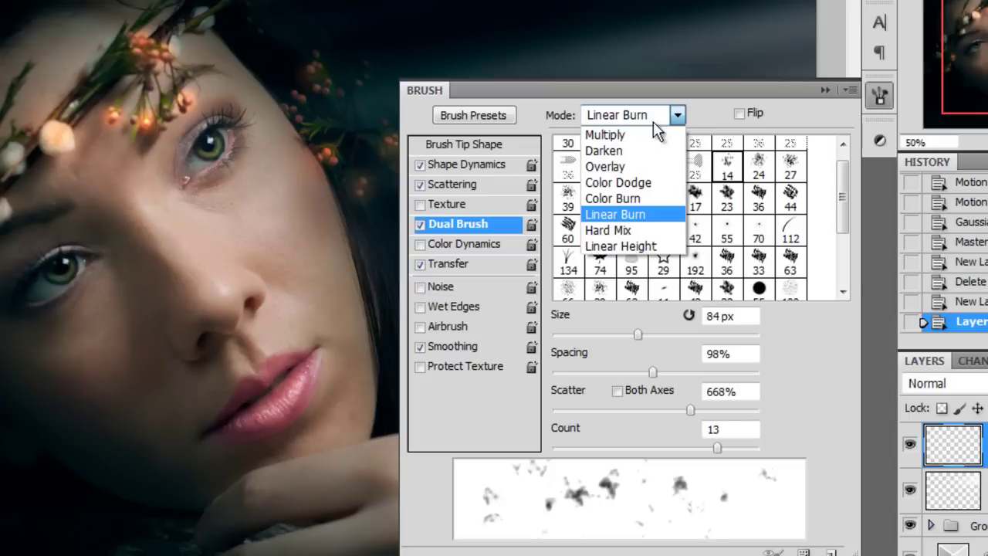
left_click(610, 134)
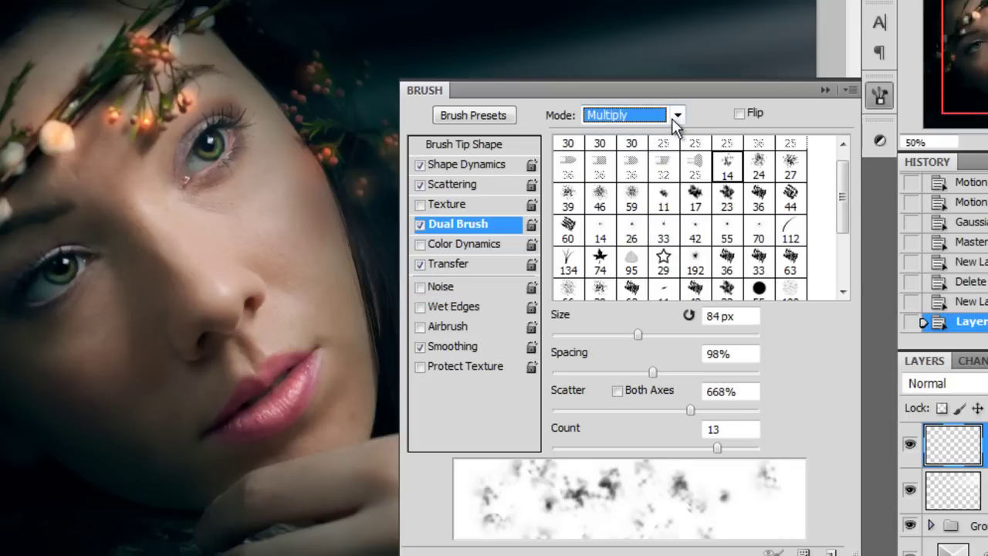
left_click(673, 116)
left_click(622, 151)
left_click(636, 119)
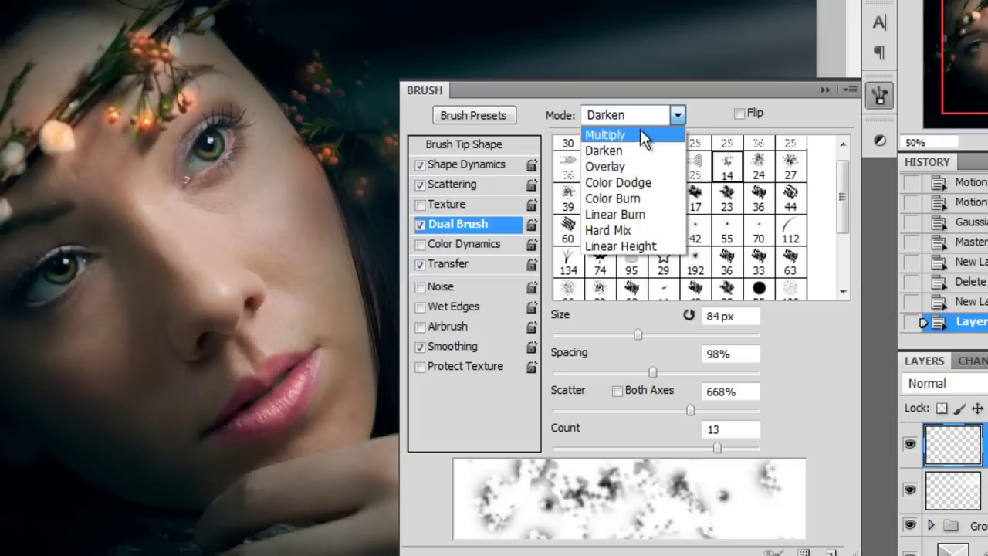
left_click(621, 199)
scroll(639, 123, "down", 1)
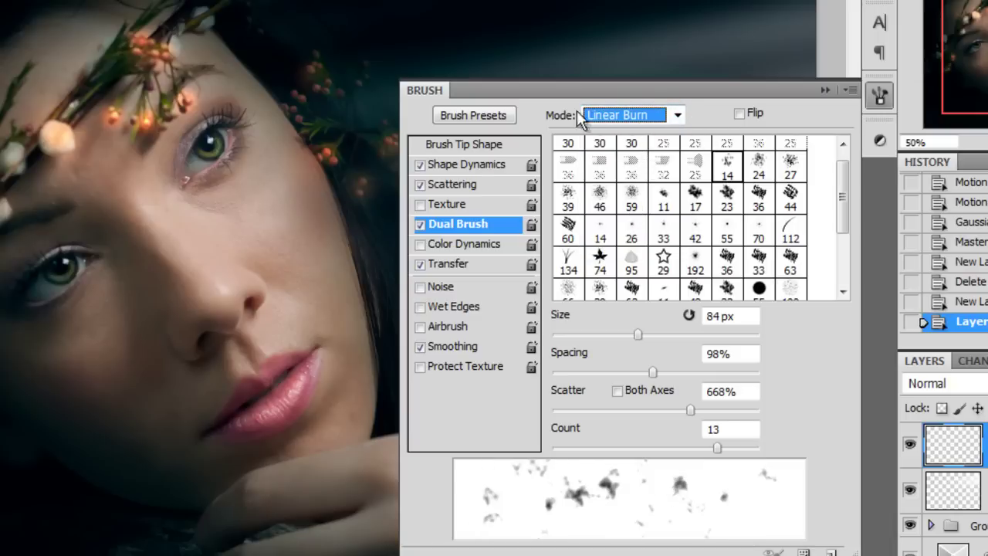
Choose the 14 px spatter tip for the dual brush and set its mode to Multiply
left_click(759, 173)
left_click(728, 173)
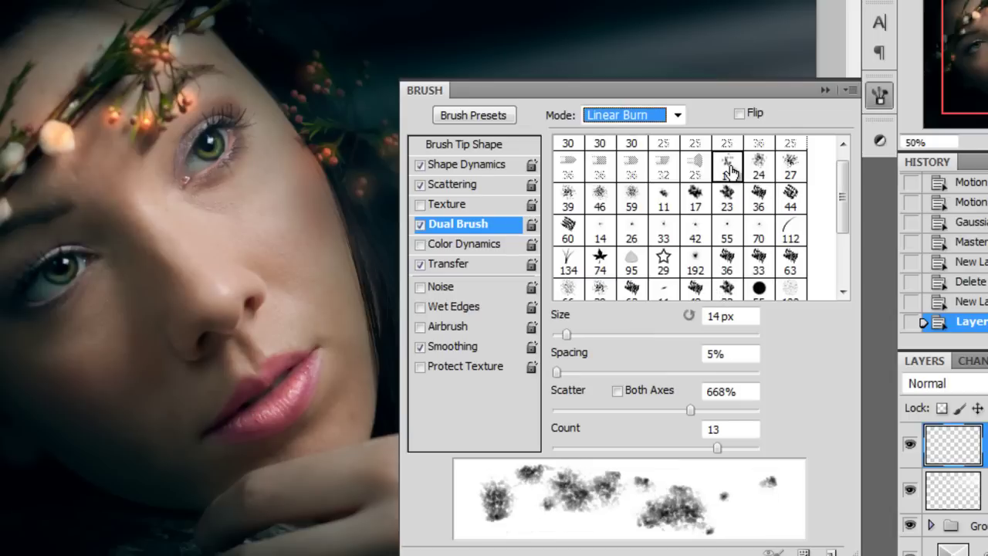
left_click(662, 115)
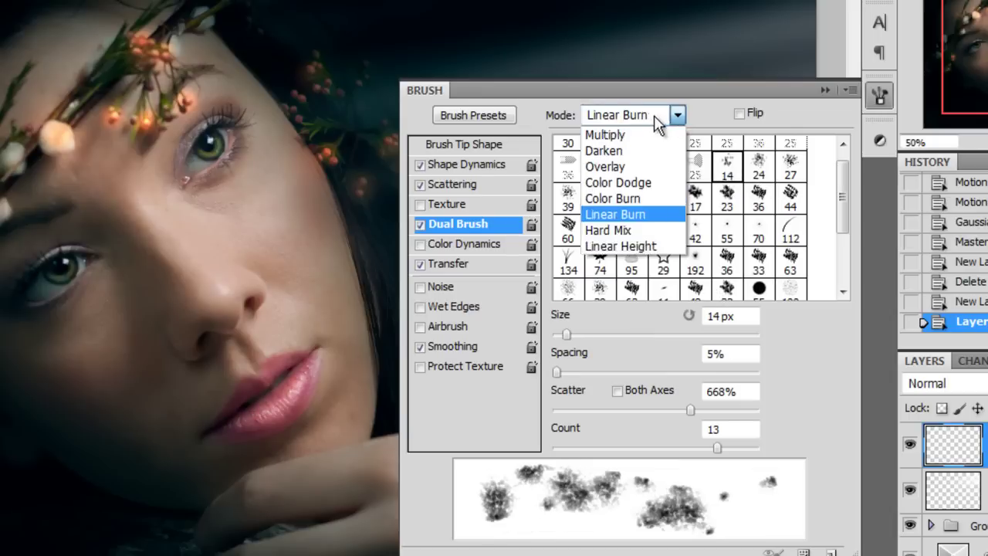
left_click(637, 132)
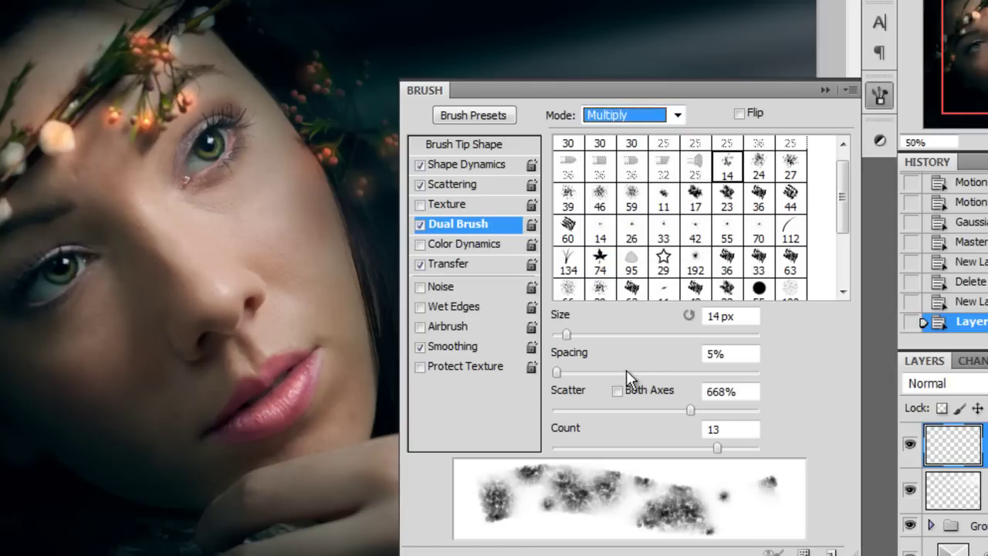
Try the 17, 11 and 24 px dual brush tips and the Darken mode, then restore the 14 px tip and Multiply
left_click(696, 199)
left_click(665, 199)
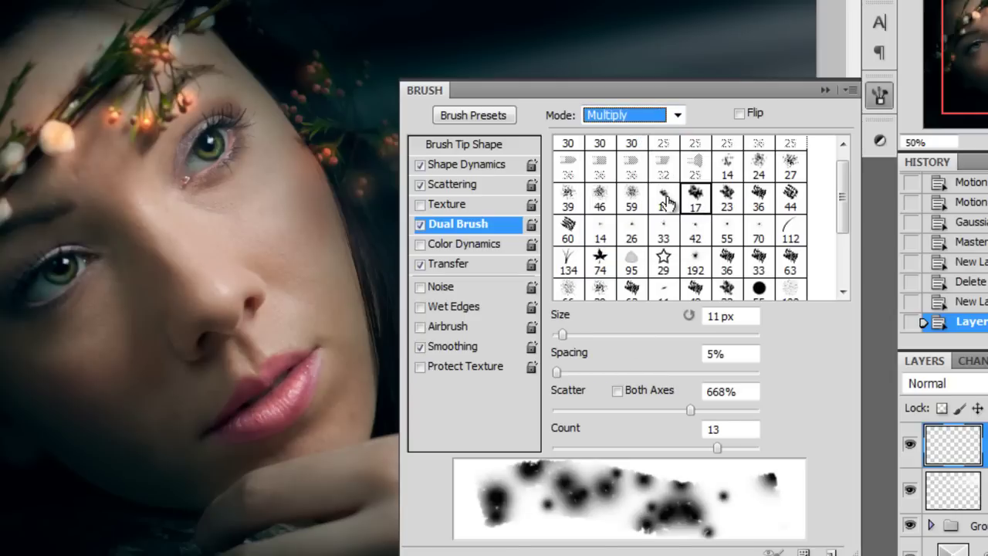
left_click(766, 175)
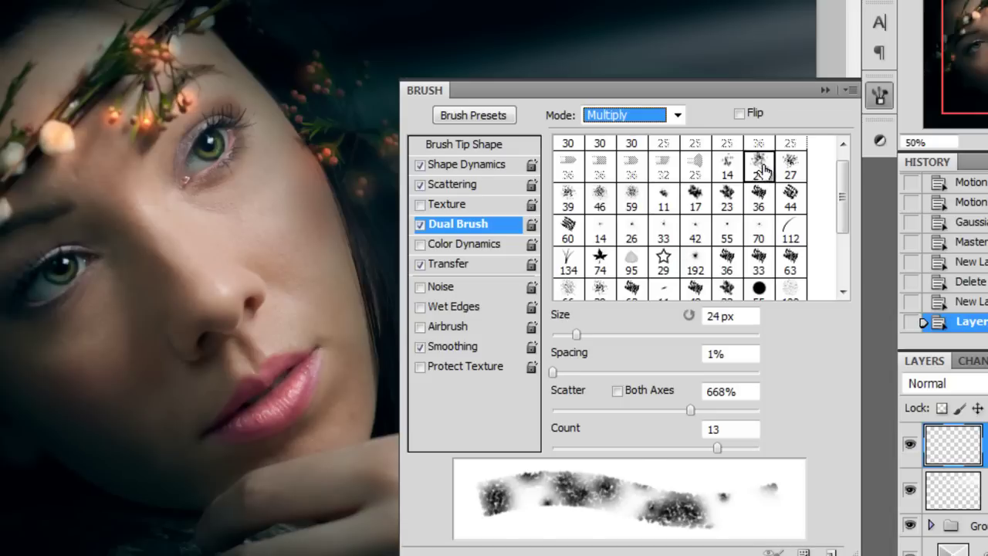
left_click(729, 171)
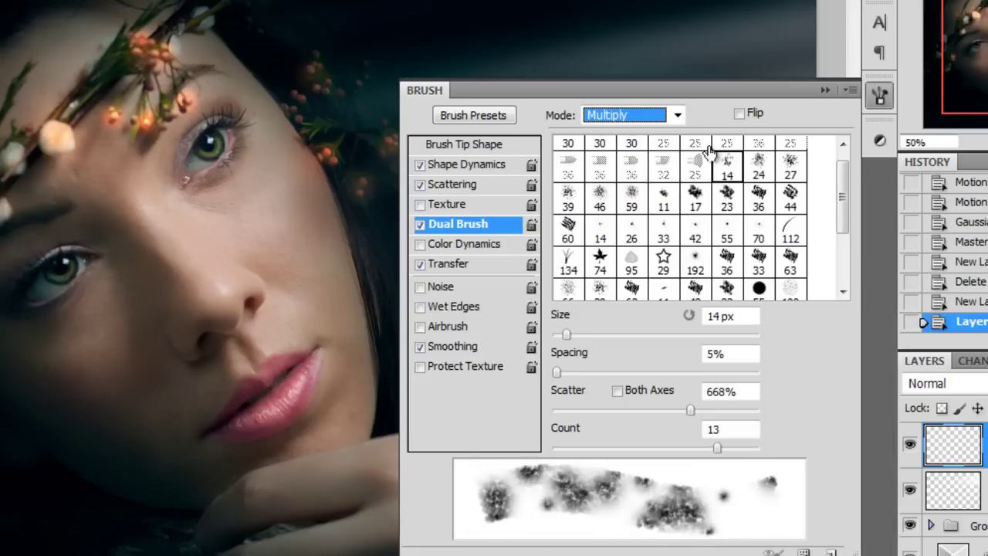
left_click(676, 118)
left_click(610, 151)
left_click(652, 116)
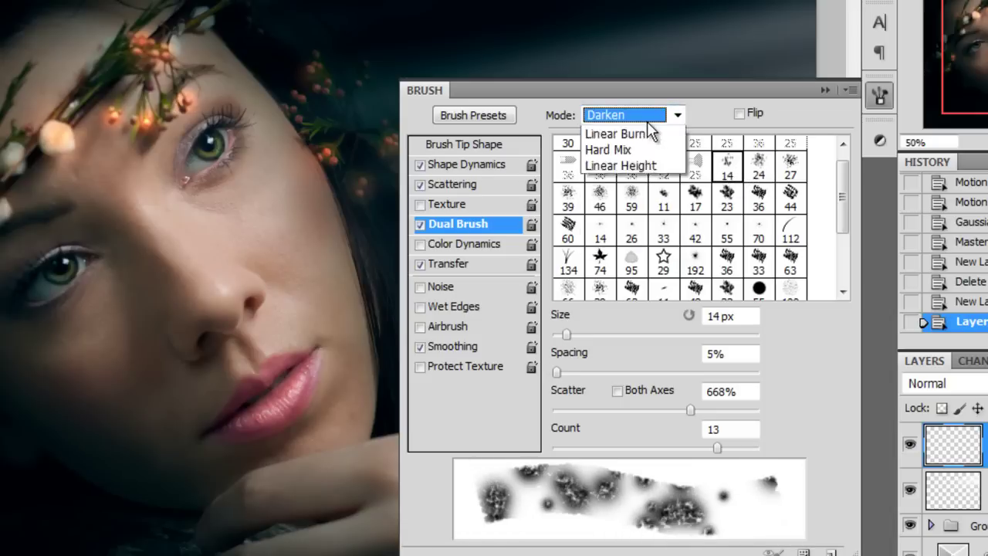
left_click(640, 137)
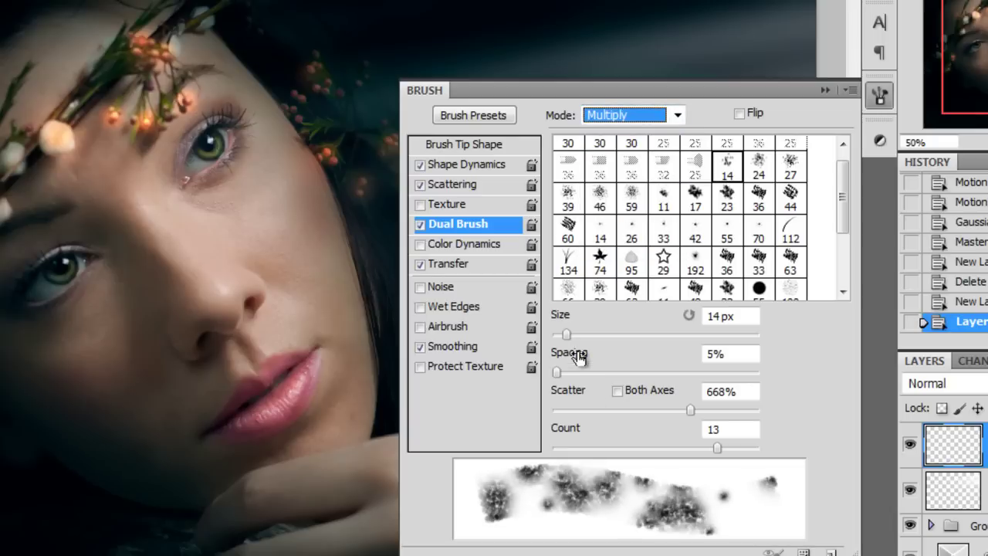
Set the dual brush to a size of 50 px, 163% spacing, 231% scatter and a count of 2
left_click_drag(716, 448, 552, 448)
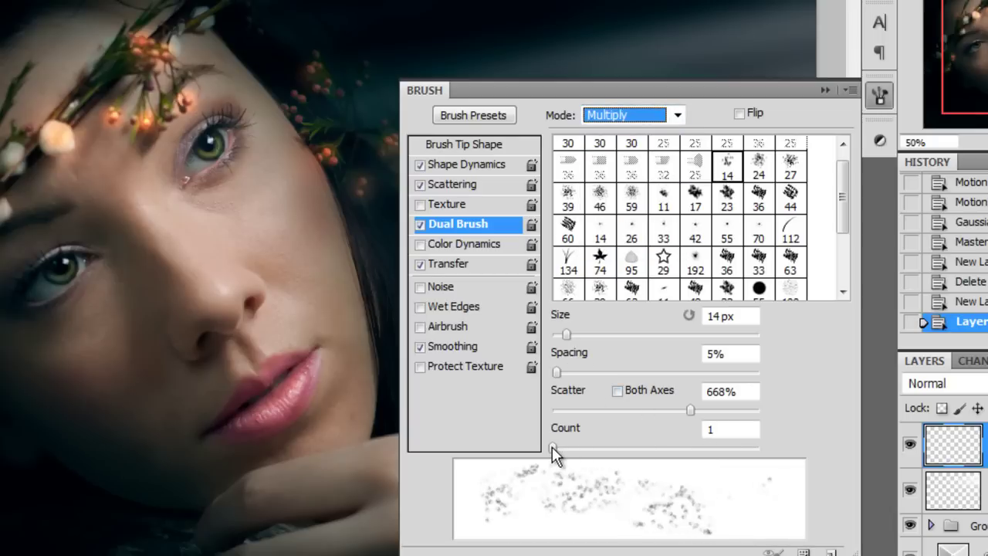
left_click_drag(691, 410, 604, 411)
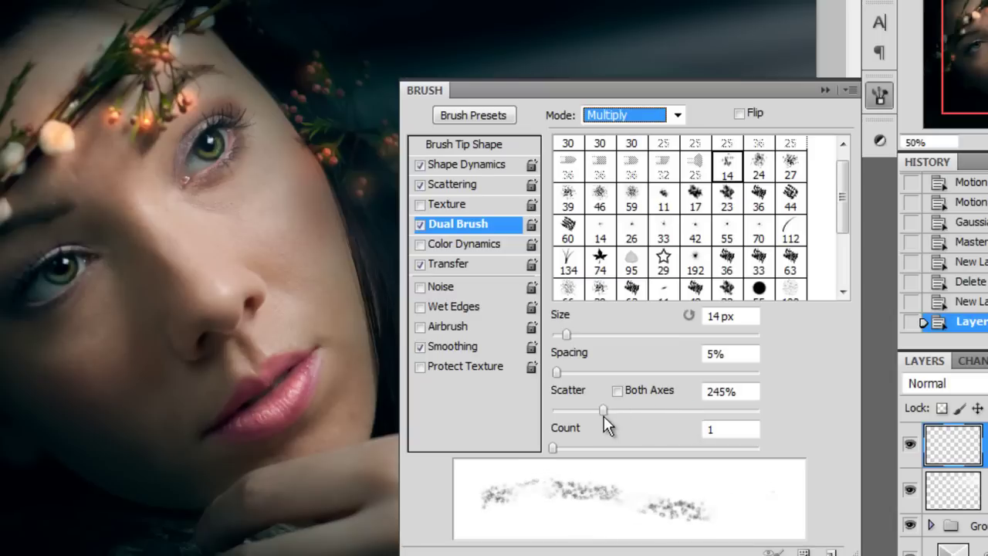
left_click_drag(556, 372, 689, 375)
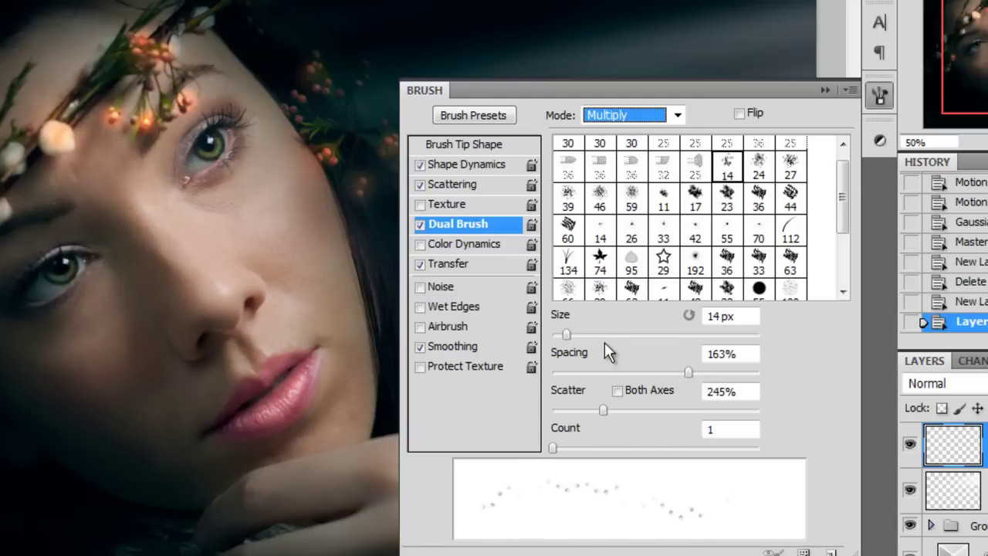
mouse_move(566, 334)
left_mouse_down()
mouse_move(626, 342)
mouse_move(602, 346)
left_mouse_up()
mouse_move(607, 411)
left_mouse_down()
mouse_move(591, 412)
mouse_move(655, 417)
mouse_move(600, 413)
left_mouse_up()
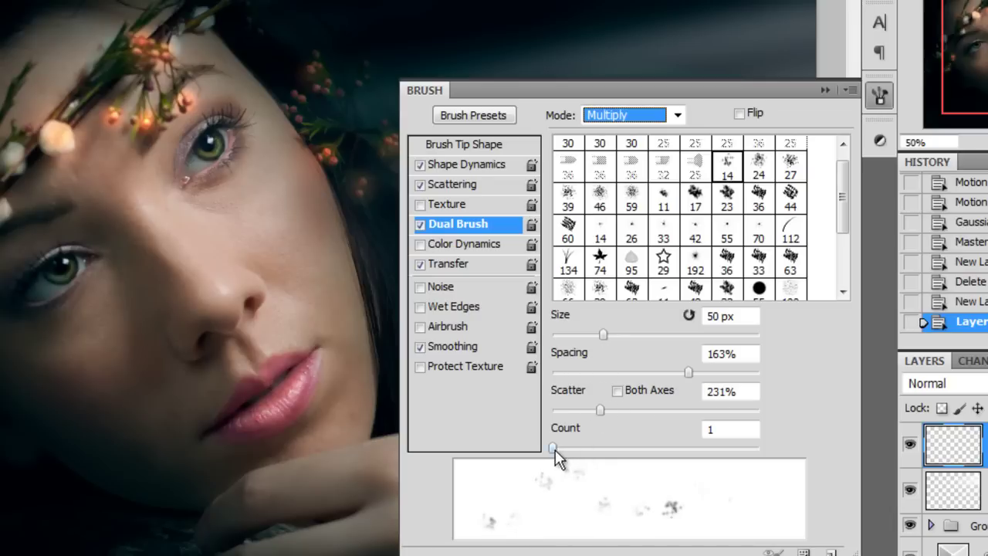
left_click_drag(555, 449, 567, 447)
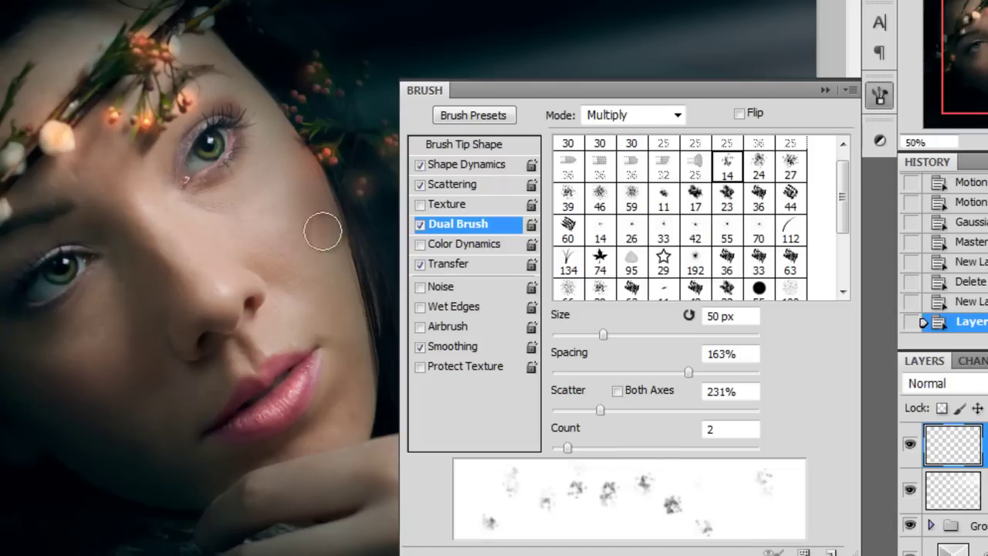
Paint test dust strokes over the cheek and the dark area below the face, undoing each one
left_click_drag(320, 227, 293, 262)
key("ctrl+z")
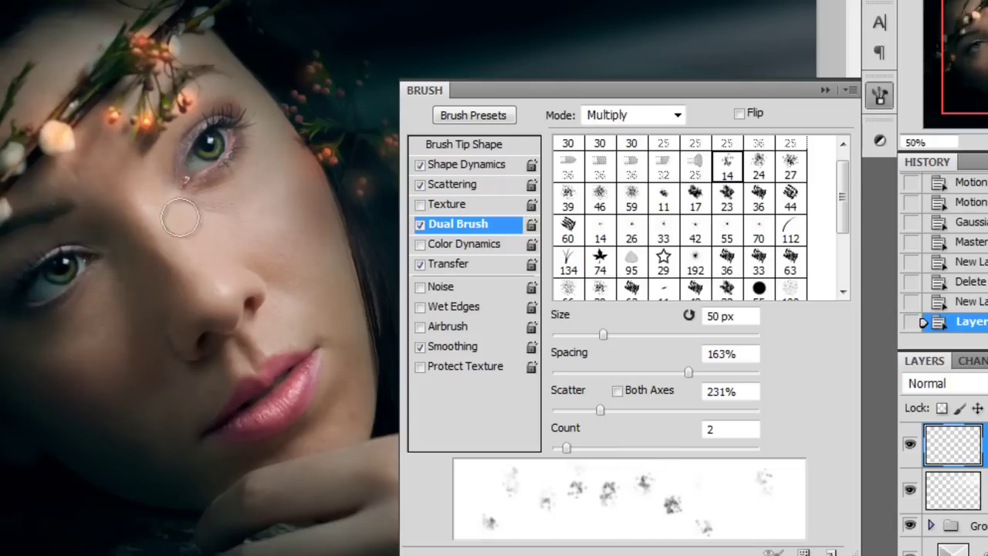
mouse_move(183, 216)
left_mouse_down()
mouse_move(120, 396)
mouse_move(91, 427)
left_mouse_up()
key("ctrl+z")
left_click_drag(42, 379, 58, 447)
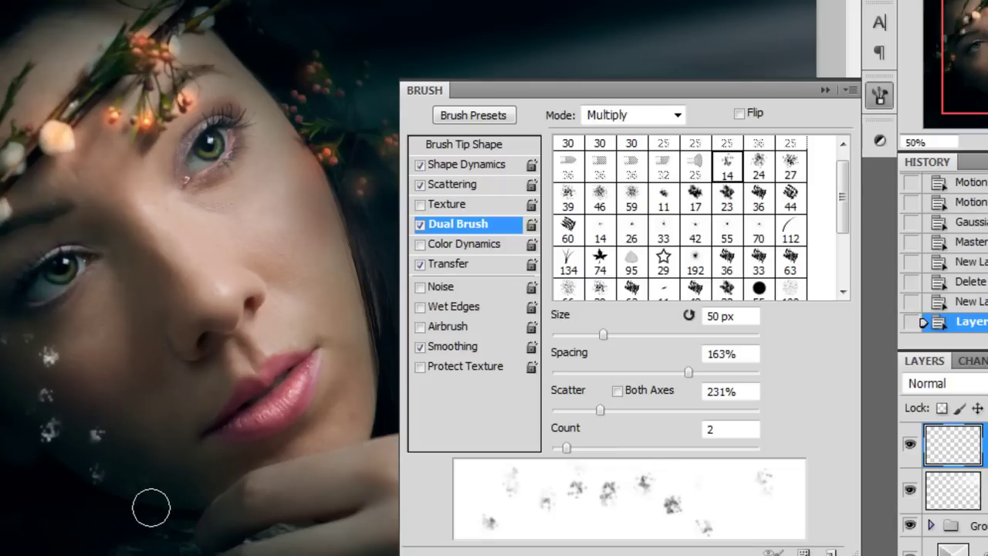
key("ctrl+z")
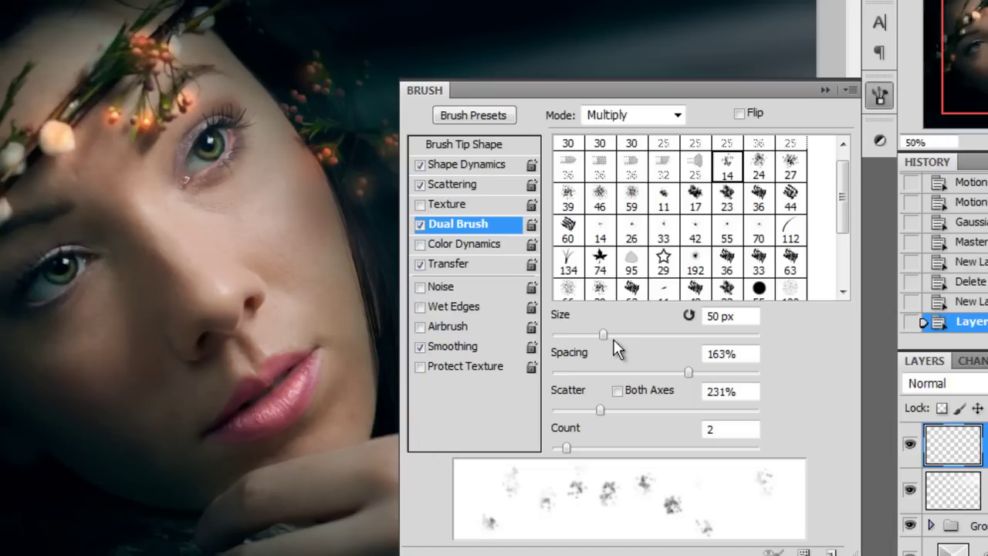
Set the dual brush size to 29 px and undo a test stroke painted across the cheek
left_click_drag(611, 335, 582, 338)
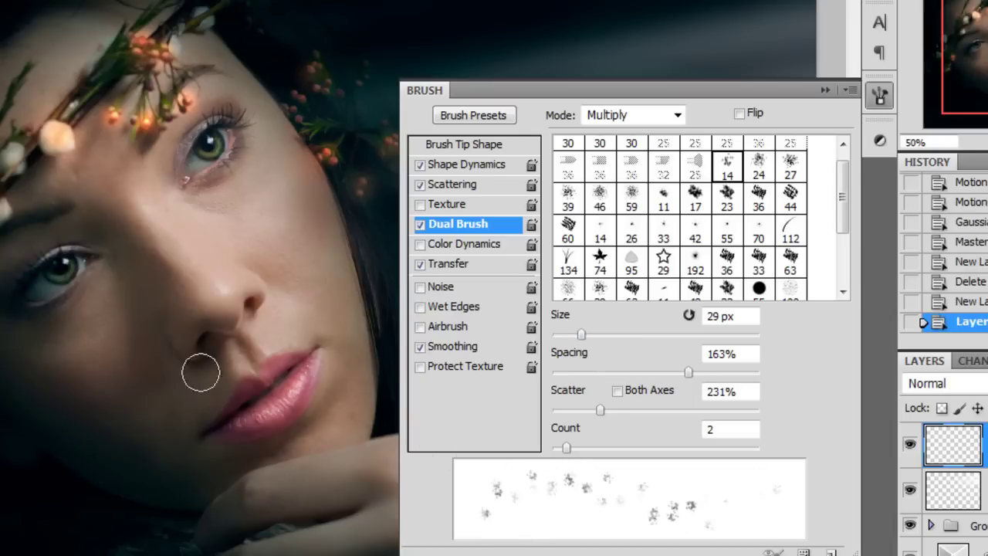
mouse_move(162, 341)
left_mouse_down()
mouse_move(20, 441)
mouse_move(4, 516)
left_mouse_up()
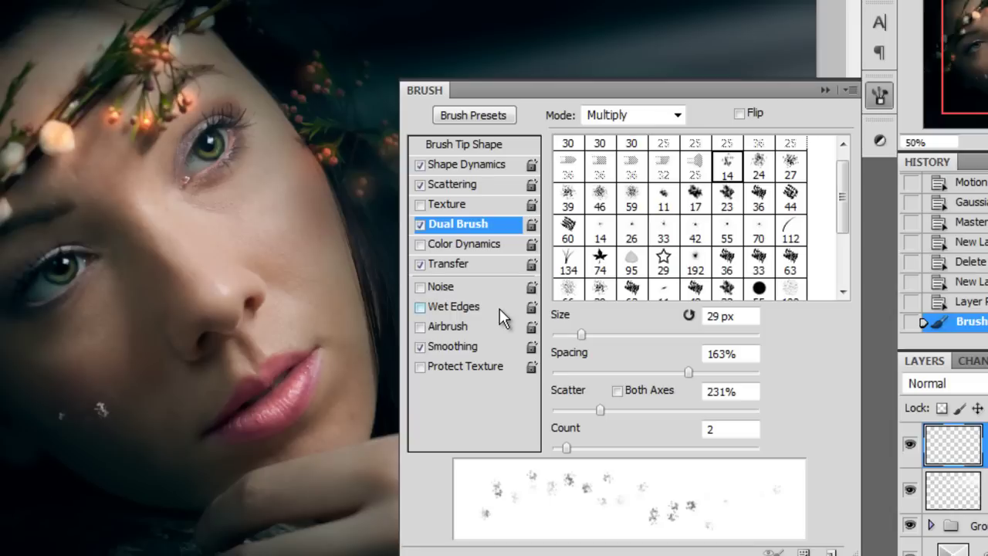
key("ctrl+z")
Raise the brush scatter to 1000%, set the tip size to 40 px and spacing to 73%, and close the brush settings
left_click(476, 186)
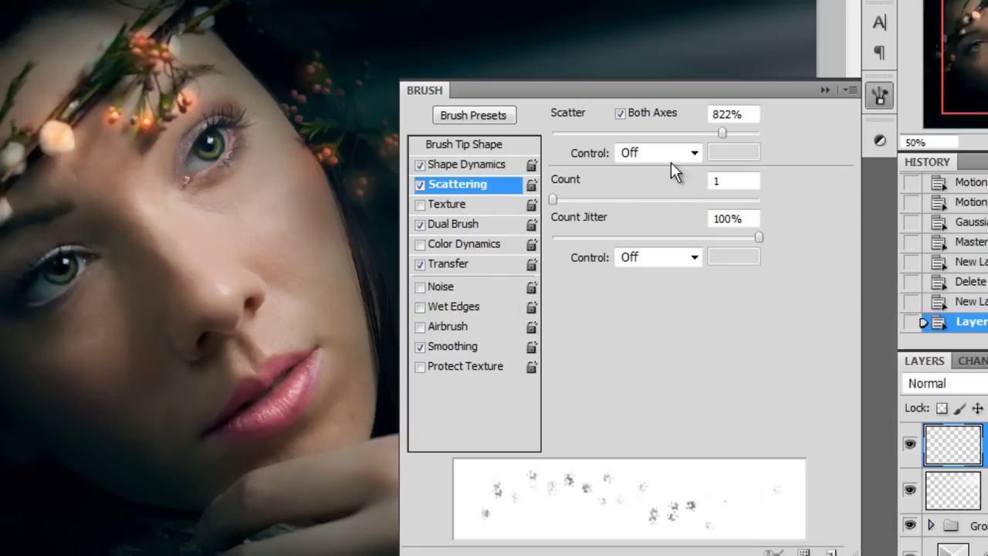
left_click_drag(730, 130, 781, 139)
left_click(494, 147)
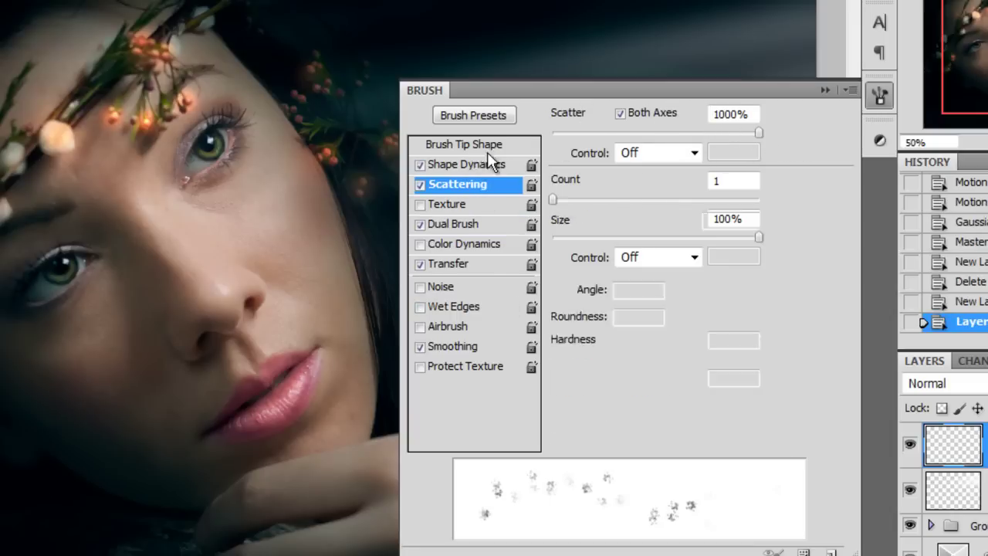
mouse_move(586, 238)
left_mouse_down()
mouse_move(663, 238)
mouse_move(572, 240)
mouse_move(619, 250)
mouse_move(595, 246)
left_mouse_up()
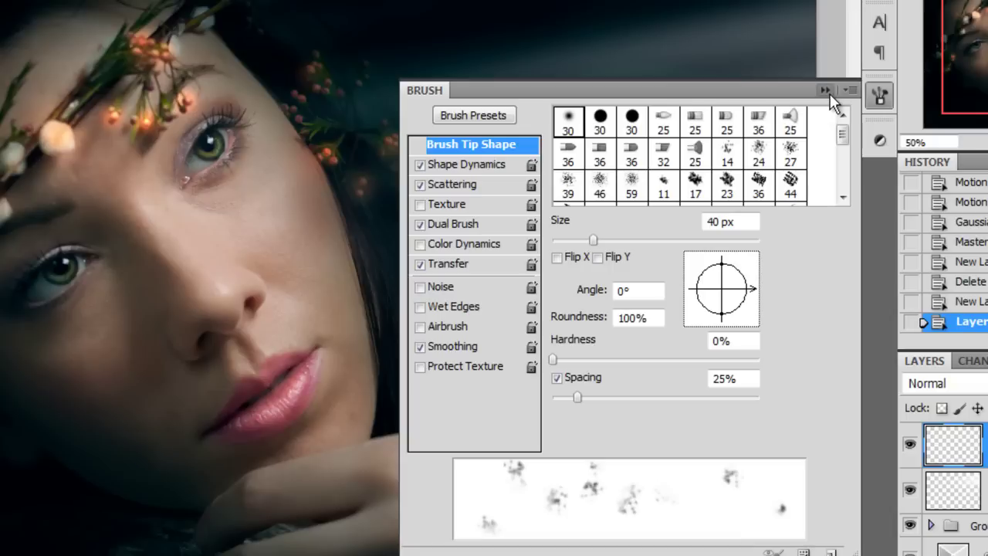
left_click_drag(577, 398, 627, 404)
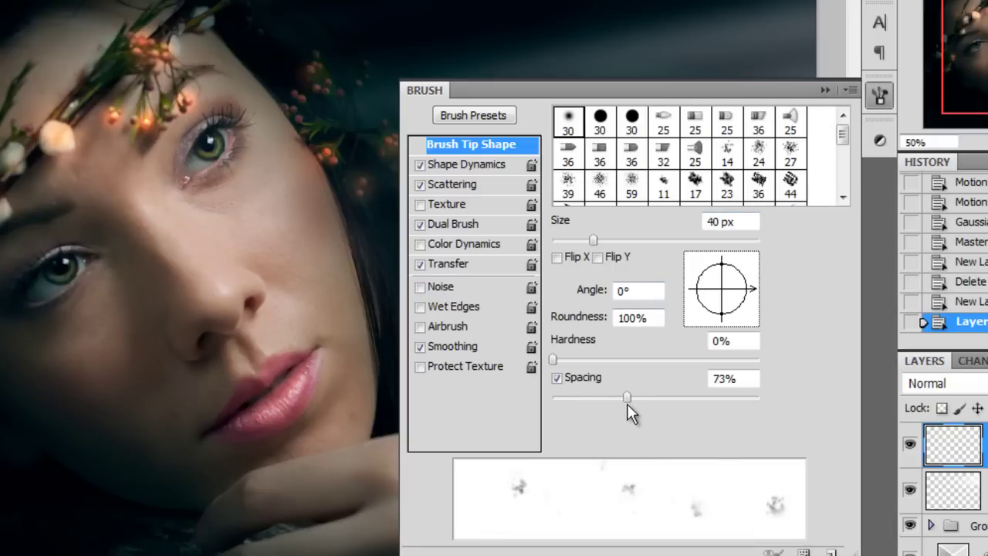
left_click(826, 91)
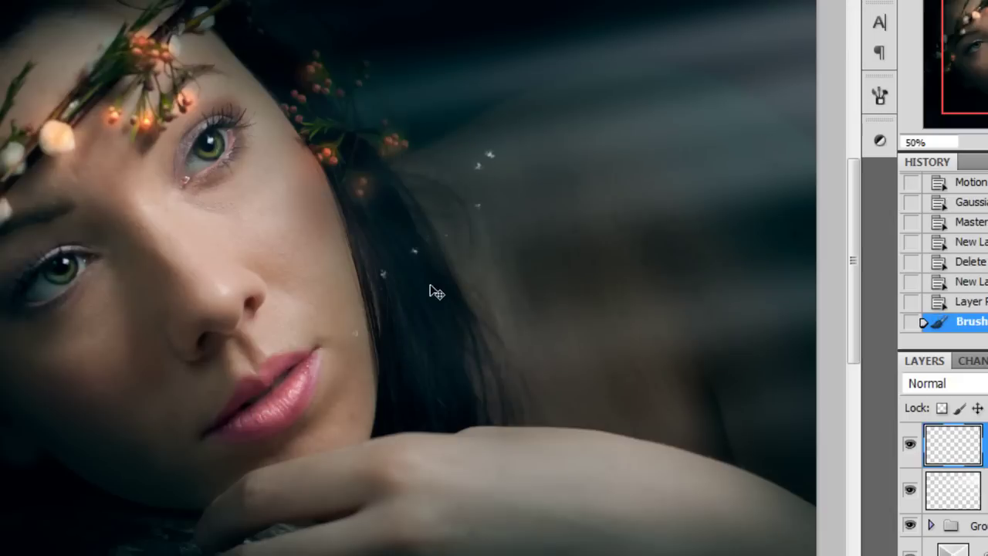
Paint a test dust stroke over the hair beside the face and undo it
right_click(488, 179)
mouse_move(497, 196)
left_mouse_down()
mouse_move(530, 196)
mouse_move(411, 326)
left_mouse_up()
key("Return")
key("ctrl+z")
key("ctrl+minus")
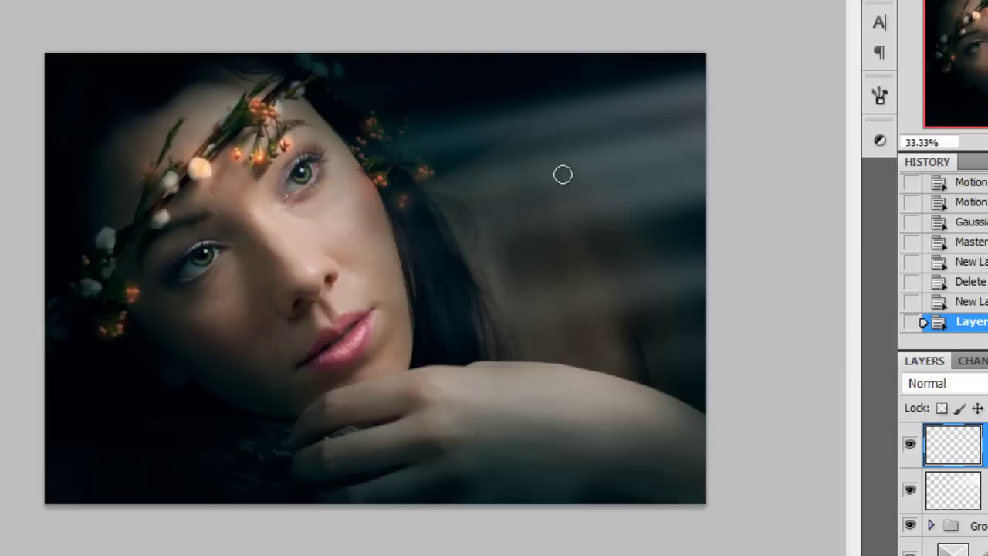
Try scattered dust dabs across the light rays and the edge of the face, then undo them all
left_click(606, 187)
left_click(390, 270)
left_click(518, 363)
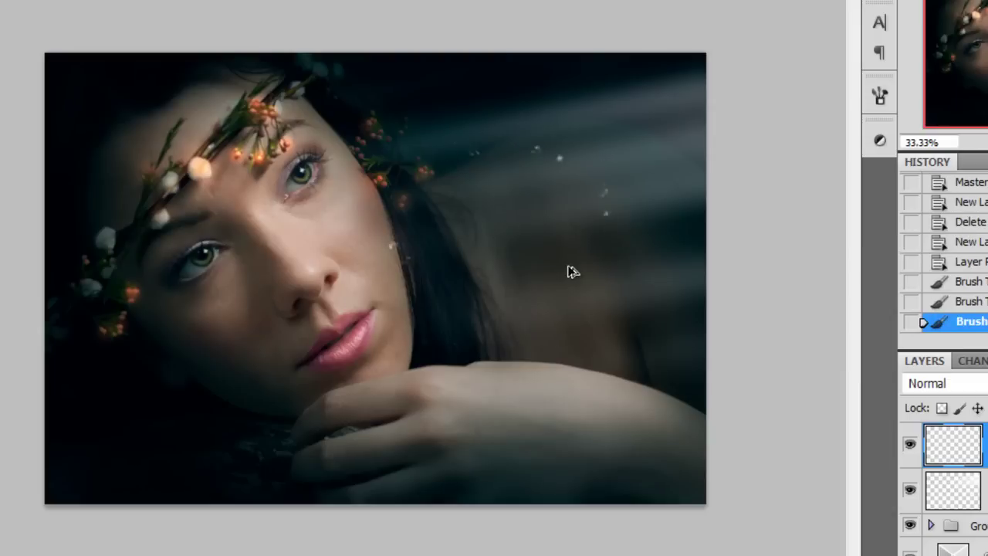
key("ctrl+alt+z")
key("ctrl+alt+z")
key("ctrl+alt+z")
left_click(496, 172)
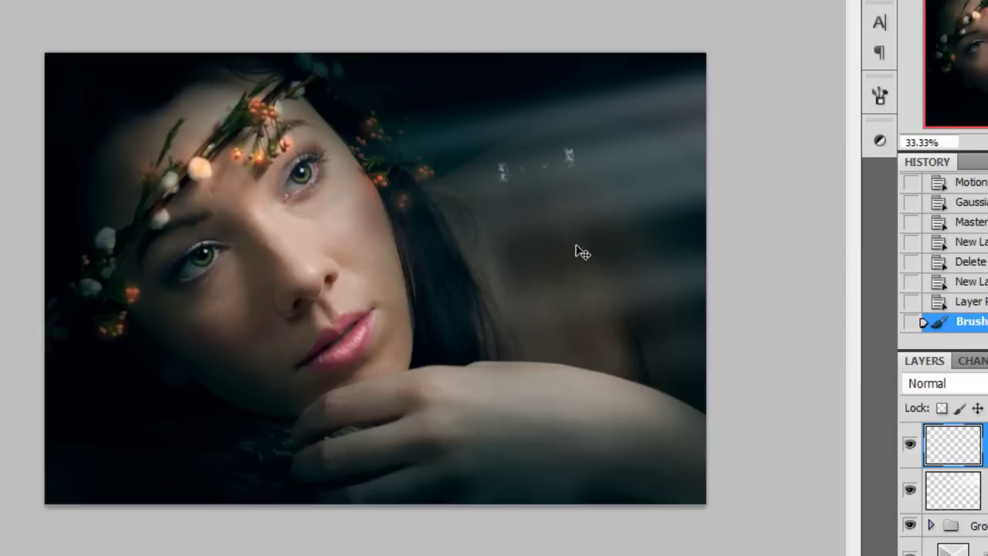
key("ctrl+alt+z")
Dab individual dust specks across the hair and the dark background with the light rays
left_click(517, 265)
left_click(558, 304)
left_click(568, 212)
left_click(465, 200)
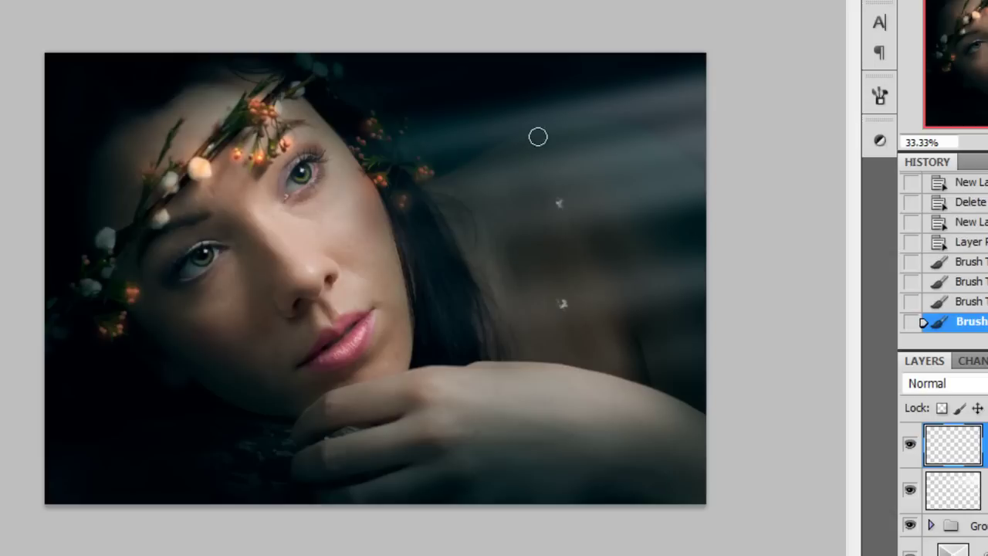
left_click(537, 137)
left_click(436, 231)
left_click(493, 243)
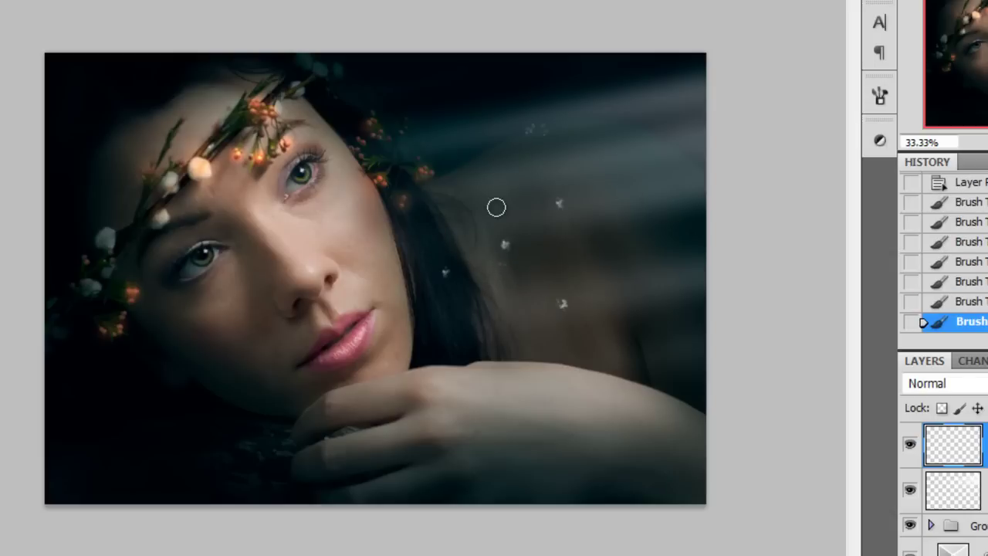
left_click(497, 207)
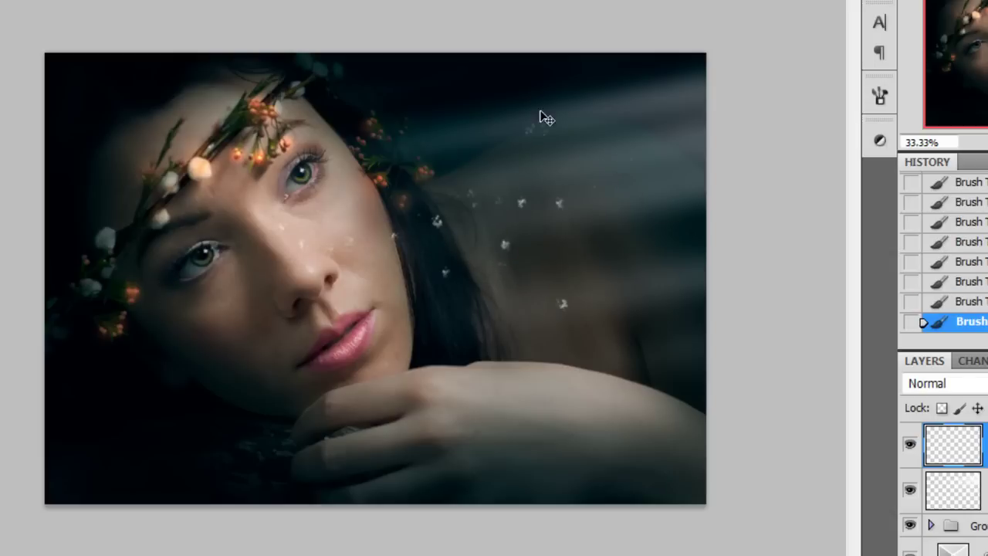
scroll(490, 191, "up", 1)
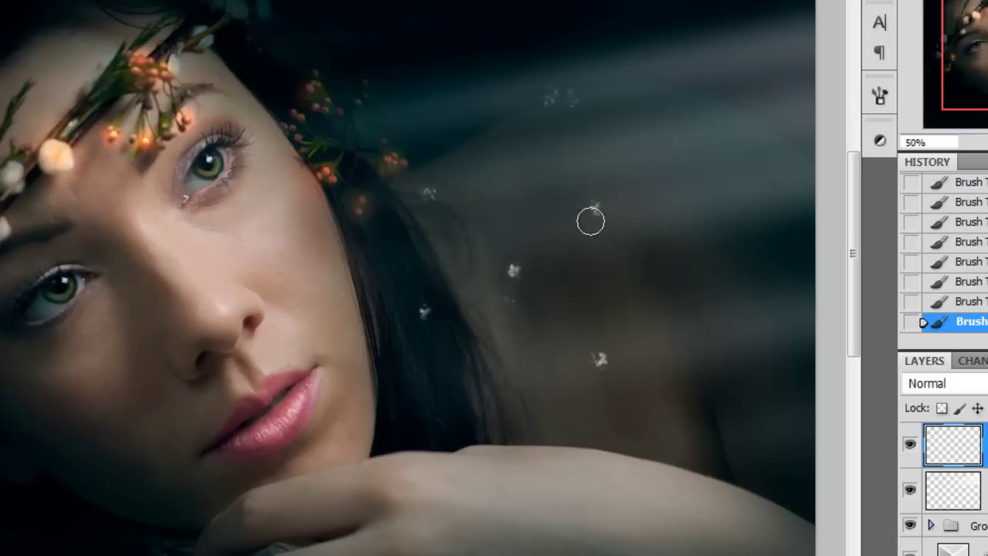
left_click(737, 142)
Dab dust specks over the shaded cheek, the nose, the jawline and the back of the hand
key("space")
left_click_drag(544, 503, 642, 386)
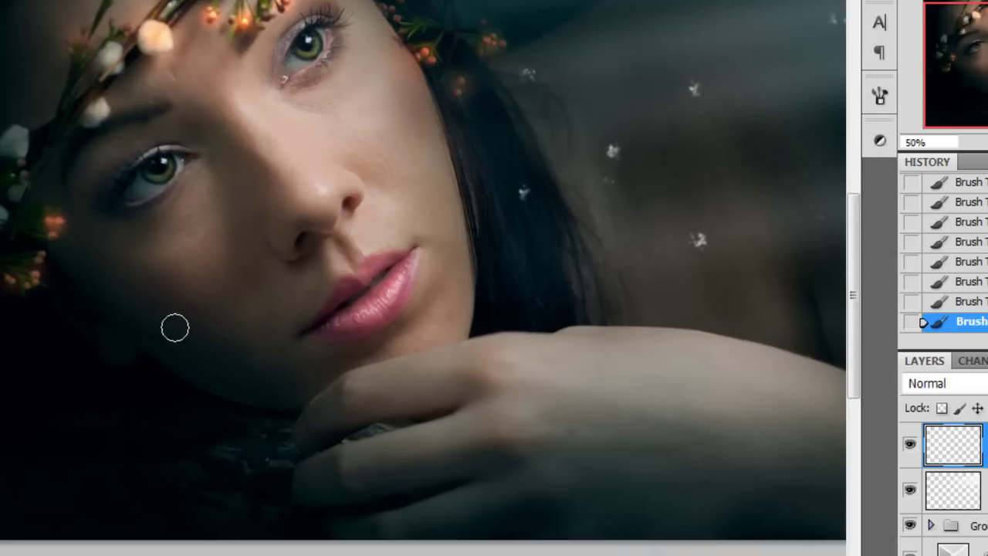
left_click(175, 327)
left_click(260, 208)
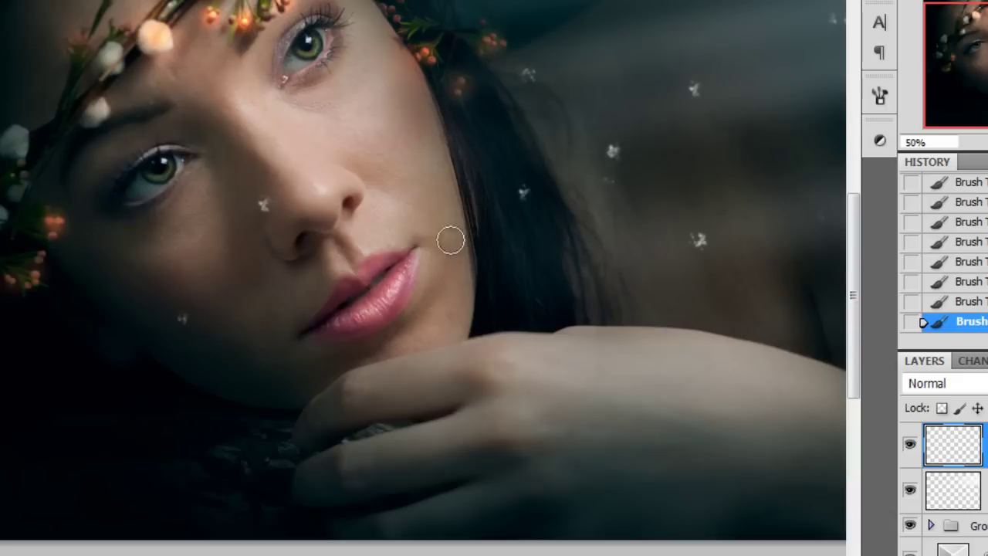
left_click(472, 307)
left_click(515, 337)
left_click(411, 159)
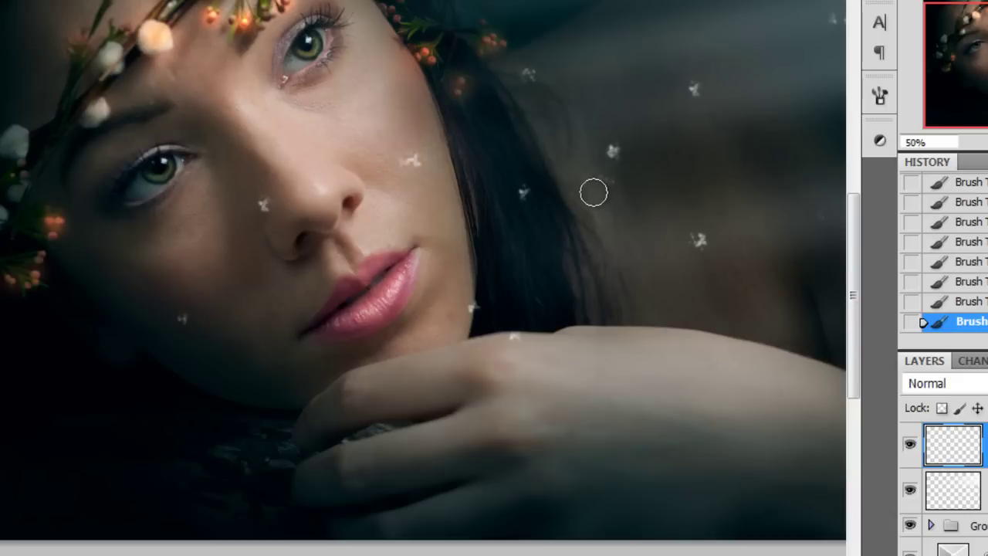
Add another dust speck in the upper background among the light rays
key("ctrl+minus")
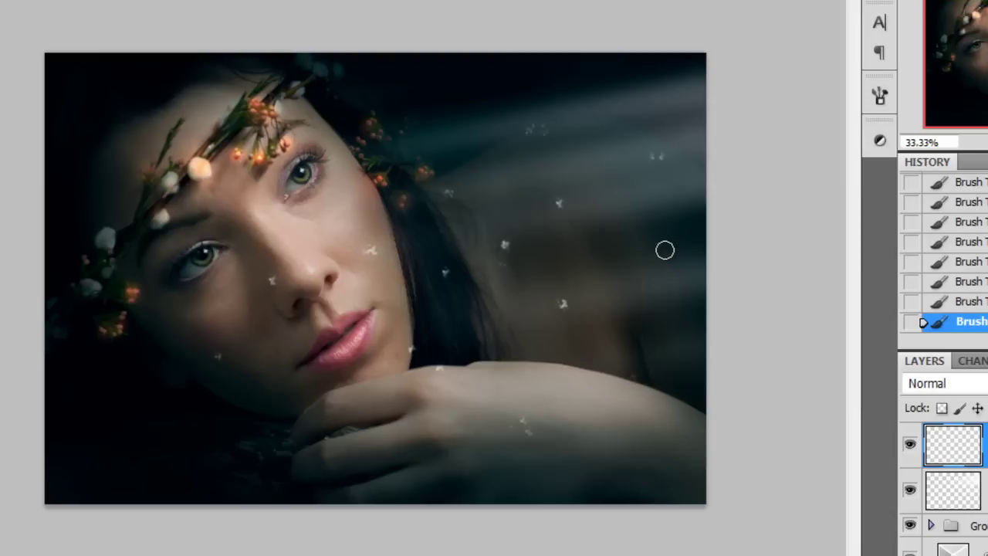
left_click(589, 186)
key("ctrl+plus")
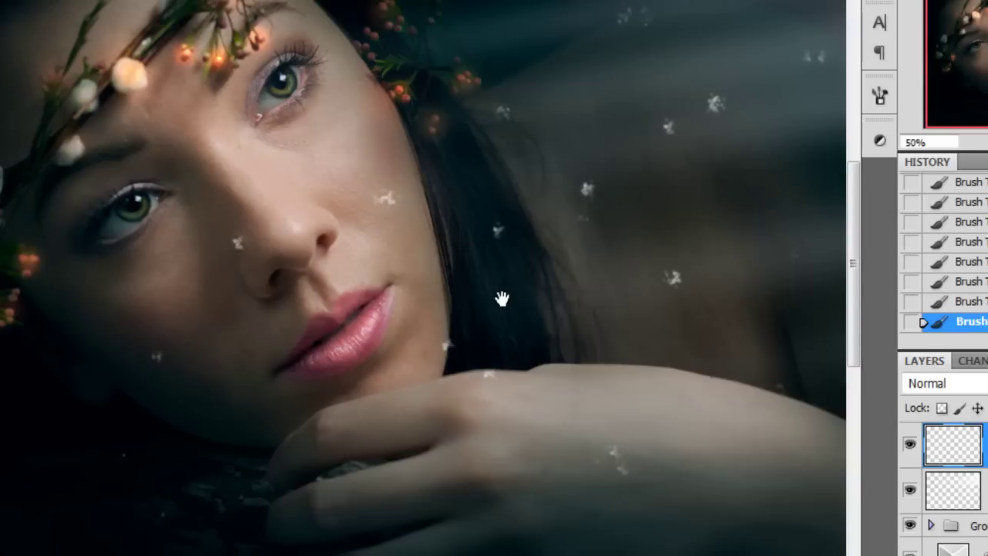
Apply a Gaussian Blur with a radius of 5.1 pixels to the painted dust specks
left_click_drag(502, 295, 367, 368)
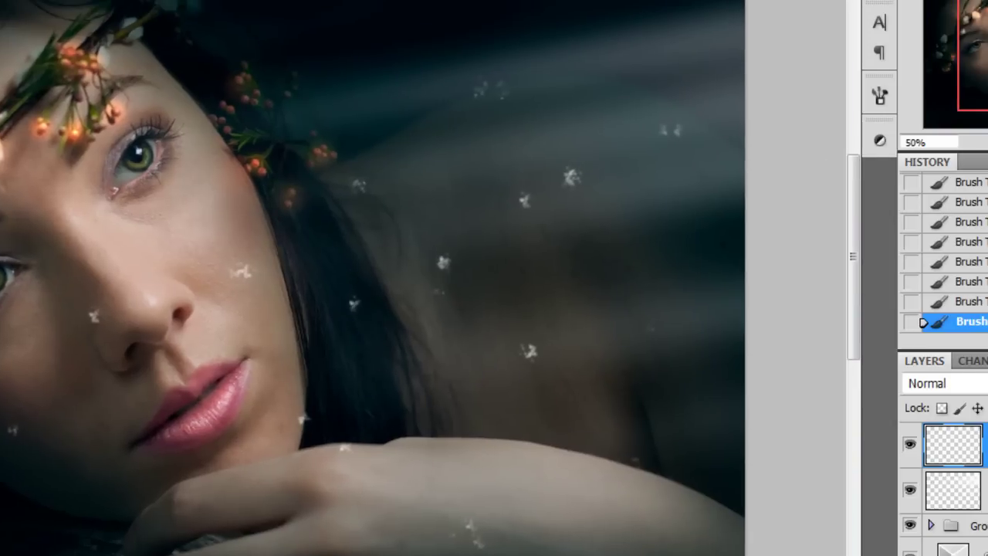
left_click(124, 17)
mouse_move(193, 198)
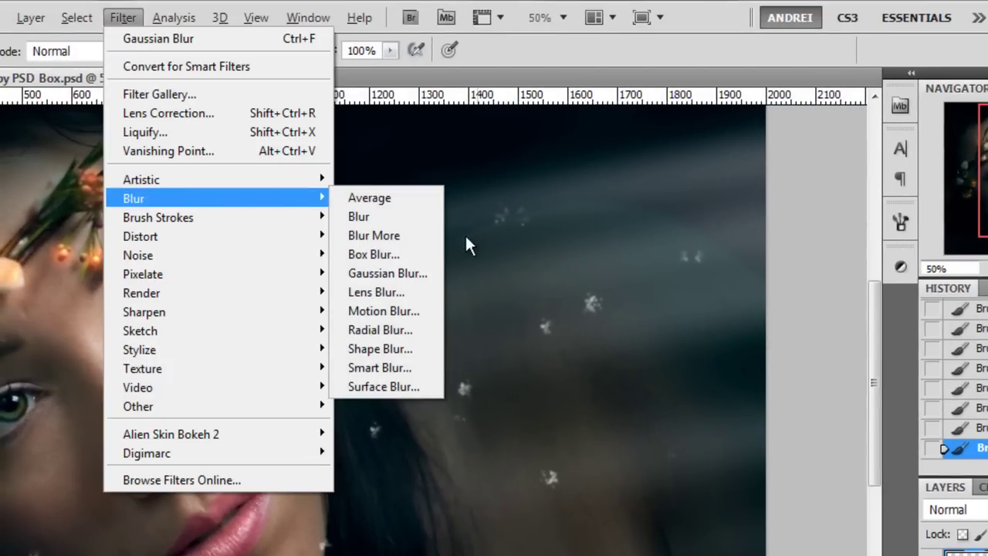
left_click(406, 275)
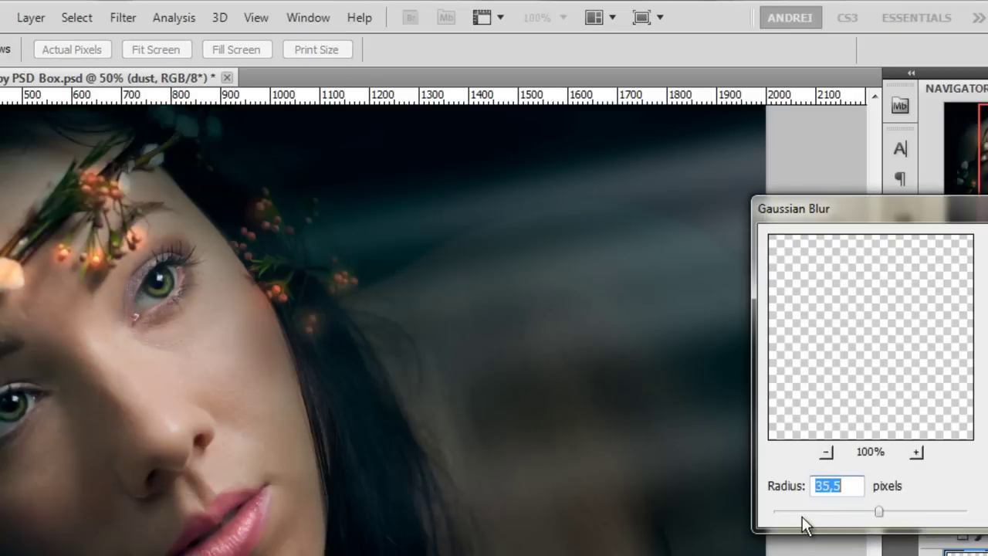
left_click(801, 511)
left_click_drag(802, 511, 815, 511)
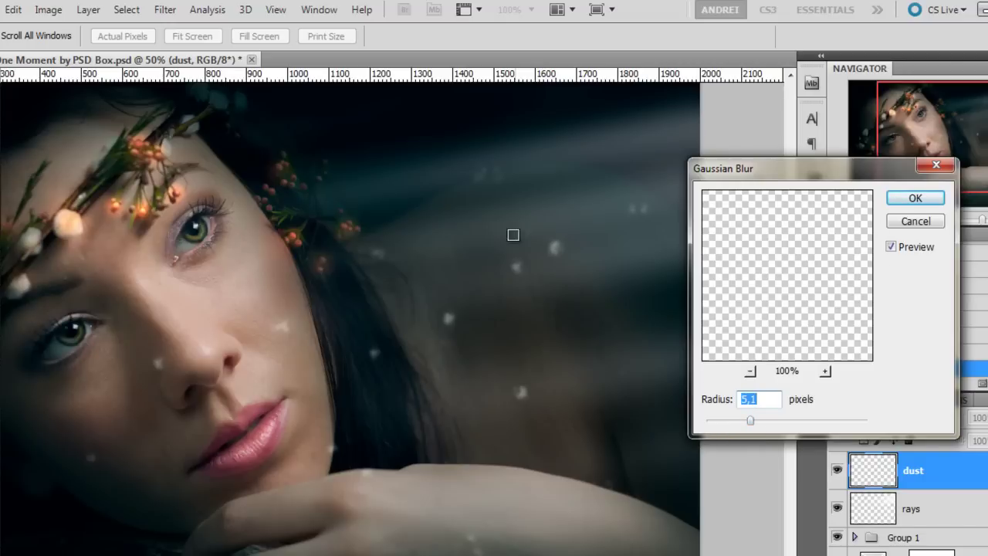
left_click(915, 199)
key("ctrl+minus")
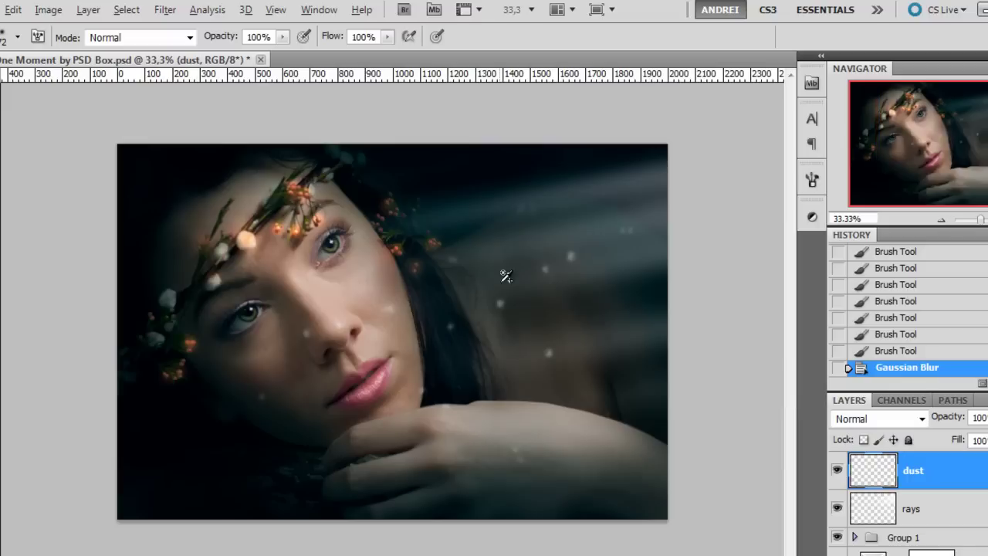
Set the dust brush's opacity jitter to 82% in its transfer settings
scroll(539, 279, "up", 1)
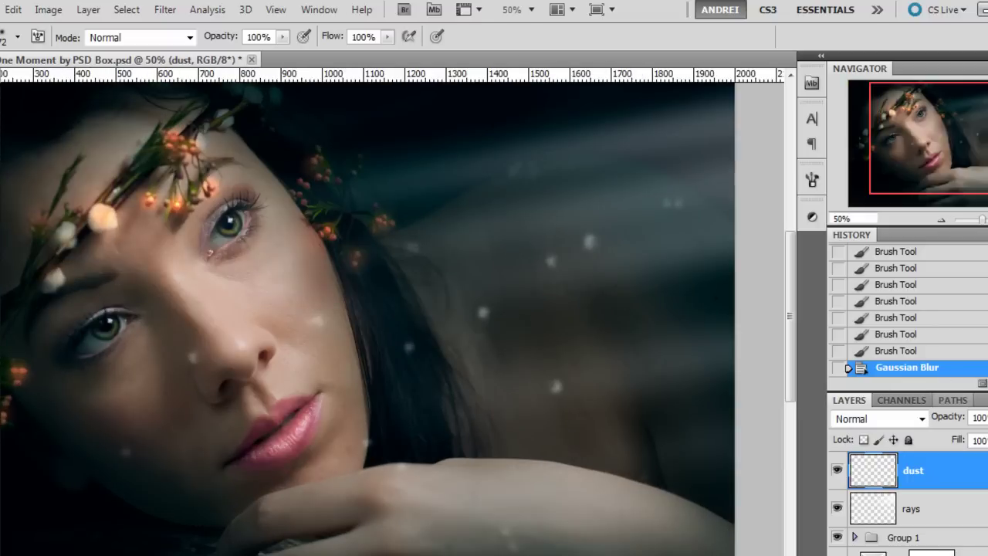
left_click(808, 188)
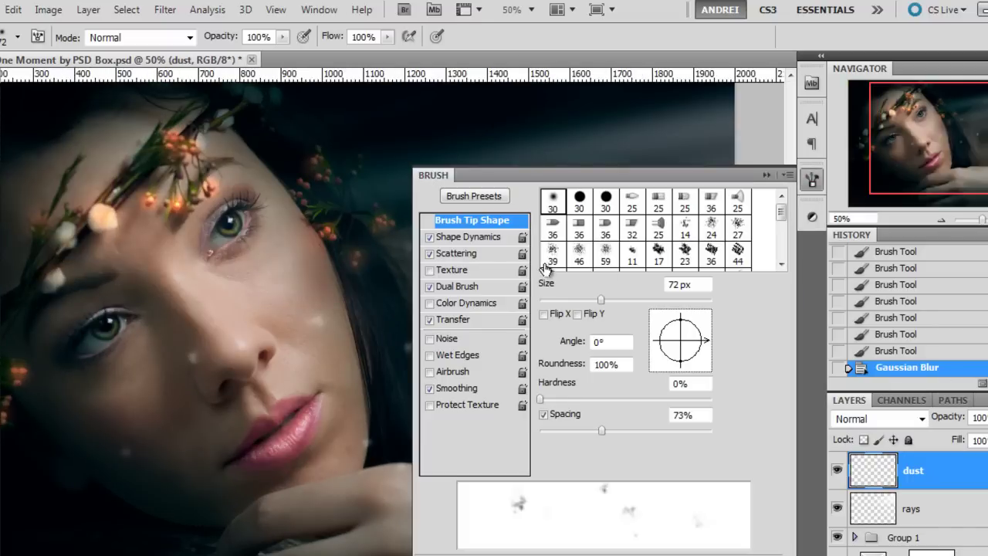
left_click(472, 240)
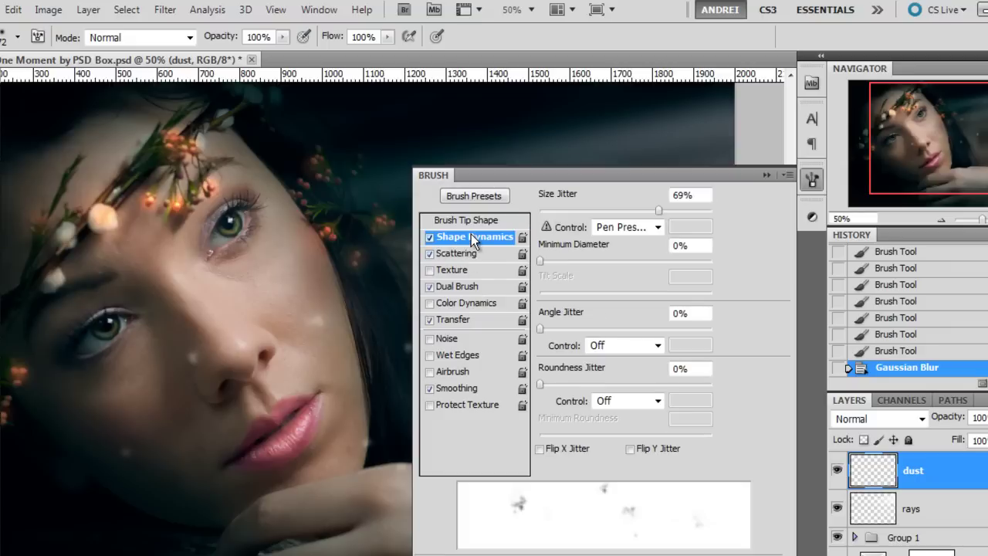
left_click(455, 320)
left_click_drag(544, 211, 682, 230)
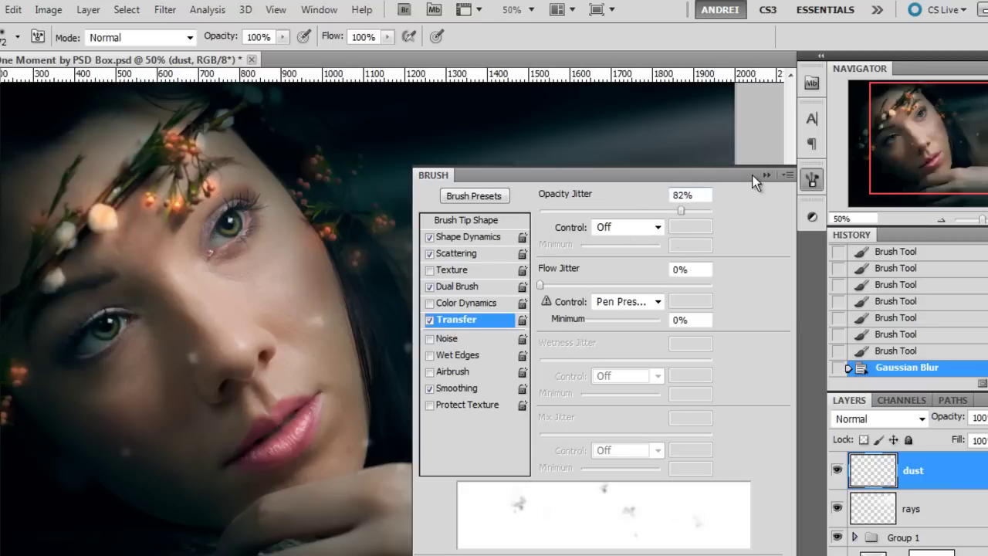
left_click(763, 175)
Try new dust dabs over the dark hair and the background, then undo them
left_click(512, 400)
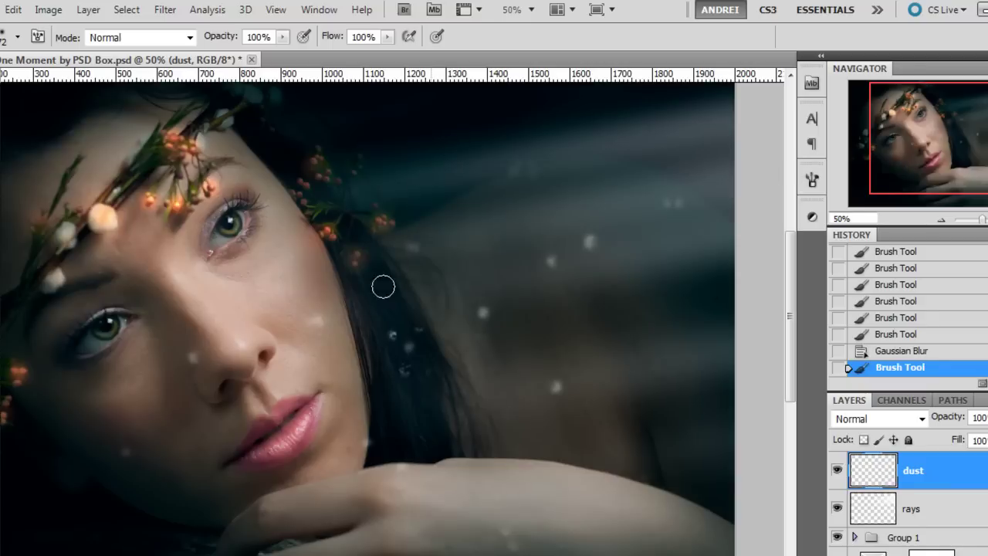
left_click(588, 309)
key("ctrl+alt+z")
key("ctrl+alt+z")
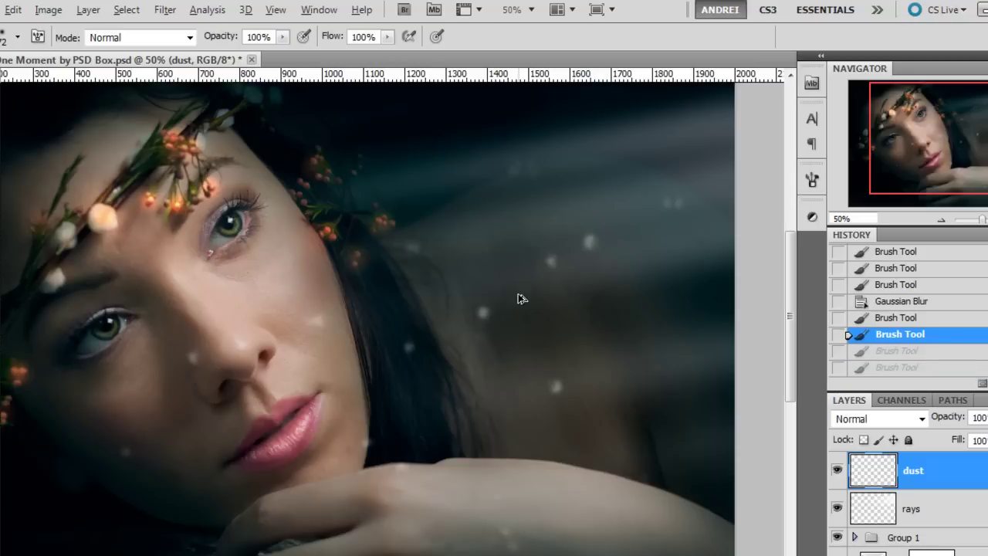
Lower the dust layer's opacity to 29%
key("ctrl+minus")
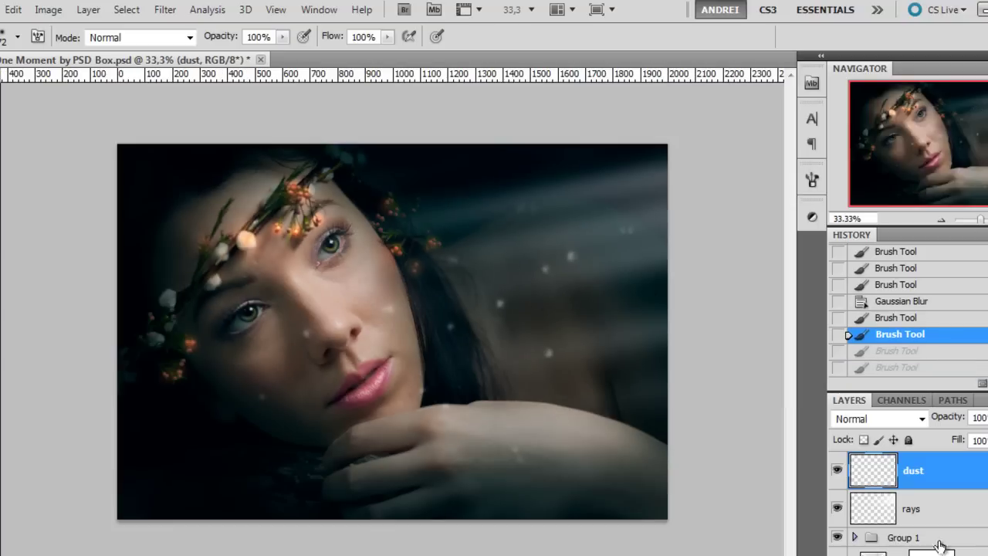
left_click(987, 417)
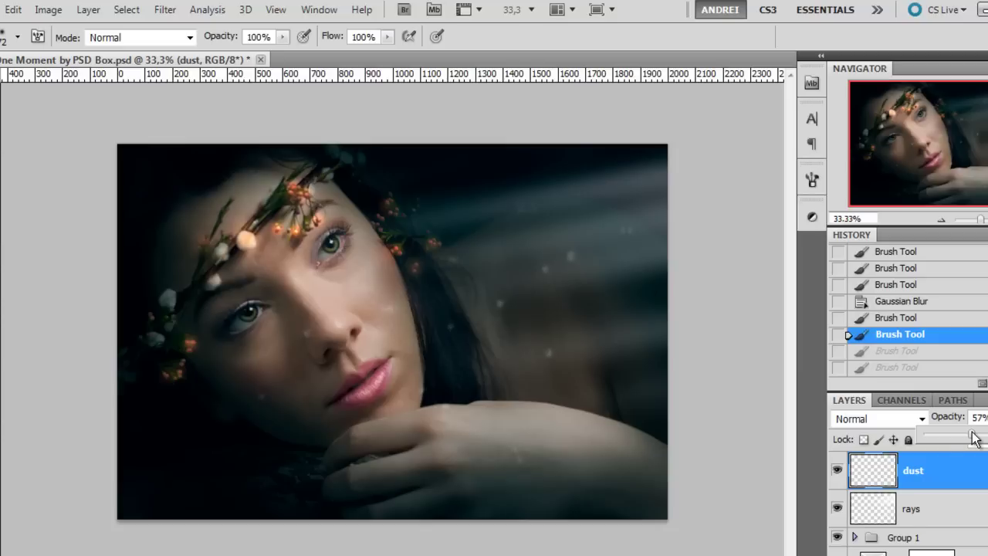
left_click_drag(973, 437, 948, 436)
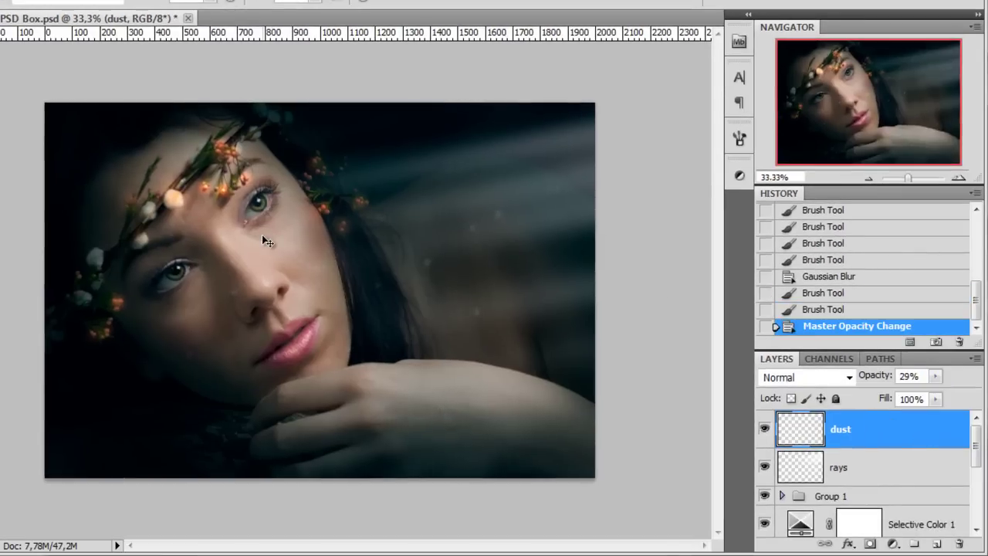
Duplicate the dust layer, then rotate and shrink the copy and place it over the background beside the hair
key("ctrl+j")
key("ctrl+t")
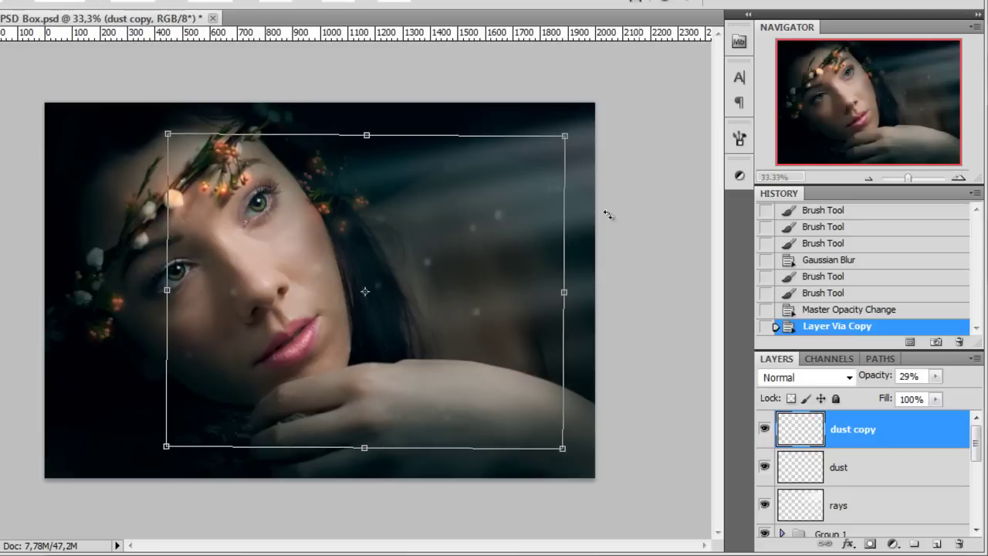
left_click_drag(607, 214, 606, 286)
left_click_drag(471, 266, 439, 196)
left_click_drag(625, 171, 548, 172)
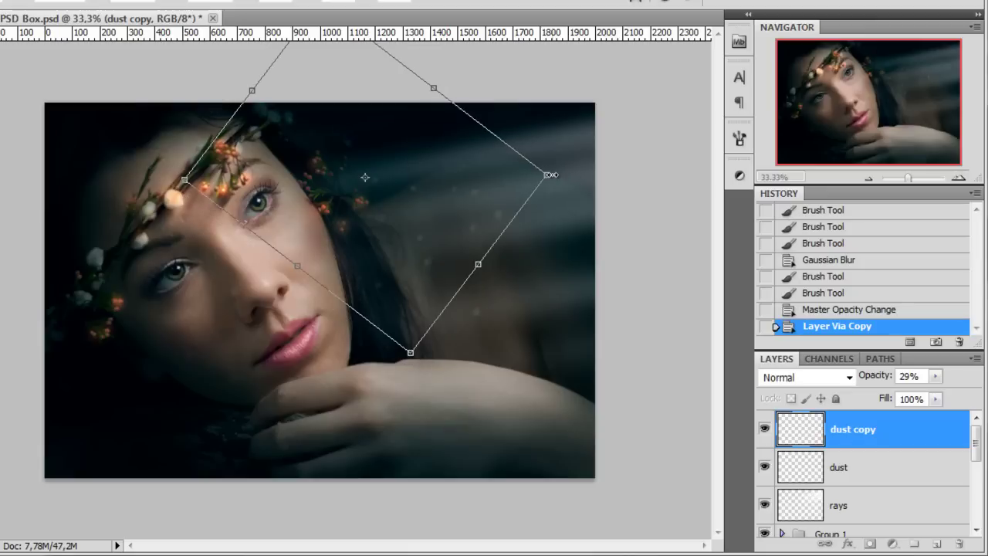
mouse_move(422, 260)
left_mouse_down()
mouse_move(351, 365)
mouse_move(507, 344)
mouse_move(507, 355)
mouse_move(611, 293)
left_mouse_up()
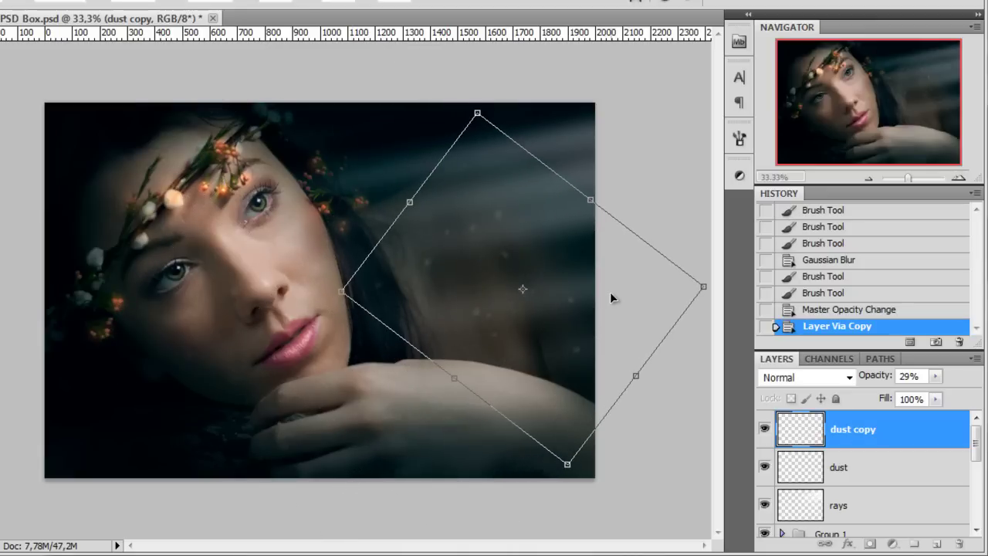
key("Return")
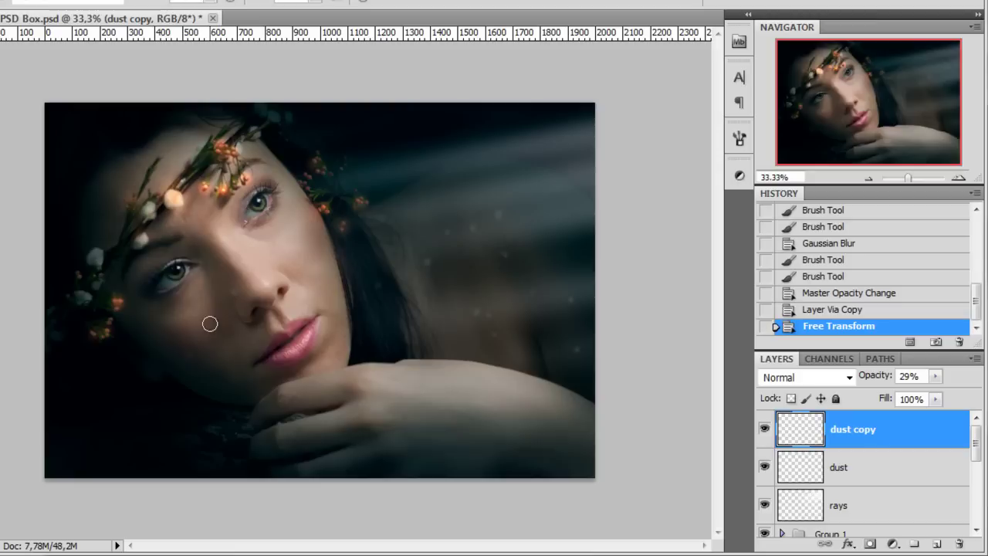
Raise the opacity of the dust copy layer to 58% and of the original dust layer to 46%
mouse_move(935, 376)
left_mouse_down()
mouse_move(937, 395)
mouse_move(928, 392)
left_mouse_up()
left_click(902, 474)
left_click(935, 376)
left_click(926, 441)
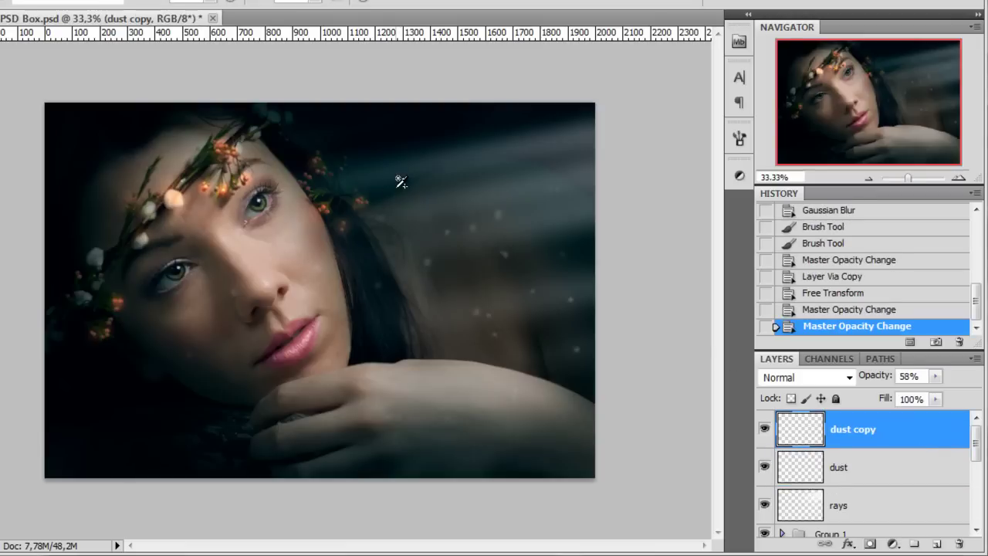
Add an outer glow to the dust layer with Color Dodge blending, a 29 px size and a 21% range
scroll(401, 181, "up", 1)
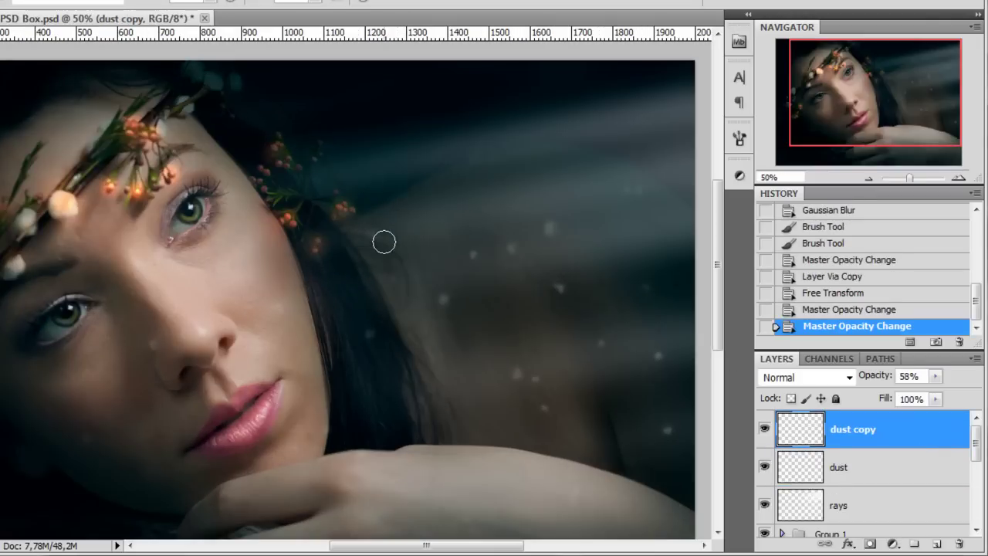
scroll(386, 237, "down", 1)
scroll(695, 392, "up", 1)
left_click(924, 471)
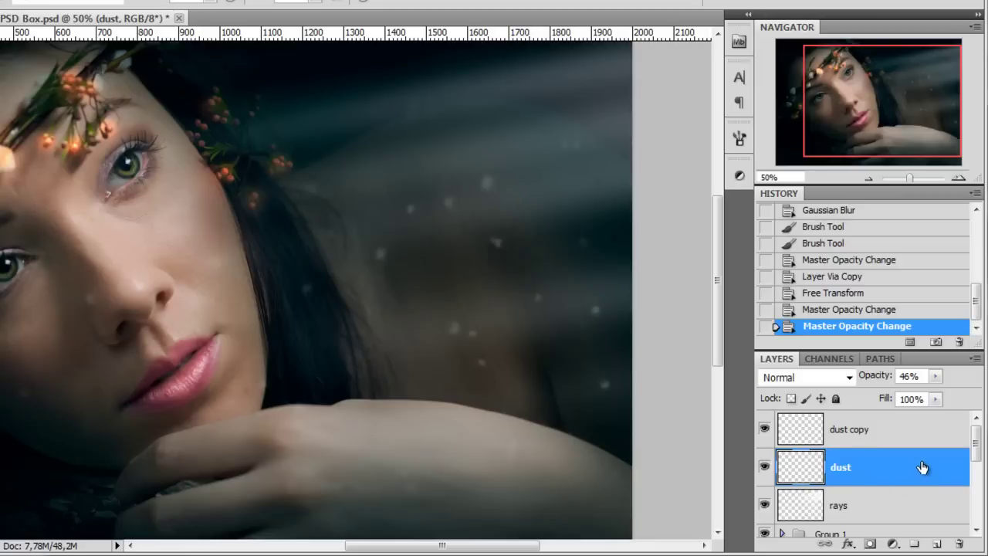
double_click(923, 466)
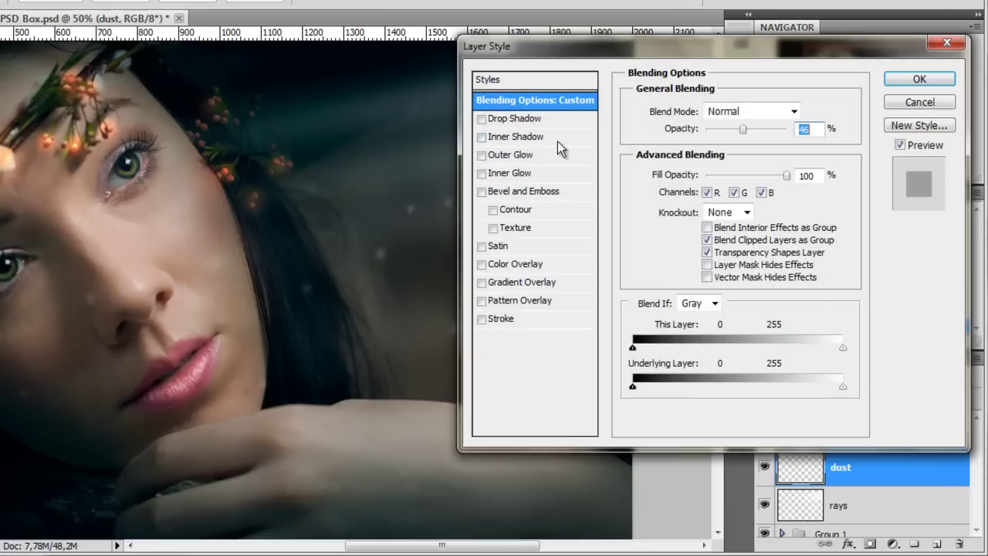
left_click(507, 153)
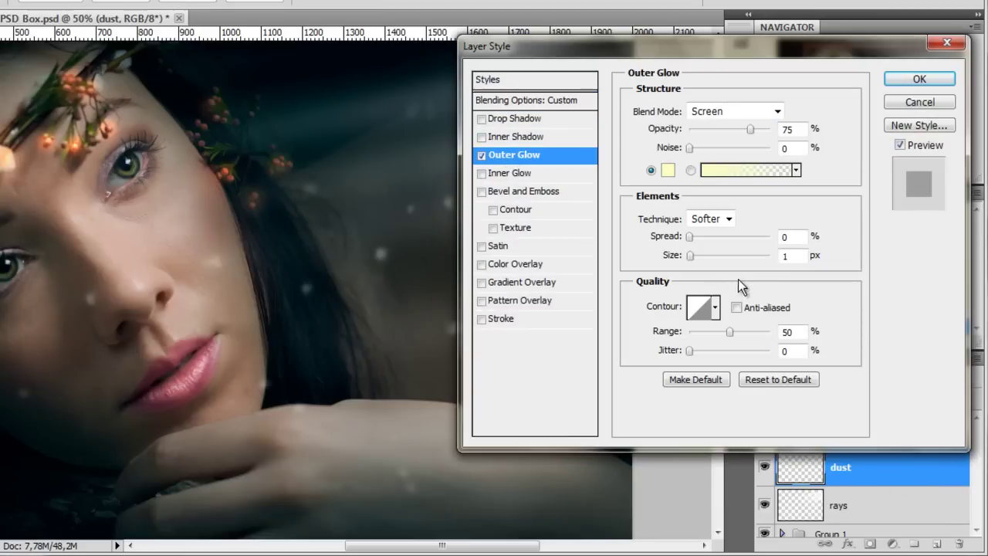
left_click(722, 109)
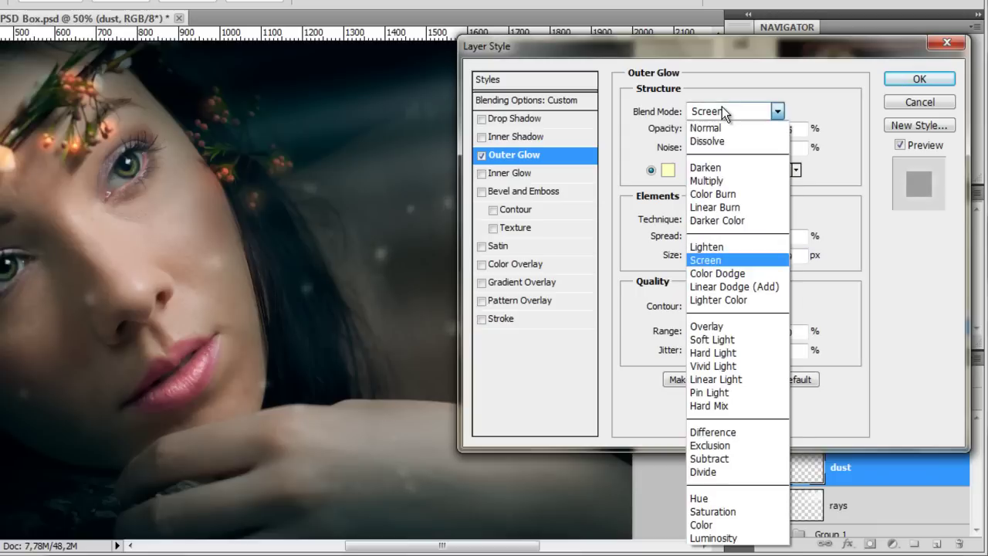
left_click(726, 271)
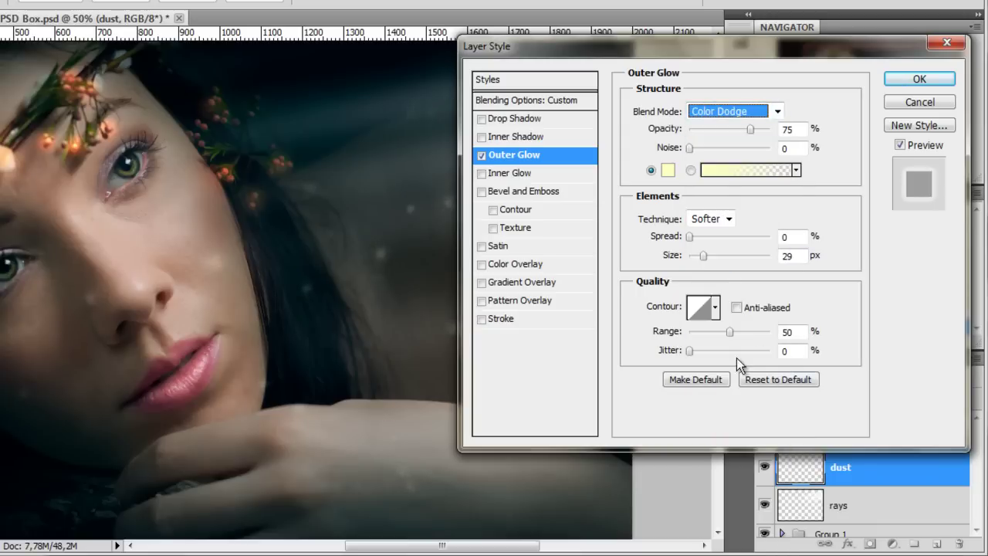
left_click_drag(729, 331, 706, 334)
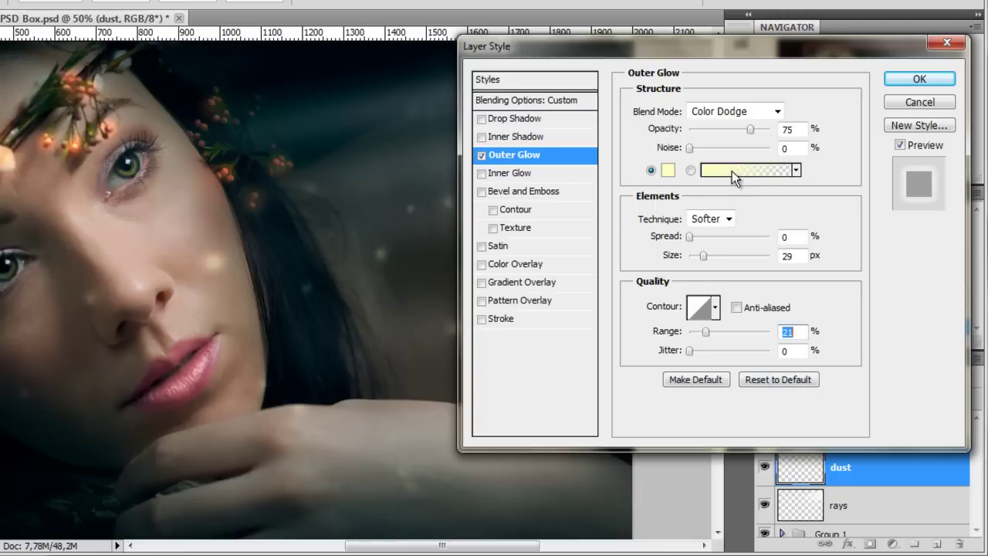
Make the dust layer's outer glow white (ffffff) and lower its opacity slightly
left_click(668, 173)
left_click(276, 125)
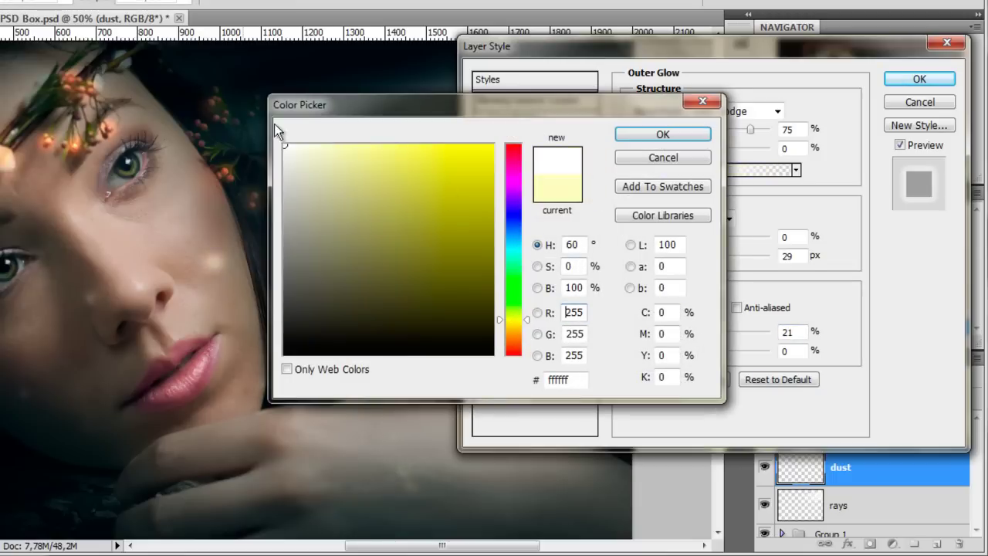
left_click(637, 142)
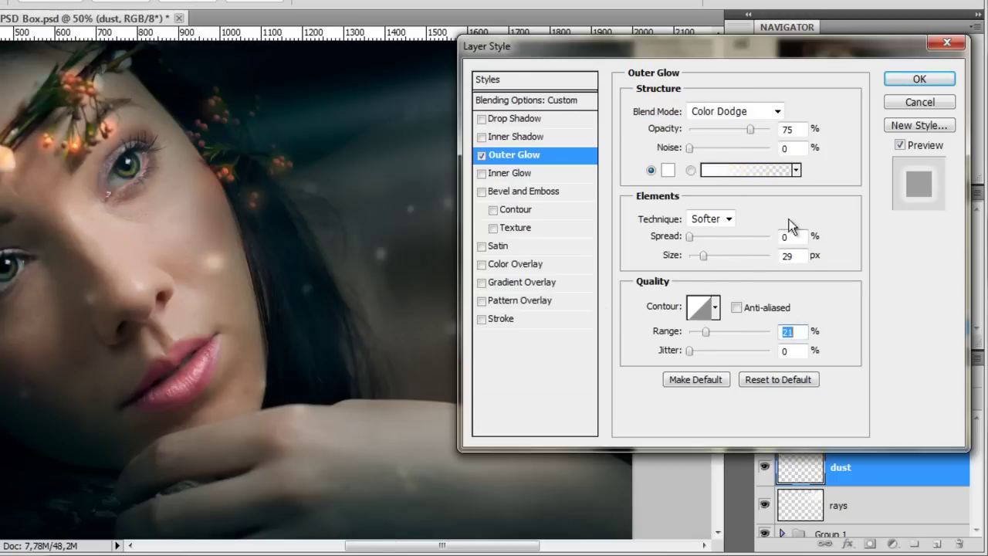
left_click_drag(730, 128, 743, 128)
left_click(902, 80)
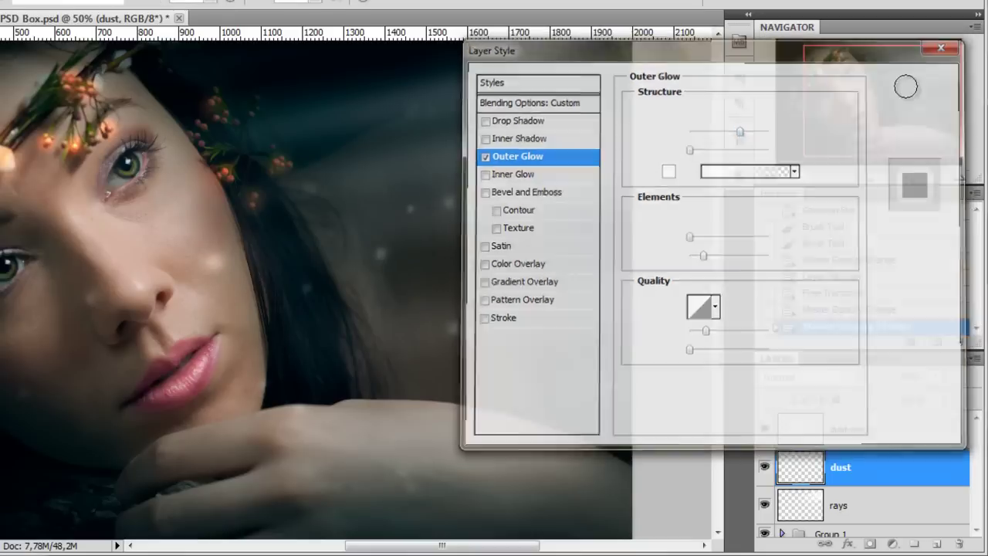
Move the dust layer up and slightly left across the picture, and remove its outer glow effect
scroll(353, 313, "down", 2)
scroll(390, 282, "up", 2)
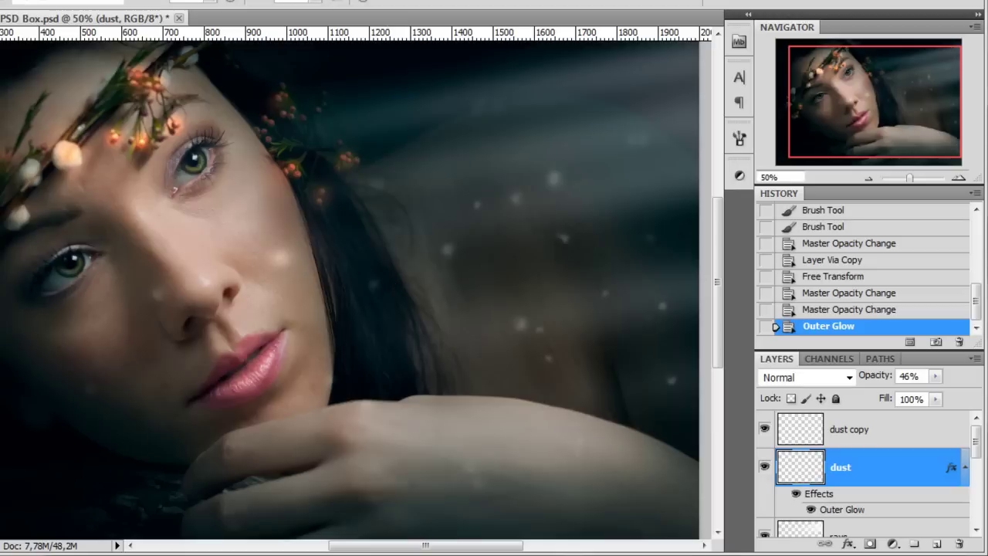
key("ctrl+minus")
key("ctrl+minus")
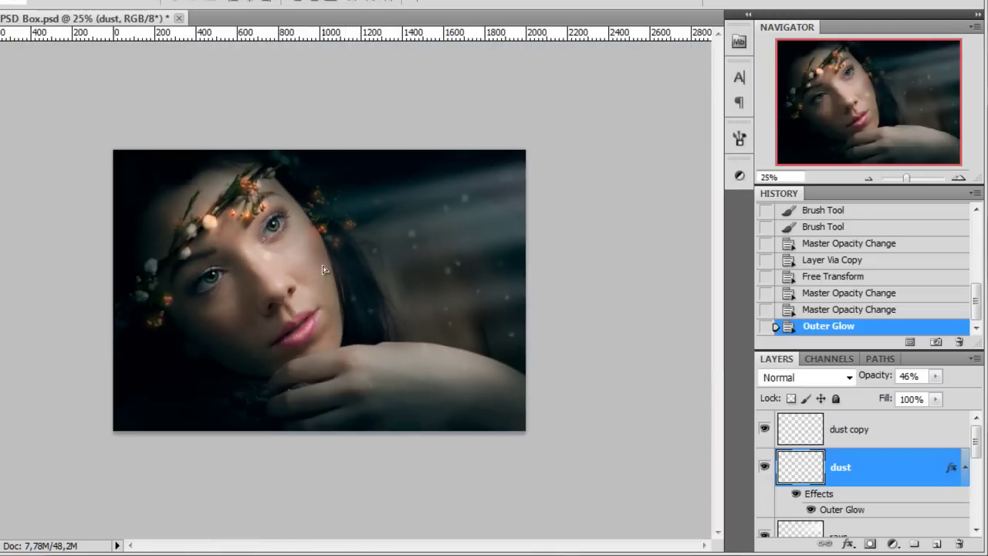
left_click_drag(286, 266, 320, 300)
key("ctrl+plus")
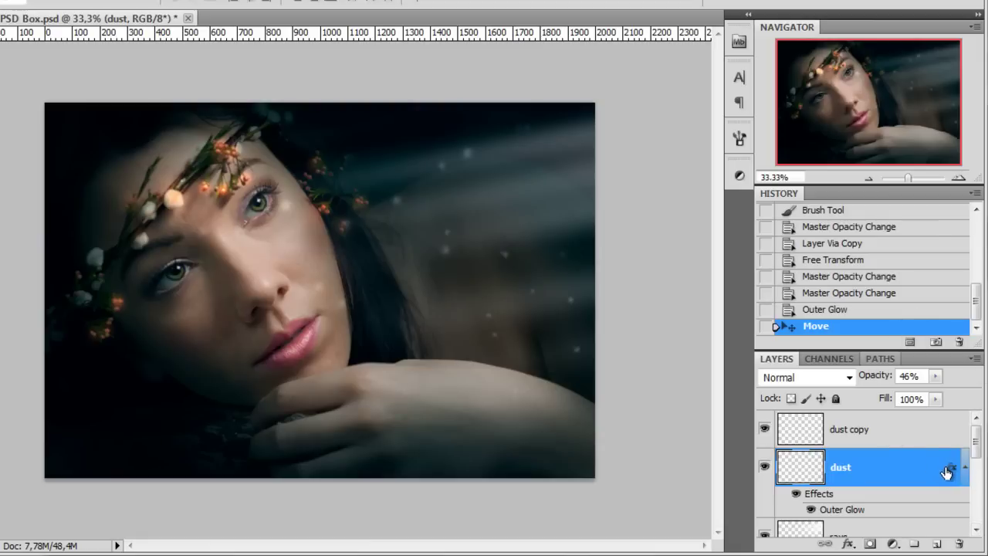
left_click_drag(948, 470, 962, 547)
Stamp all visible layers into a new merged layer above the dust copy layer
left_click(878, 436)
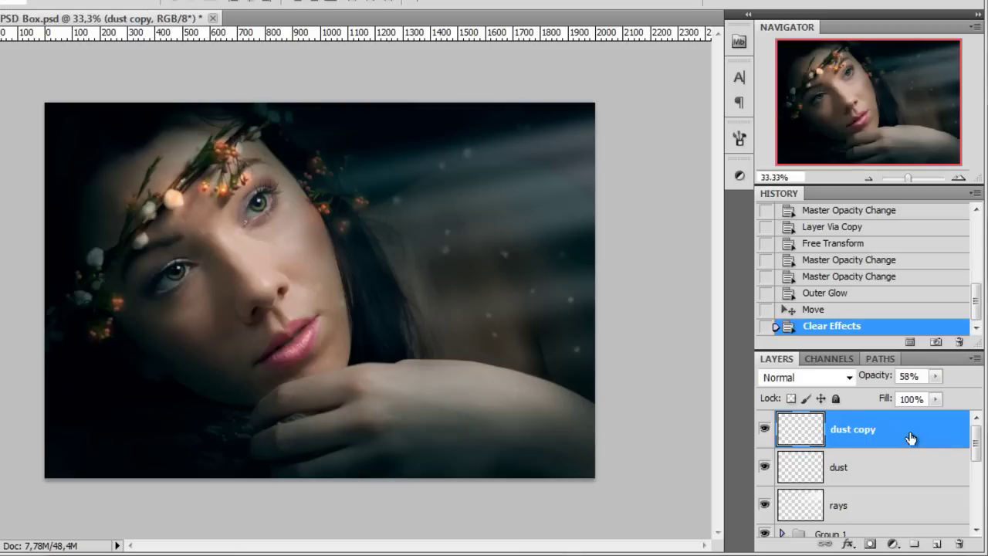
key("ctrl+alt+shift+e")
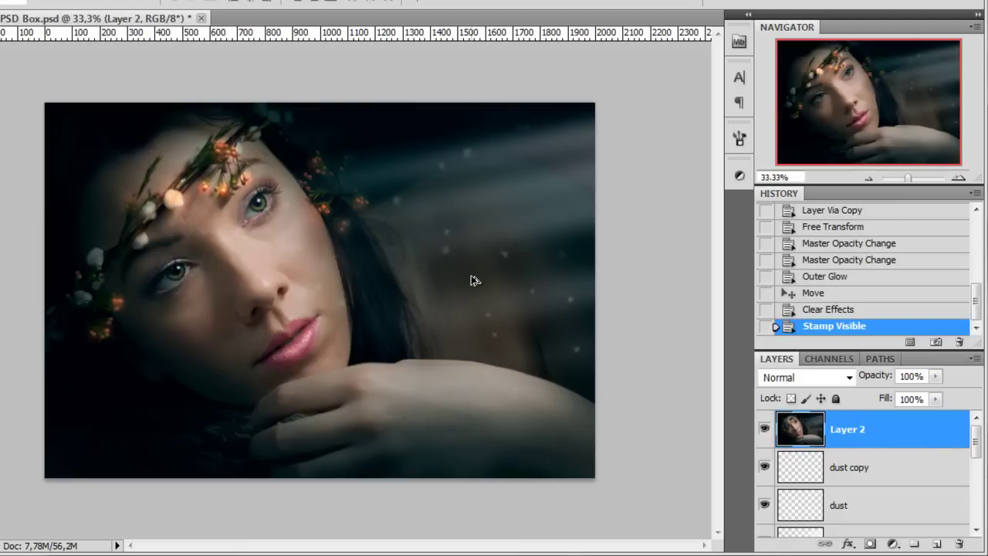
scroll(465, 288, "up", 1)
left_click_drag(361, 308, 417, 312)
scroll(409, 285, "down", 1)
left_click(16, 2)
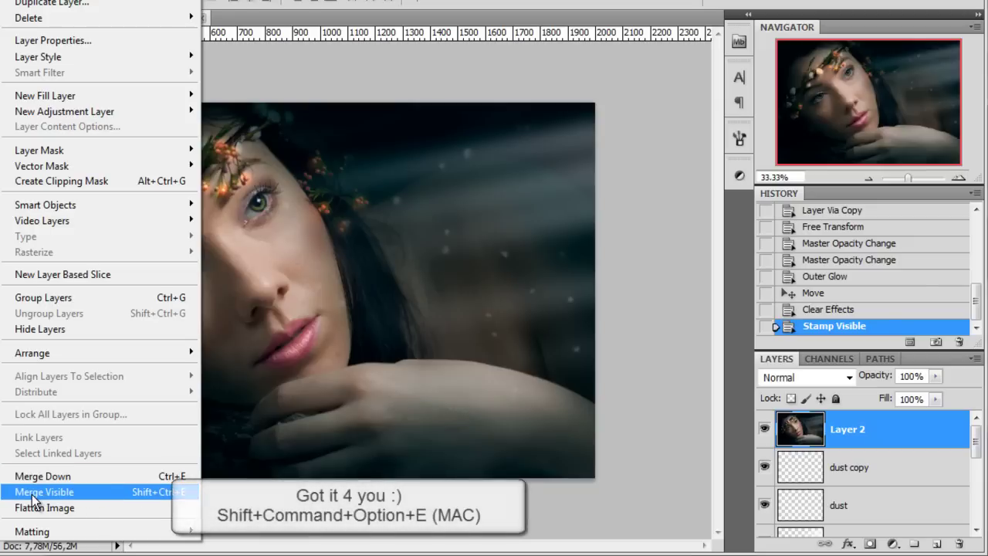
Rename the stamped merged layer to Final and convert it to a smart object
left_click(904, 436)
scroll(906, 438, "down", 5)
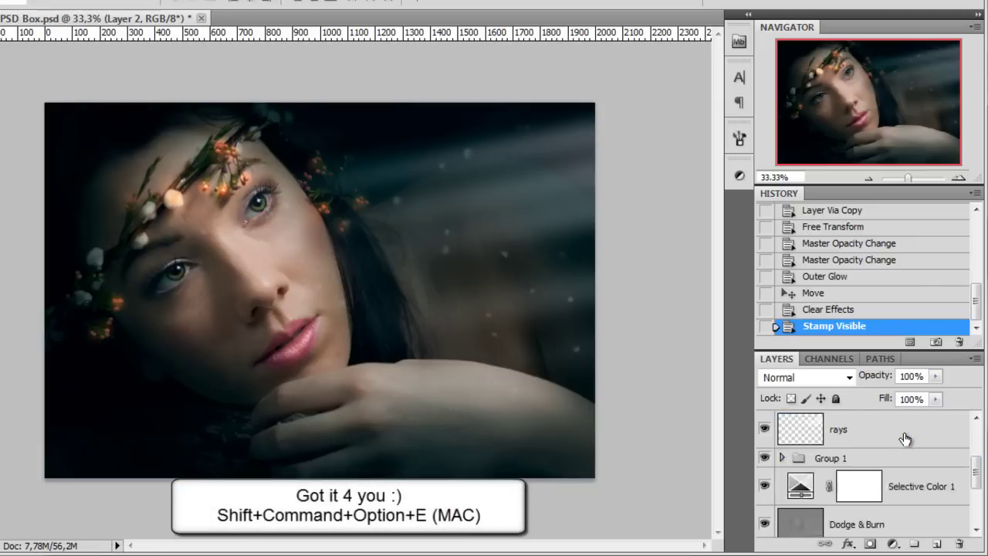
scroll(916, 480, "up", 5)
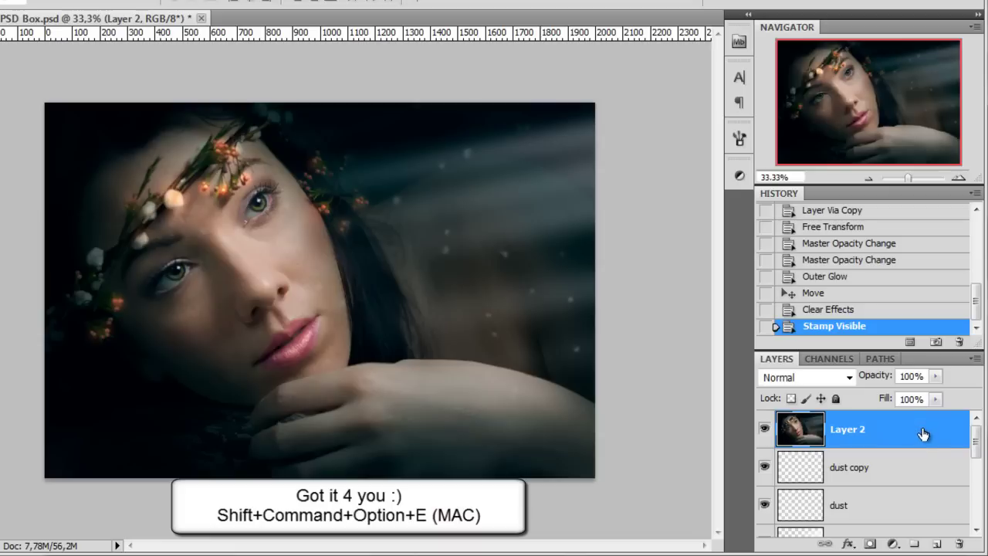
scroll(914, 470, "down", 10)
scroll(913, 459, "up", 10)
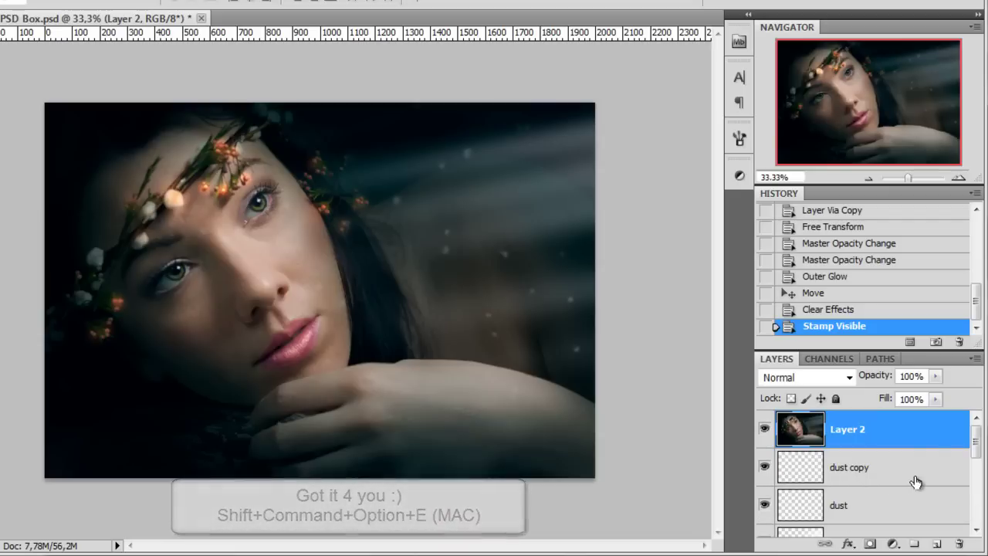
double_click(855, 433)
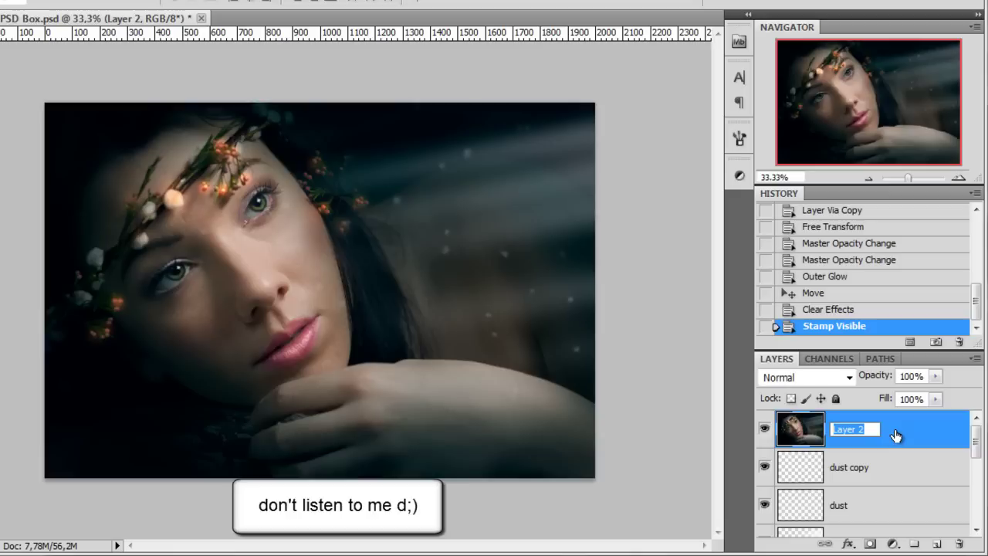
key("BackSpace")
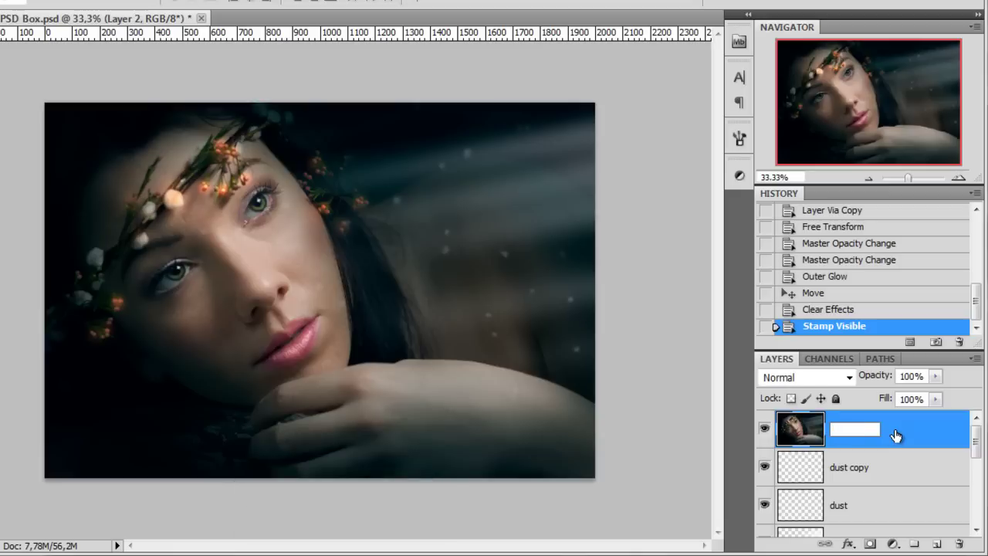
key("Return")
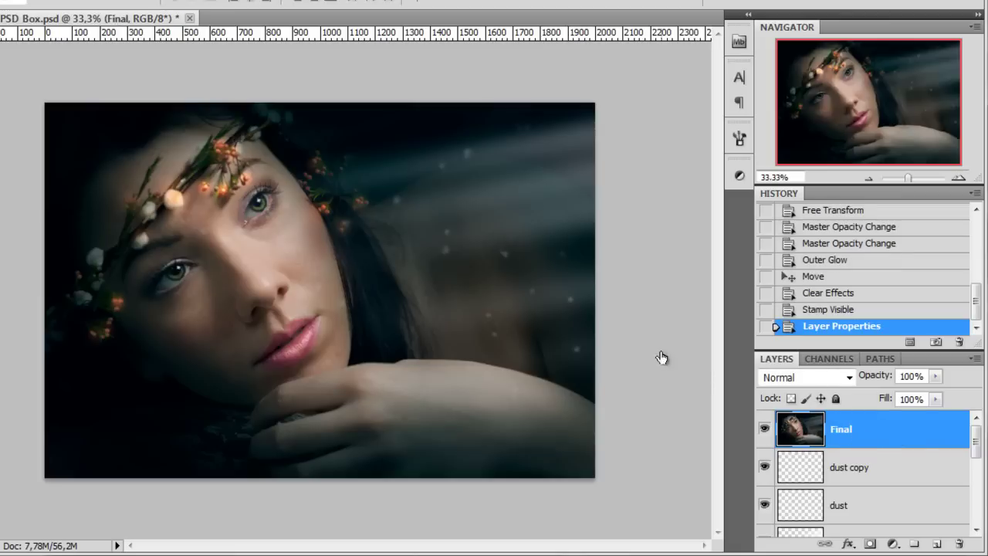
right_click(910, 437)
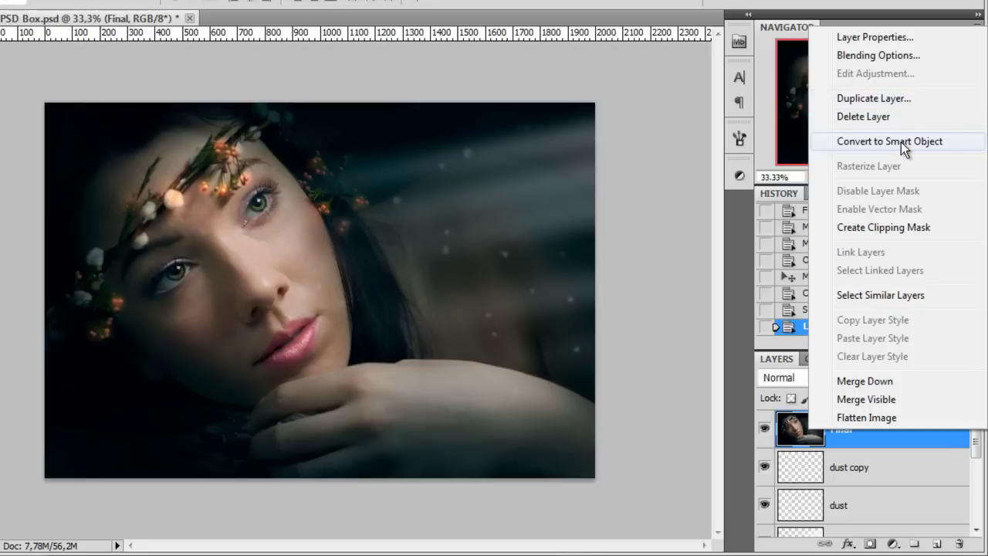
left_click(890, 142)
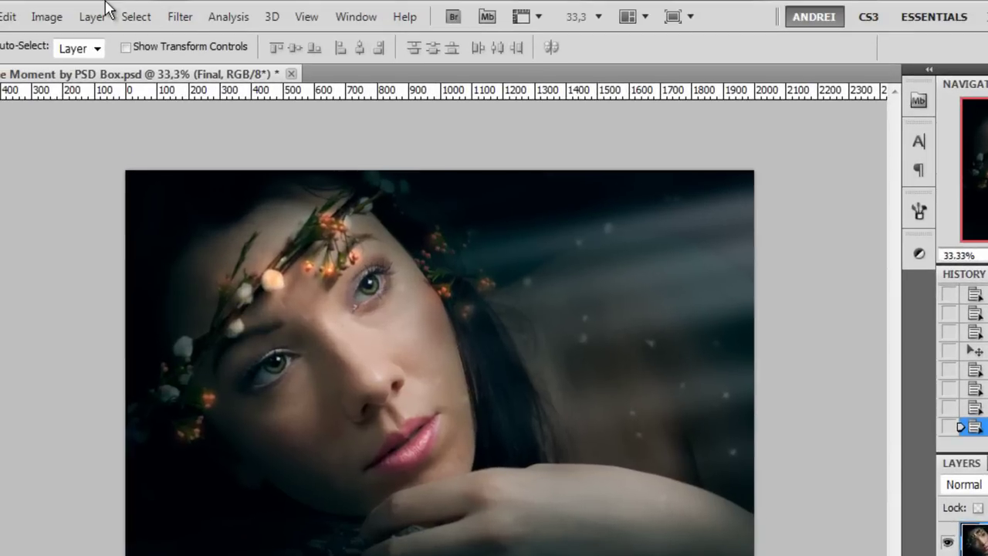
Start a Lighting Effects filter with the 2 O'clock Spotlight, centering it beside the face and turning its light to come from the upper right
left_click(184, 20)
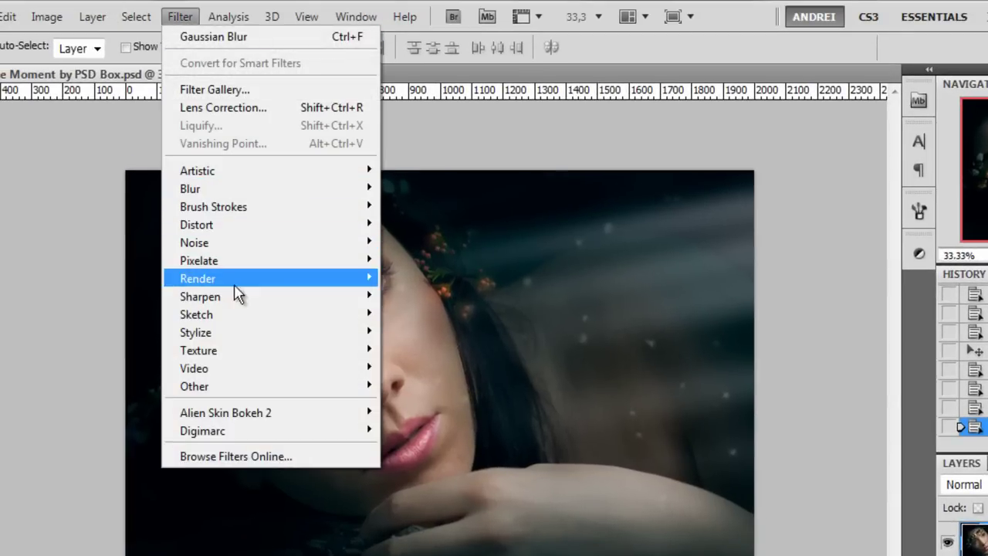
mouse_move(233, 276)
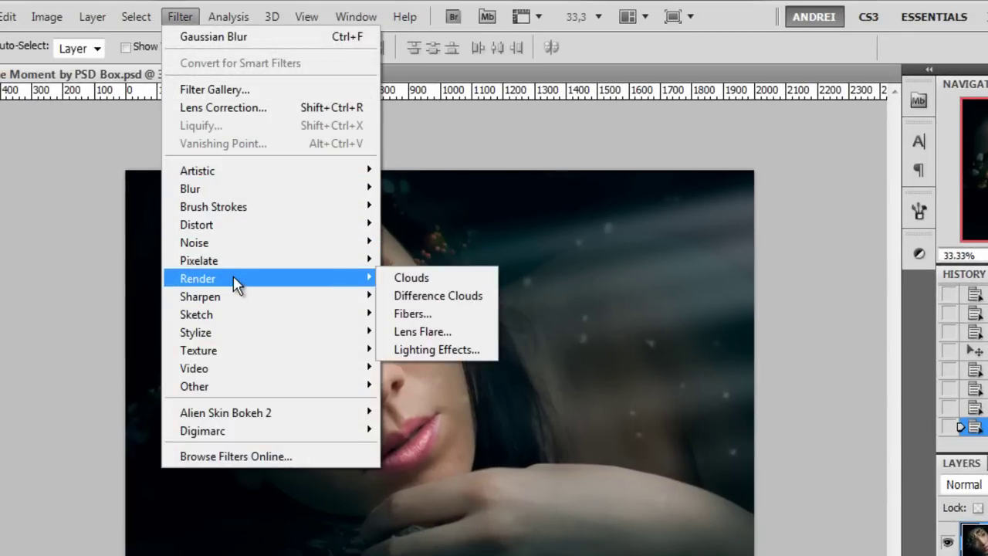
left_click(452, 352)
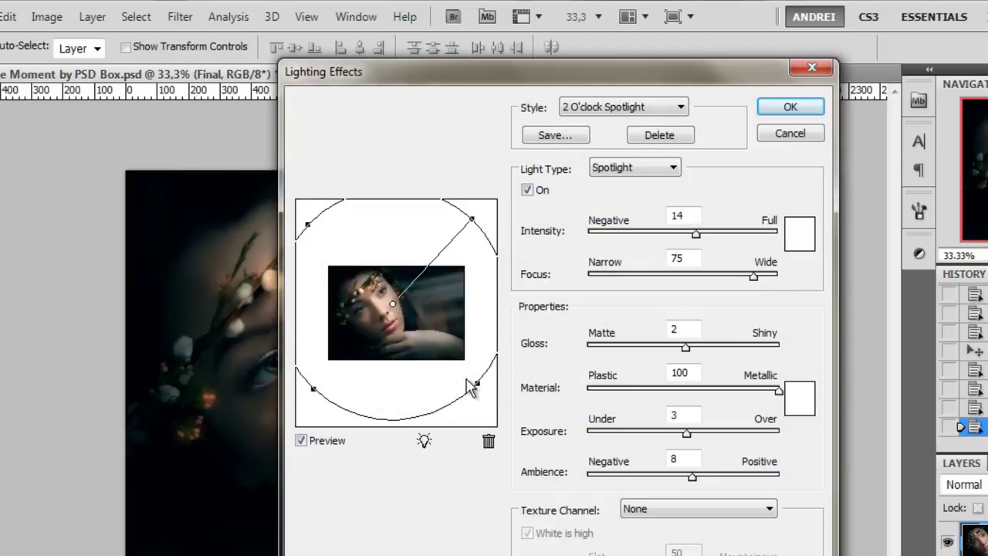
left_click_drag(313, 389, 330, 383)
left_click_drag(395, 303, 400, 302)
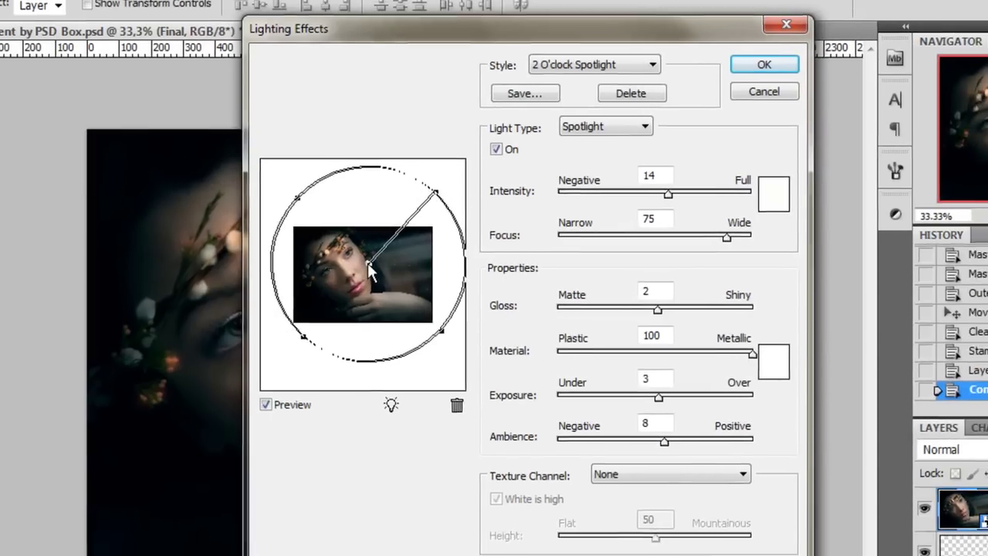
left_click_drag(368, 262, 367, 271)
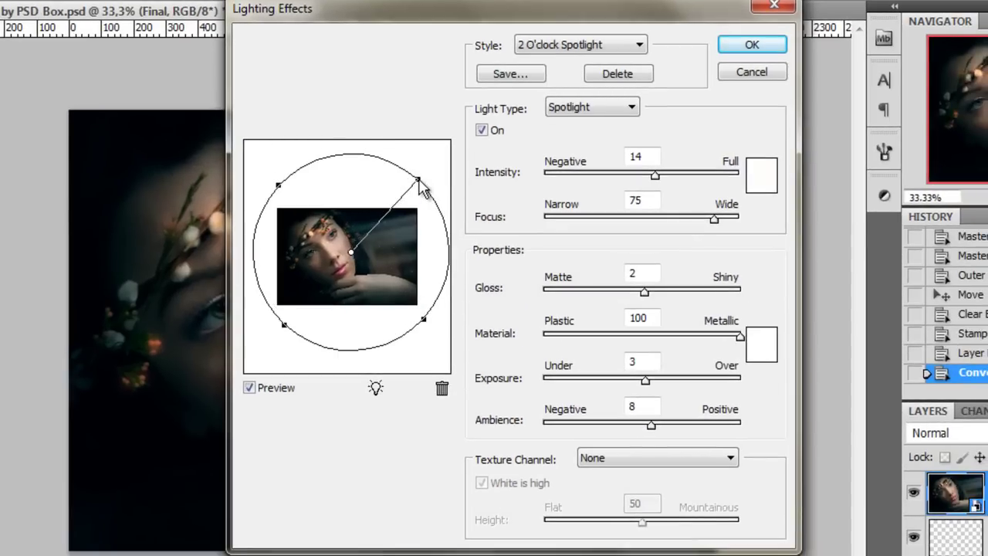
left_click_drag(419, 182, 442, 206)
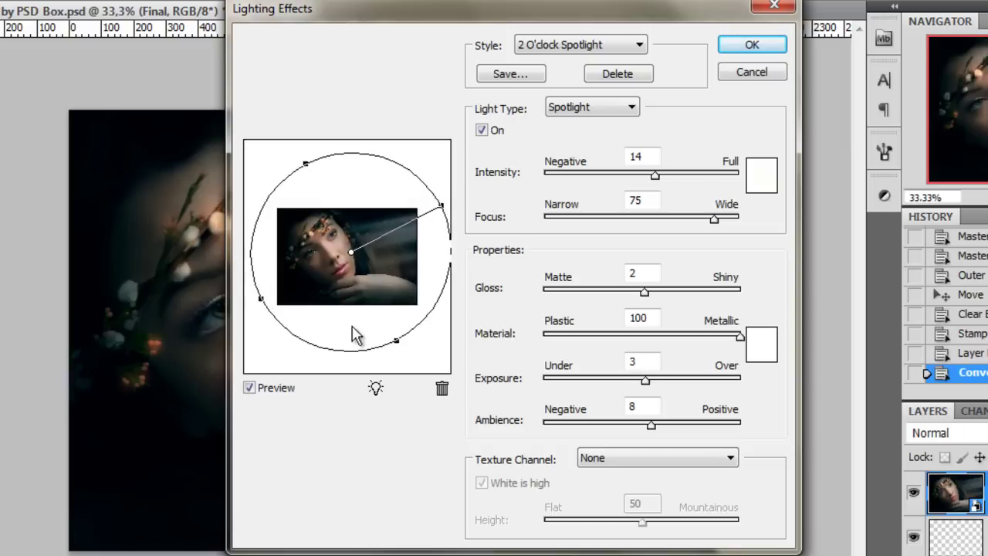
left_click_drag(398, 351, 394, 330)
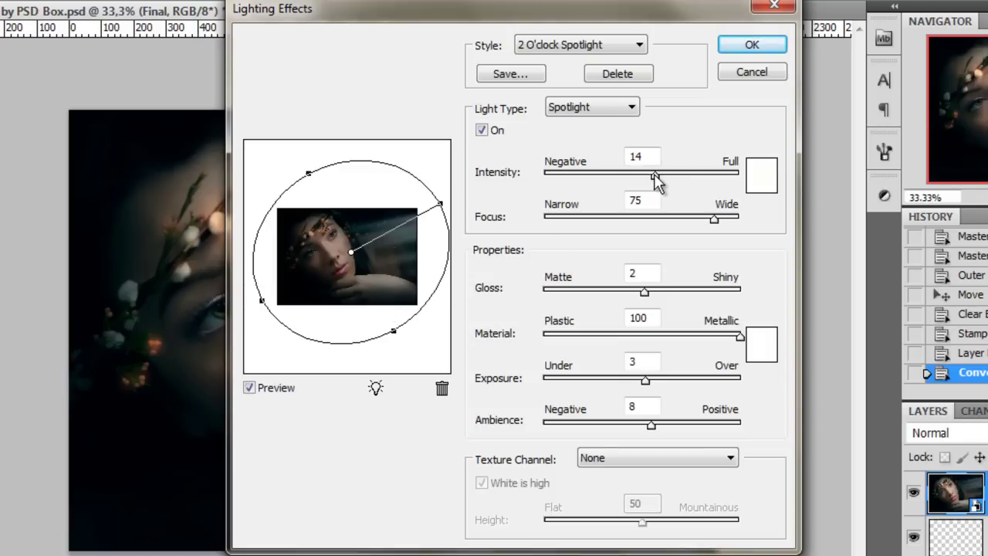
Set the spotlight's intensity to 17 and focus to 76, move its center onto the face and widen and rotate its ellipse
left_click_drag(657, 177, 661, 177)
left_click_drag(350, 256, 338, 256)
left_click_drag(386, 335, 388, 345)
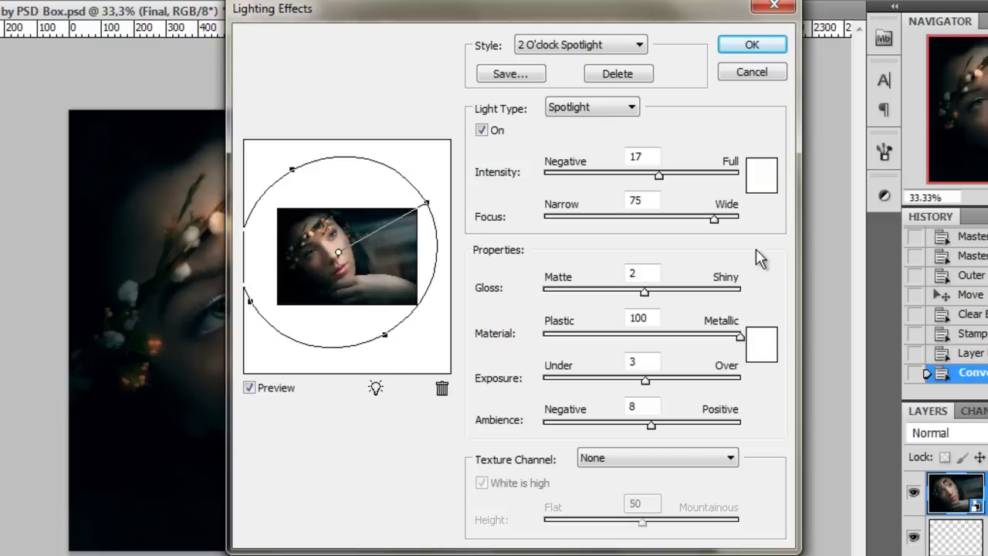
mouse_move(715, 220)
left_mouse_down()
mouse_move(701, 222)
mouse_move(716, 220)
left_mouse_up()
left_click_drag(384, 335, 392, 349)
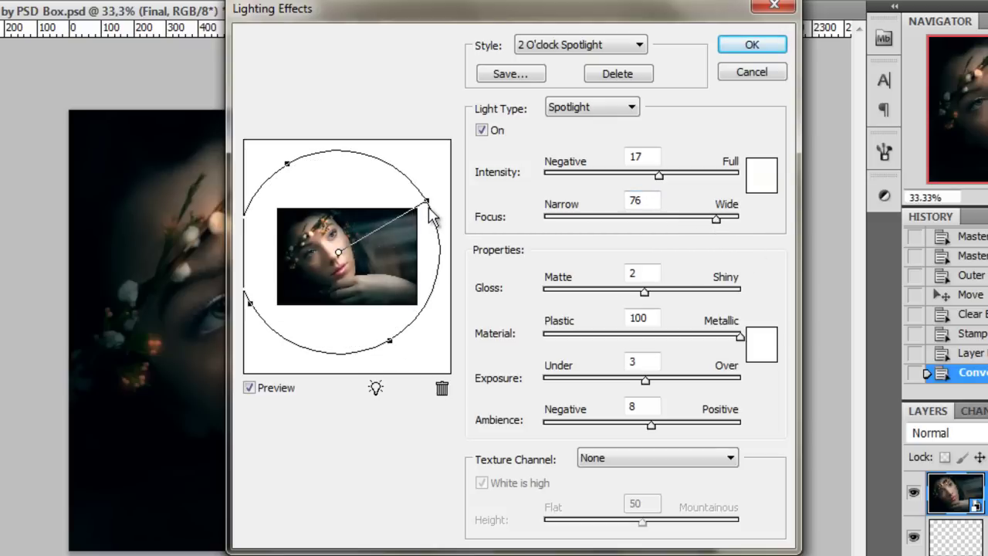
left_click_drag(427, 202, 417, 186)
Set the light's intensity to 15, exposure to 0 and gloss to 0, compare the preview, and apply the lighting filter
left_click(658, 176)
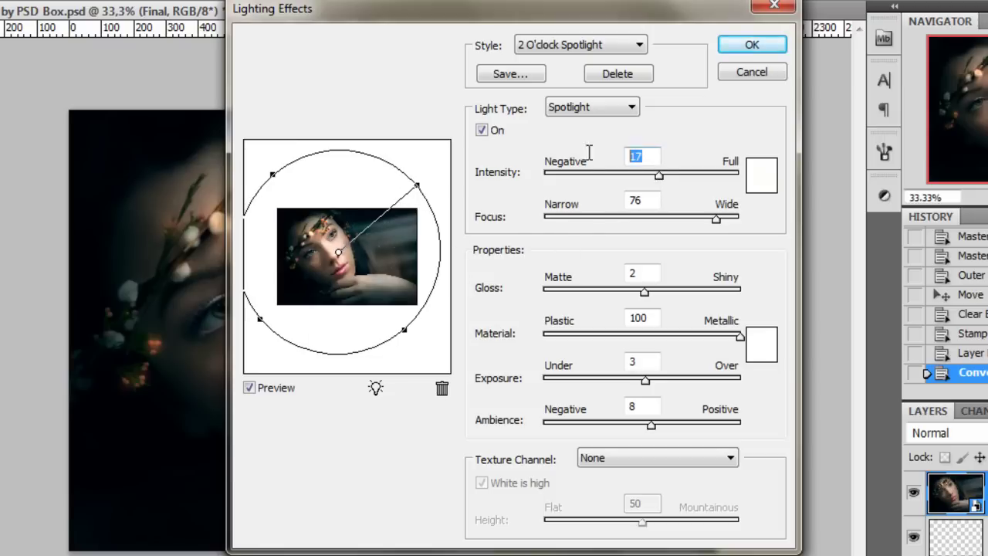
type("15")
left_click(645, 380)
type("0")
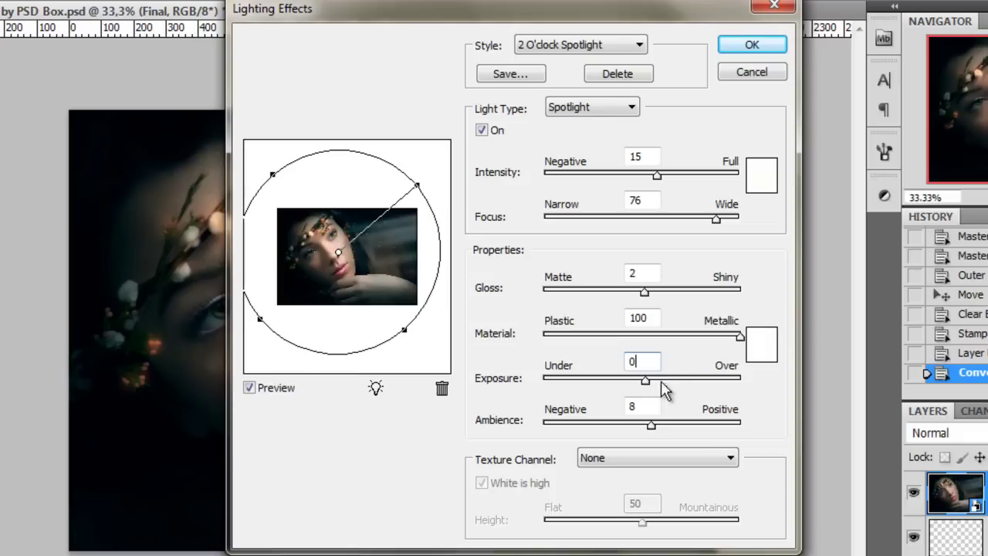
left_click(645, 292)
left_click_drag(645, 291, 642, 291)
left_click(251, 388)
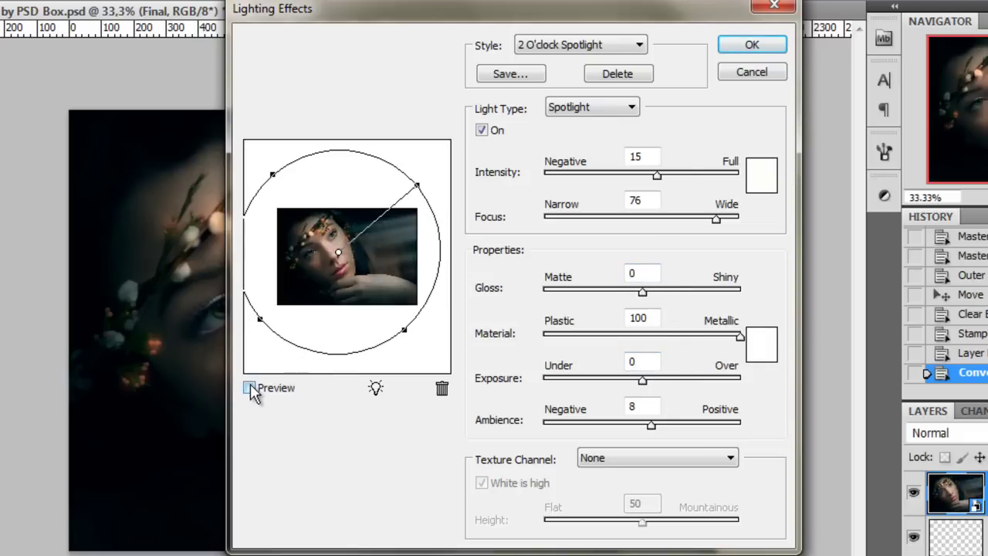
left_click(250, 388)
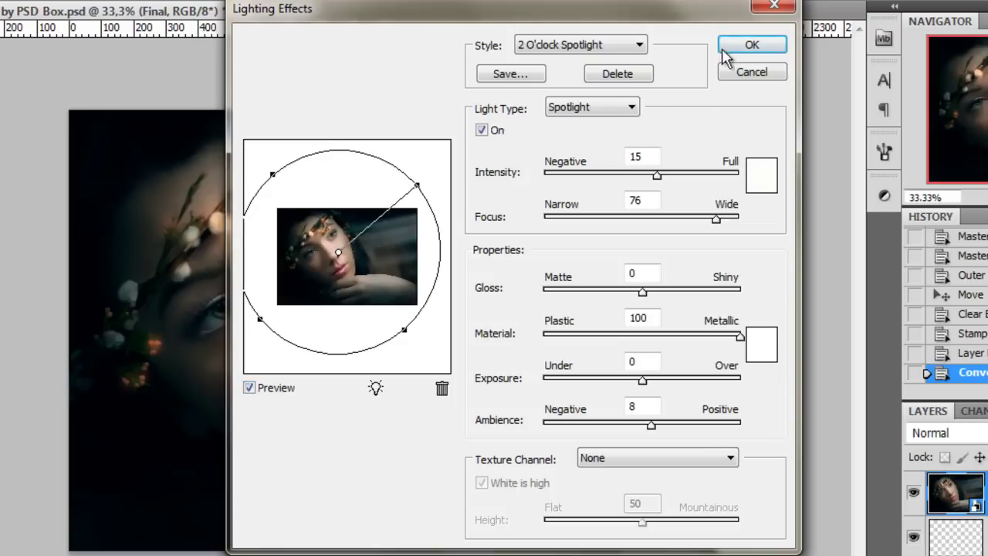
left_click(751, 45)
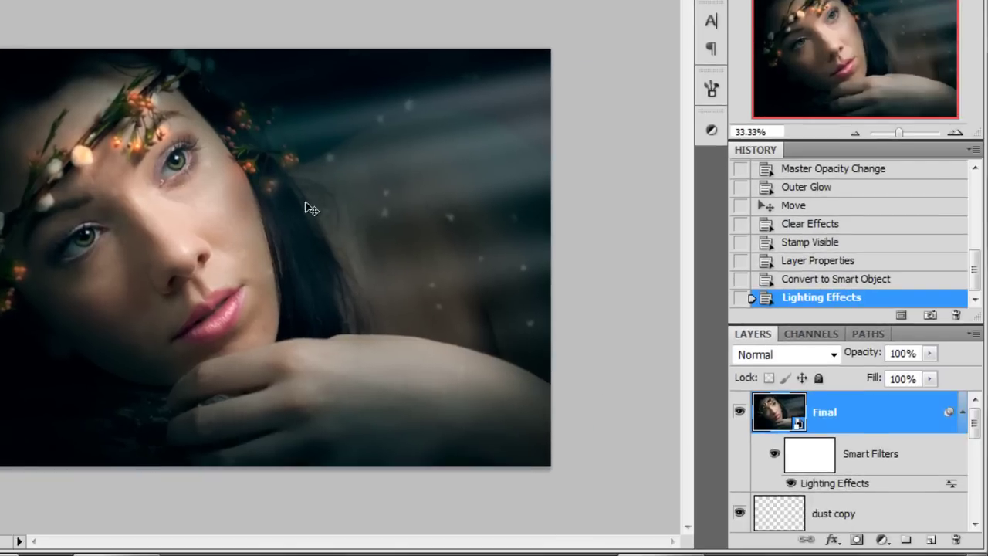
Reopen the Lighting Effects smart filter's settings, close them and collapse the Final layer's filter list
double_click(847, 486)
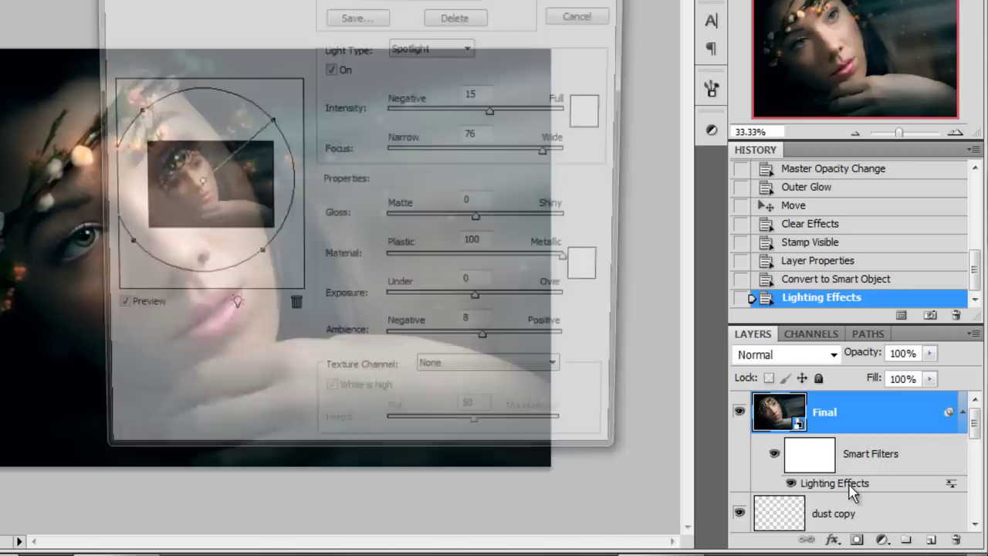
left_click(584, 7)
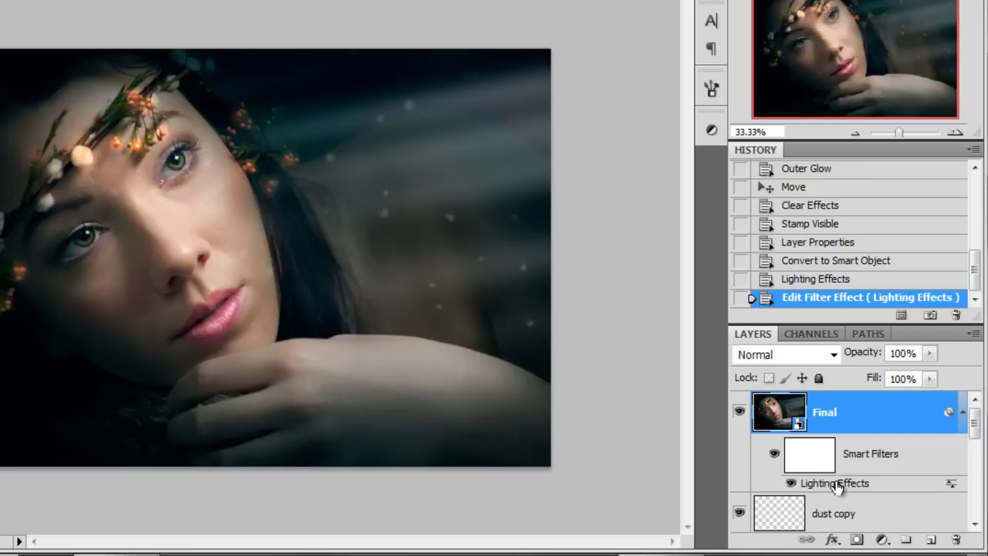
left_click(961, 411)
Add a Curves adjustment layer with a gentle S-curve, slightly lowering the shadows and raising the highlights from input 197 to output 205
left_click(882, 540)
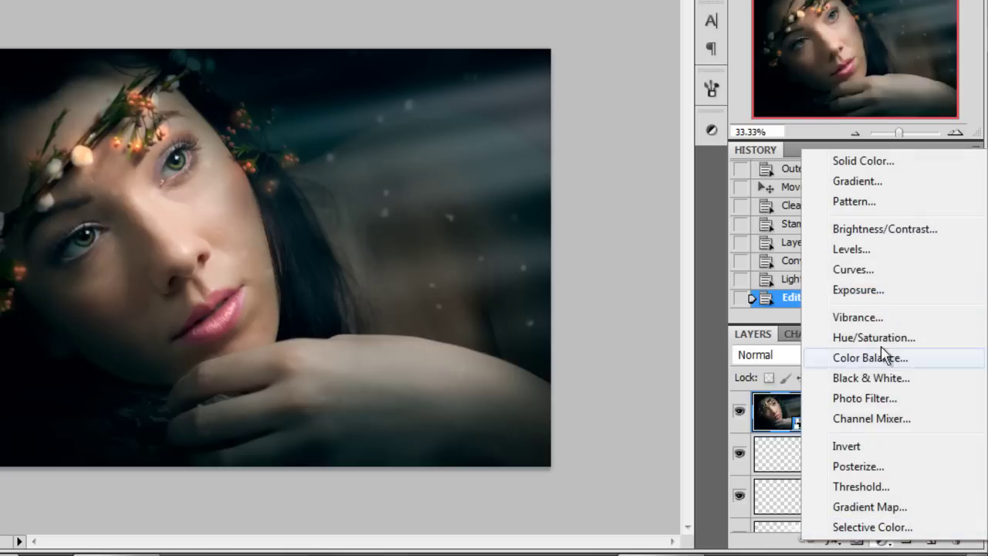
left_click(863, 269)
left_click_drag(491, 385, 494, 394)
left_click_drag(633, 255, 630, 245)
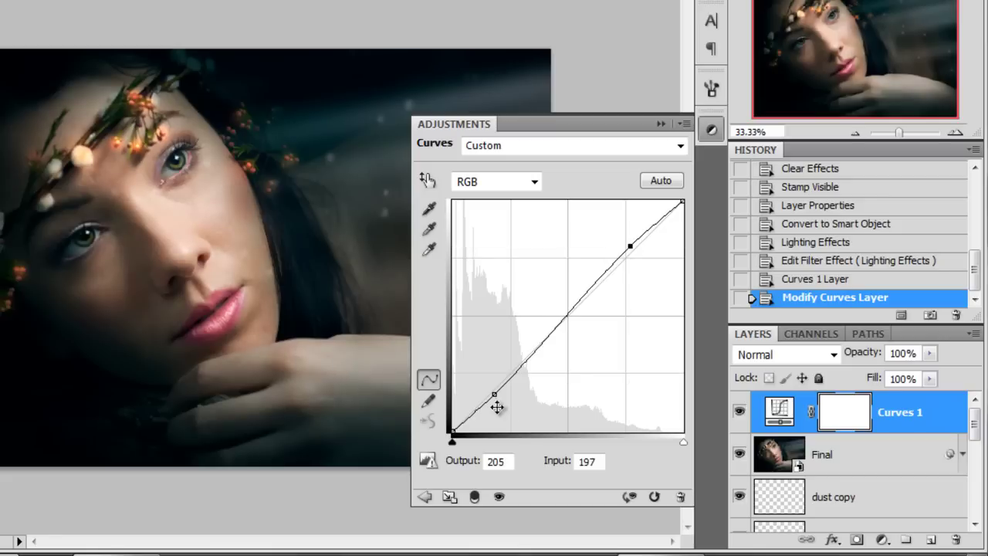
left_click_drag(494, 395, 495, 392)
left_click(660, 123)
Add a Color Balance adjustment layer and shift its midtones to -7 toward cyan and slightly toward blue
left_click(880, 540)
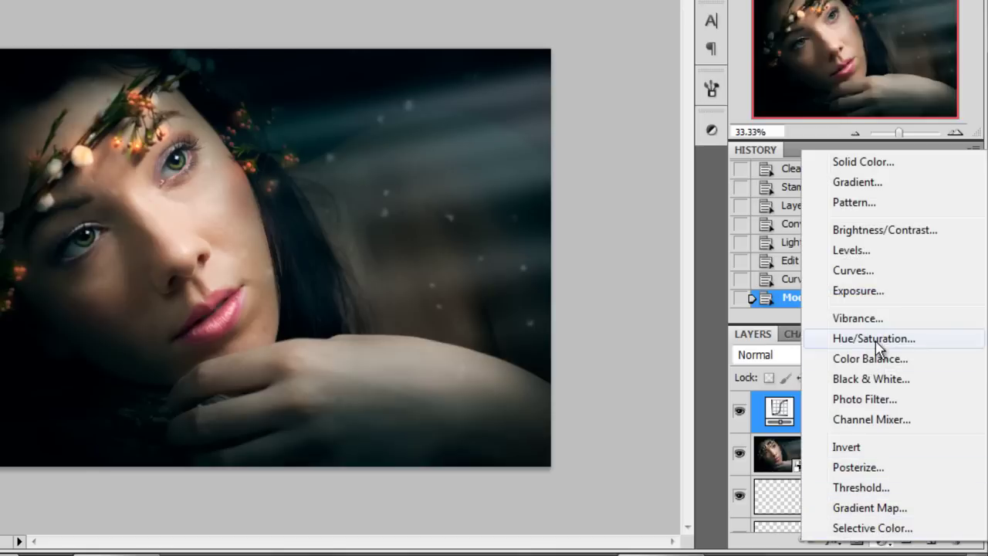
left_click(873, 366)
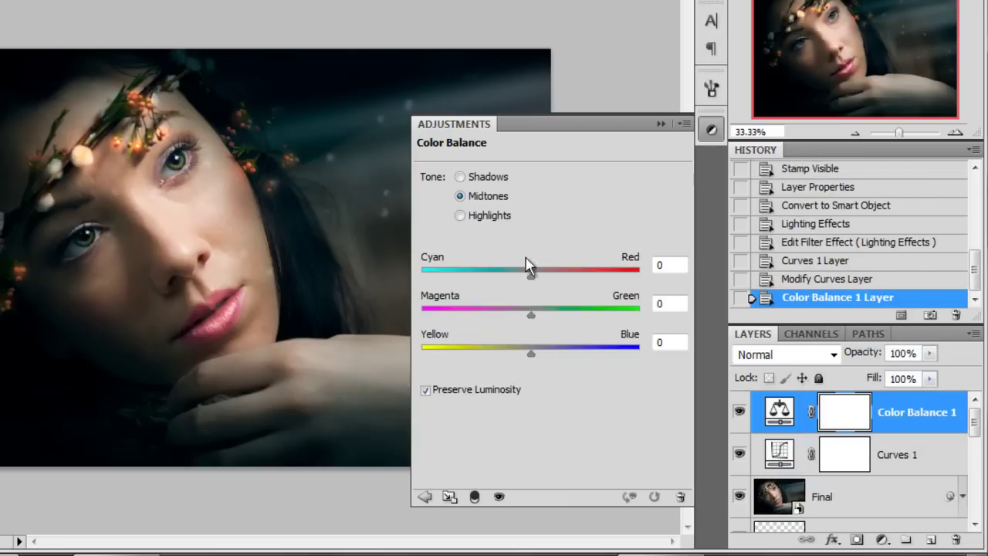
left_click_drag(531, 277, 525, 282)
left_click_drag(531, 353, 537, 353)
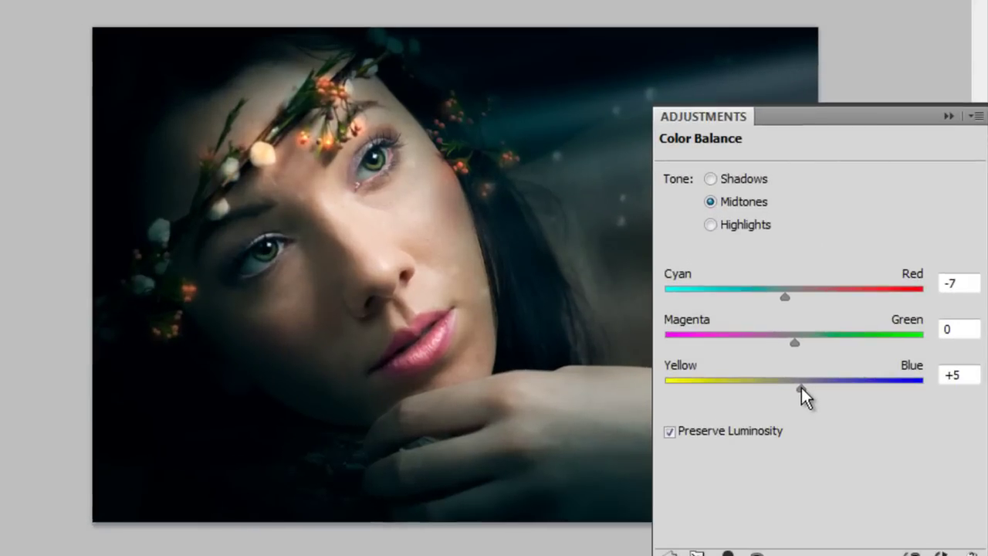
left_click_drag(802, 394, 804, 394)
Shift the color balance of the shadows slightly toward blue and cyan, and collapse the adjustment settings
left_click(710, 224)
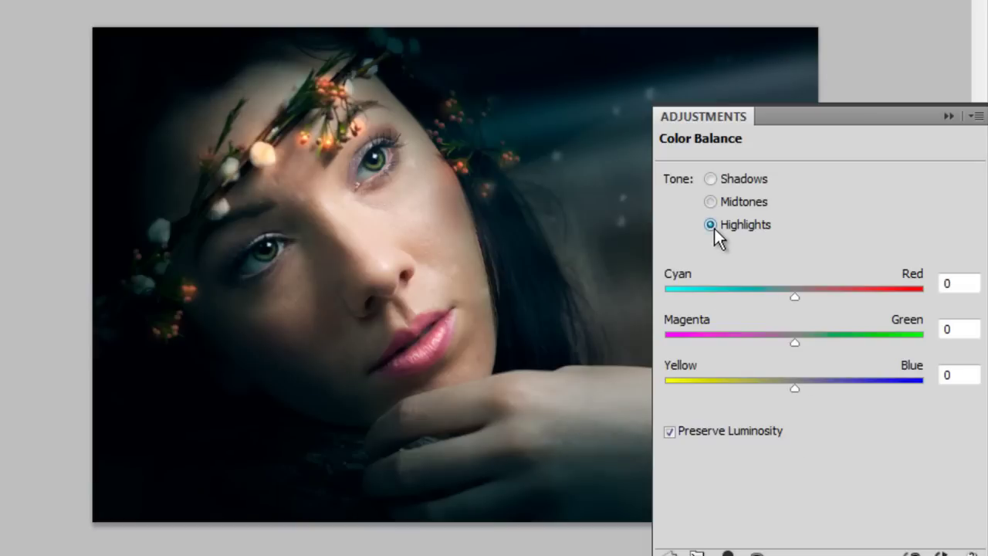
left_click(713, 179)
left_click_drag(798, 389, 797, 388)
left_click_drag(792, 295, 790, 298)
left_click(949, 116)
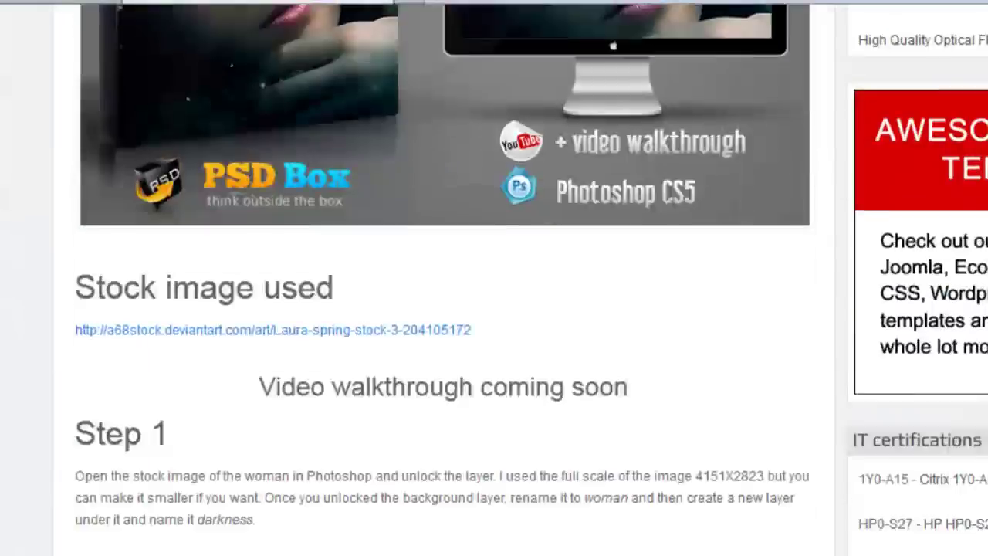
Switch to the tutorial's web page and examine the final result picture at its end
scroll(454, 278, "up", 15)
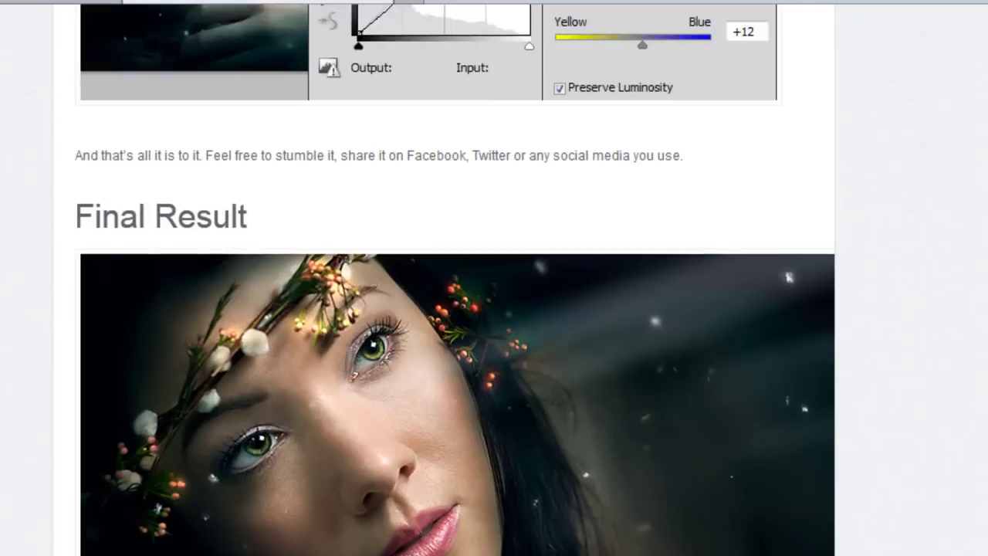
scroll(454, 278, "down", 1)
scroll(716, 525, "down", 1)
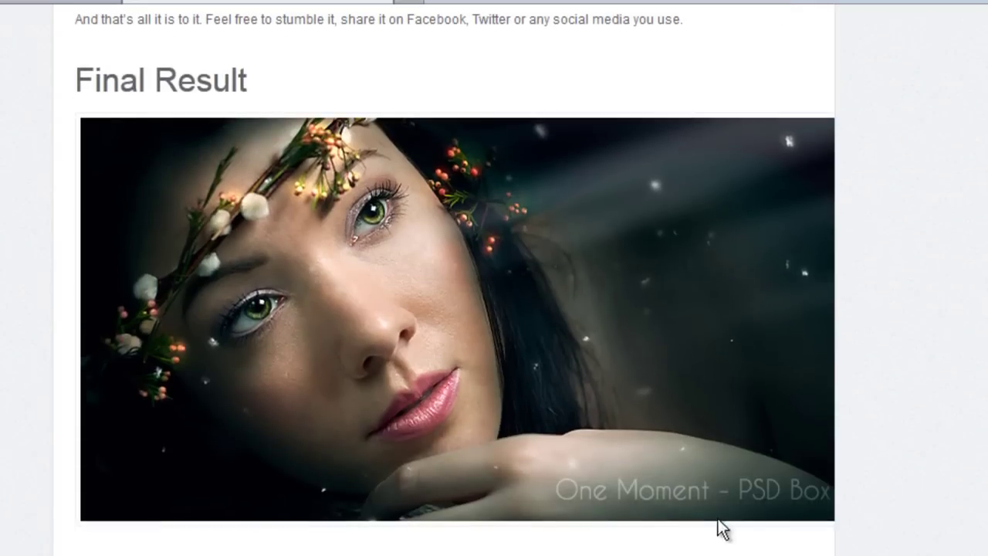